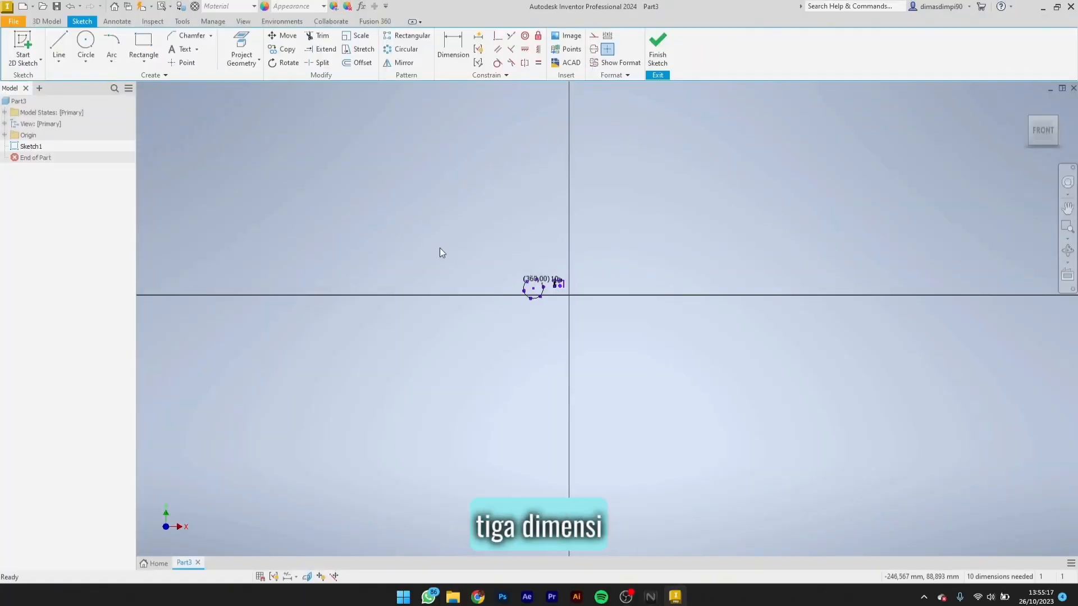
# Step: Create a new part from the metric Standard (mm).ipt template
pyautogui.scroll(5, 545, 286)
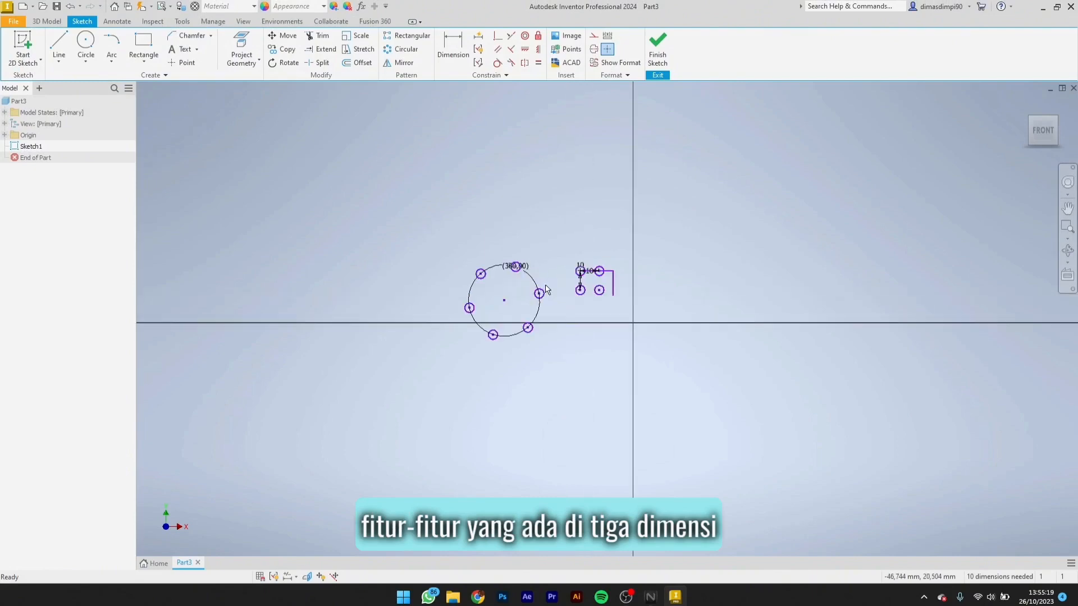
pyautogui.scroll(3, 543, 285)
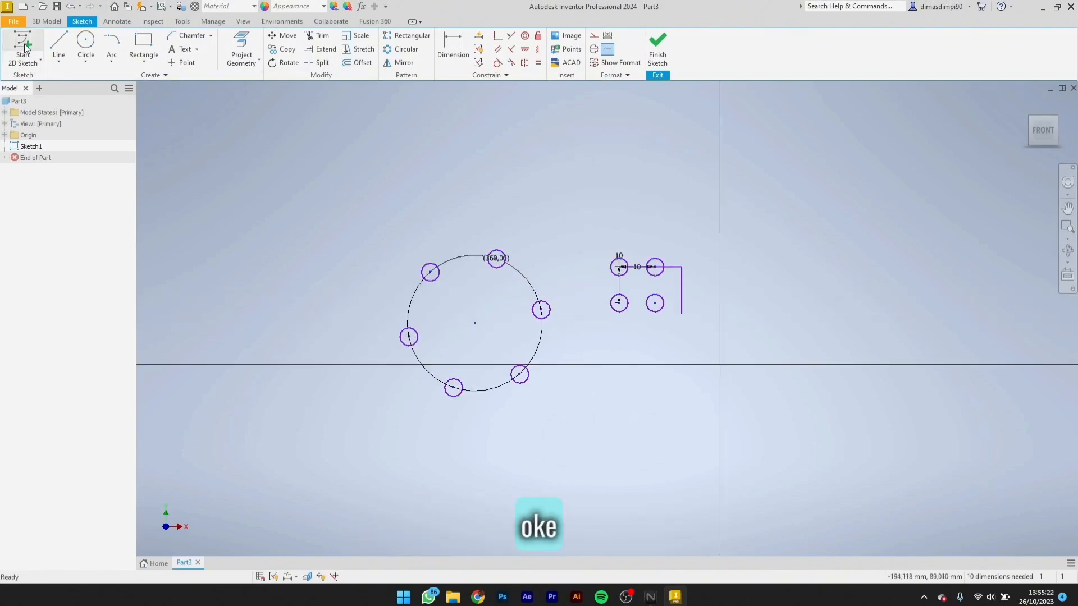
pyautogui.click(535, 293)
pyautogui.hotkey('ctrl', 'n')
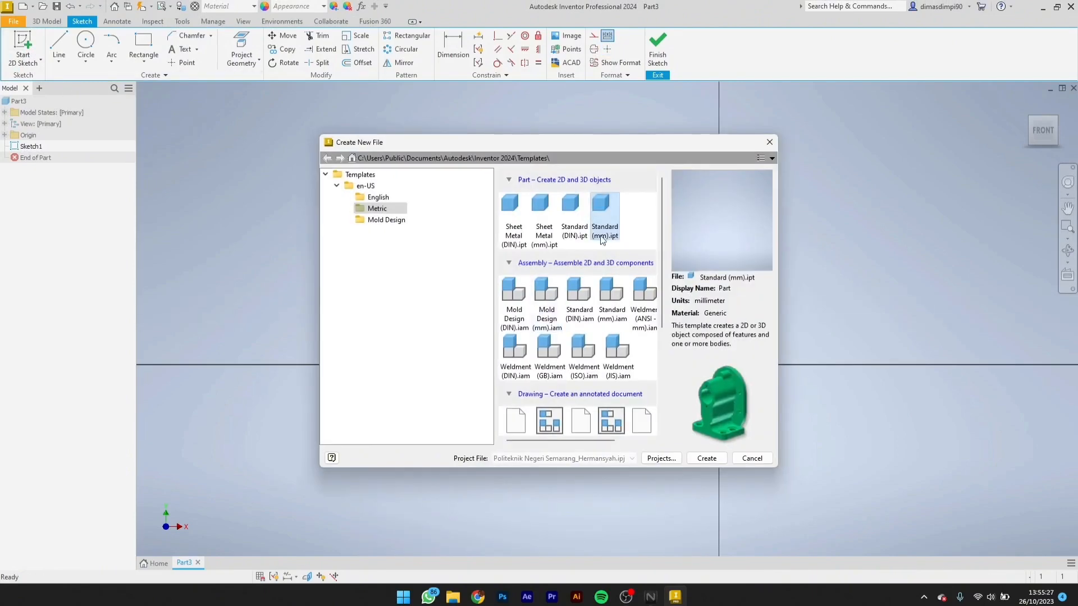
pyautogui.doubleClick(613, 221)
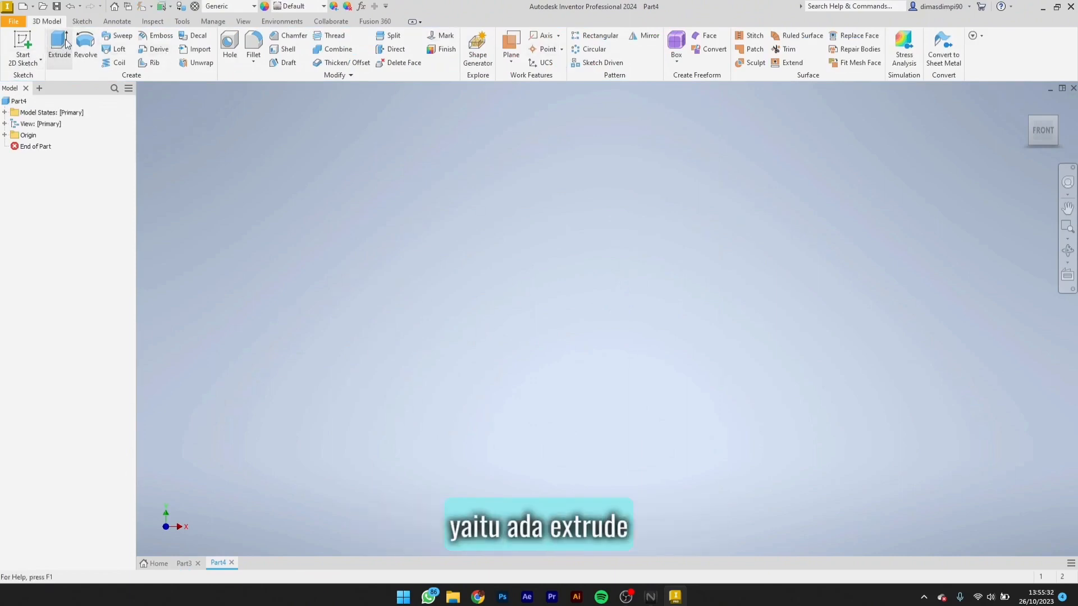
# Step: Sketch a rectangle on the front plane with one corner at the origin and finish the sketch
pyautogui.click(24, 46)
pyautogui.click(508, 197)
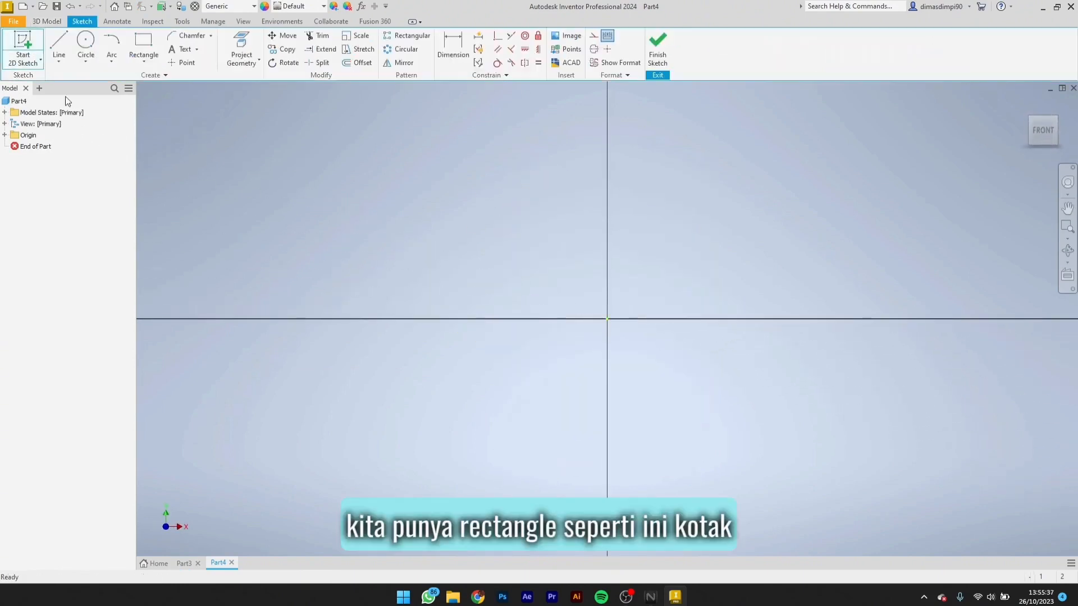
pyautogui.click(143, 46)
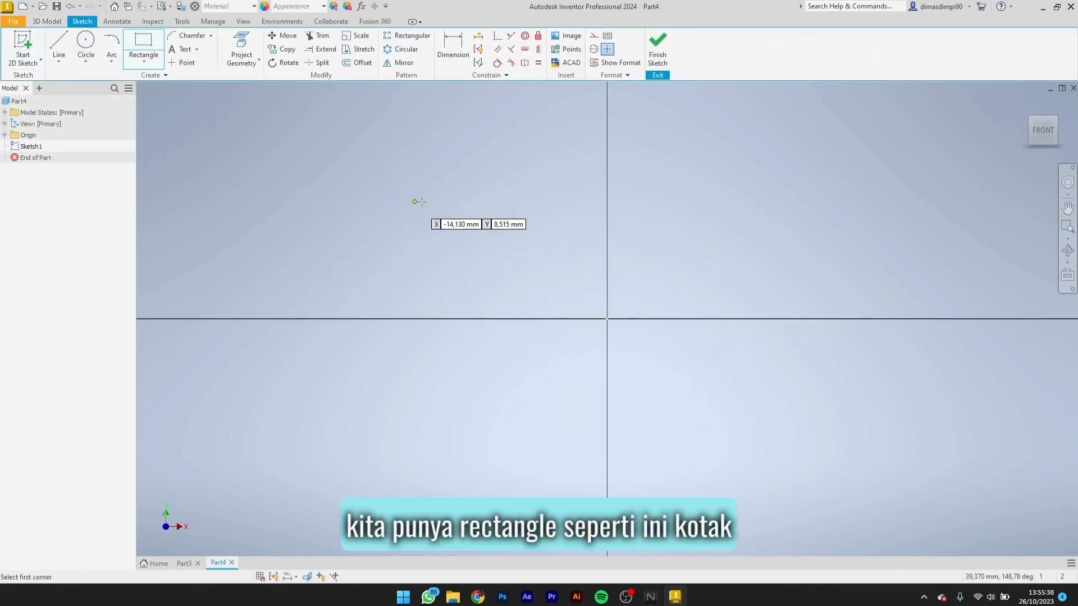
pyautogui.click(607, 318)
pyautogui.click(758, 174)
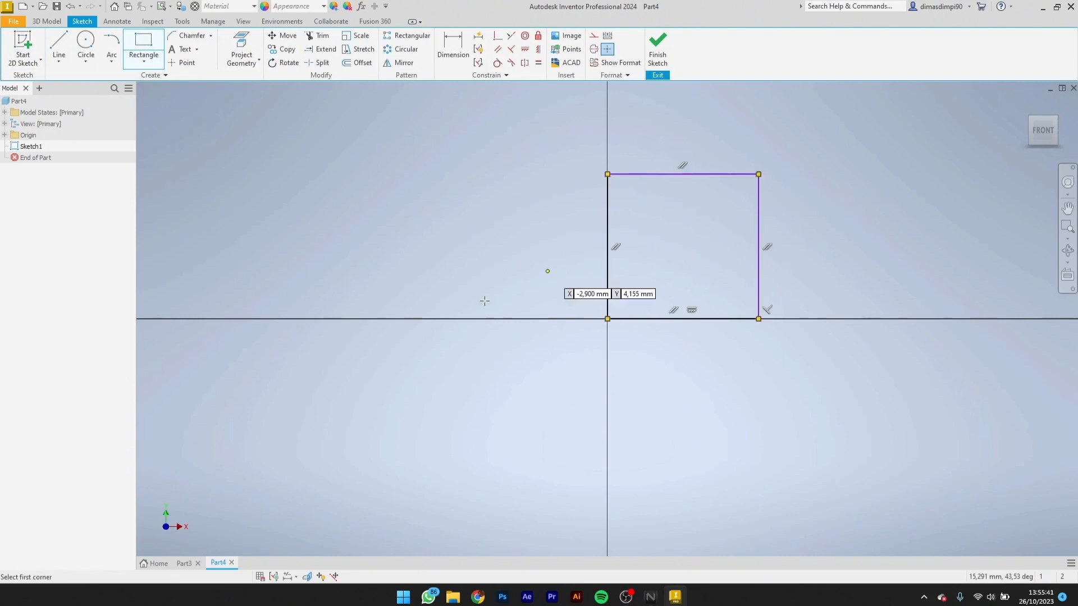
pyautogui.press('Escape')
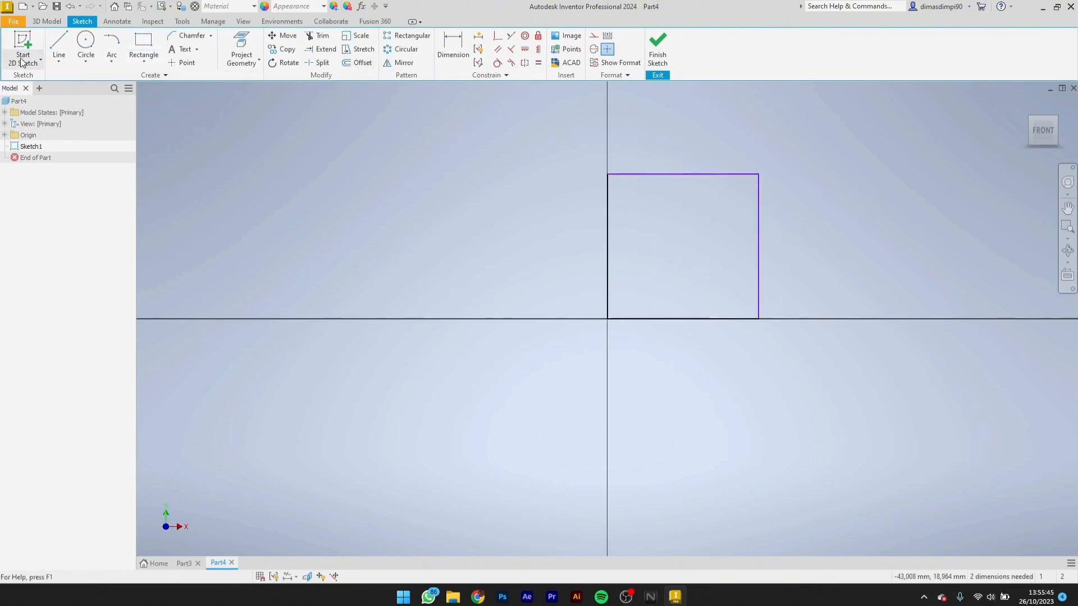
pyautogui.click(45, 22)
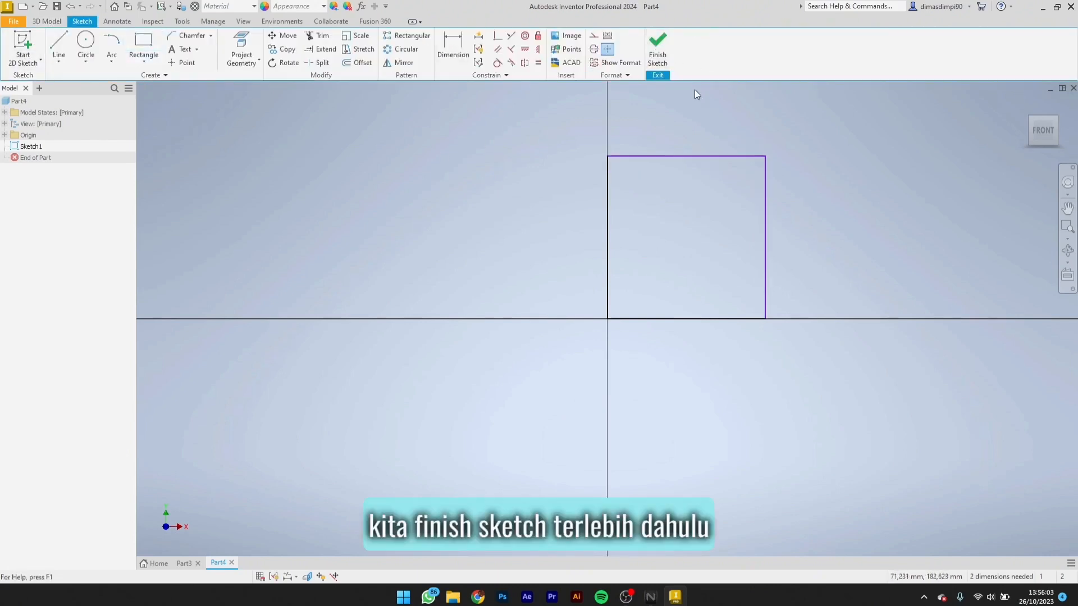
pyautogui.click(1055, 119)
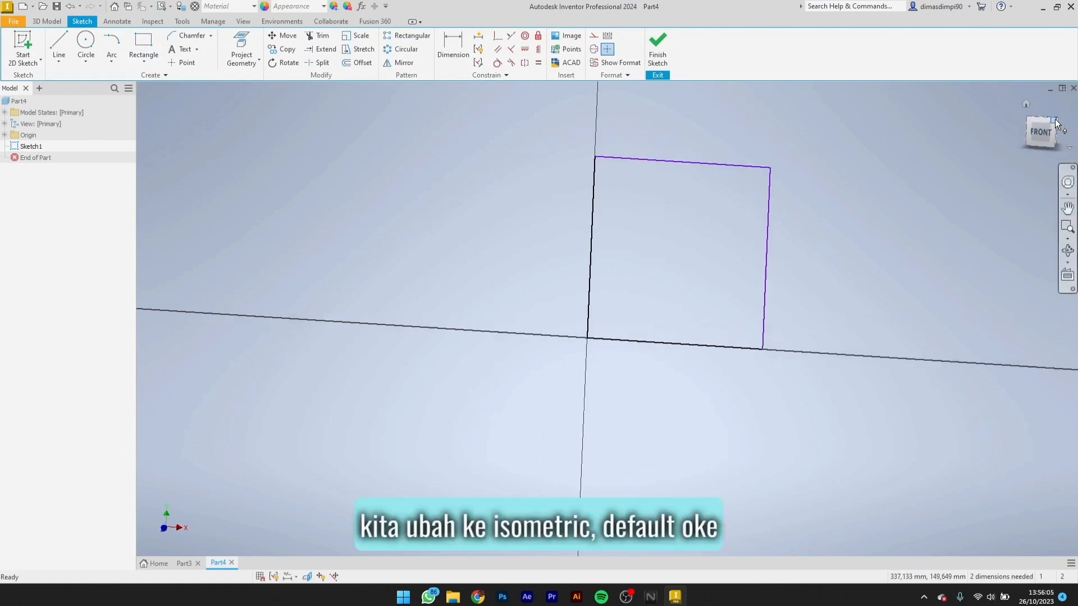
pyautogui.click(1032, 138)
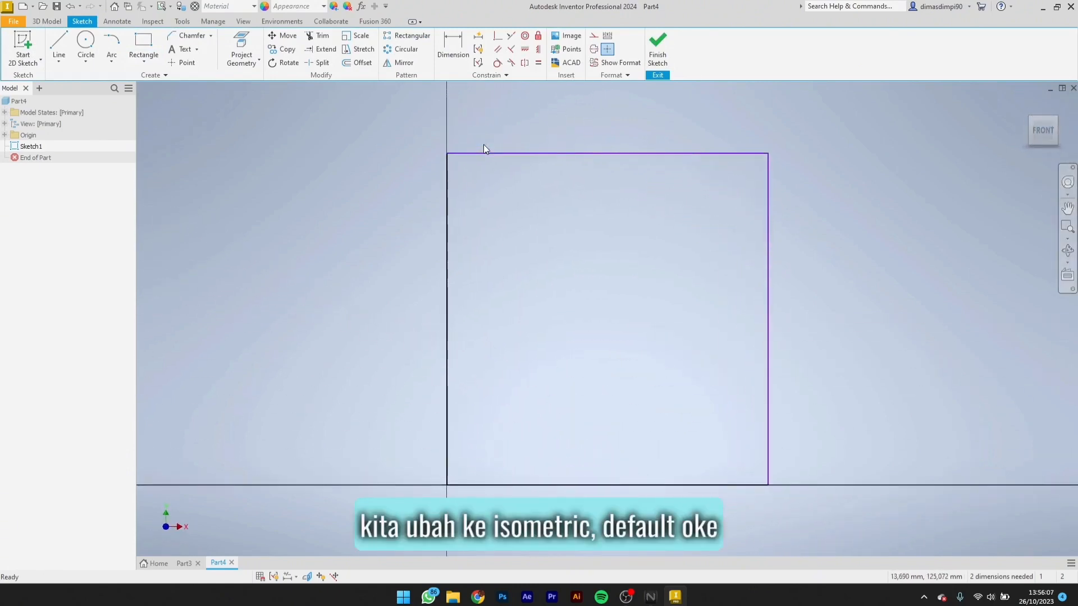
pyautogui.click(658, 48)
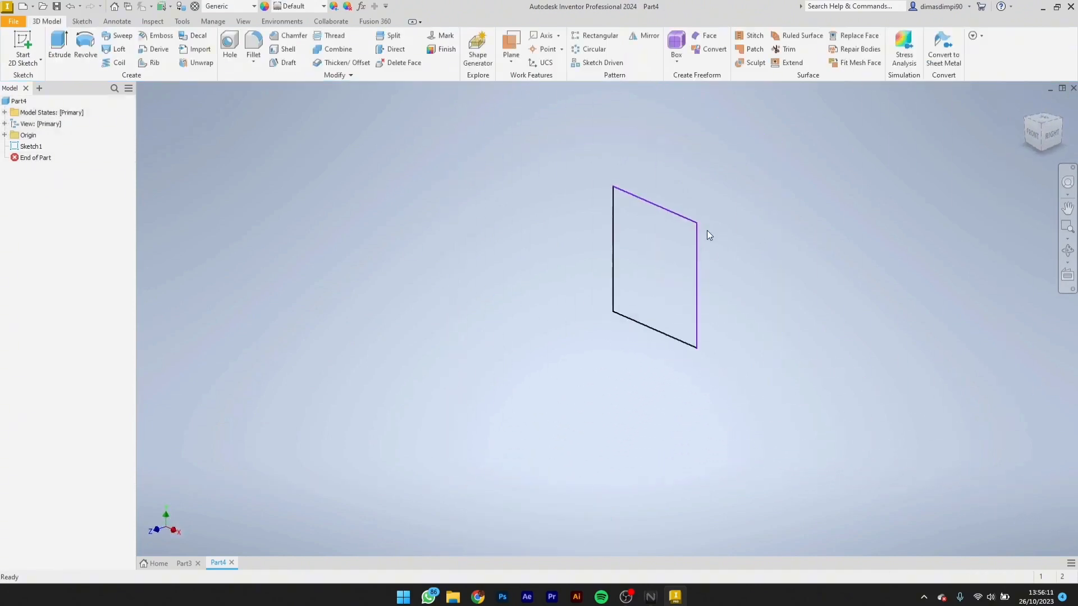
# Step: Start extruding the rectangle, compare the default and flipped directions, and set Distance A to 50 mm in the default direction
pyautogui.click(59, 45)
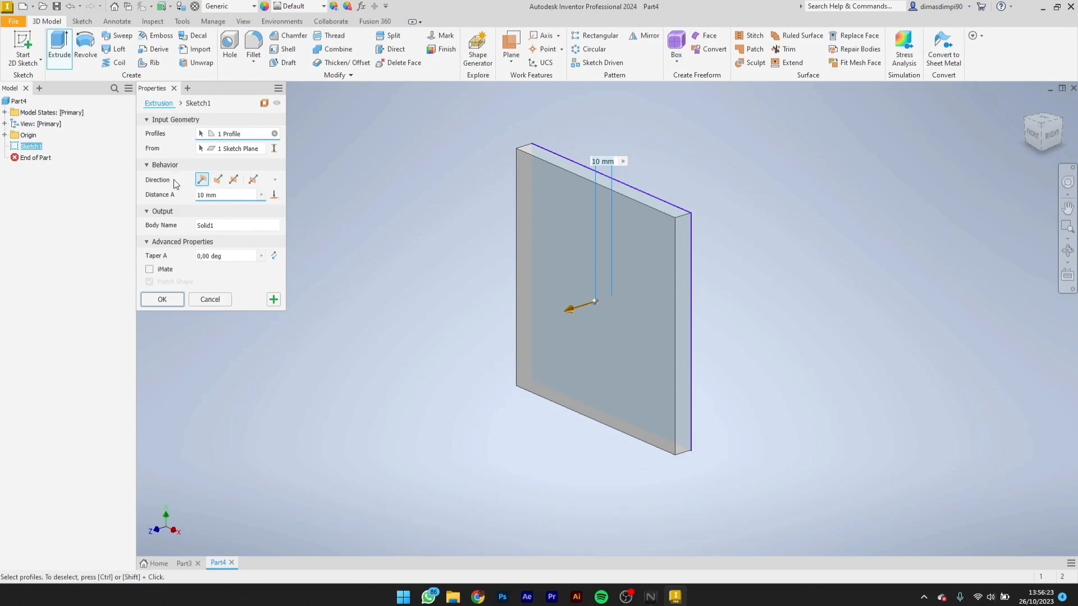
pyautogui.click(217, 180)
pyautogui.click(203, 180)
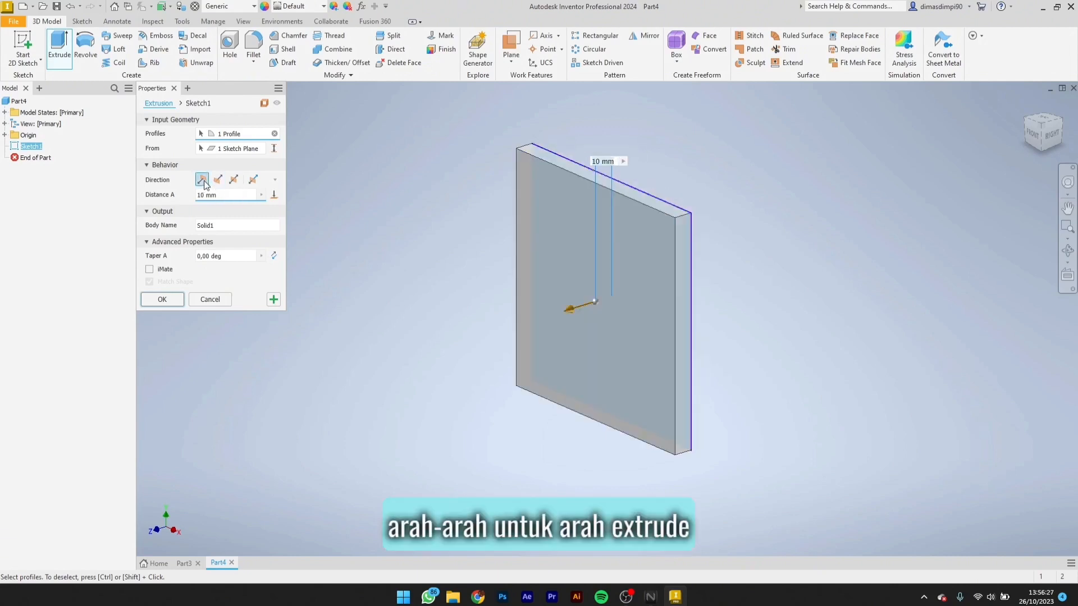
pyautogui.click(220, 181)
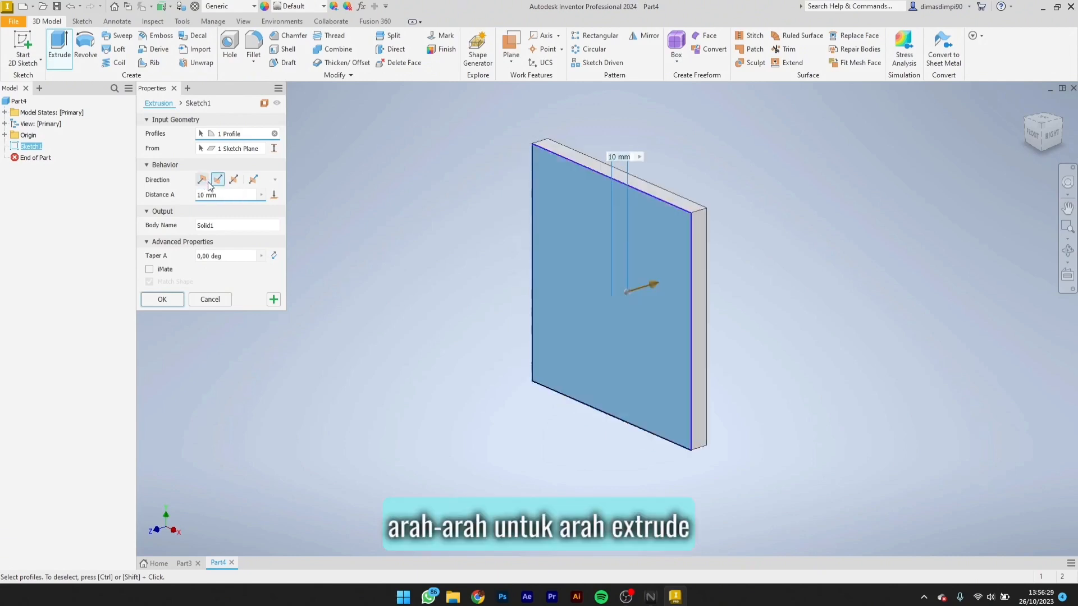
pyautogui.click(202, 180)
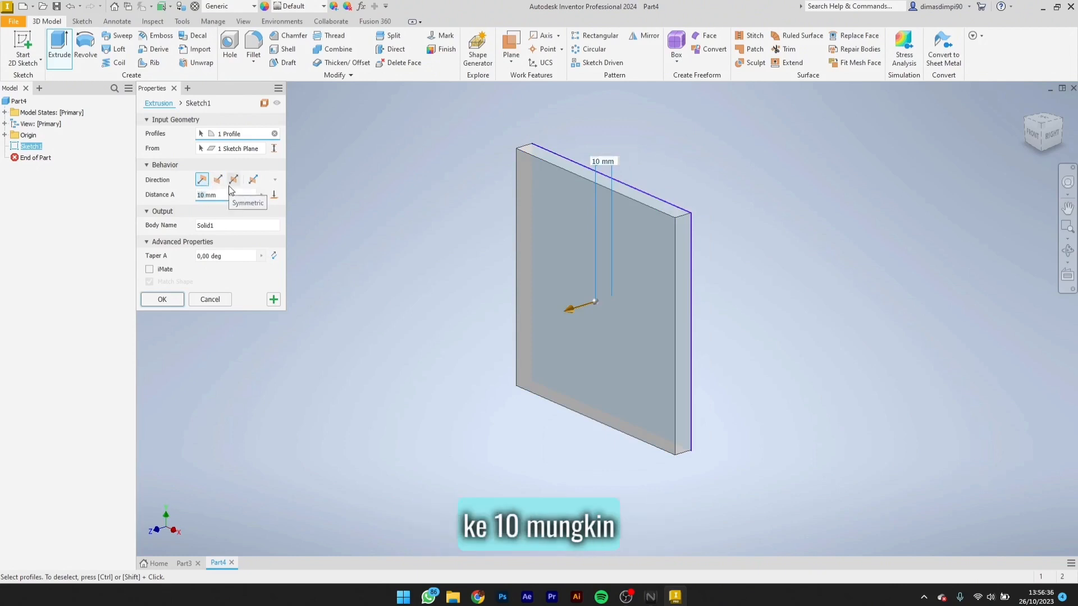
pyautogui.write('0')
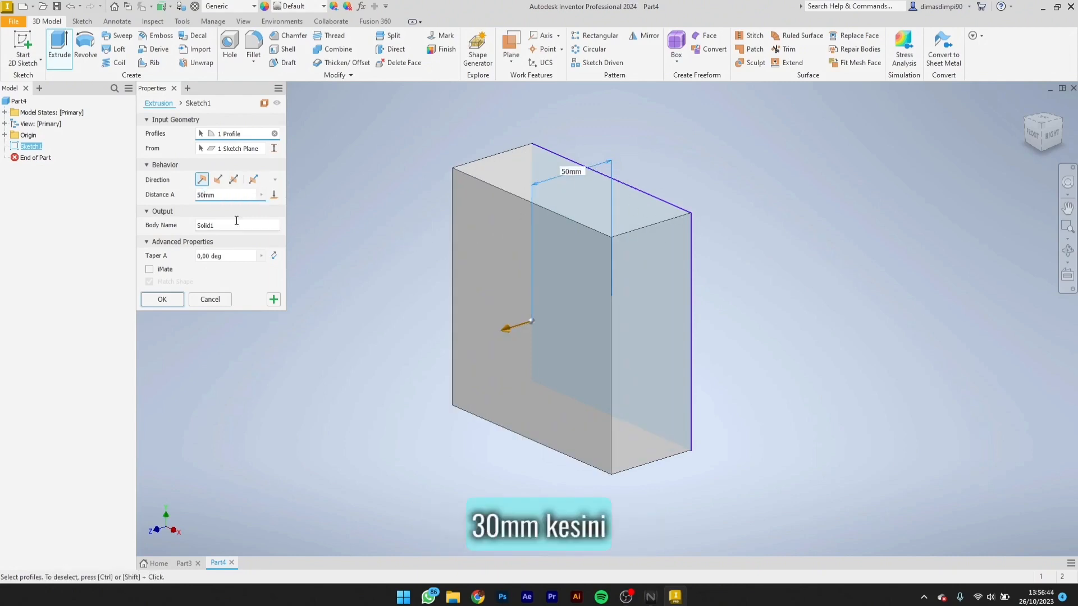
# Step: Try the flipped and symmetric directions, then extrude the rectangle asymmetrically with Distance A 50 mm and Distance B 100 mm
pyautogui.click(219, 180)
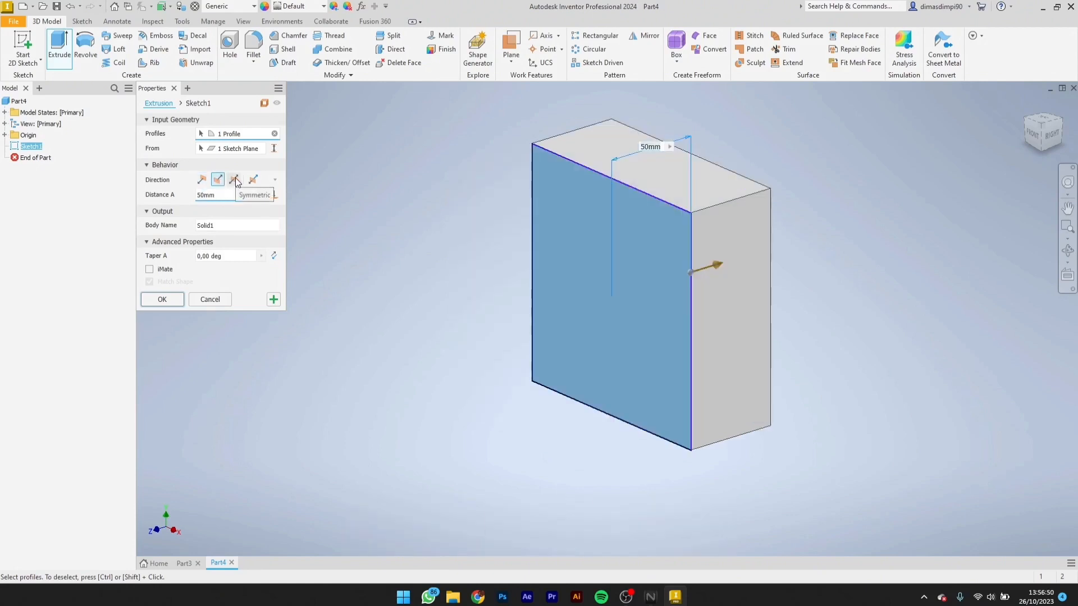
pyautogui.click(234, 180)
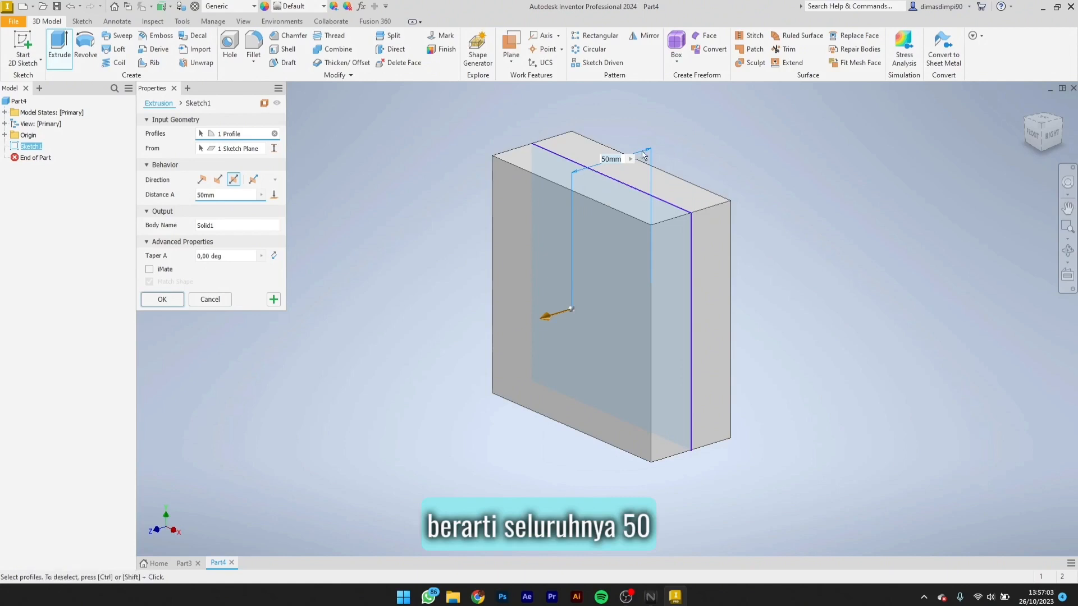
pyautogui.click(253, 180)
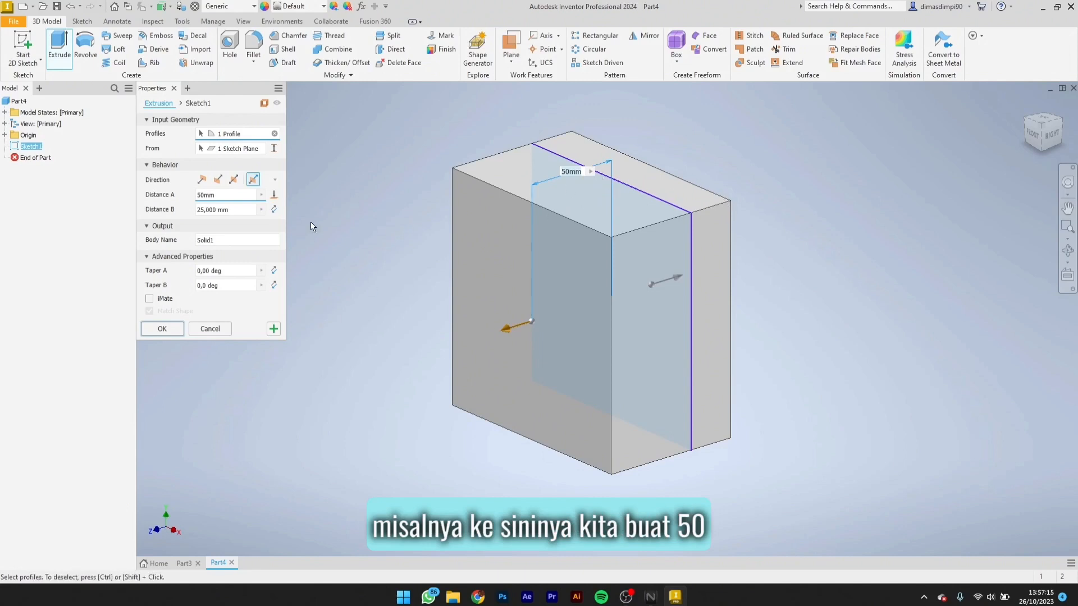
pyautogui.click(207, 209)
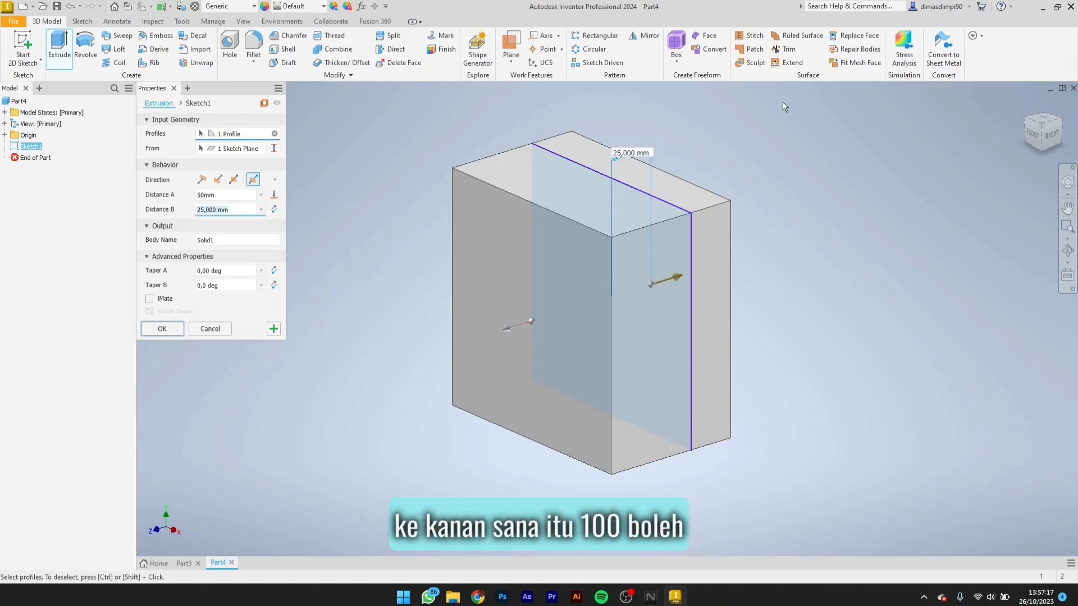
pyautogui.write('100')
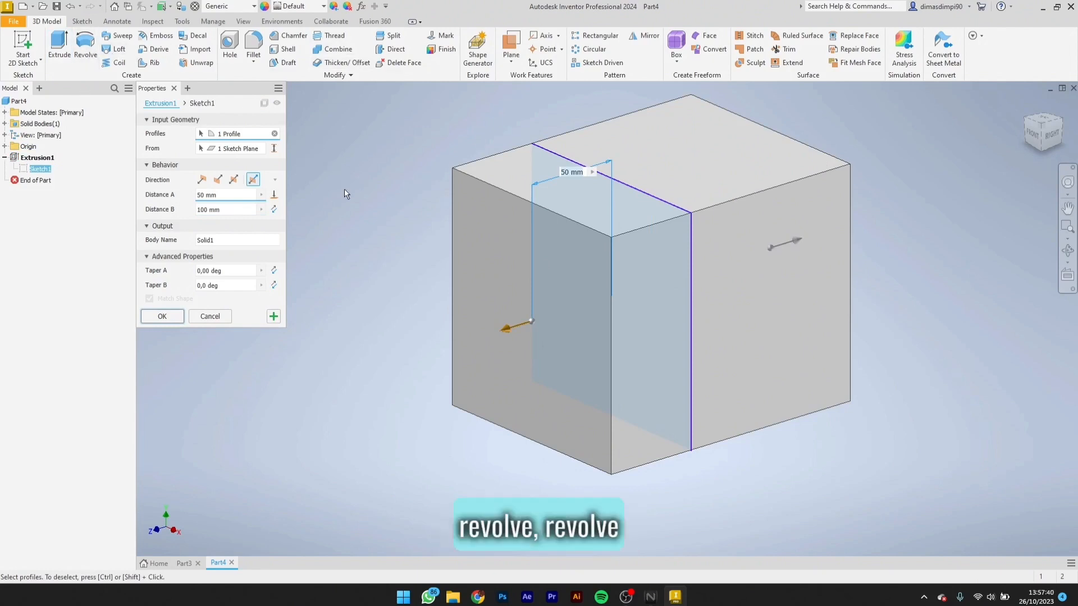
# Step: Leave editing of the extrusion and its sketch, and delete the extruded block together with its sketch
pyautogui.press('Escape')
pyautogui.hotkey('ctrl', 'z')
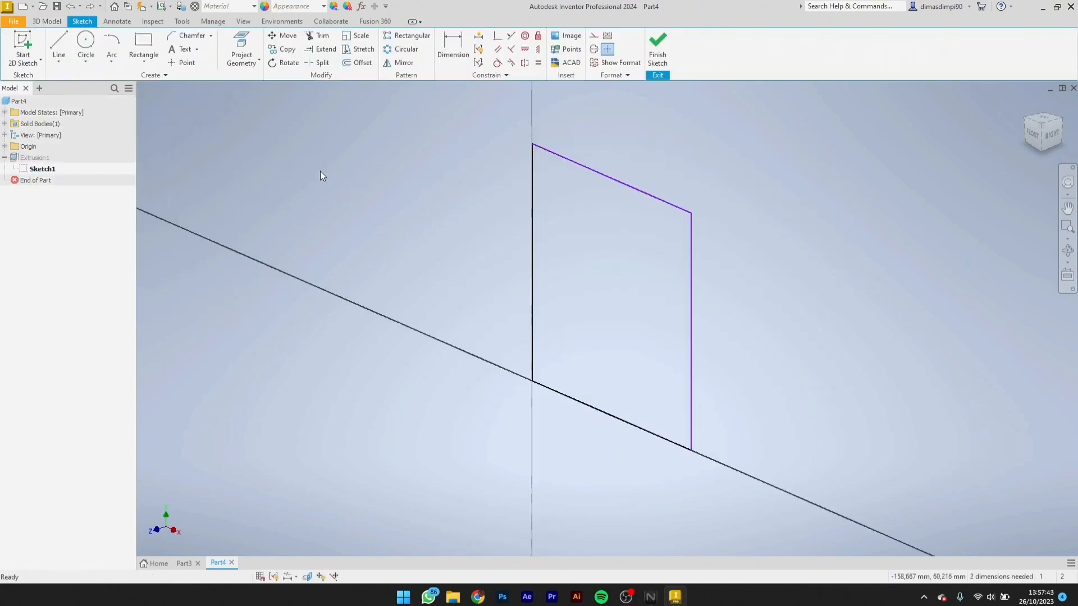
pyautogui.hotkey('ctrl', 'y')
pyautogui.scroll(-5, 440, 150)
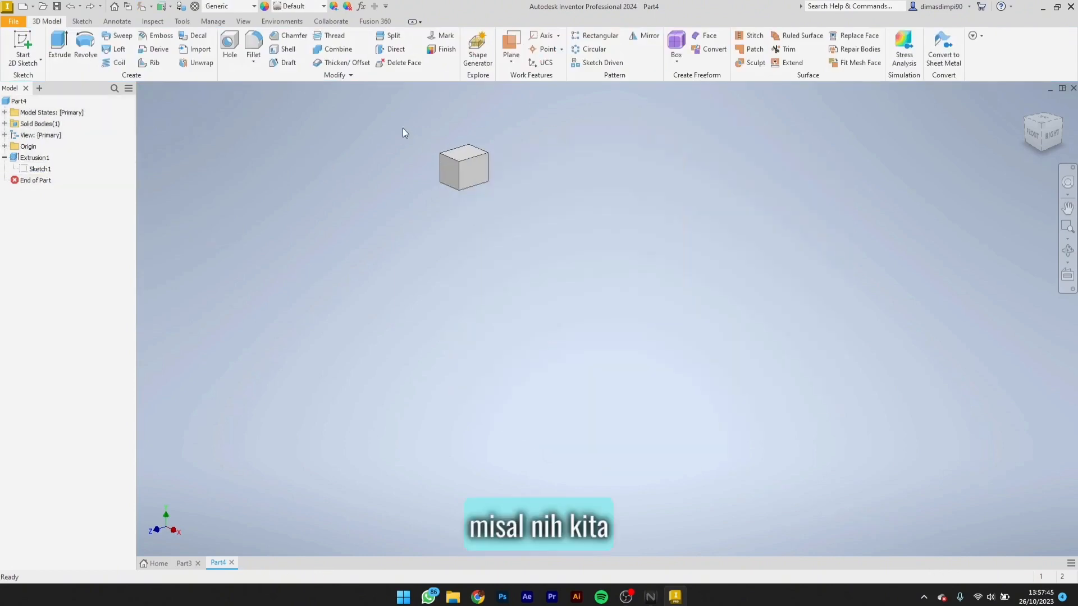
pyautogui.moveTo(402, 128); pyautogui.dragTo(579, 228)
pyautogui.press('Delete')
# Step: Start a pulley profile sketch on the front plane with a horizontal base line through the origin and a right-hand vertical about 7.5 mm high
pyautogui.click(22, 44)
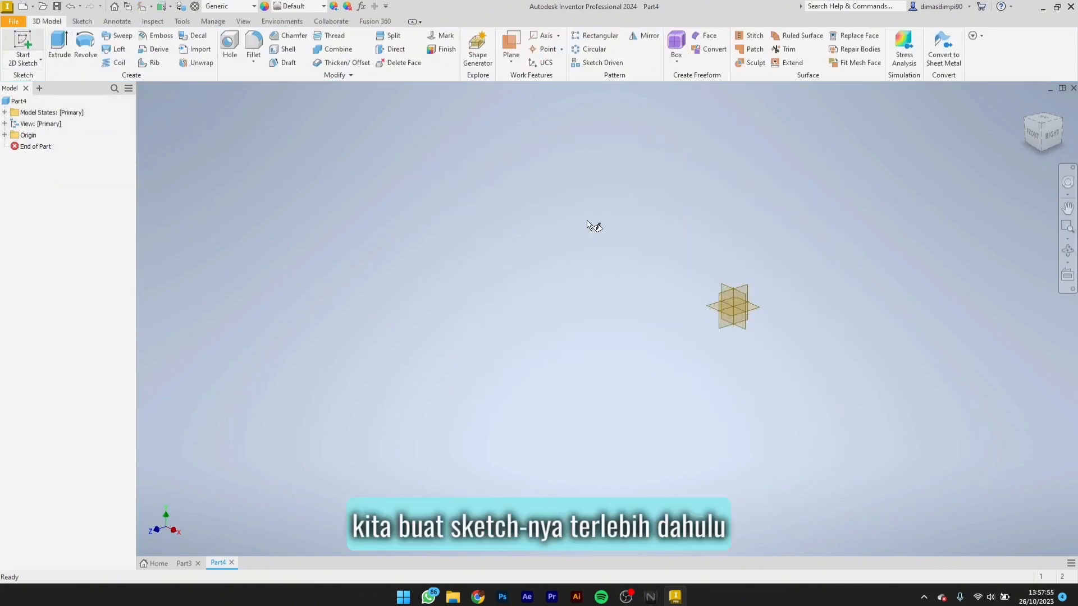
pyautogui.click(670, 251)
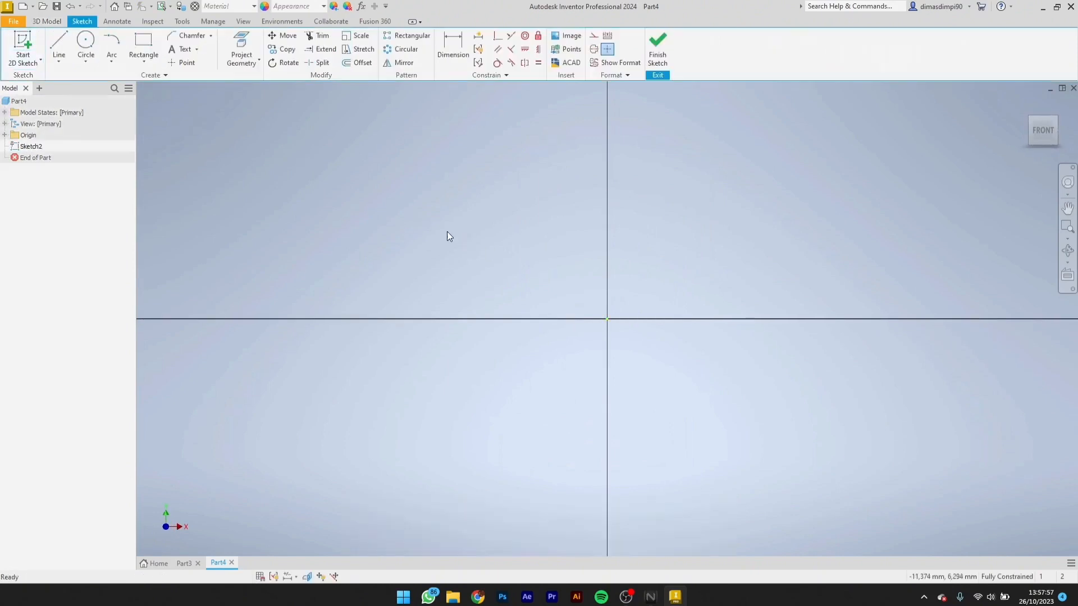
pyautogui.press('5')
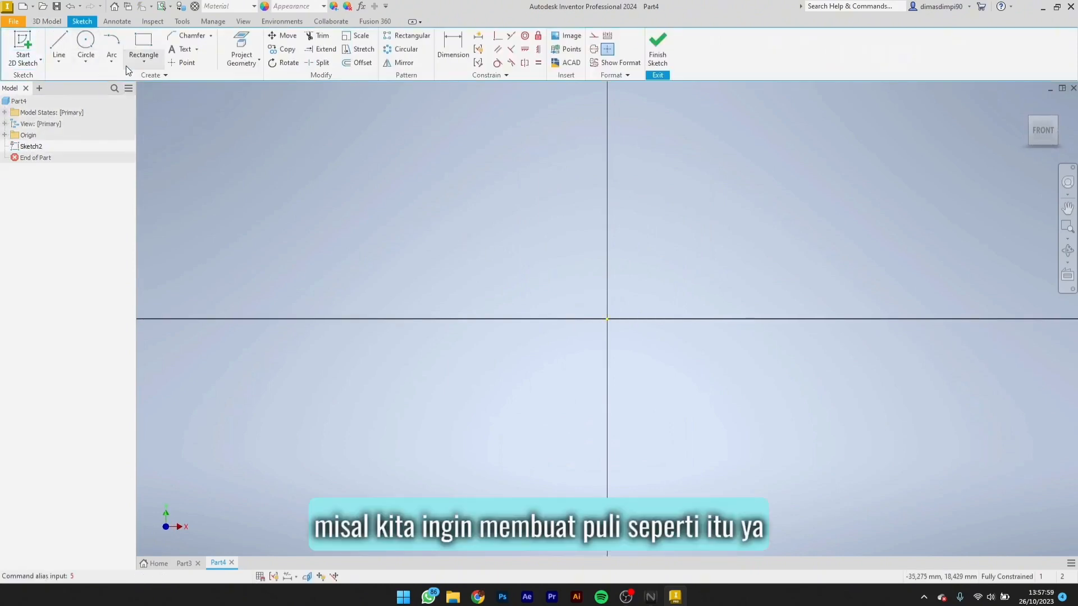
pyautogui.click(66, 46)
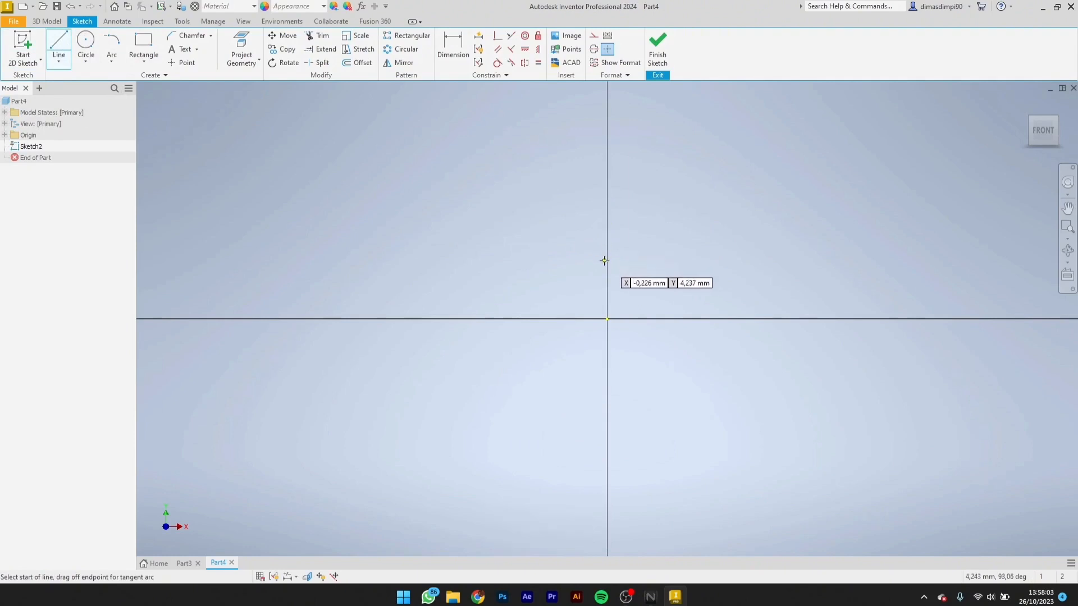
pyautogui.click(607, 319)
pyautogui.click(639, 319)
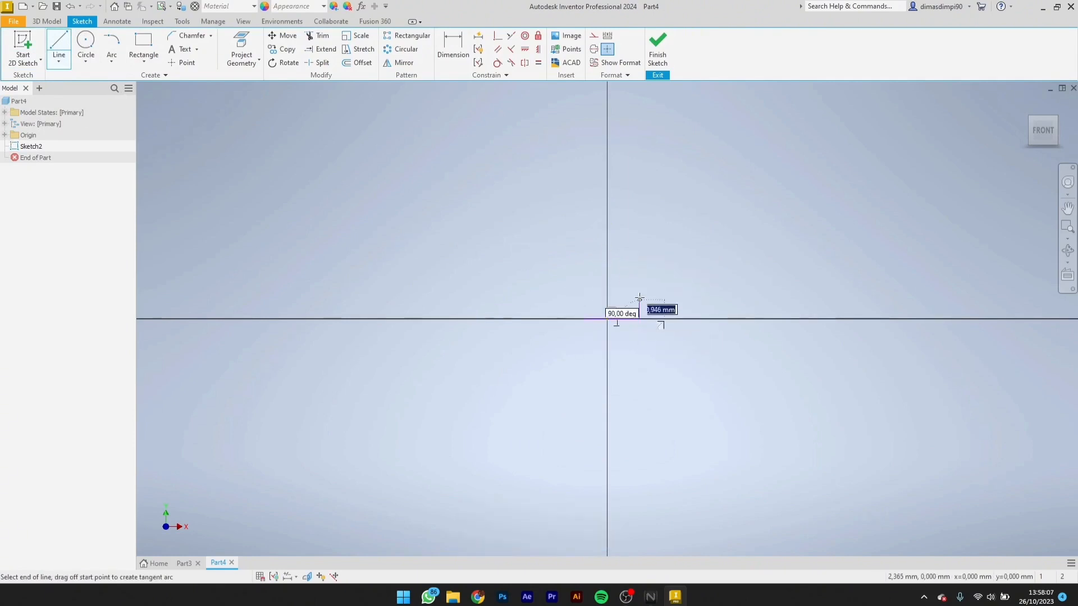
pyautogui.click(639, 211)
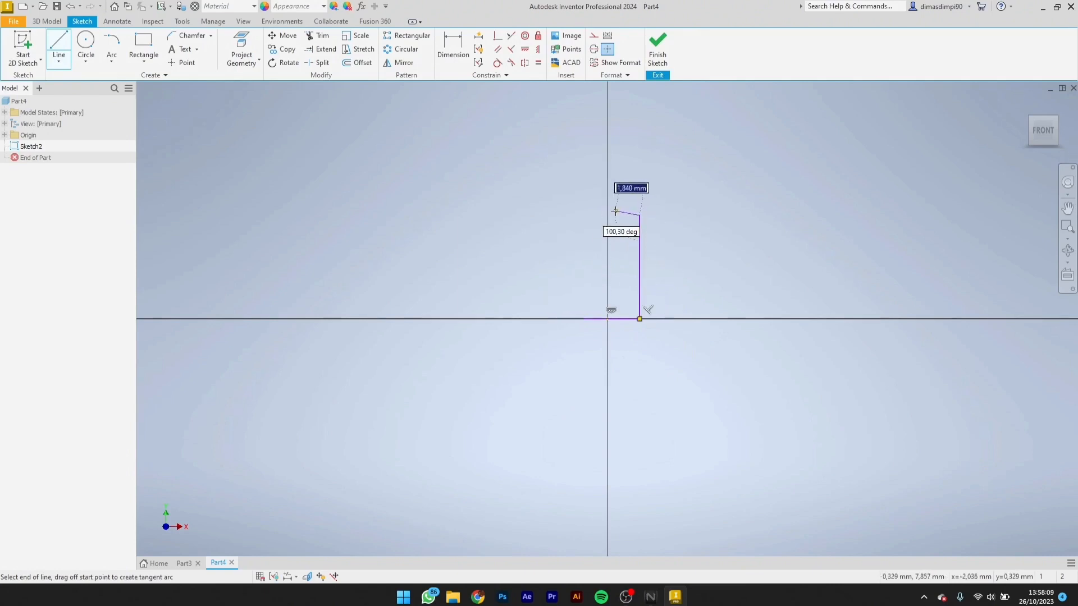
# Step: Complete the pulley profile with a top edge containing a V-groove and a left-hand vertical down to the base line
pyautogui.scroll(3, 627, 216)
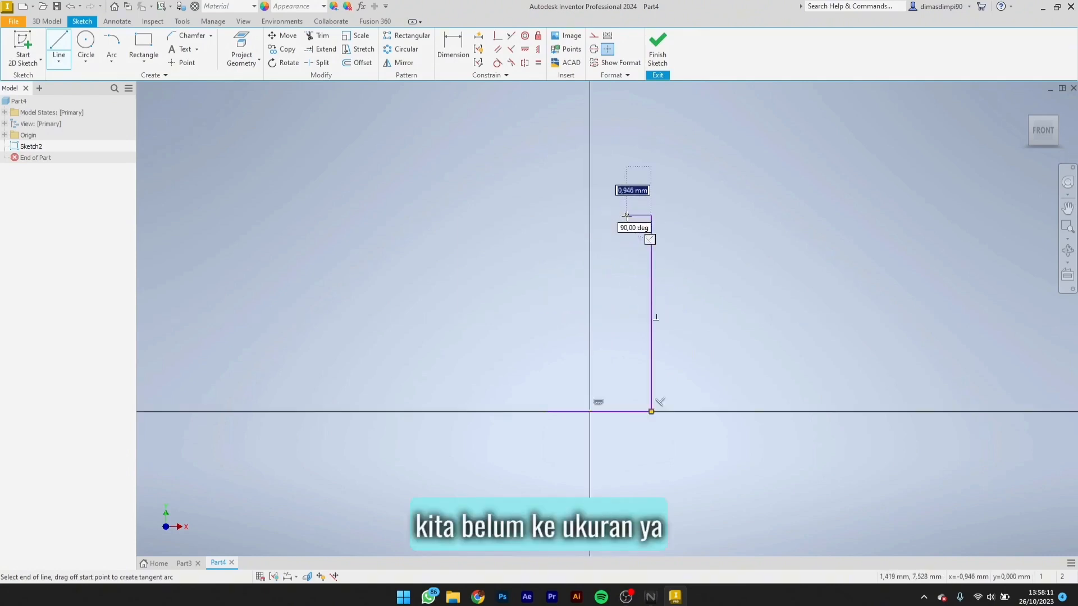
pyautogui.click(609, 249)
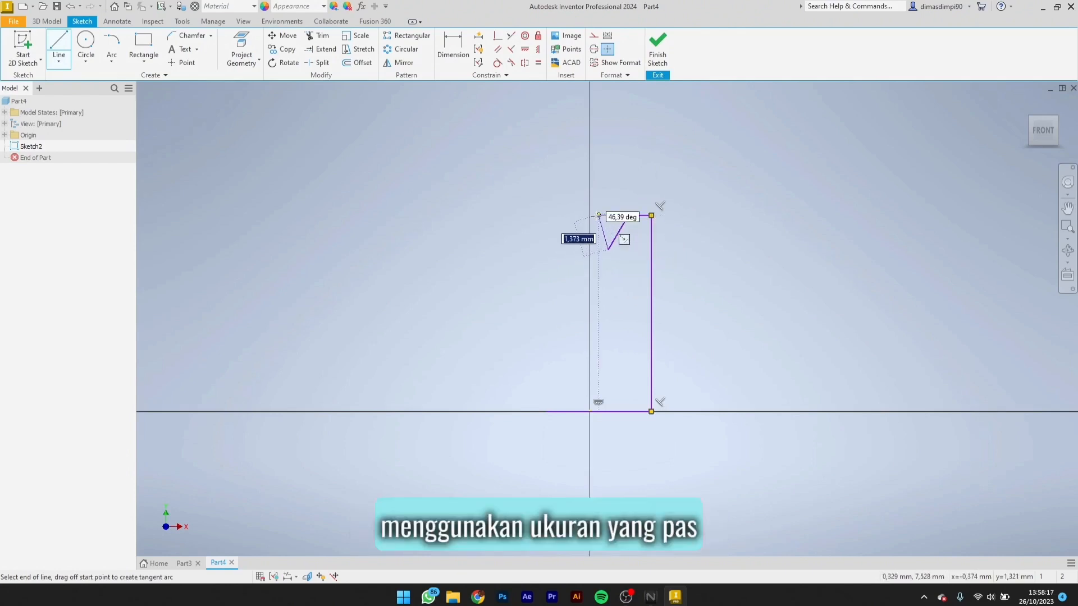
pyautogui.click(589, 215)
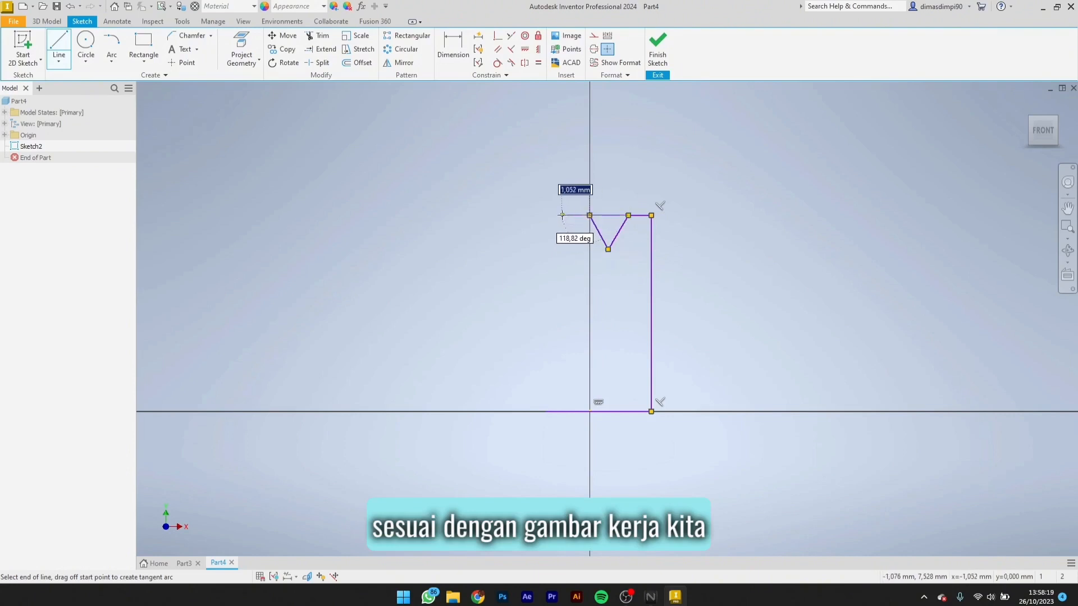
pyautogui.click(562, 215)
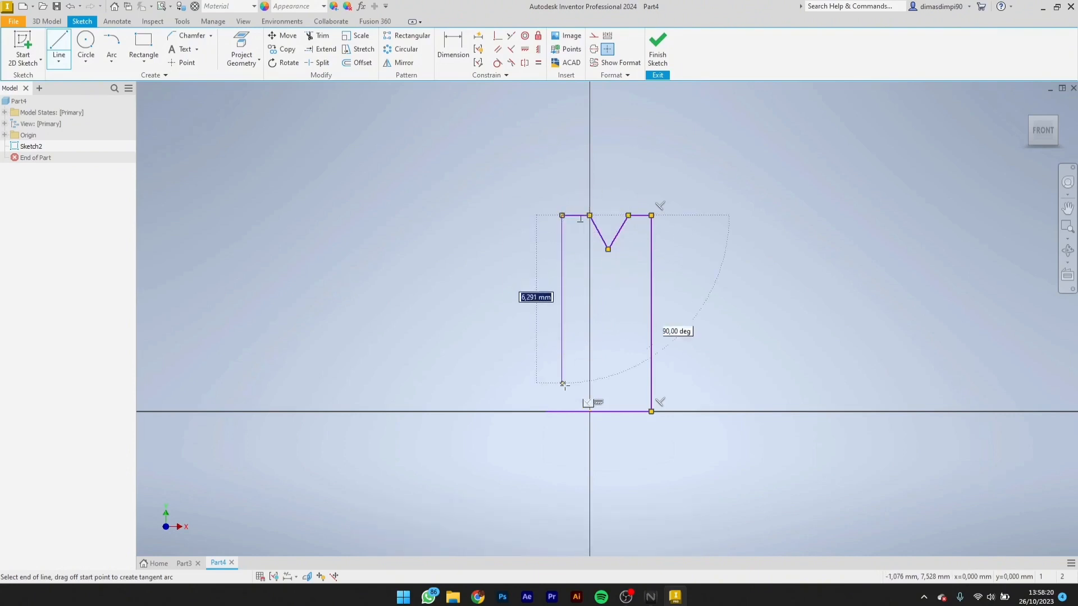
pyautogui.click(562, 411)
pyautogui.press('Escape')
pyautogui.scroll(5, 551, 416)
pyautogui.scroll(-4, 551, 416)
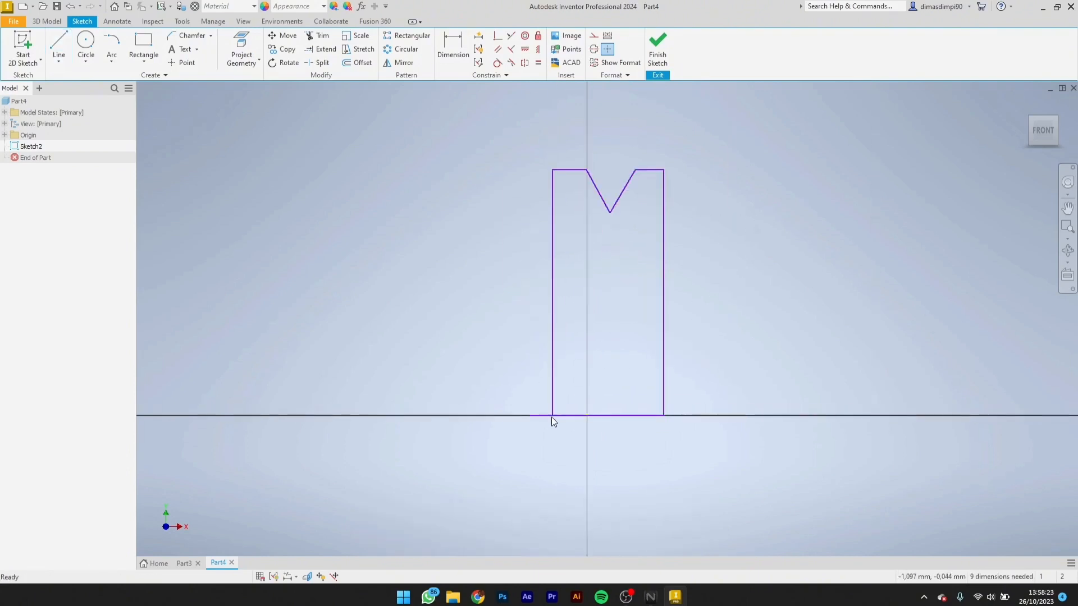
# Step: Highlight the base line that serves as the rotation axis and finish the pulley sketch
pyautogui.click(621, 416)
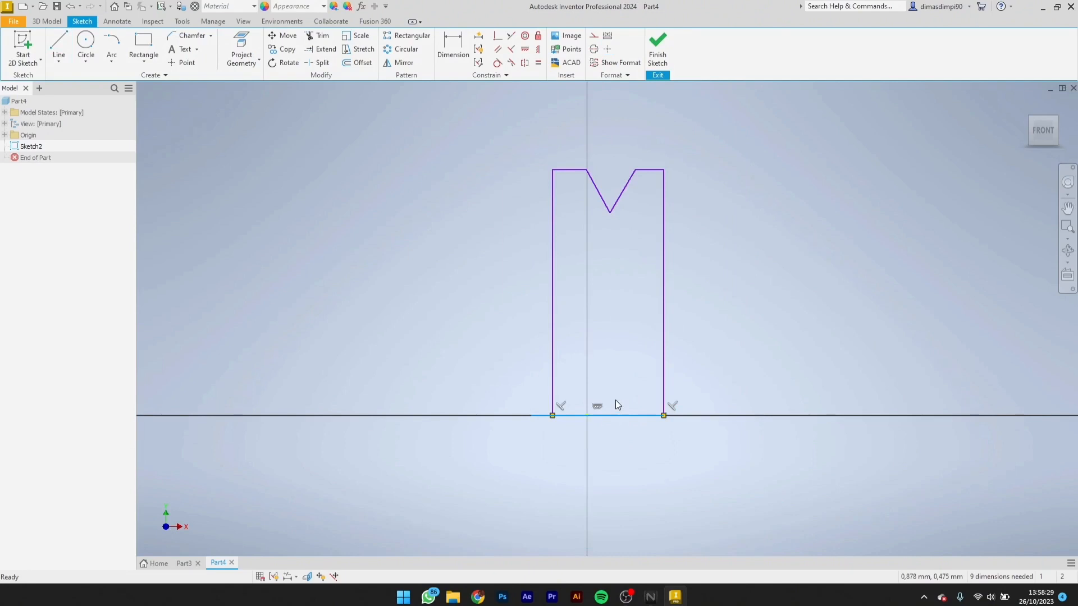
pyautogui.click(642, 267)
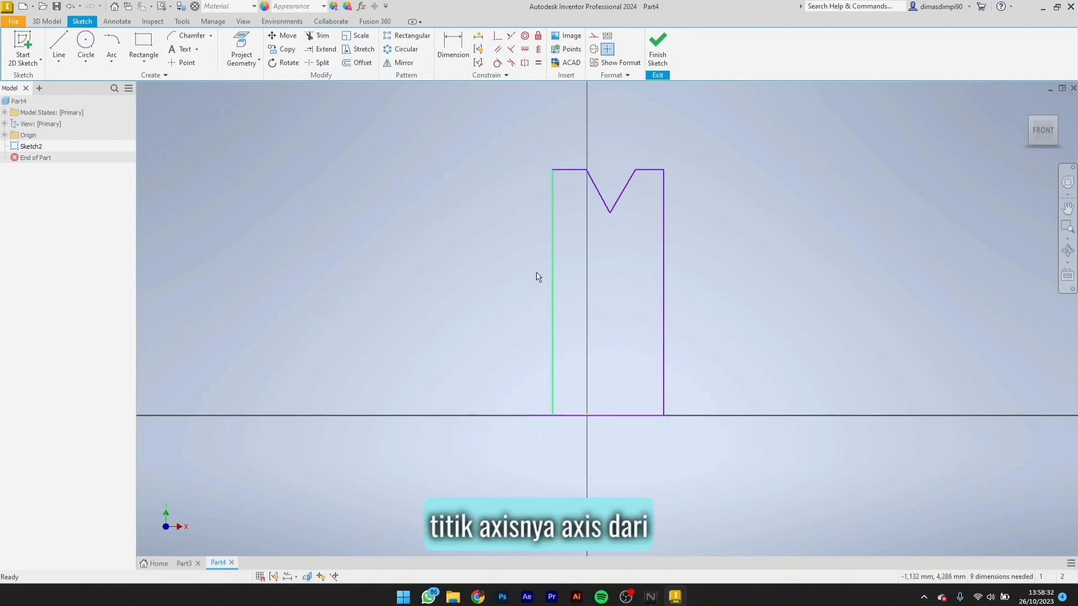
pyautogui.moveTo(568, 104)
pyautogui.keyDown('shift'); pyautogui.mouseDown(button='middle')
pyautogui.moveTo(543, 149)
pyautogui.moveTo(601, 271)
pyautogui.mouseUp(button='middle'); pyautogui.keyUp('shift')
pyautogui.click(658, 49)
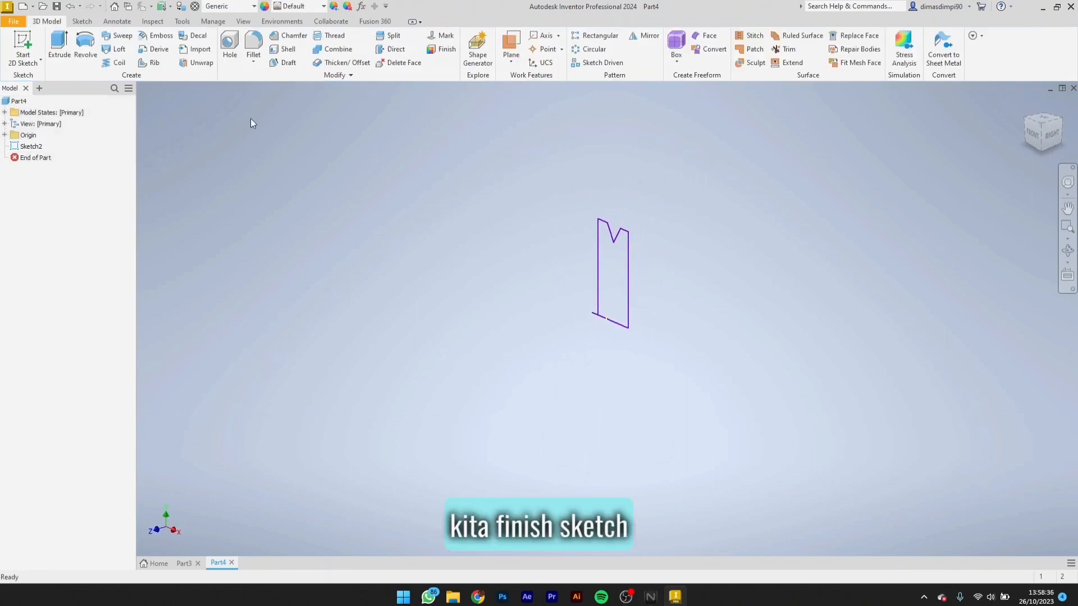
# Step: Set up a revolve of the pulley profile with the sketch's horizontal base line as the axis
pyautogui.click(90, 50)
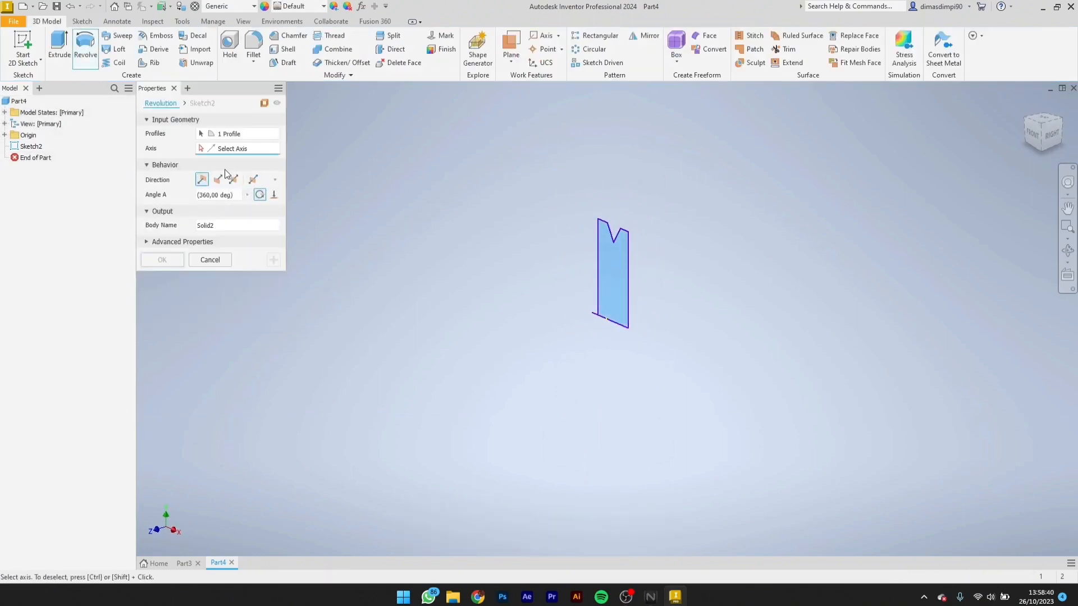
pyautogui.click(257, 146)
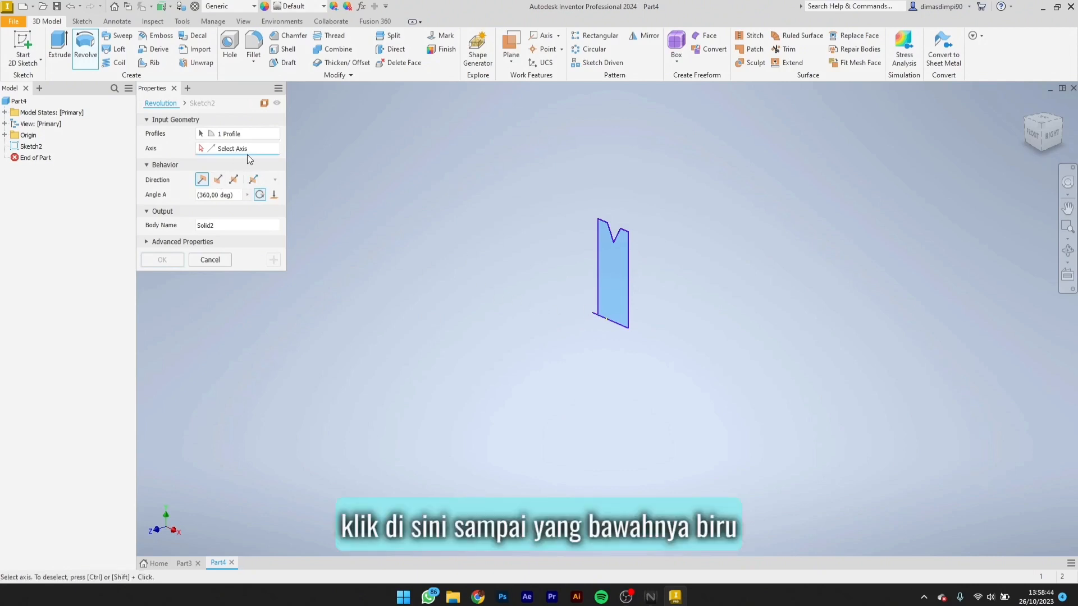
pyautogui.scroll(5, 613, 325)
pyautogui.click(618, 319)
pyautogui.scroll(-5, 618, 315)
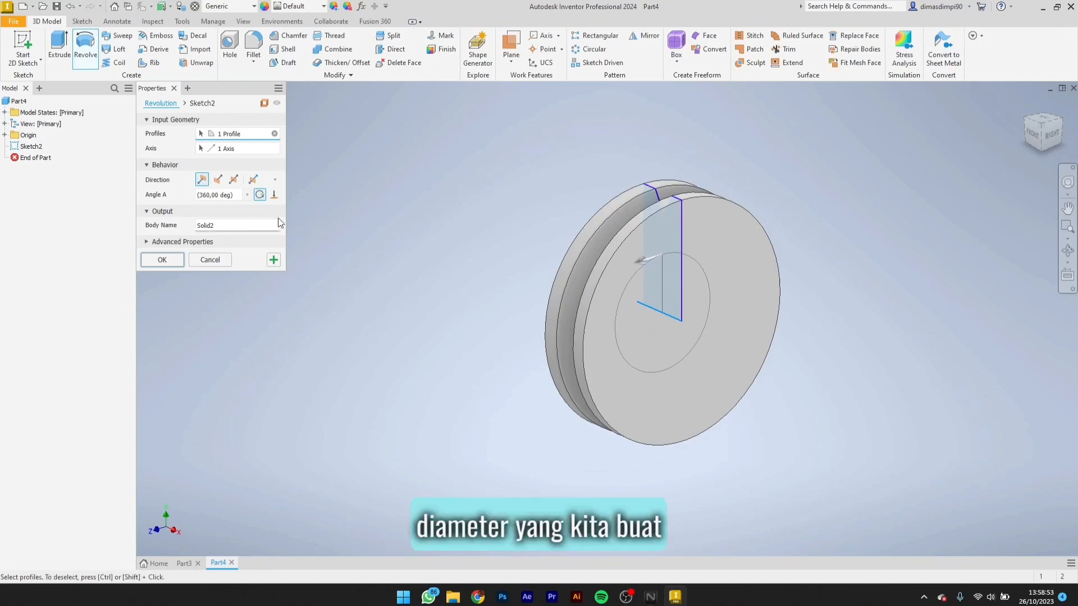
# Step: Try a revolve angle of 270 degrees, then create the pulley as a full 360-degree revolution
pyautogui.click(209, 196)
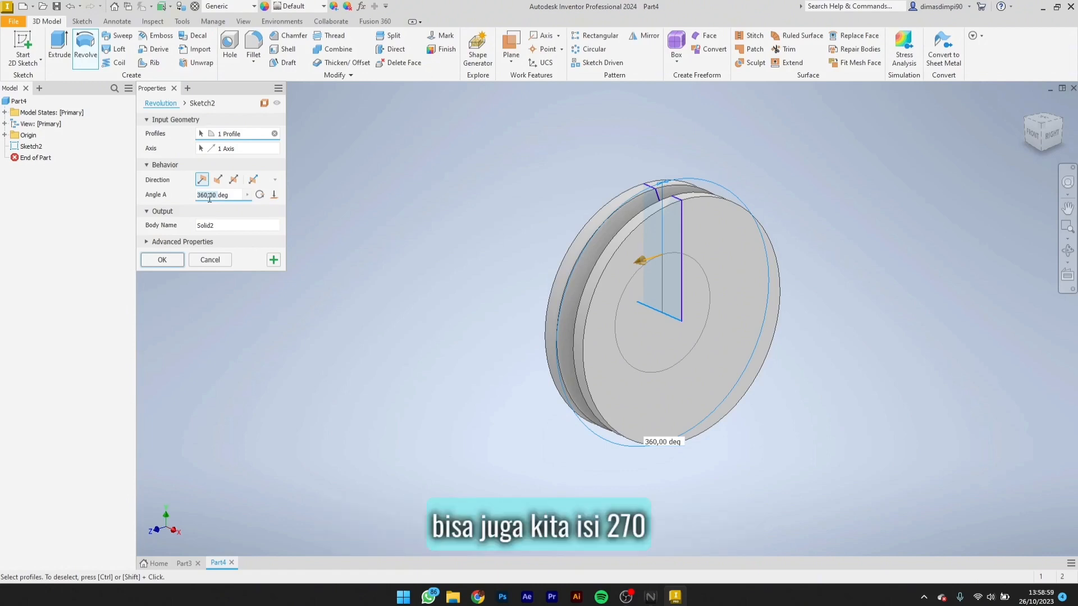
pyautogui.write('270')
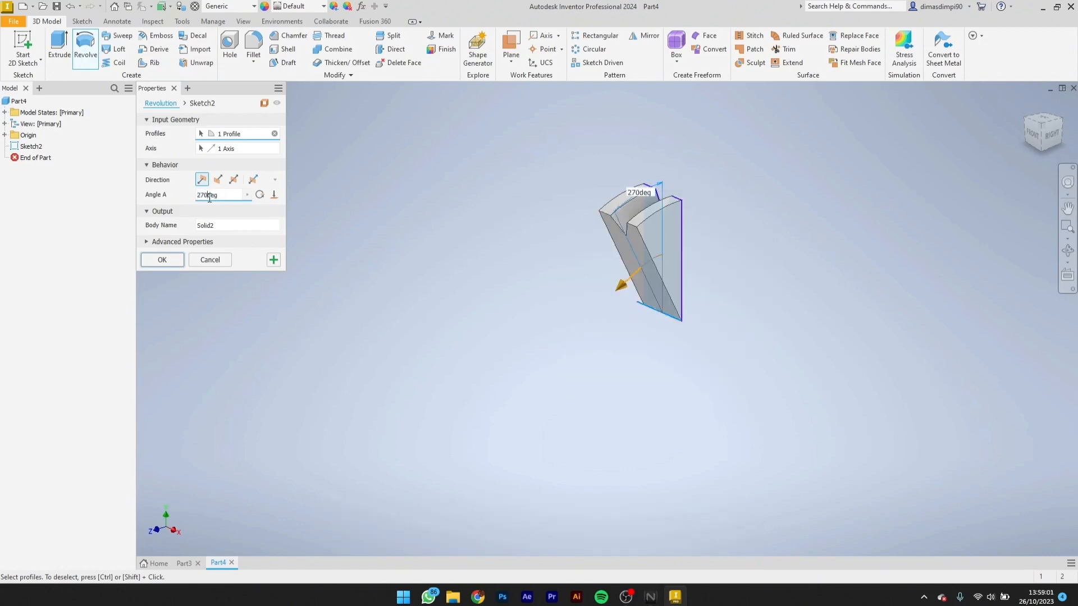
pyautogui.press('BackSpace')
pyautogui.press('BackSpace')
pyautogui.press('BackSpace')
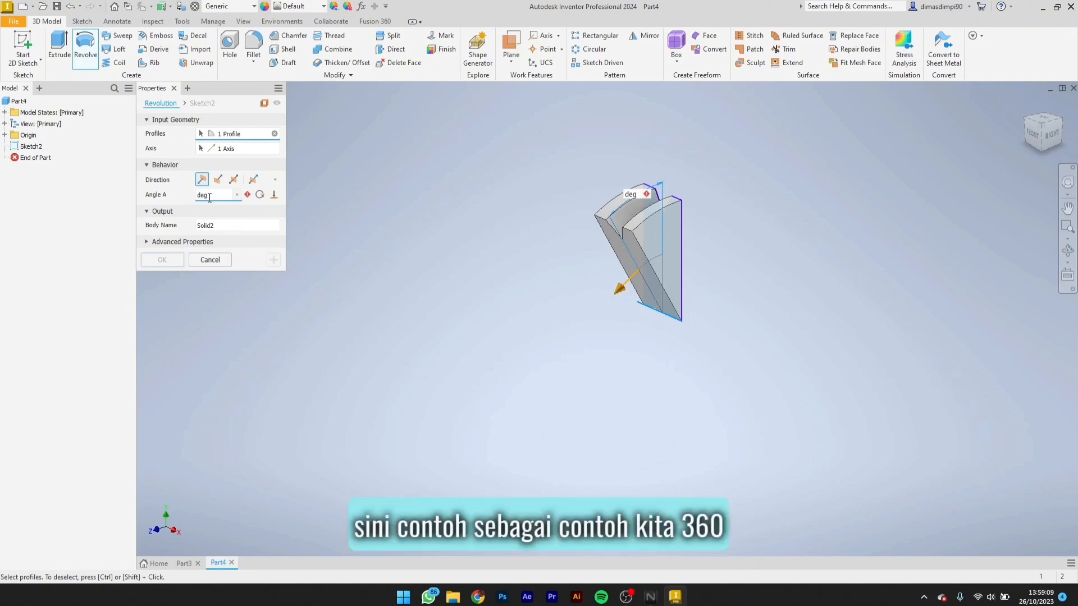
pyautogui.write('0')
pyautogui.press('Return')
pyautogui.scroll(-5, 743, 285)
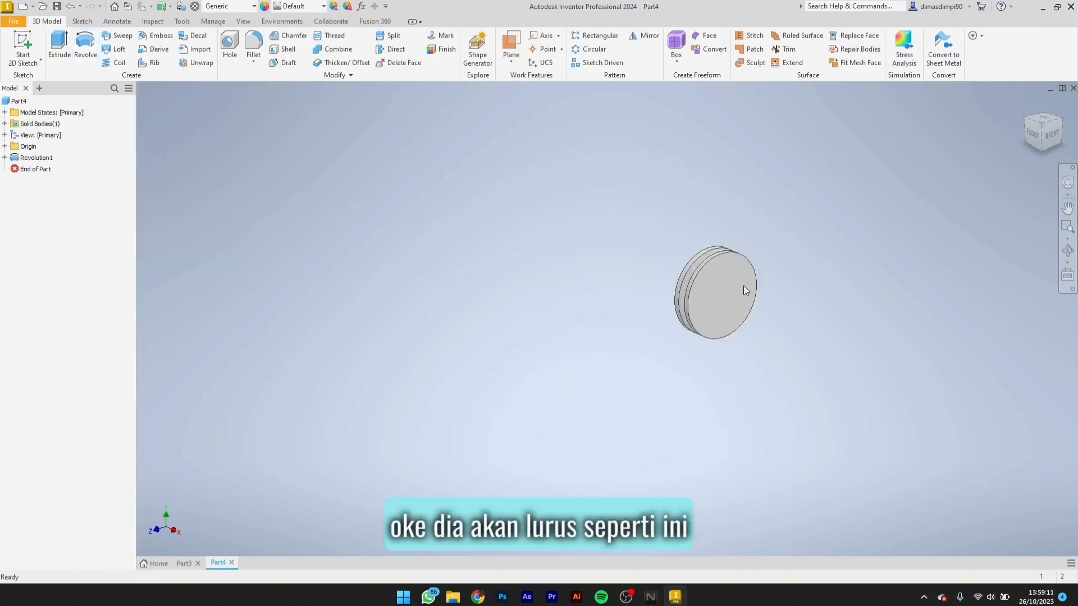
pyautogui.scroll(3, 725, 269)
pyautogui.moveTo(757, 291); pyautogui.dragTo(701, 314, button='middle')
pyautogui.scroll(-3, 789, 283)
pyautogui.scroll(6, 794, 293)
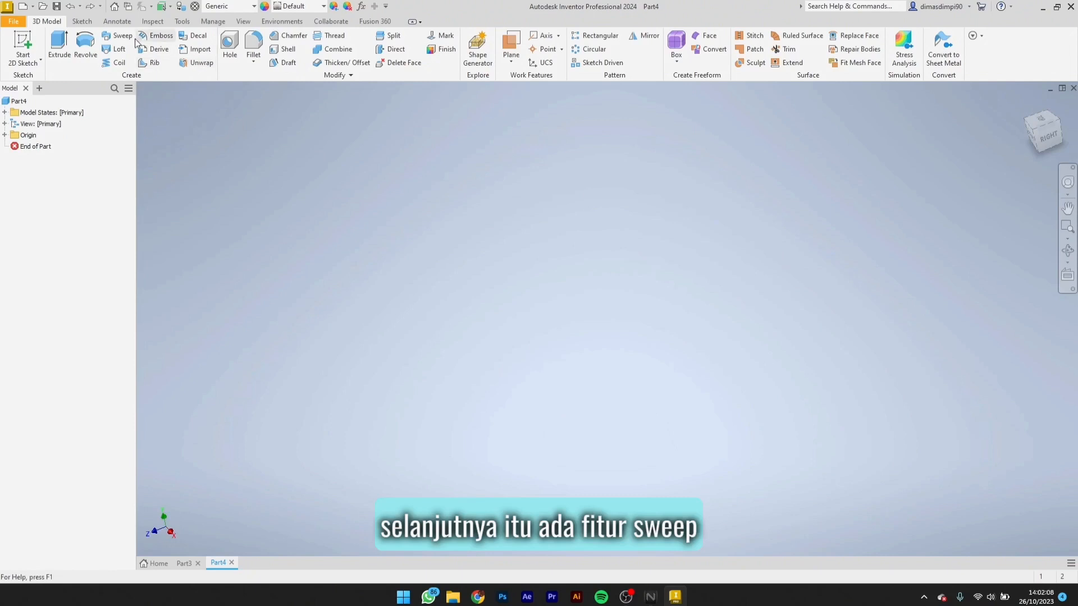
# Step: Try starting a sweep without sketches, then sketch a 5 mm diameter circle at the origin on the XY plane and finish the sketch
pyautogui.click(121, 36)
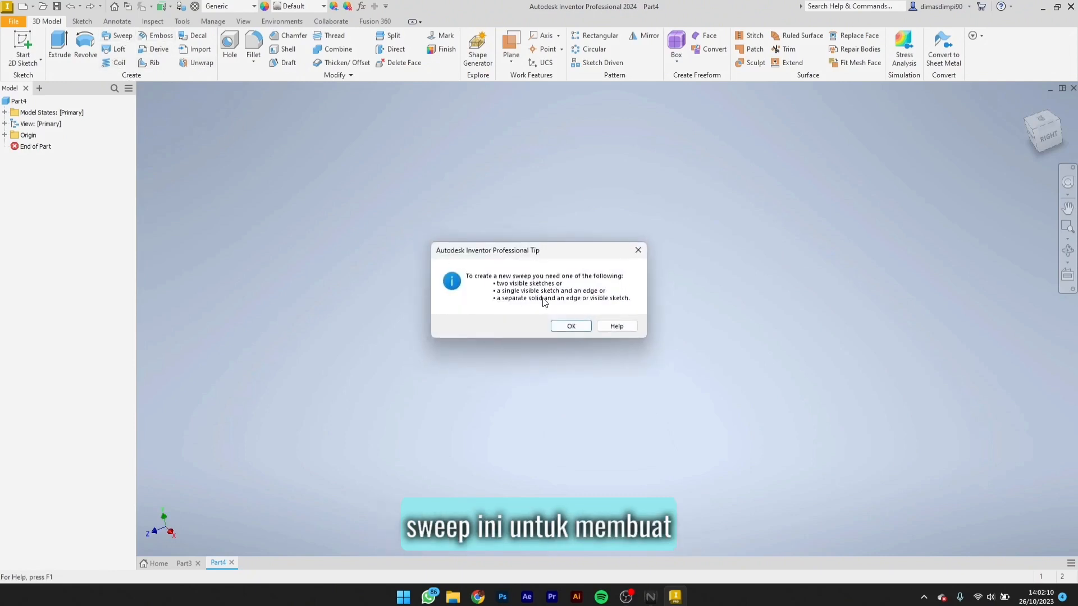
pyautogui.click(561, 324)
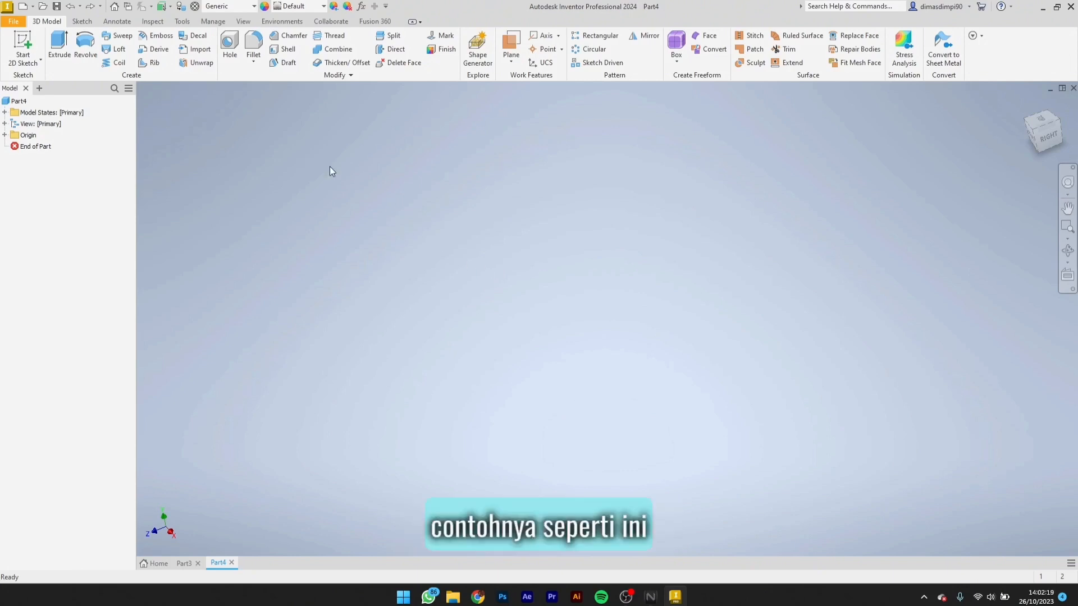
pyautogui.click(82, 21)
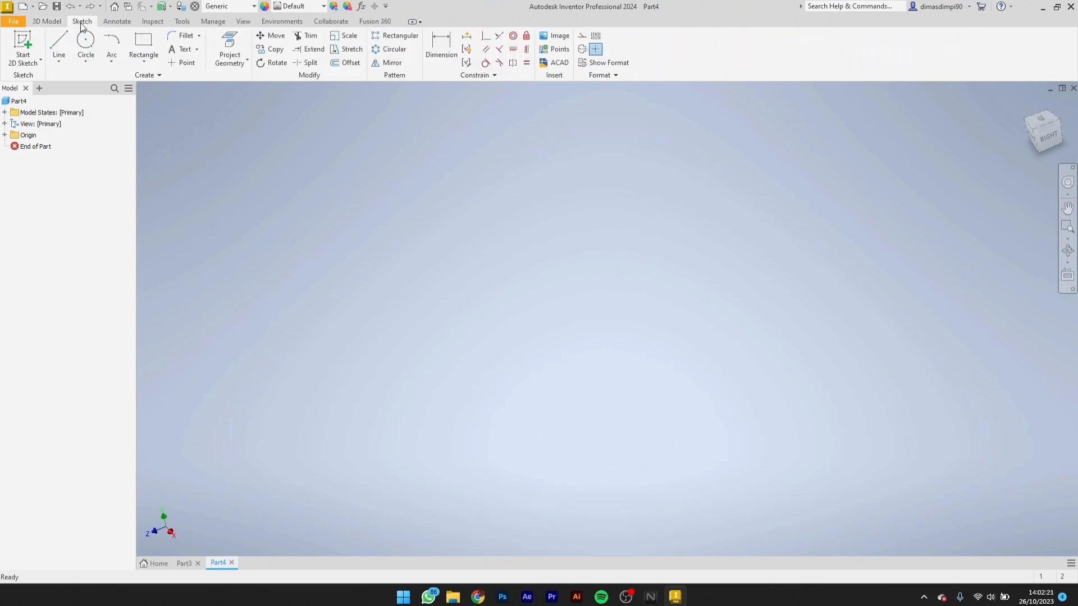
pyautogui.click(89, 39)
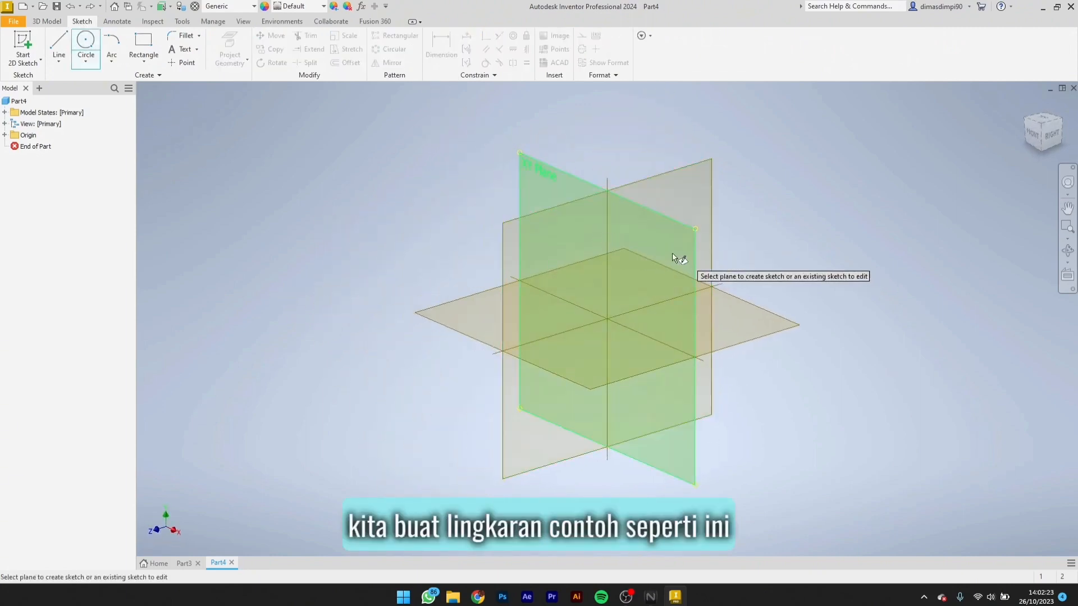
pyautogui.click(674, 253)
pyautogui.click(607, 318)
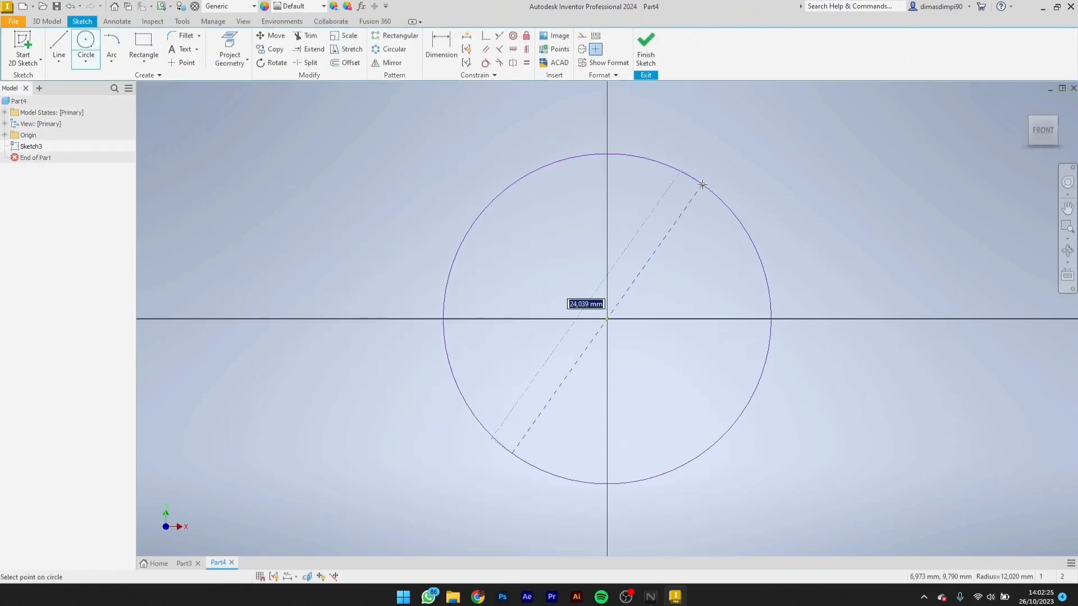
pyautogui.press('Return')
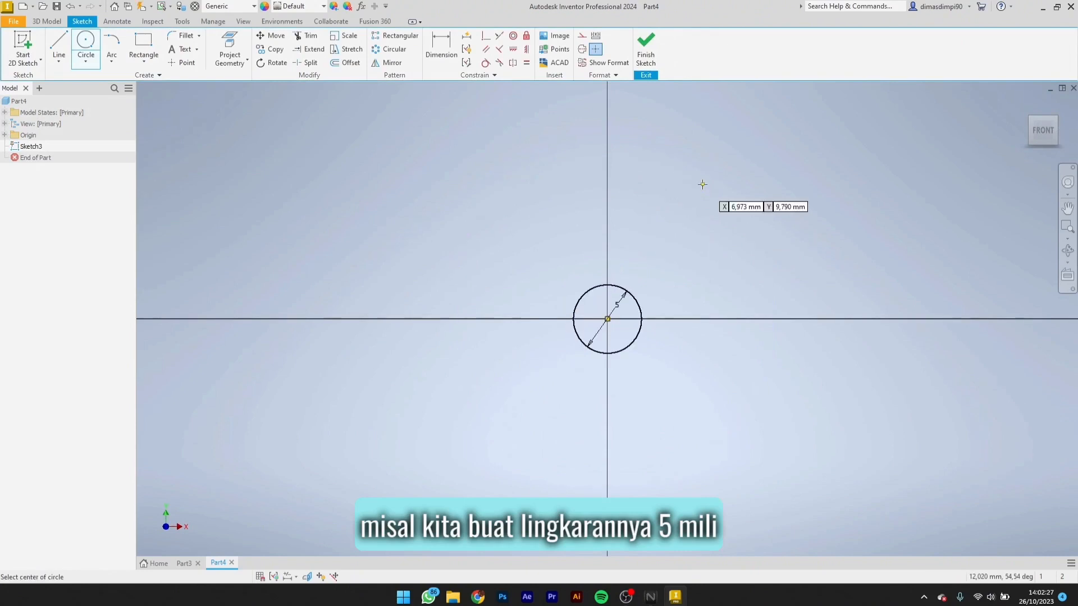
pyautogui.click(645, 45)
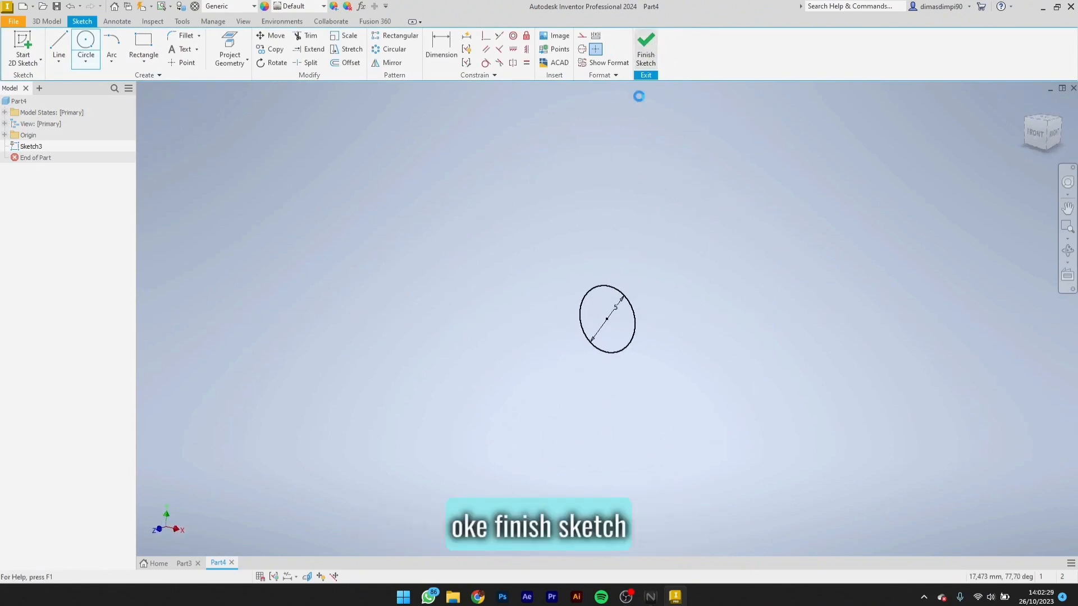
# Step: Start a sweep path sketch on the YZ plane with a 20 mm horizontal line running right from the circle's centre
pyautogui.click(22, 46)
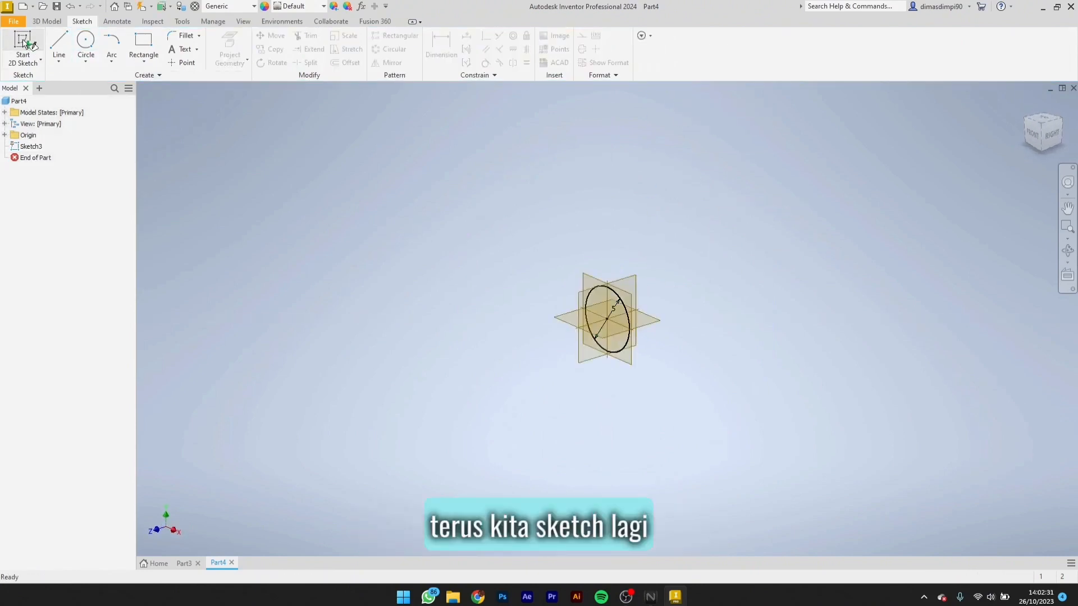
pyautogui.click(578, 248)
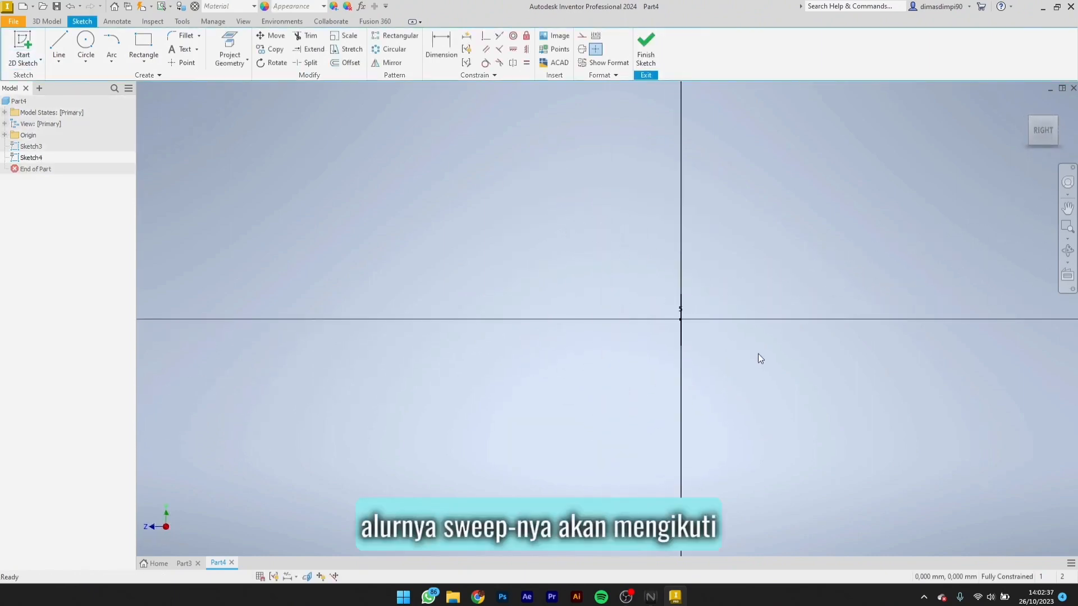
pyautogui.click(58, 44)
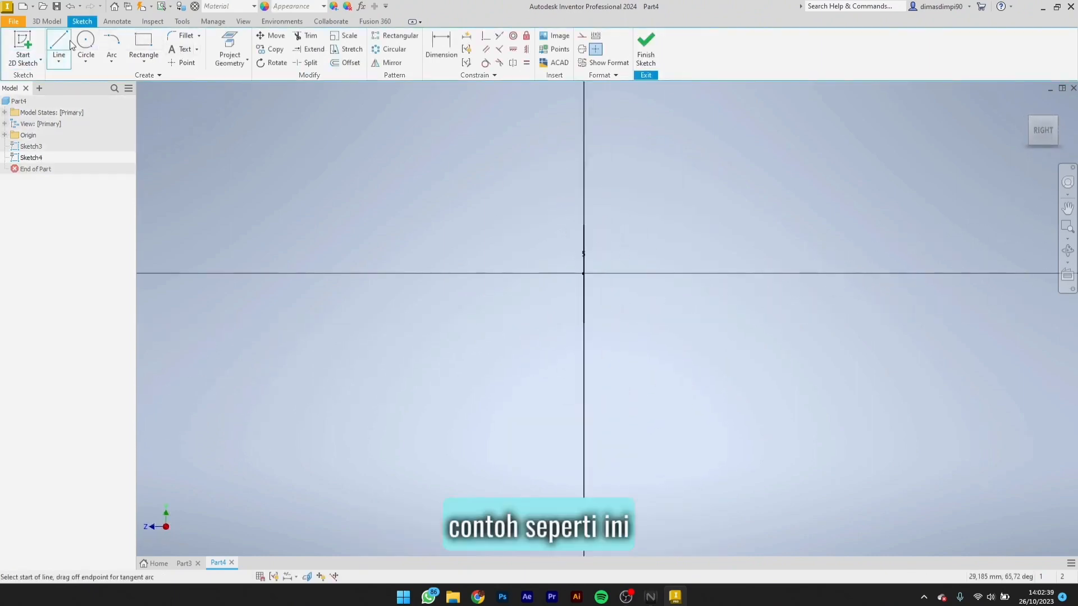
pyautogui.click(583, 274)
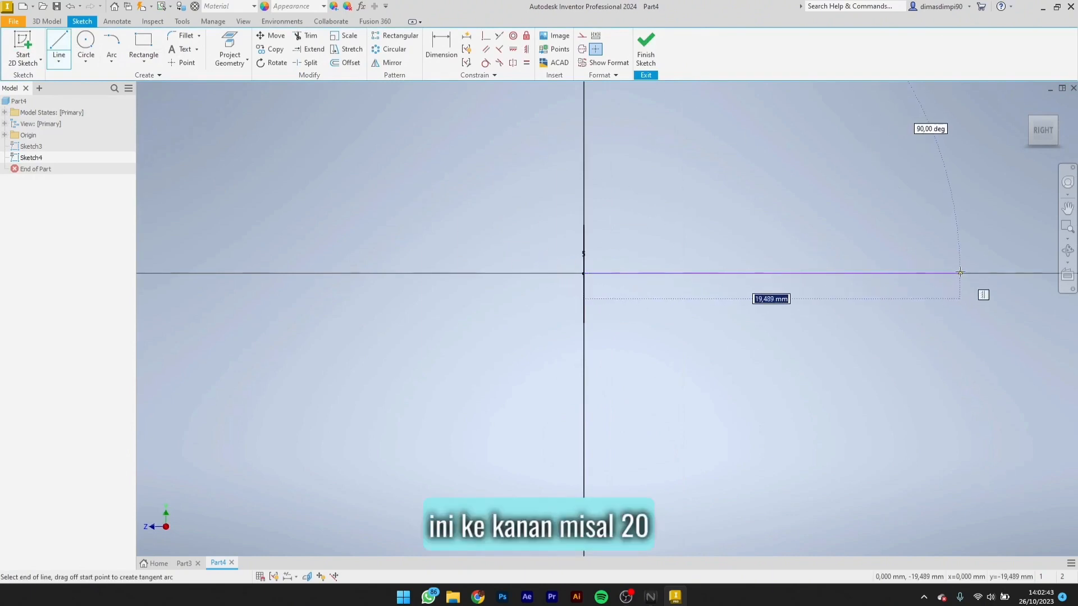
pyautogui.write('20')
pyautogui.press('Return')
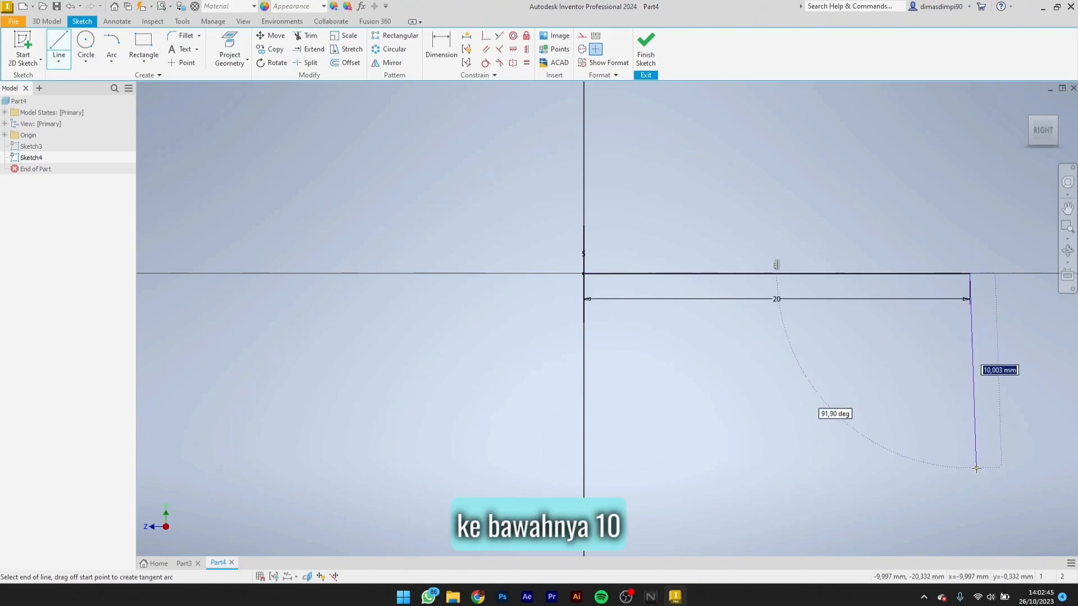
# Step: Continue the path with a 10 mm vertical line downward and a 15 mm horizontal line to the right, and end the line chain
pyautogui.press('Return')
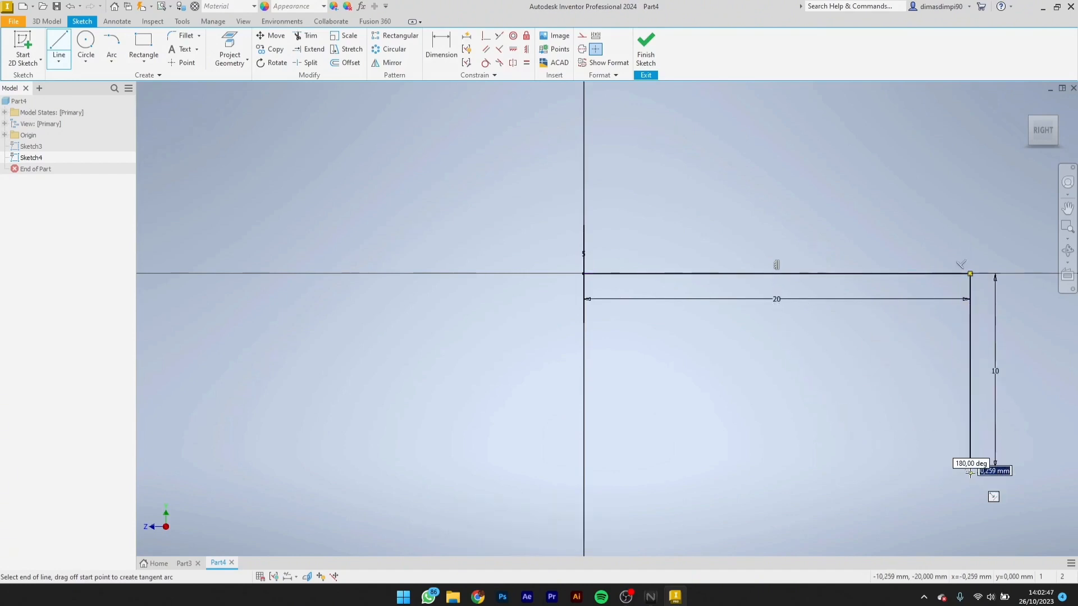
pyautogui.scroll(-5, 1008, 461)
pyautogui.scroll(5, 1008, 461)
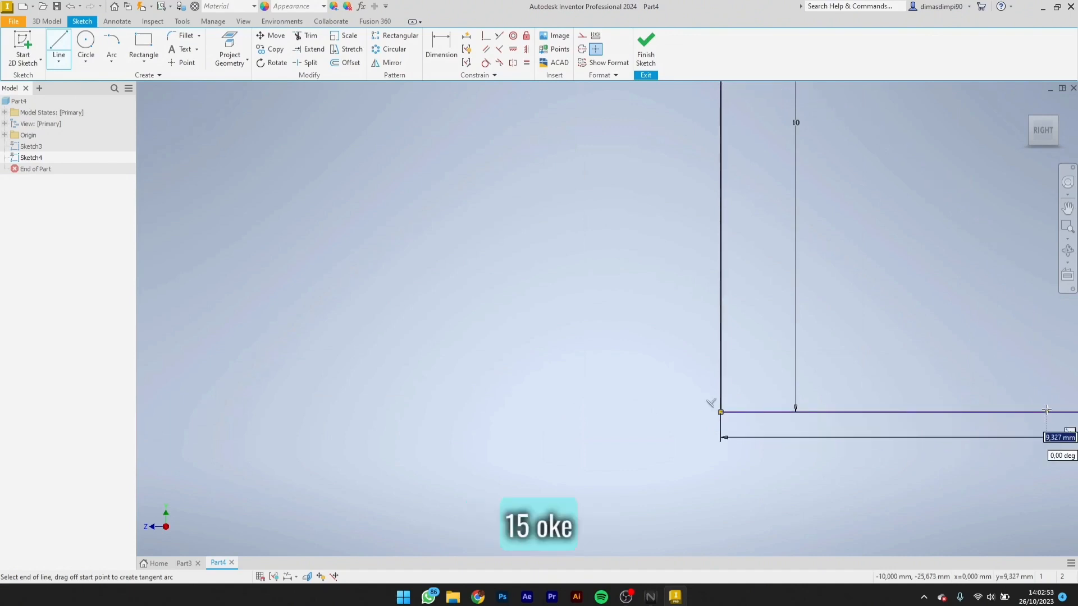
pyautogui.scroll(-5, 1057, 410)
pyautogui.scroll(2, 1043, 412)
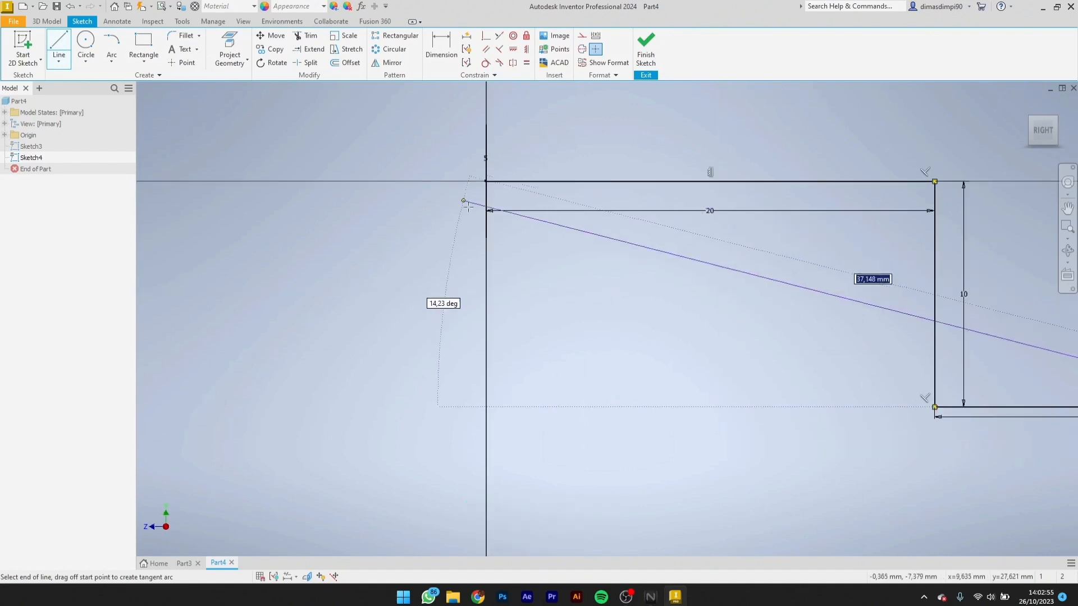
pyautogui.press('Escape')
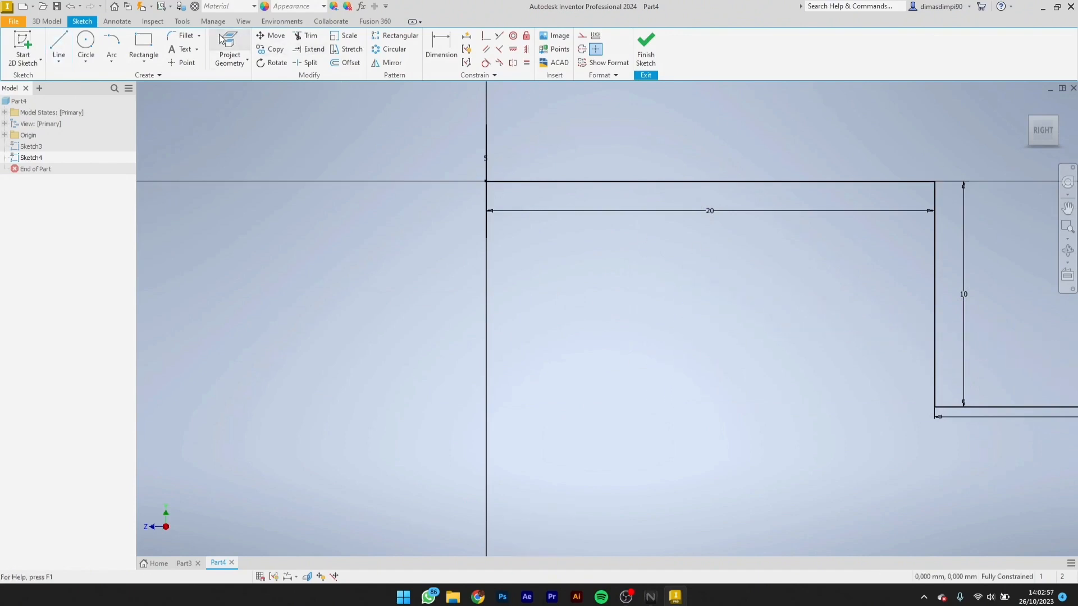
# Step: Round both corners of the path with 2 mm fillets and finish the sketch
pyautogui.click(184, 35)
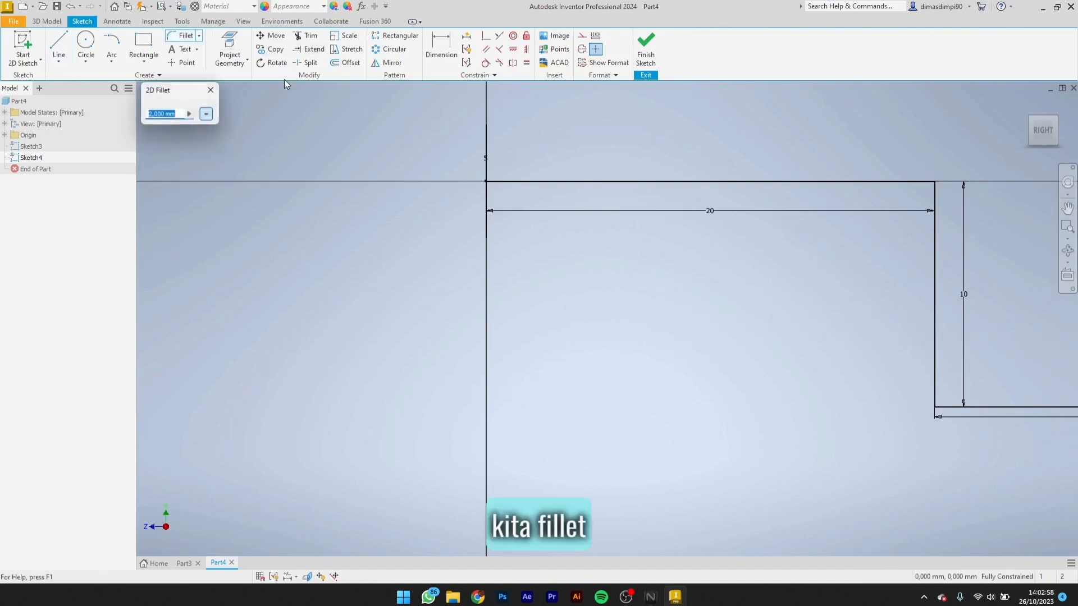
pyautogui.click(879, 182)
pyautogui.click(935, 241)
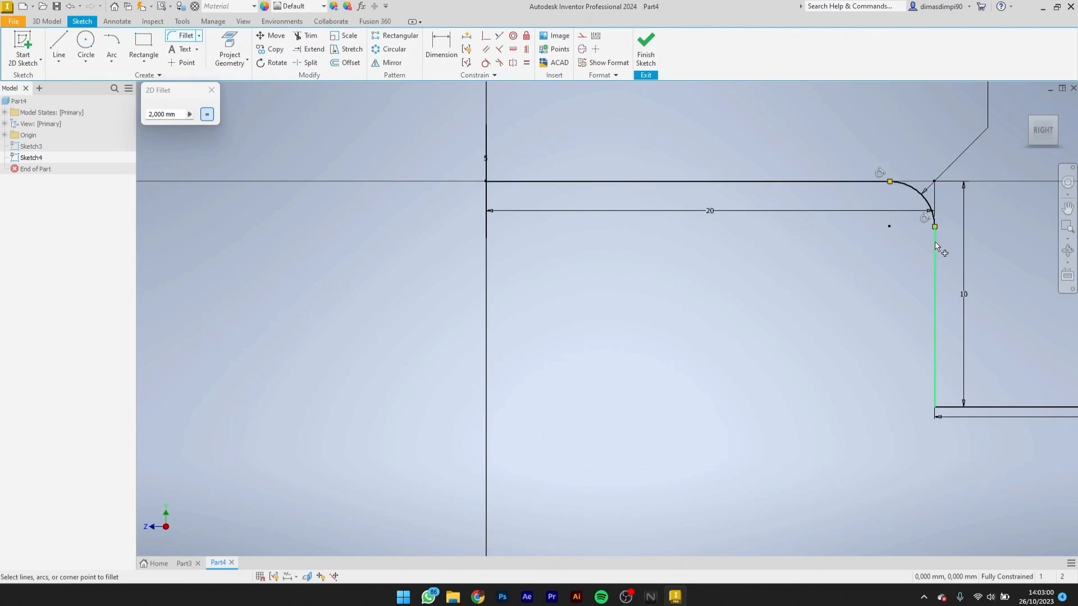
pyautogui.click(934, 369)
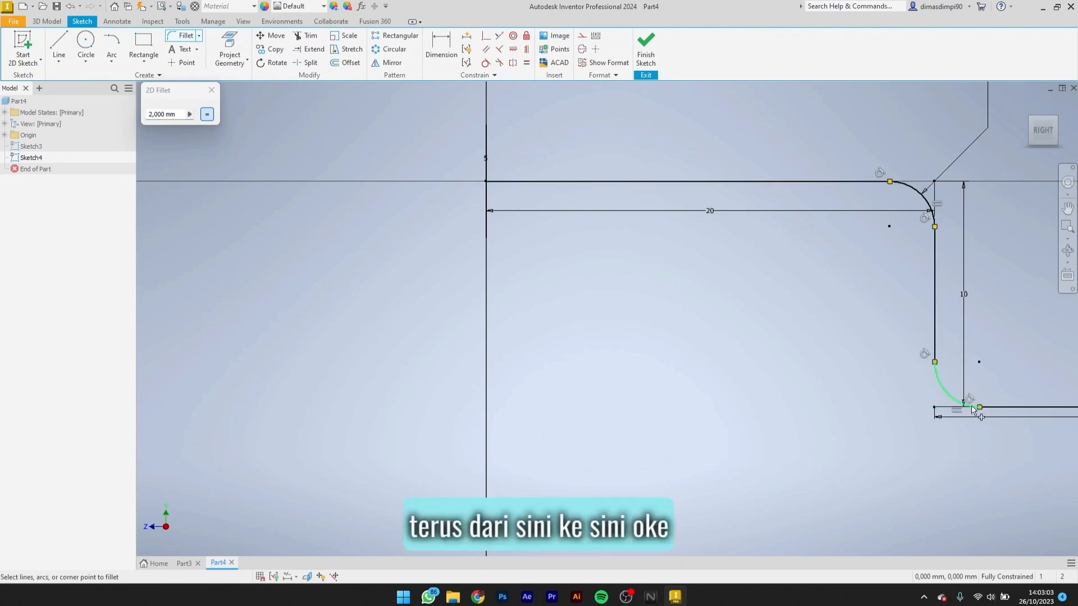
pyautogui.click(974, 407)
pyautogui.click(208, 95)
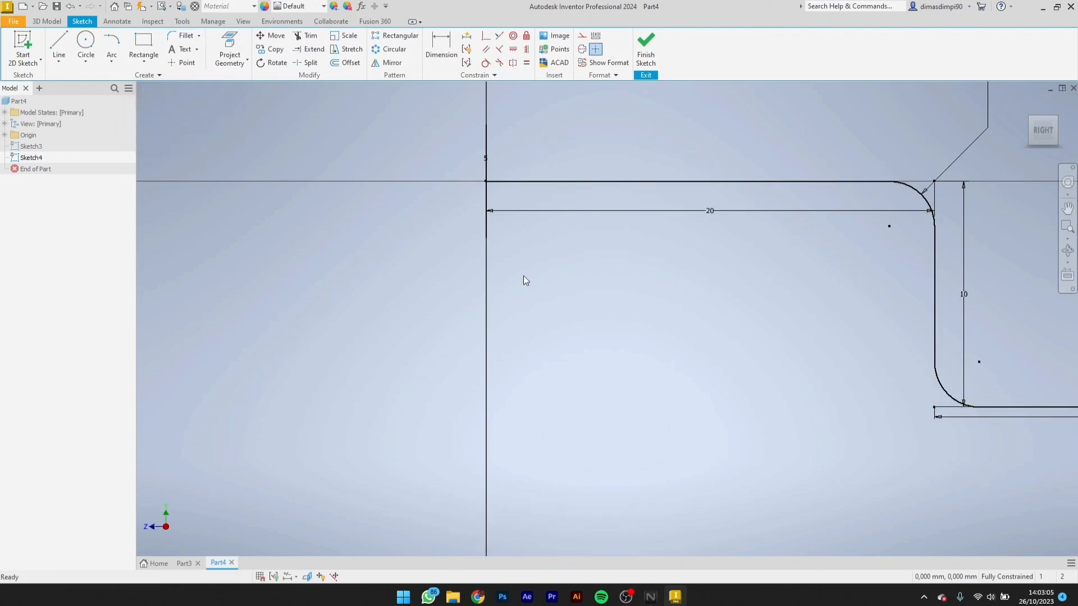
pyautogui.click(646, 54)
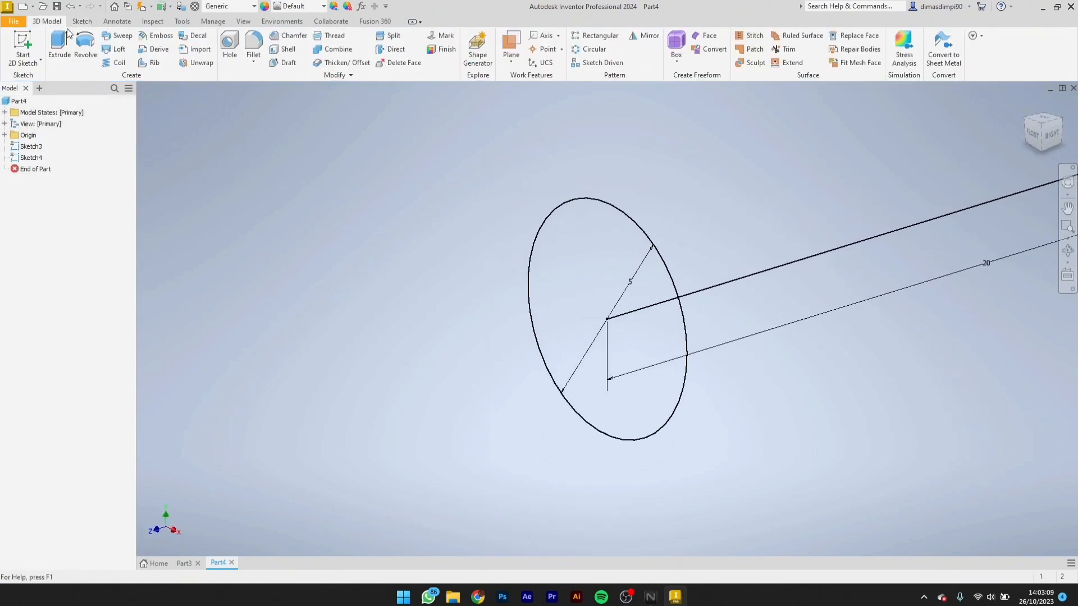
# Step: Sweep the 5 mm circle along the filleted path with the profile orientation following the path
pyautogui.click(115, 36)
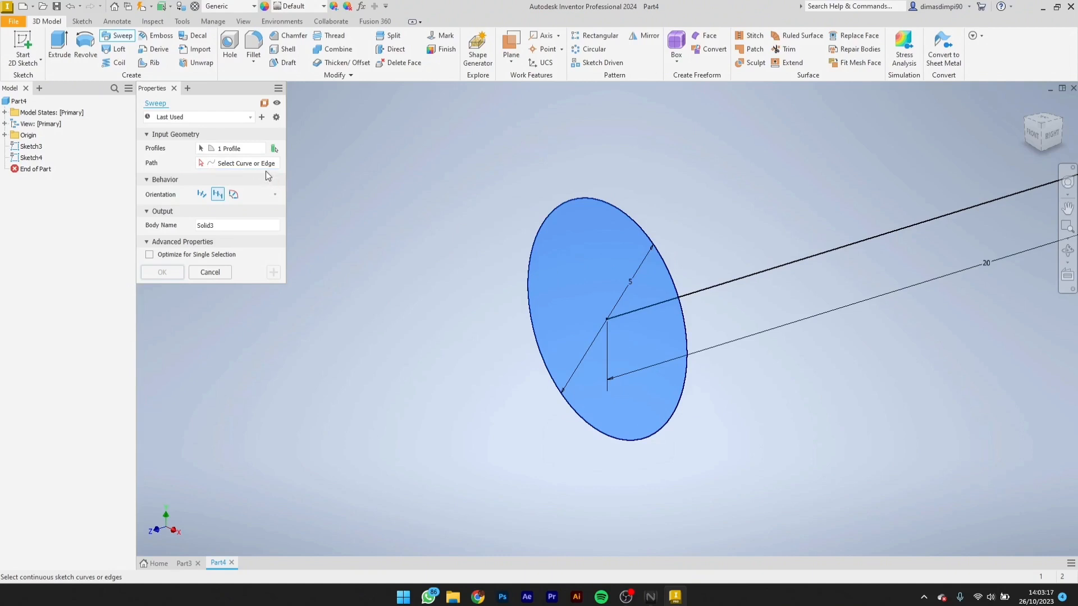
pyautogui.scroll(-3, 767, 307)
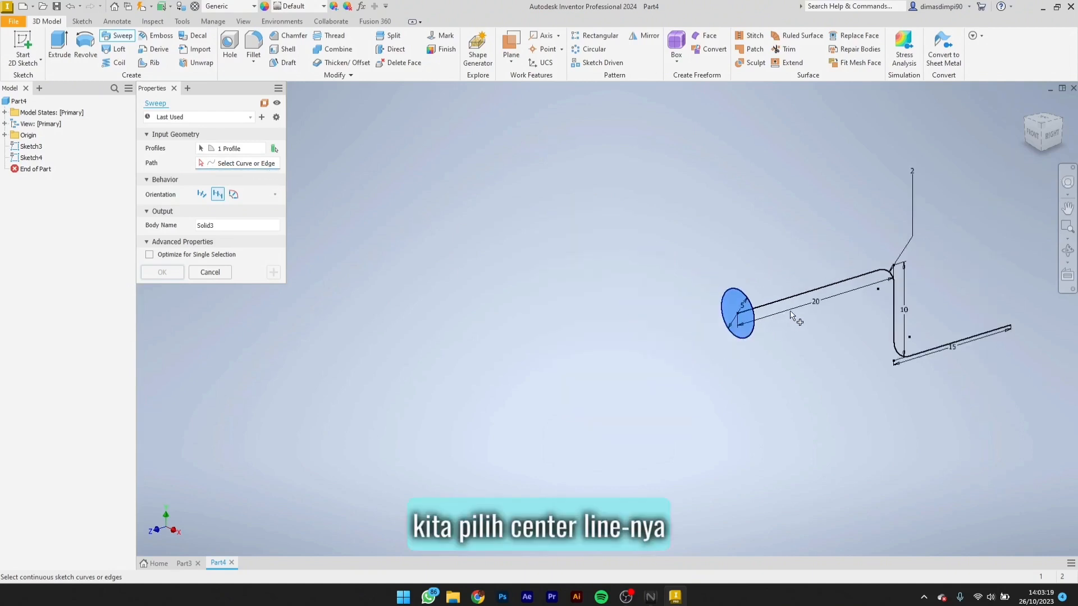
pyautogui.scroll(1, 767, 307)
pyautogui.click(772, 291)
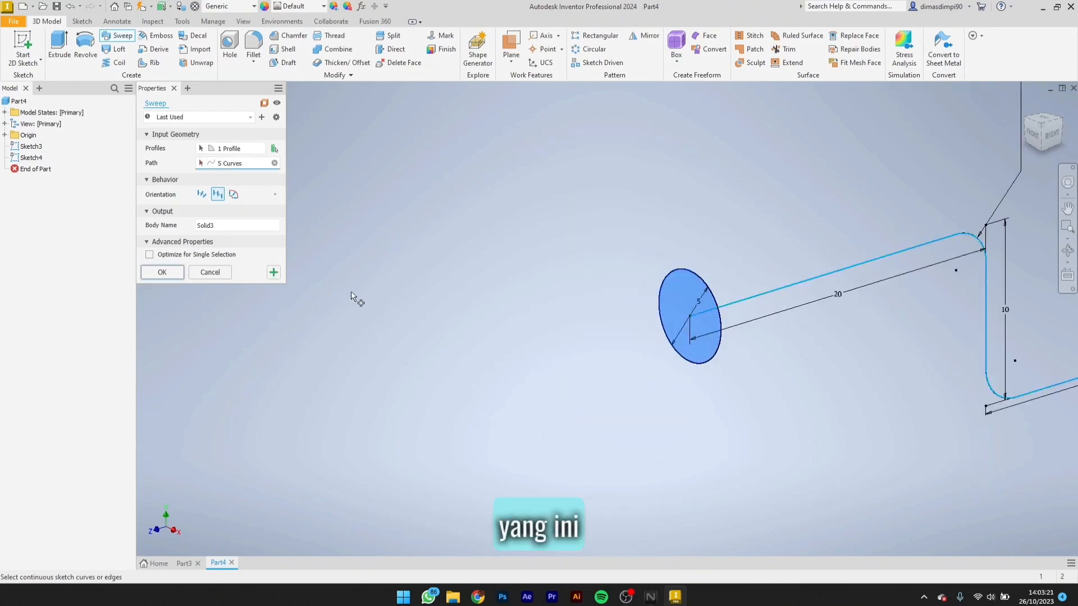
pyautogui.click(203, 194)
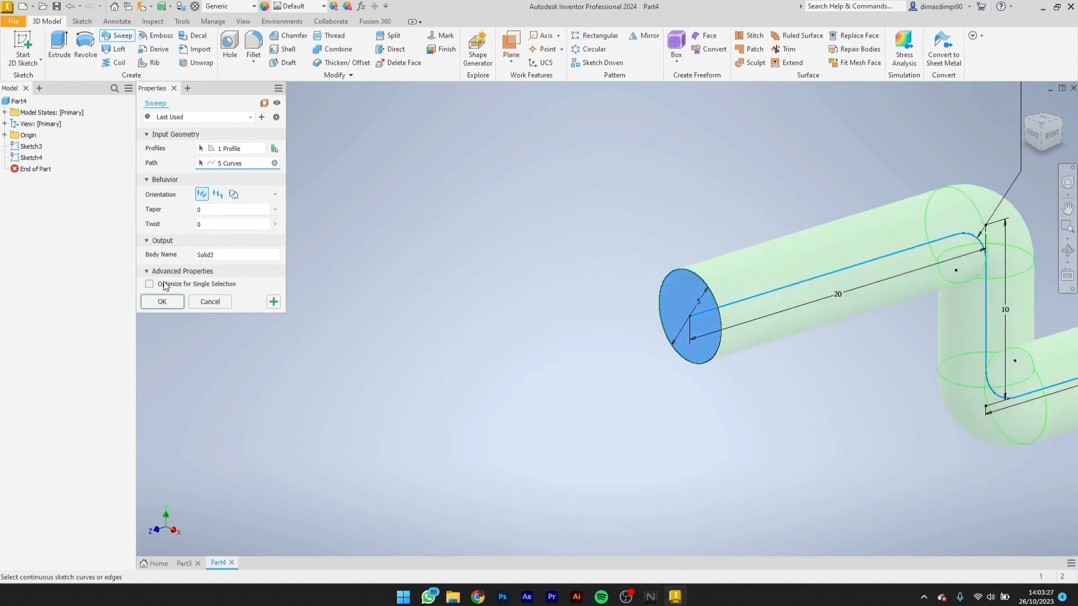
pyautogui.click(162, 300)
pyautogui.scroll(6, 913, 321)
pyautogui.scroll(-8, 942, 330)
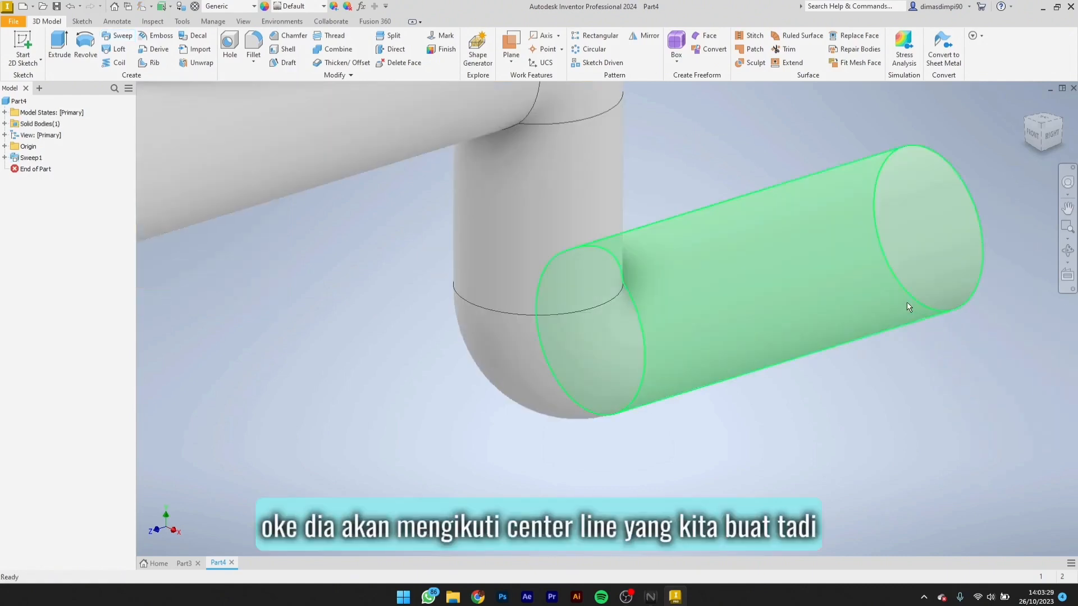
pyautogui.scroll(8, 907, 306)
pyautogui.keyDown('shift'); pyautogui.moveTo(928, 298); pyautogui.dragTo(852, 296, button='middle'); pyautogui.keyUp('shift')
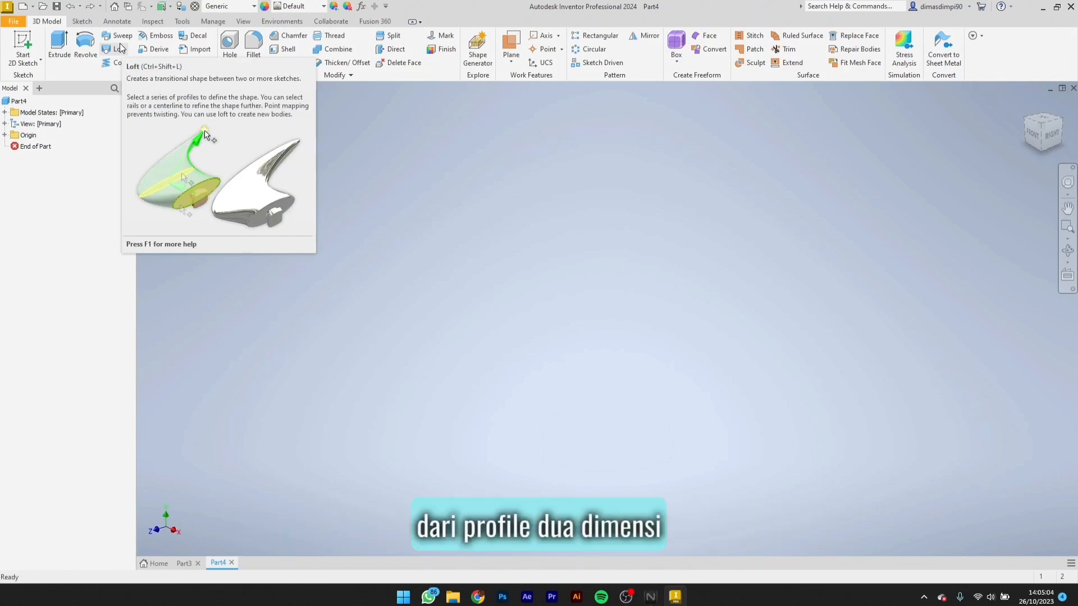
# Step: Sketch a 20 by 20 mm two-point center rectangle at the origin on the XZ plane and finish the sketch
pyautogui.click(82, 21)
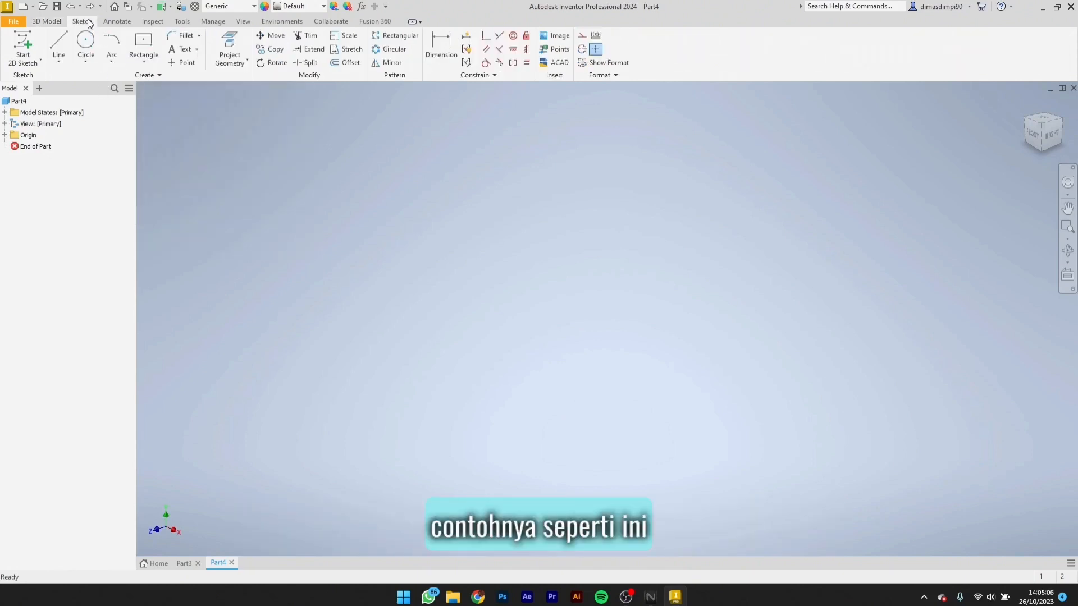
pyautogui.click(139, 64)
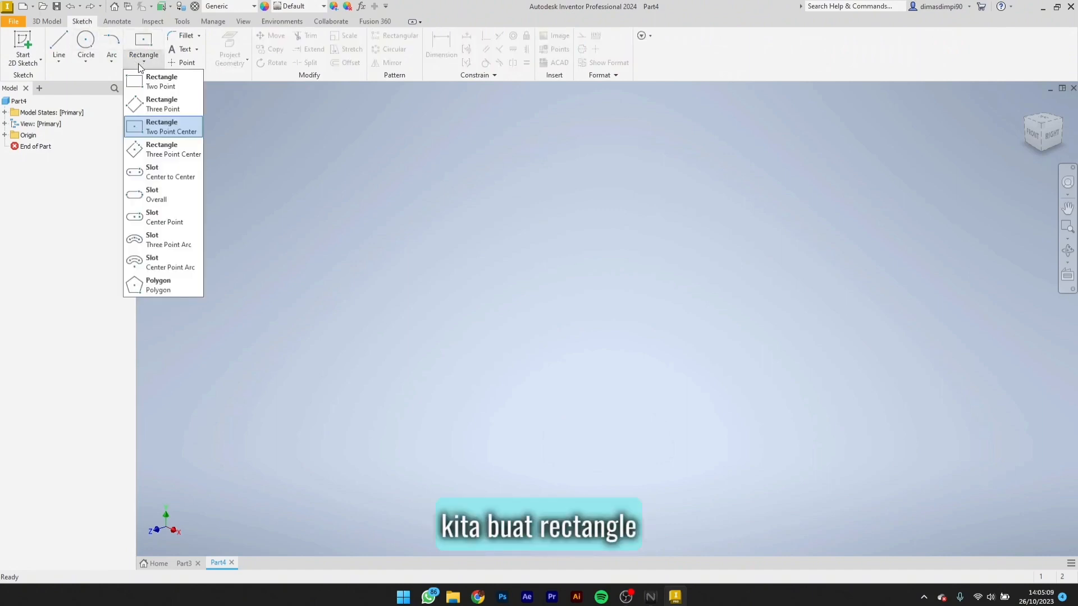
pyautogui.click(151, 128)
pyautogui.click(587, 352)
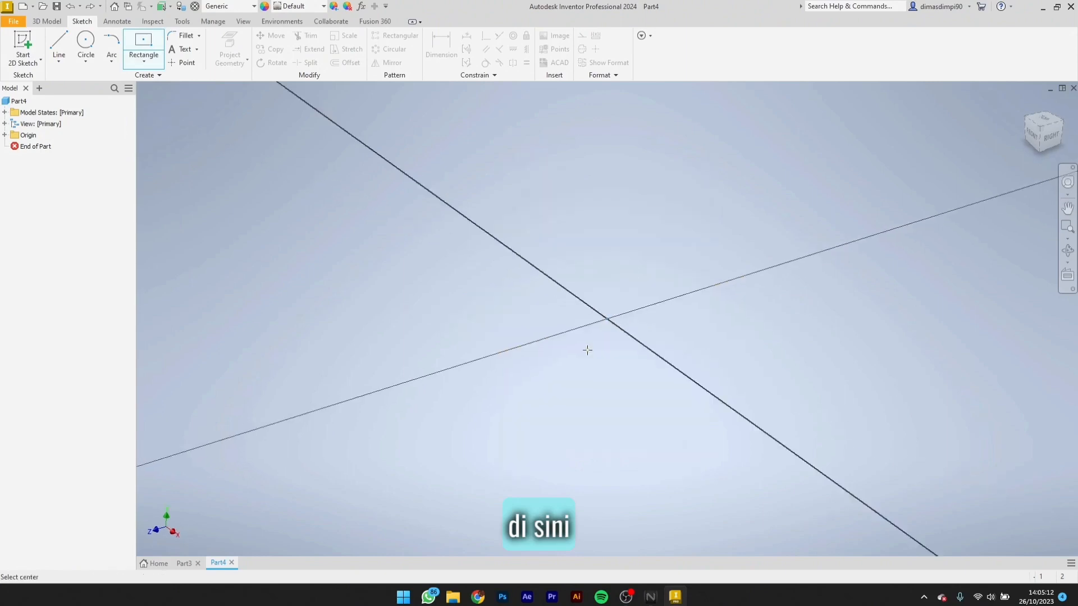
pyautogui.click(607, 318)
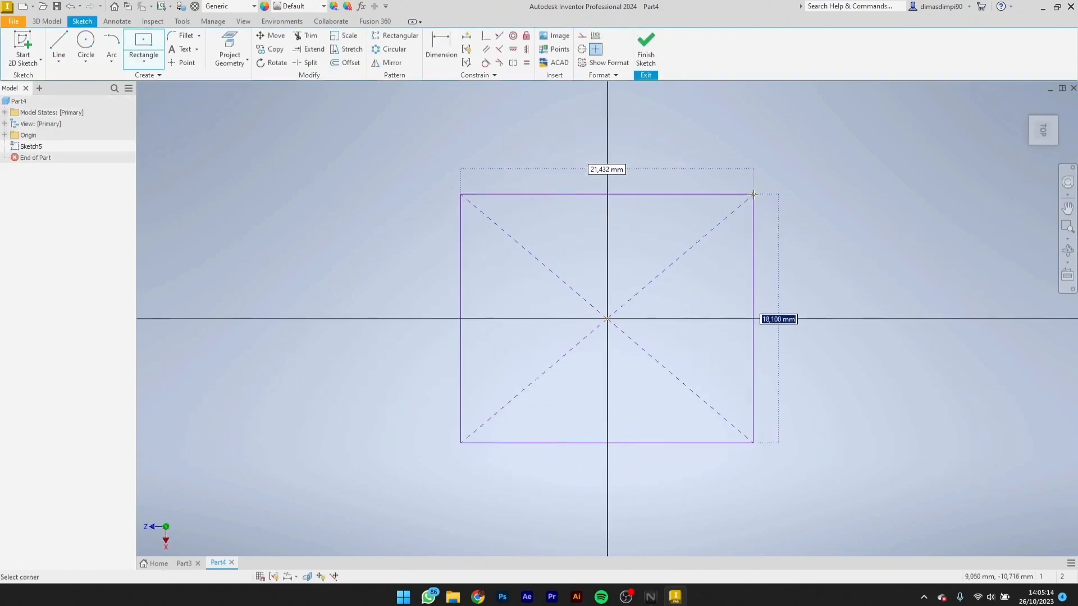
pyautogui.write('20')
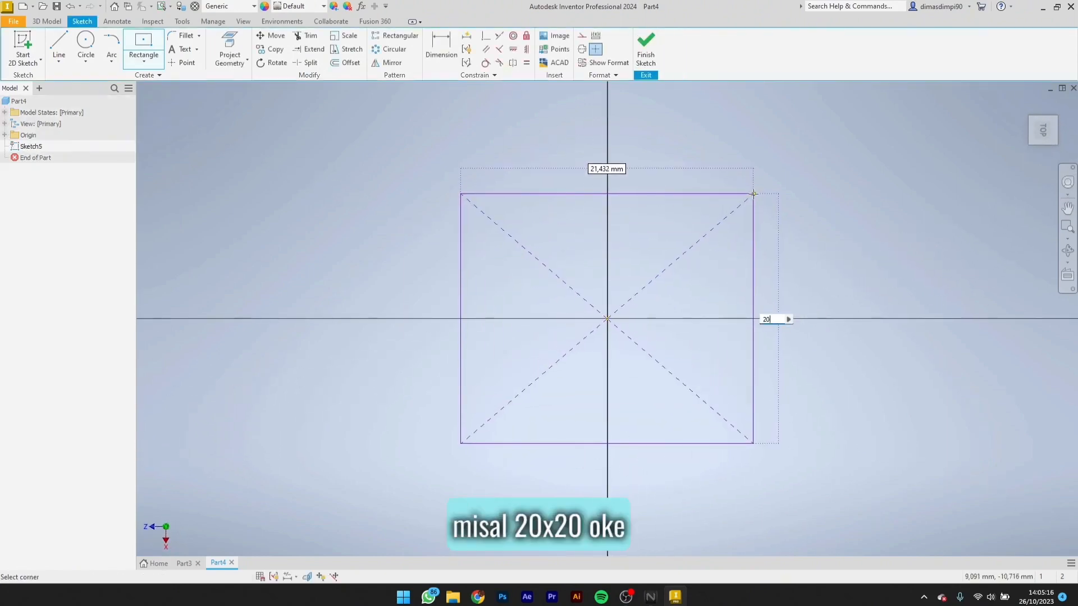
pyautogui.press('Tab')
pyautogui.write('20')
pyautogui.press('Return')
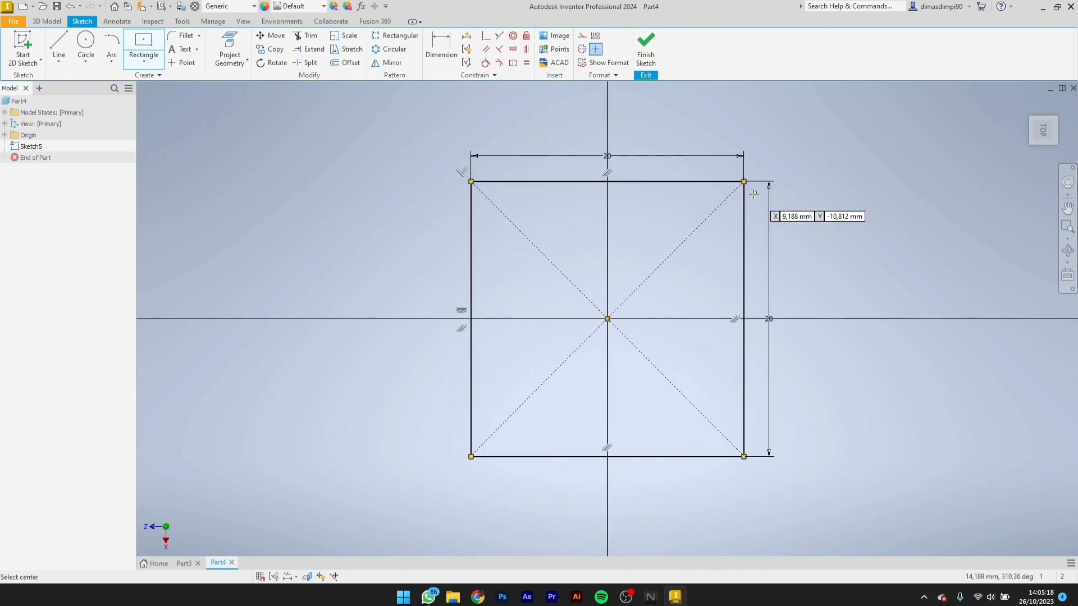
pyautogui.click(647, 56)
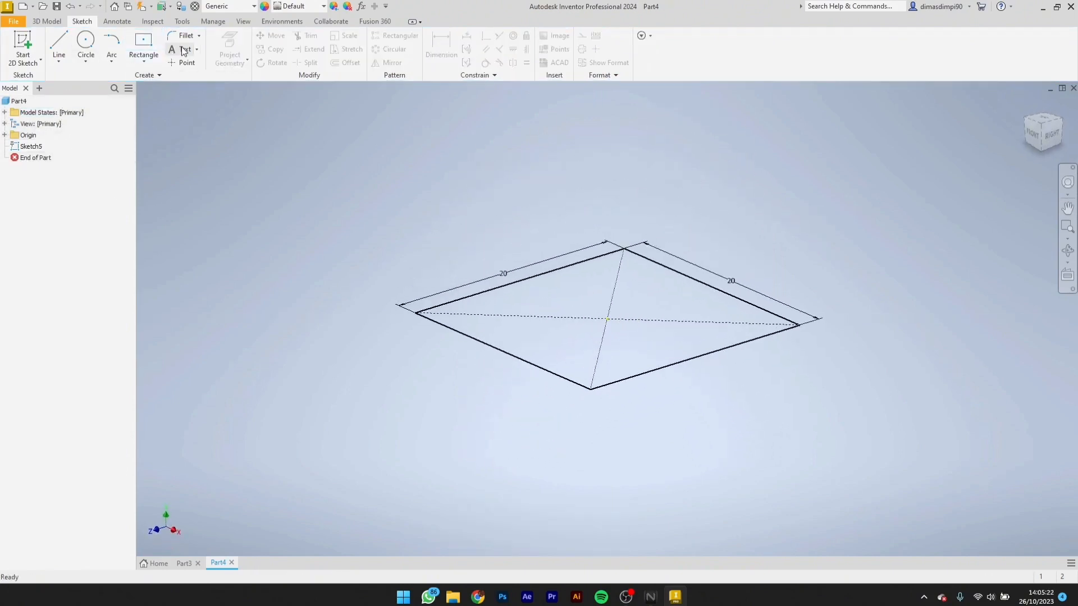
# Step: Create a work plane offset 50 mm upward from the XZ plane
pyautogui.click(4, 135)
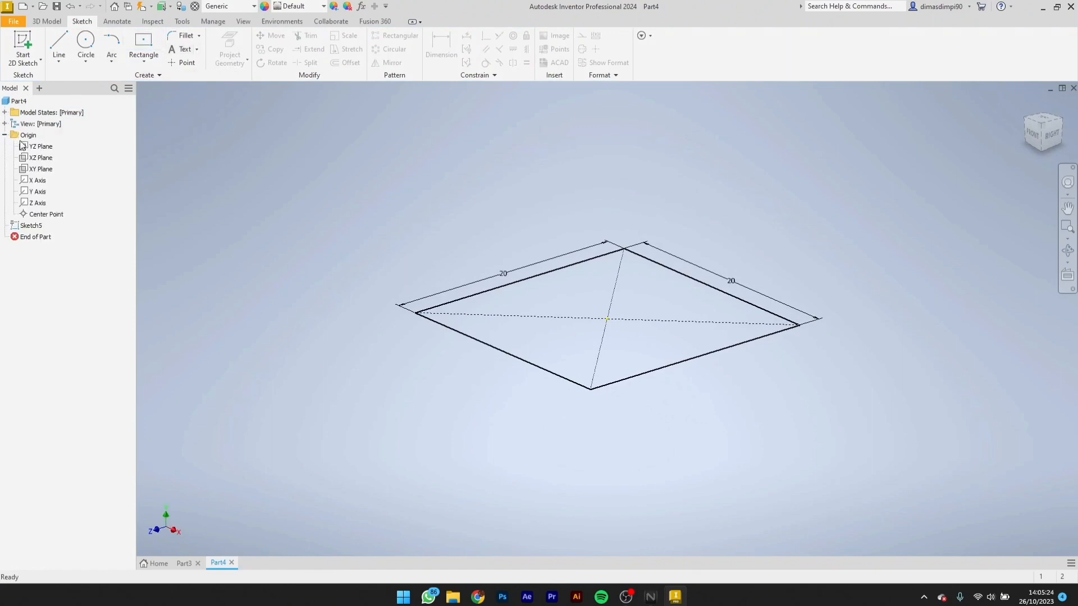
pyautogui.click(39, 158)
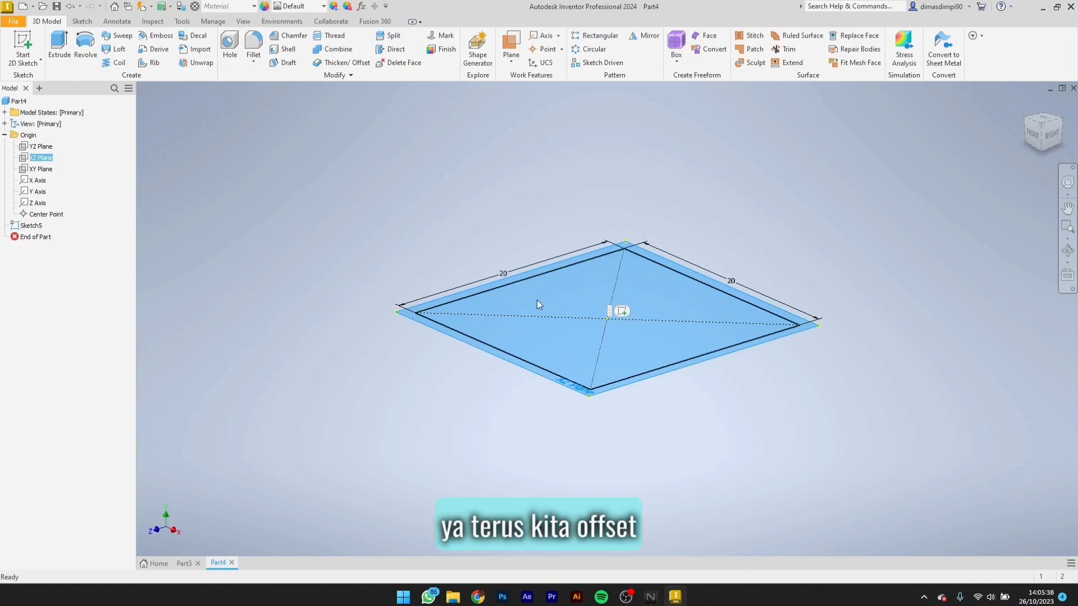
pyautogui.click(510, 57)
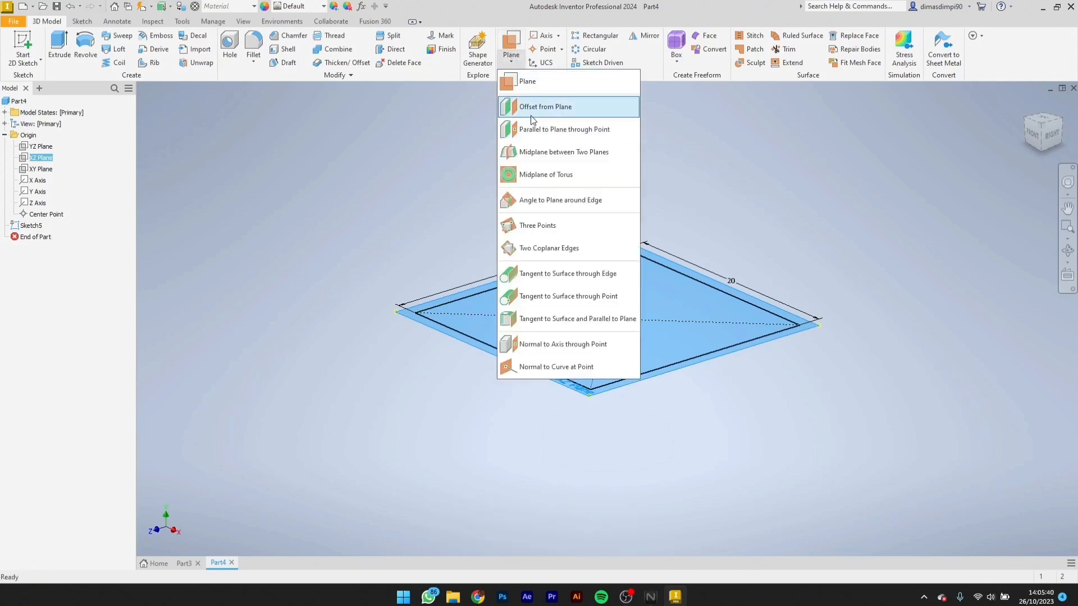
pyautogui.click(532, 110)
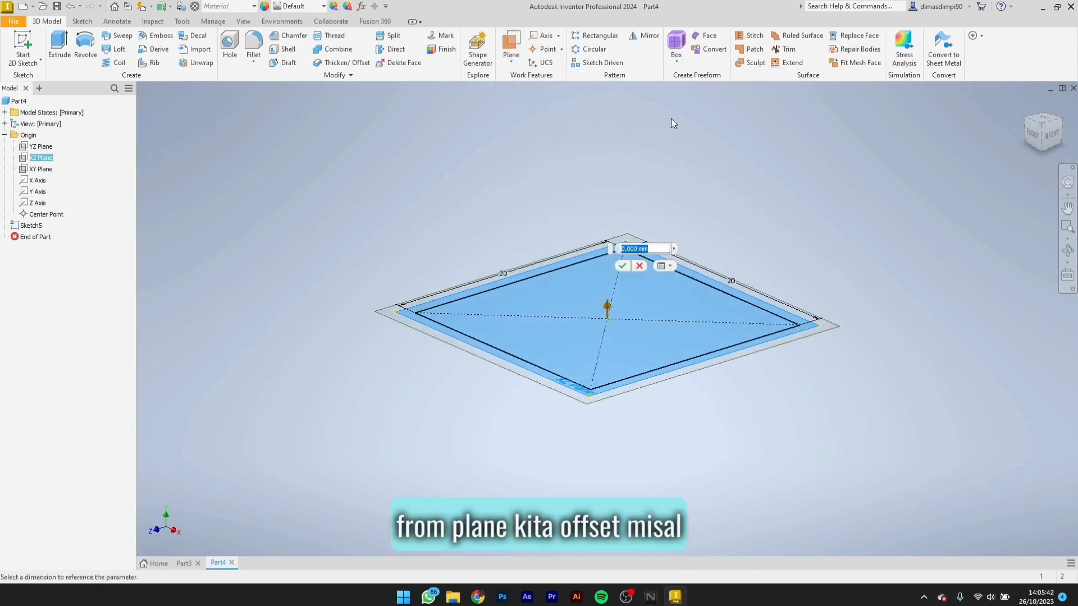
pyautogui.write('50')
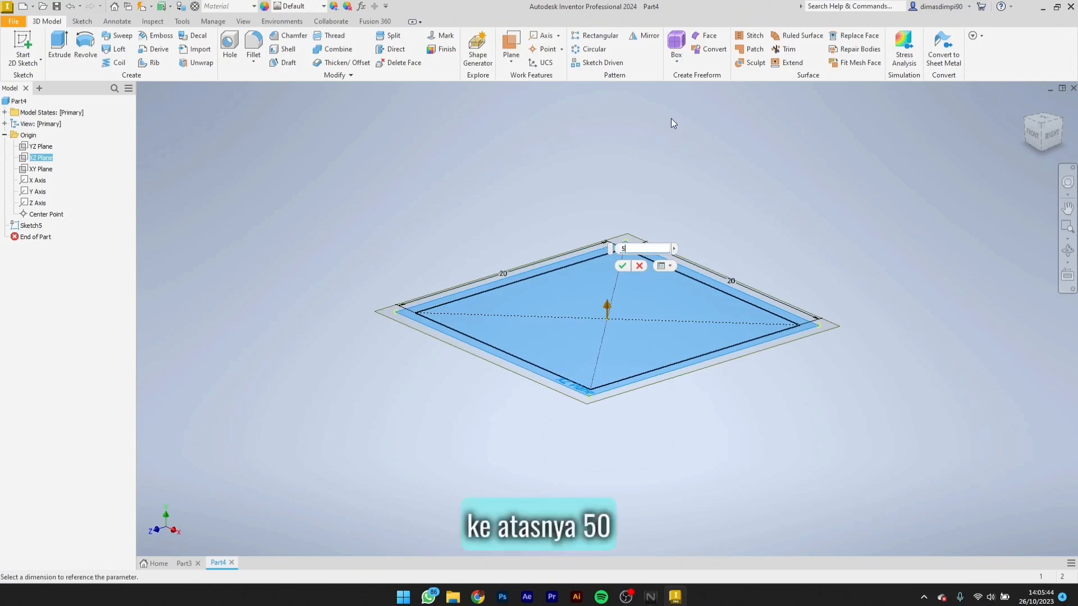
pyautogui.press('Return')
pyautogui.scroll(-10, 658, 164)
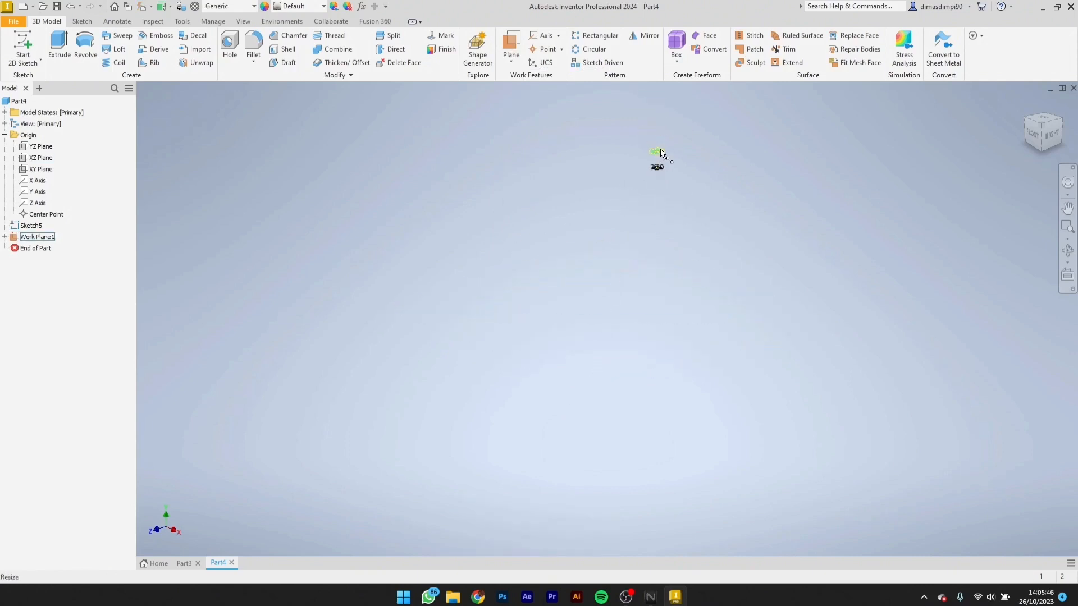
pyautogui.scroll(5, 660, 150)
pyautogui.scroll(3, 662, 163)
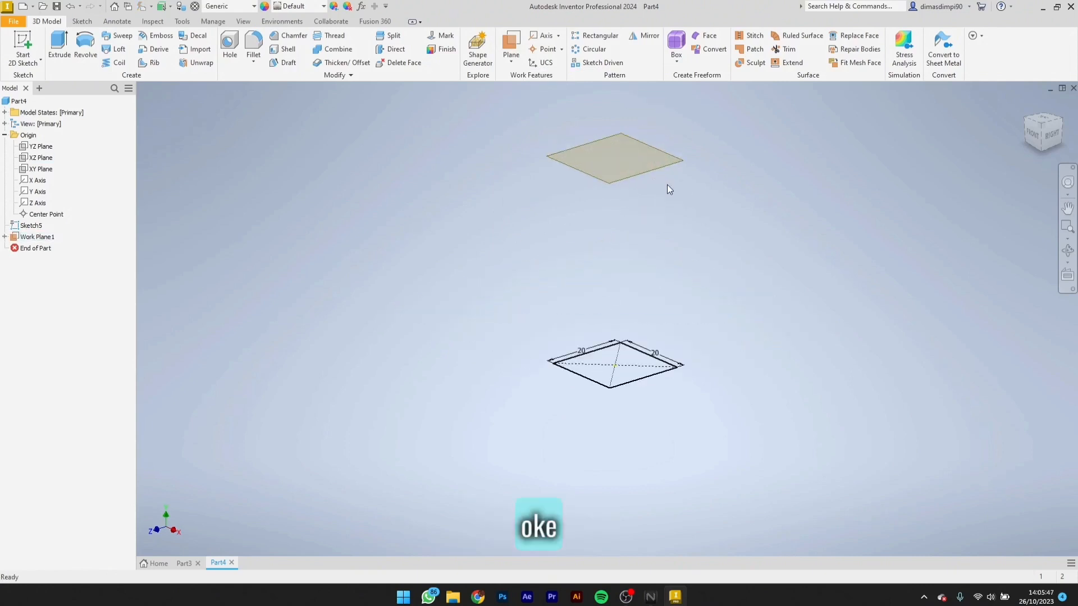
# Step: Sketch a 15 mm diameter circle on the offset work plane, centred above the square, and finish the sketch
pyautogui.click(25, 43)
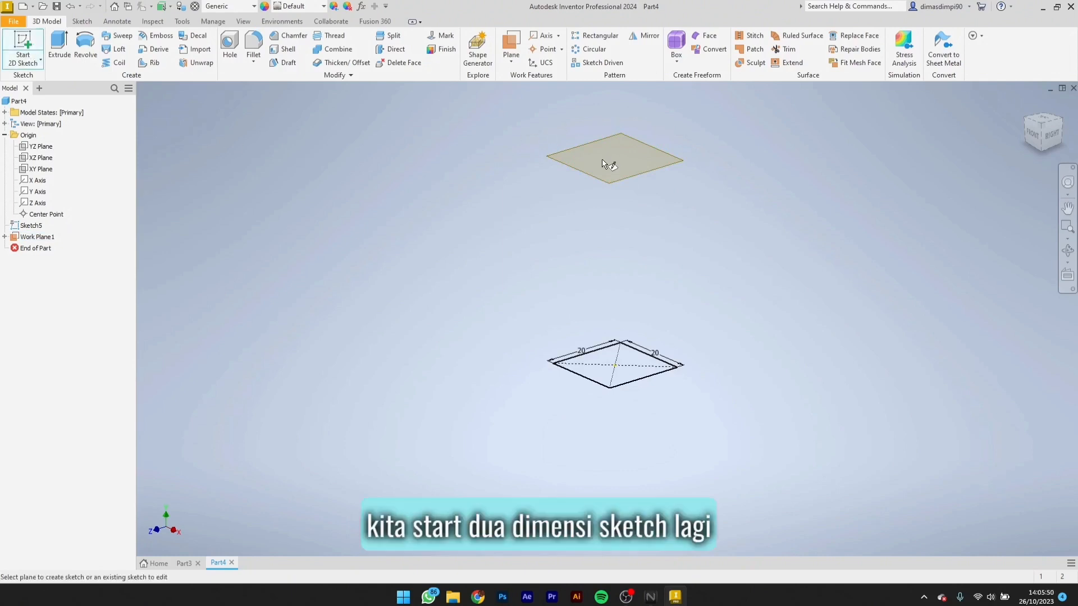
pyautogui.click(622, 181)
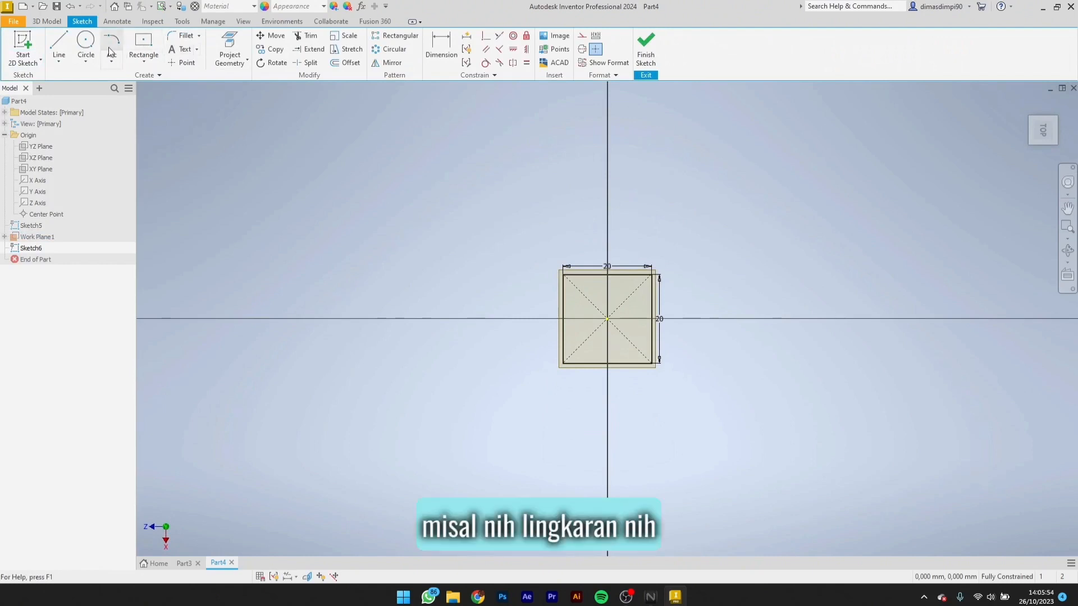
pyautogui.click(86, 42)
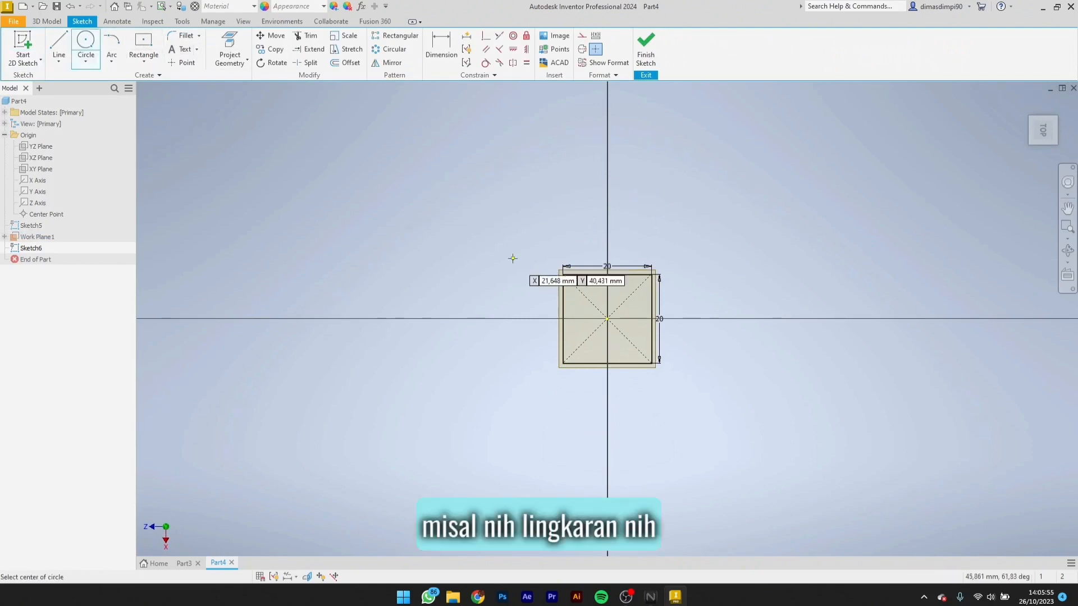
pyautogui.click(608, 319)
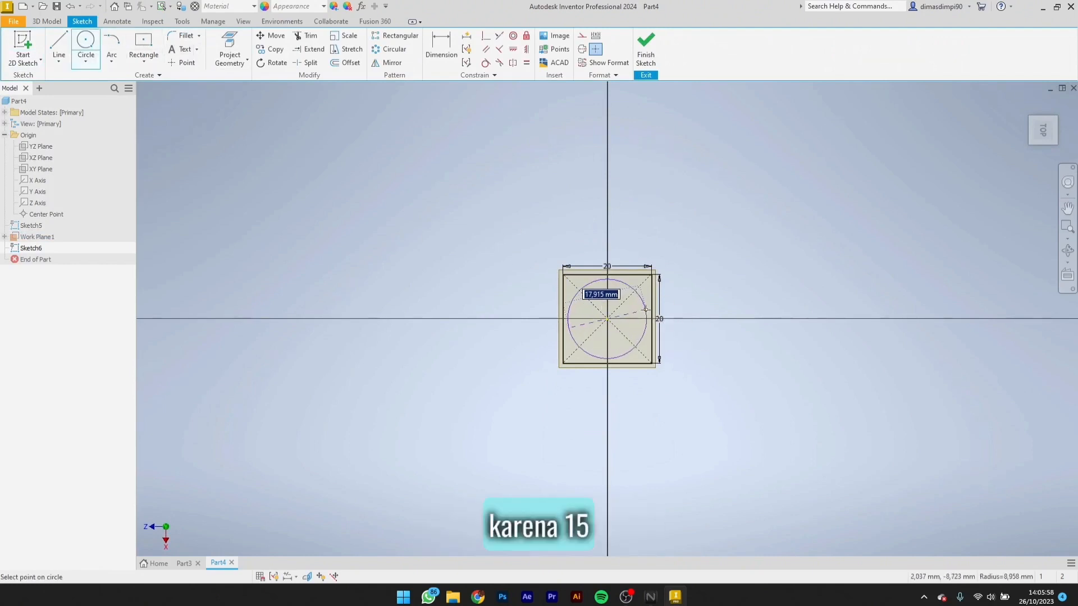
pyautogui.write('15.')
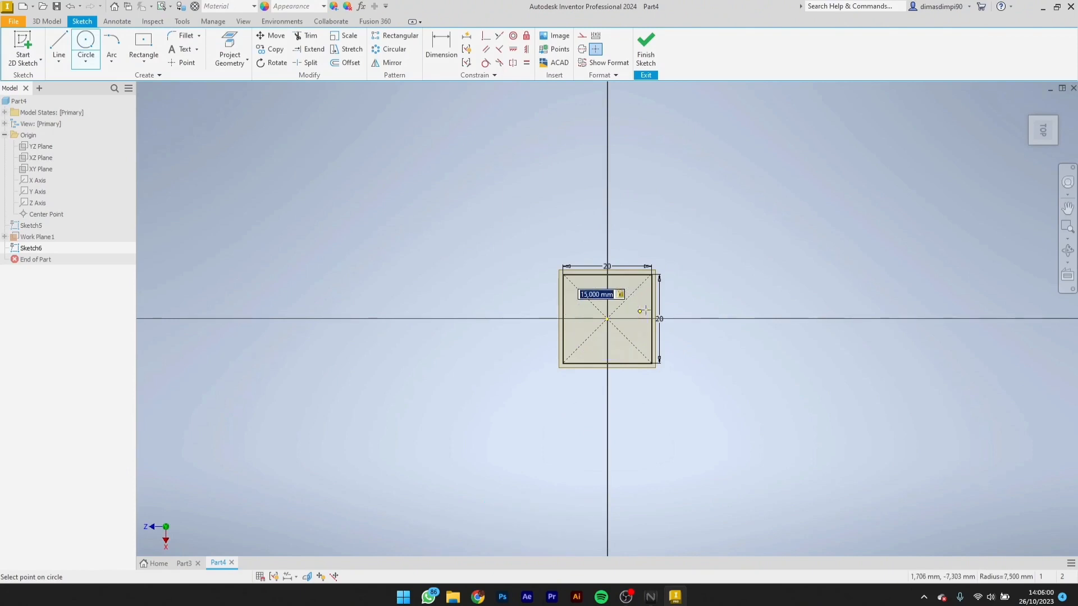
pyautogui.press('Return')
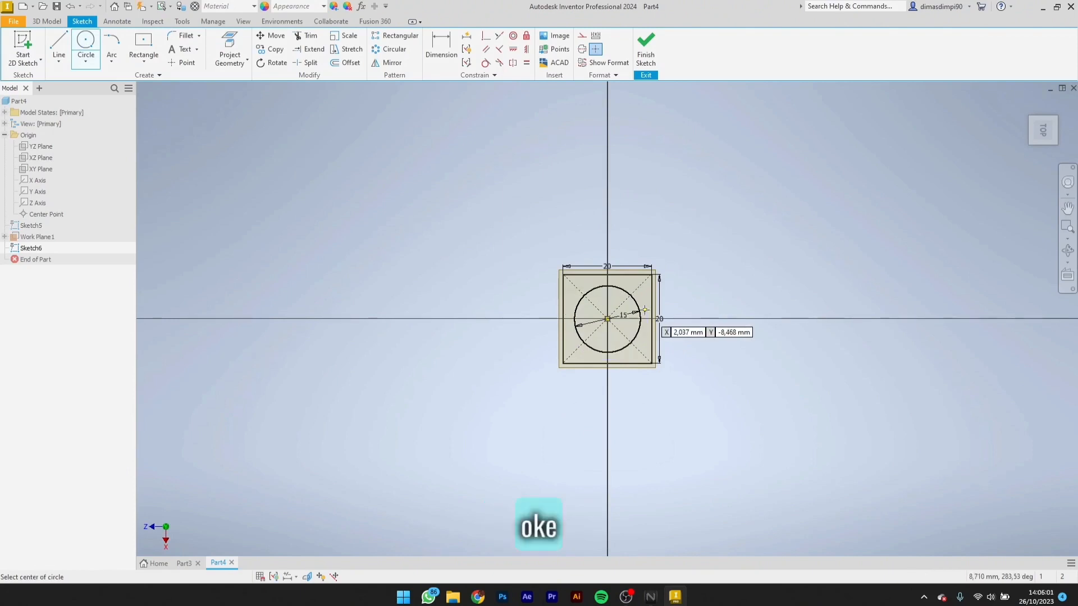
pyautogui.click(640, 49)
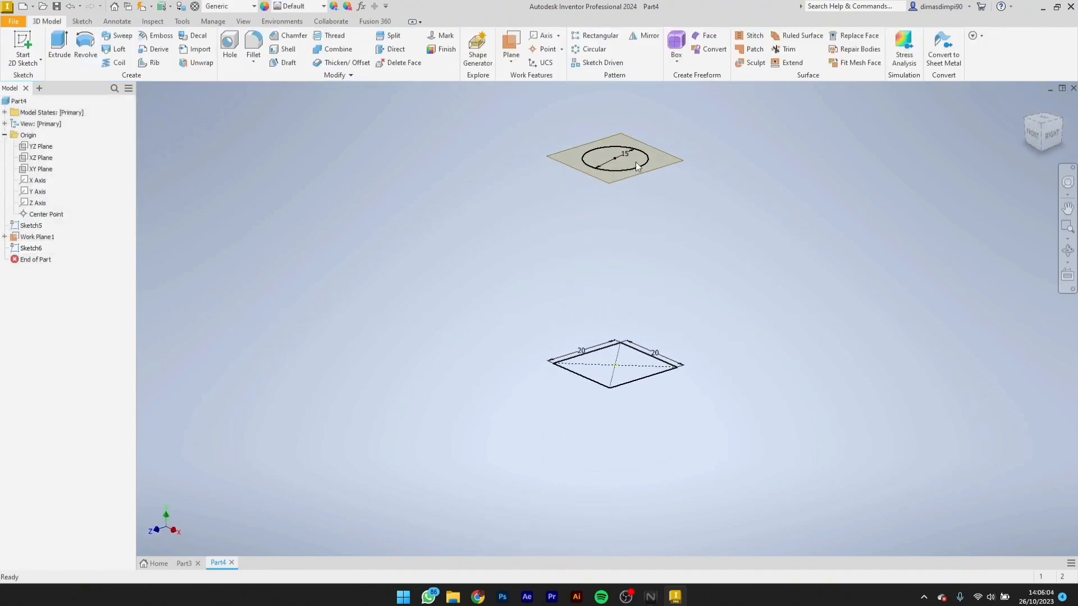
# Step: Turn off the visibility of the offset work plane
pyautogui.rightClick(669, 160)
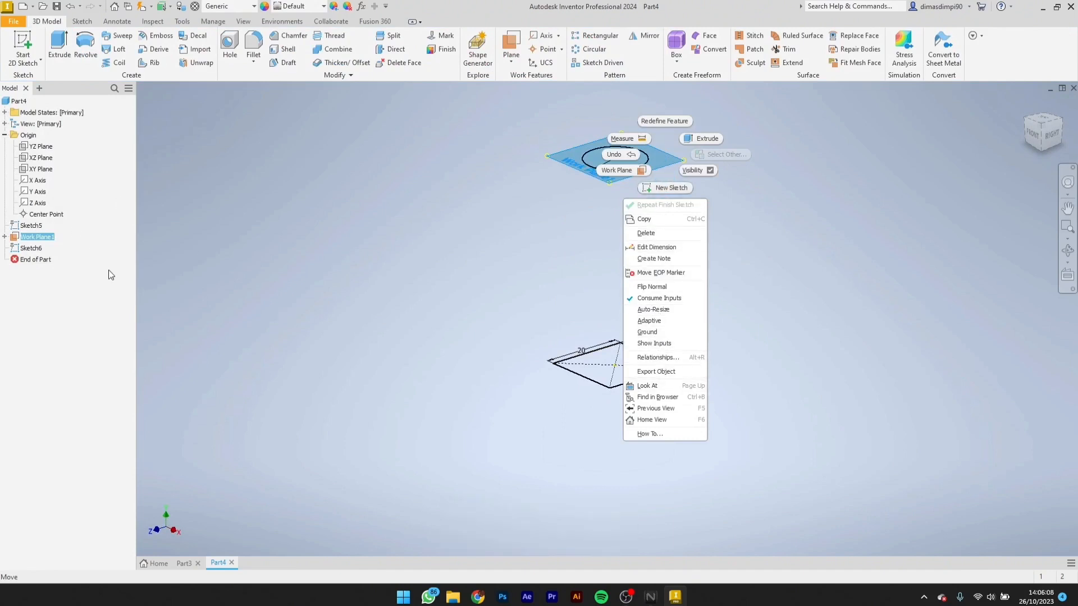
pyautogui.rightClick(46, 238)
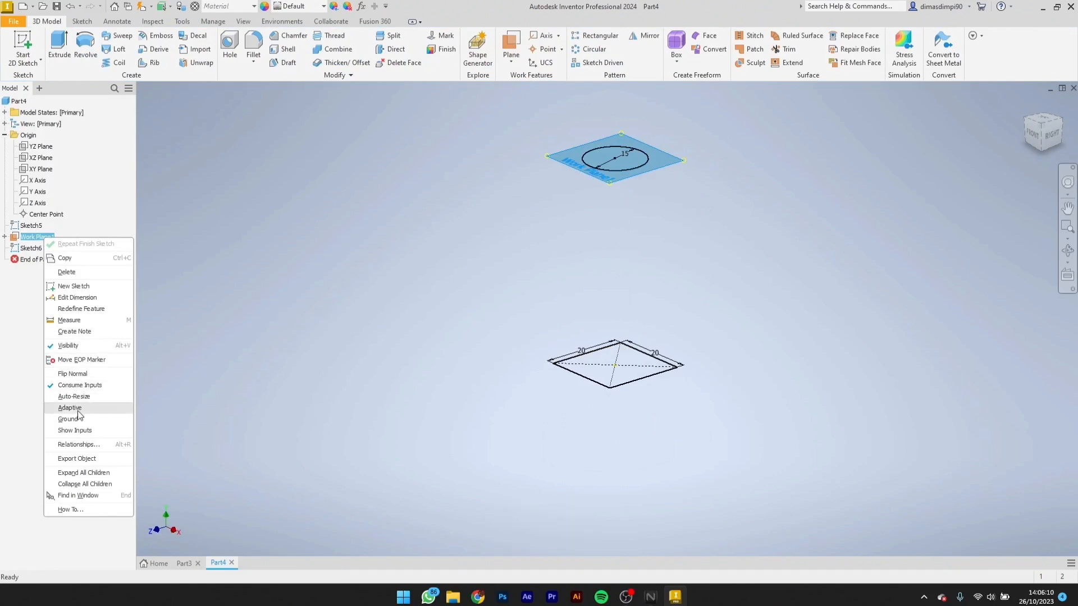
pyautogui.click(80, 347)
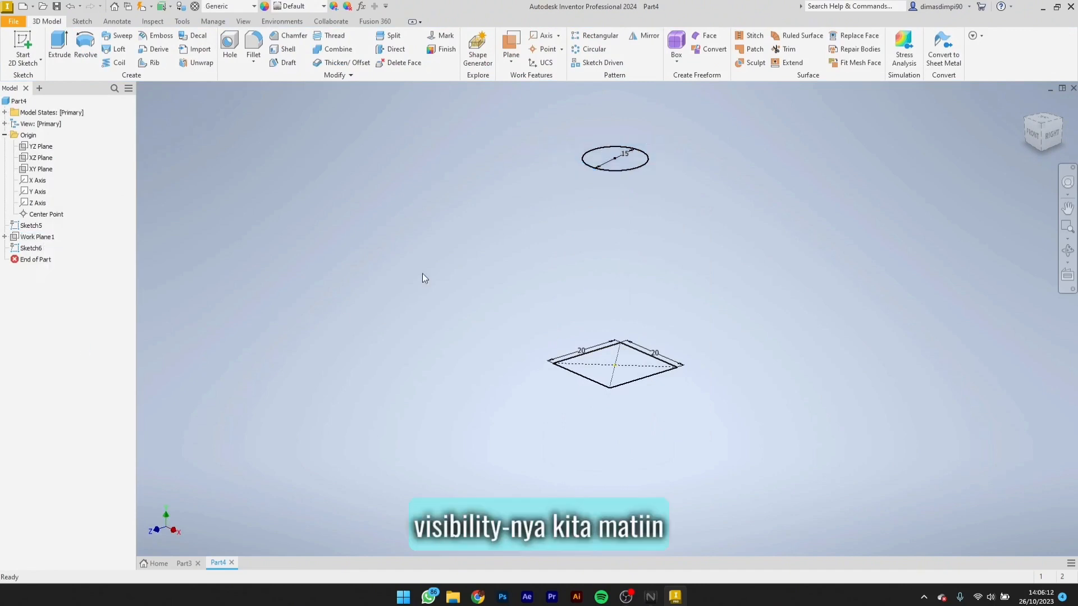
# Step: Loft a solid from the 20 mm square sketch to the 15 mm circle sketch
pyautogui.scroll(6, 649, 164)
pyautogui.scroll(-5, 648, 164)
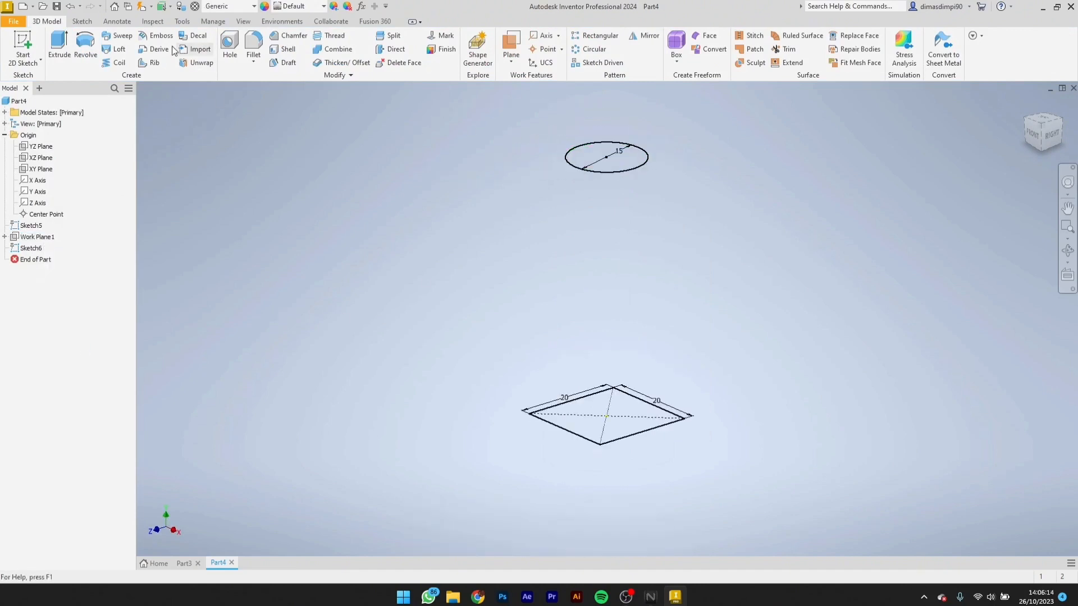
pyautogui.click(115, 51)
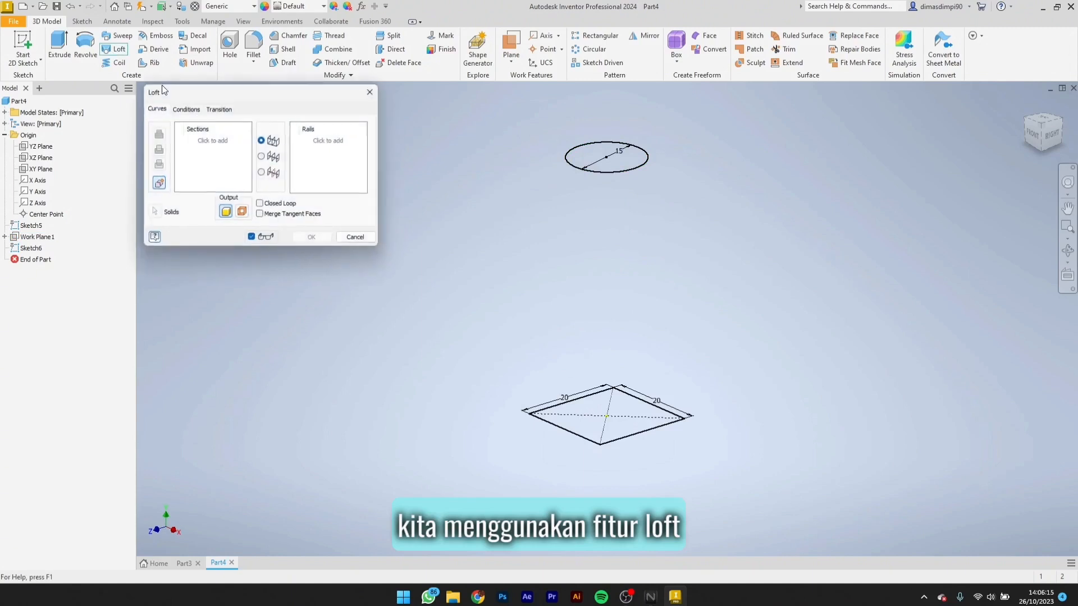
pyautogui.click(591, 397)
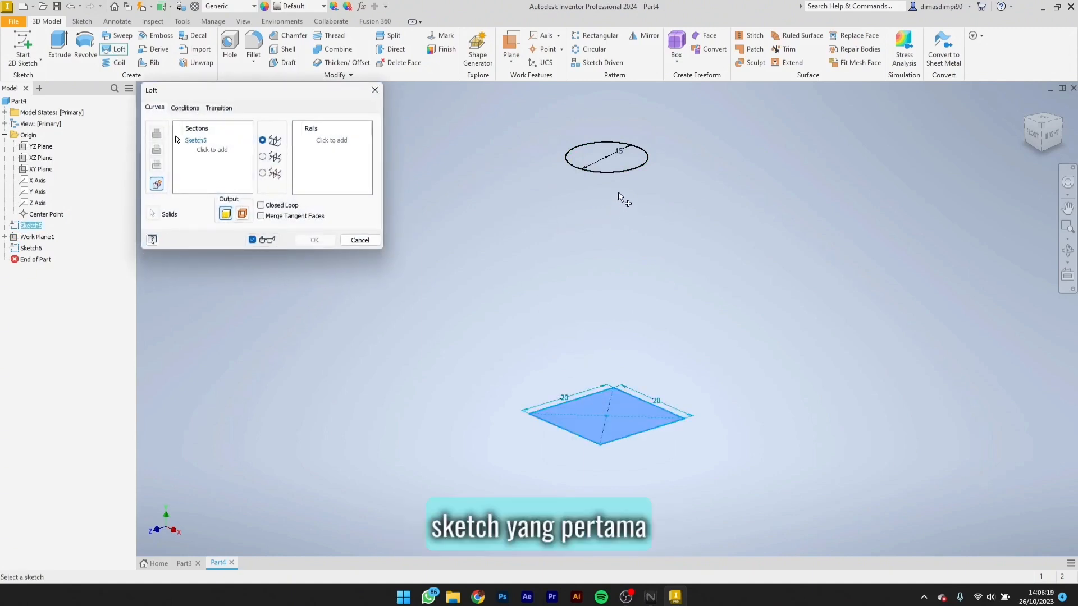
pyautogui.click(611, 172)
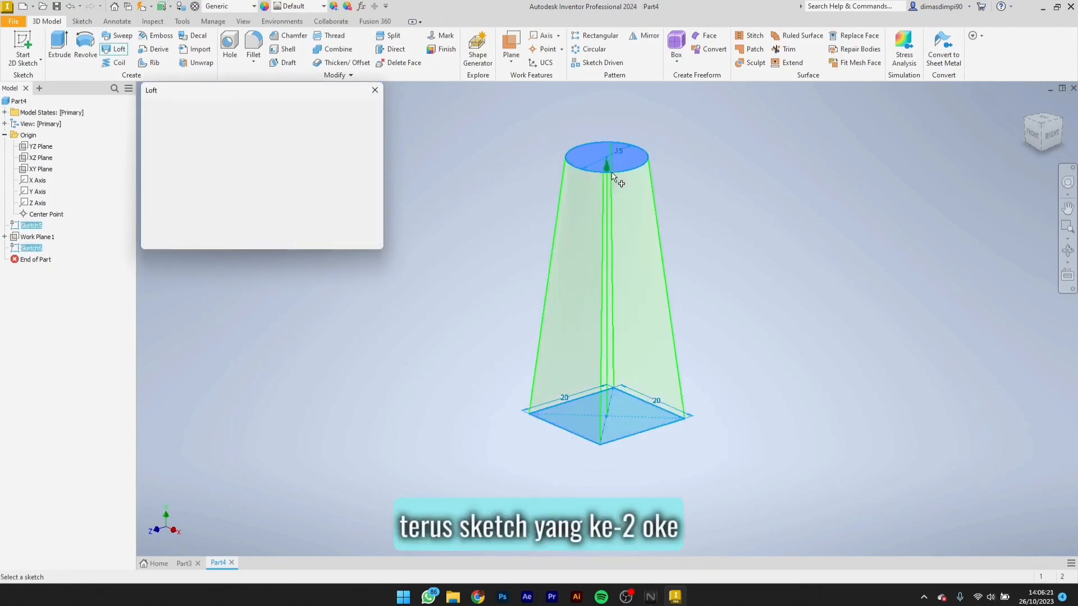
pyautogui.click(308, 240)
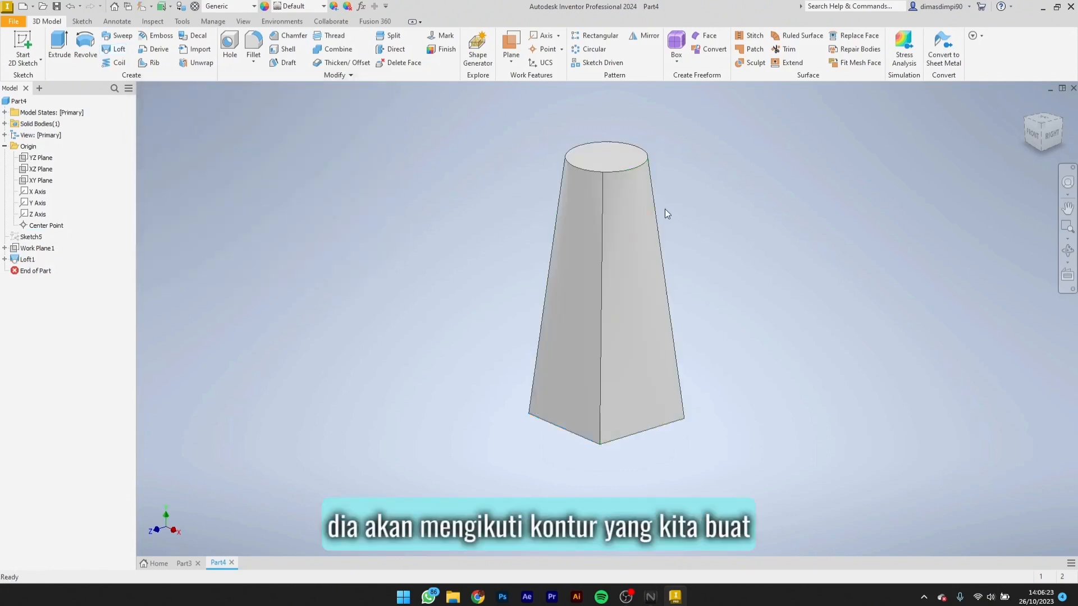
pyautogui.keyDown('shift'); pyautogui.moveTo(680, 208); pyautogui.dragTo(653, 223, button='middle'); pyautogui.keyUp('shift')
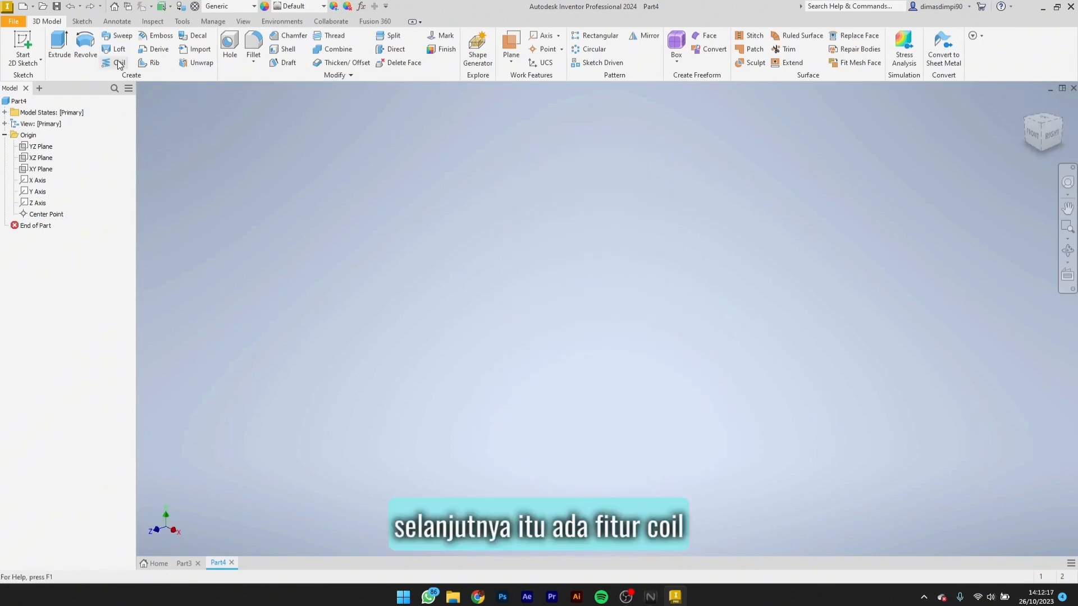
pyautogui.click(114, 63)
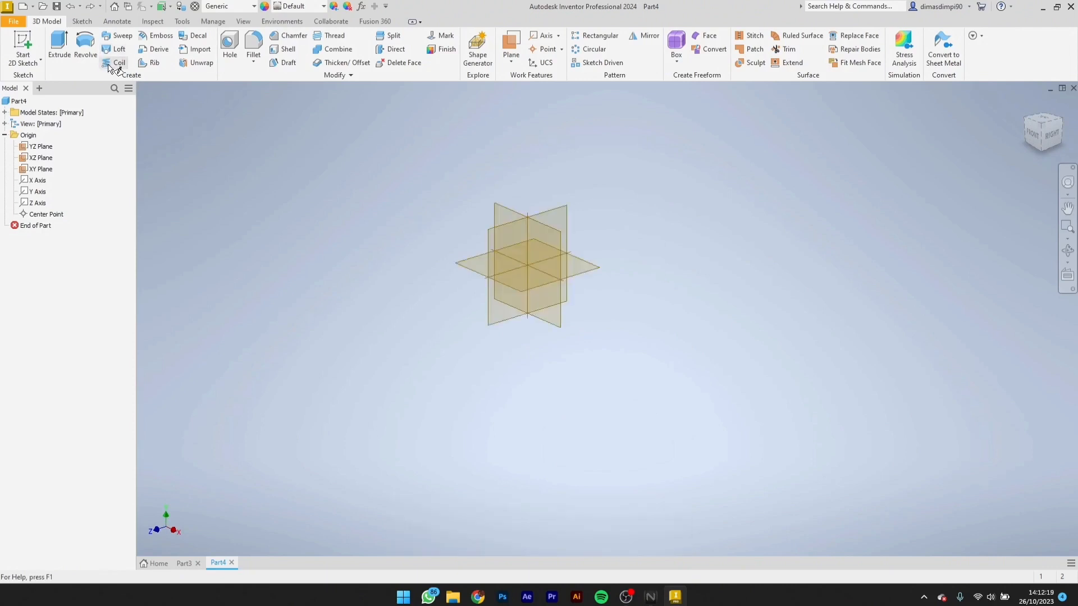
pyautogui.press('Escape')
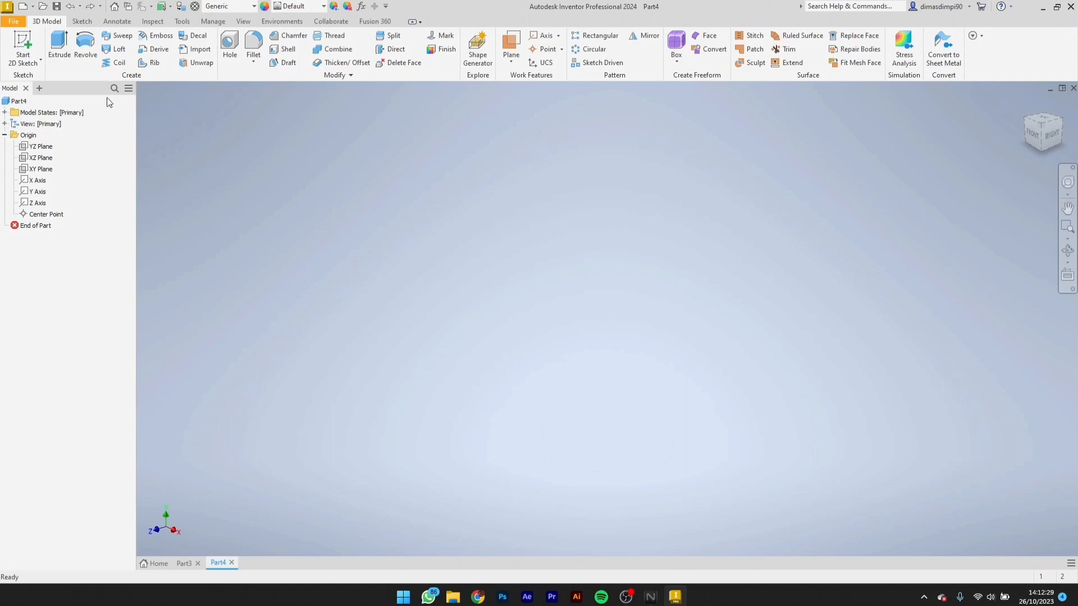
pyautogui.click(122, 62)
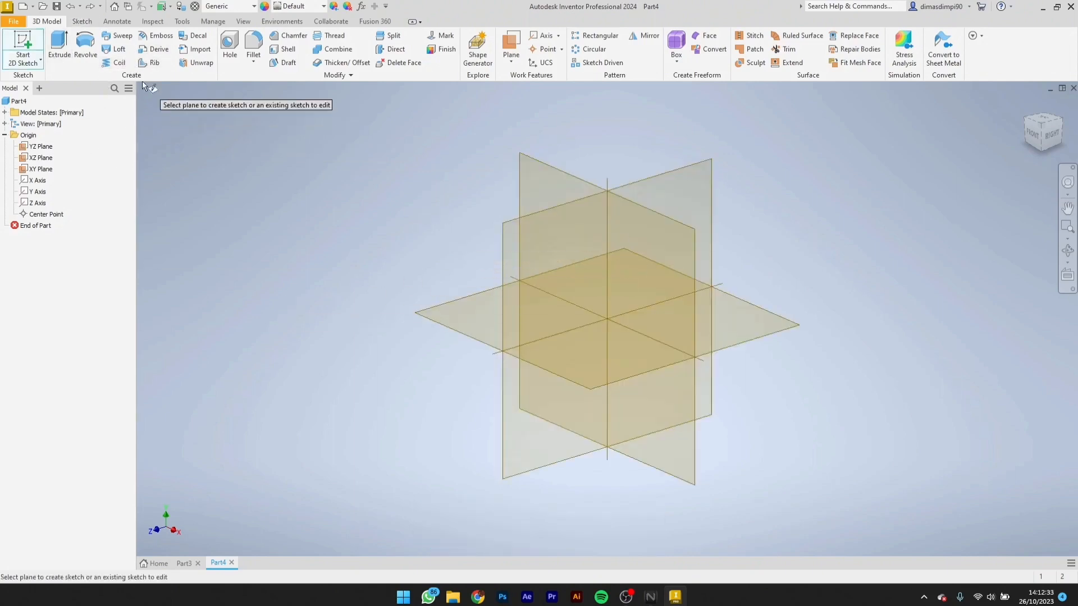
pyautogui.press('Escape')
# Step: Start a sketch on the XY plane and draw a vertical axis line about 11.8 mm long upward from the origin
pyautogui.click(23, 42)
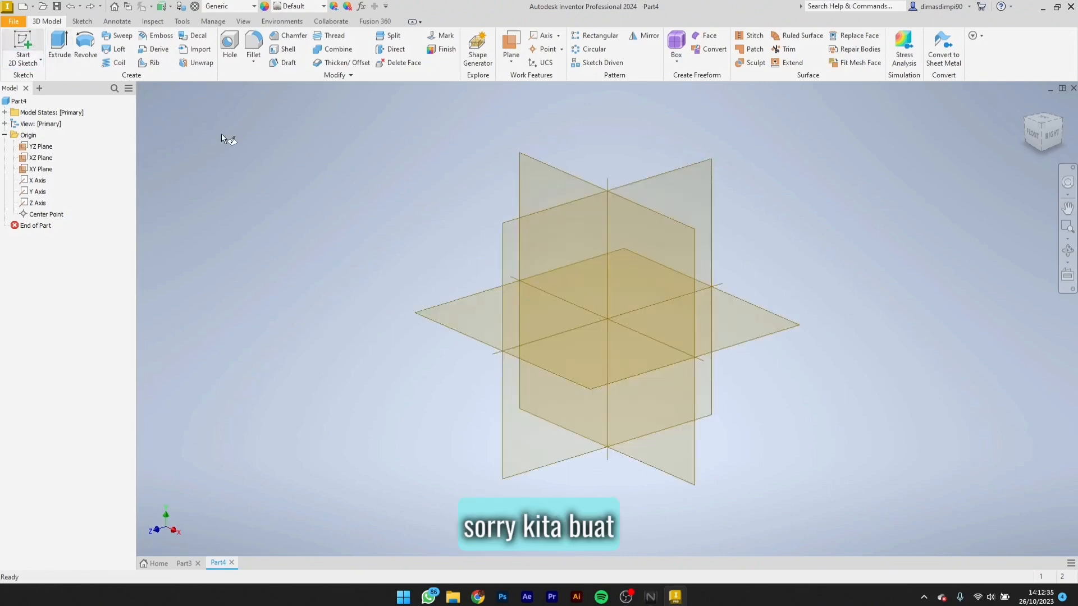
pyautogui.click(678, 231)
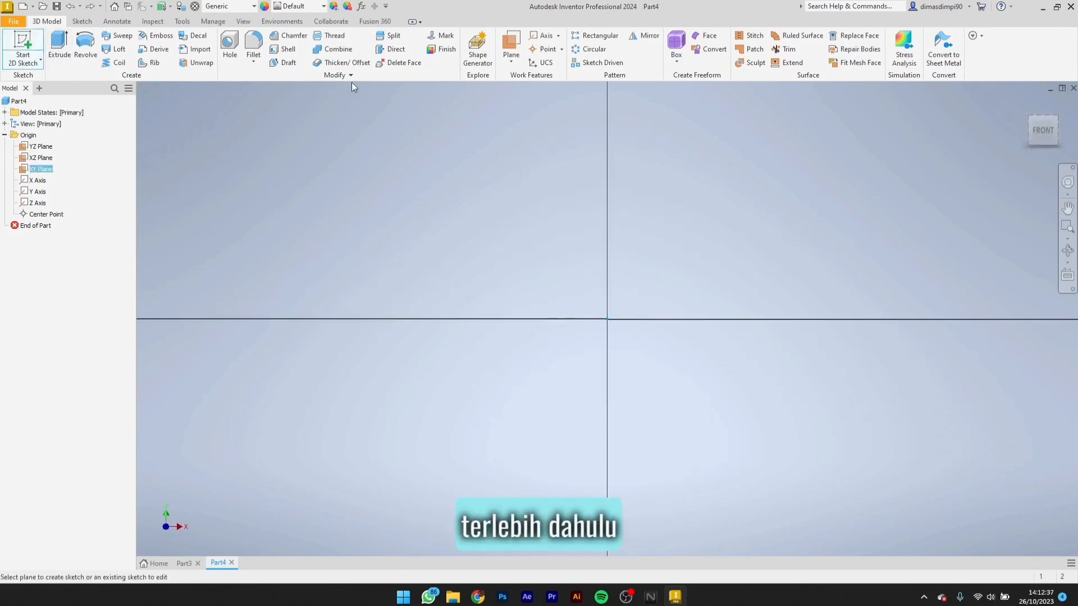
pyautogui.click(61, 39)
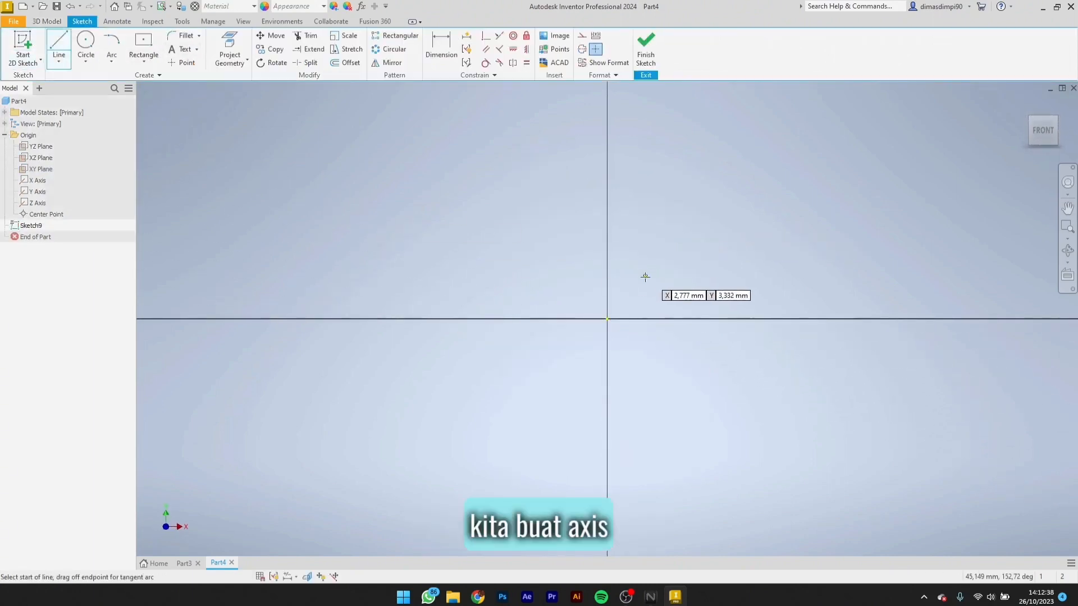
pyautogui.click(607, 318)
pyautogui.click(606, 157)
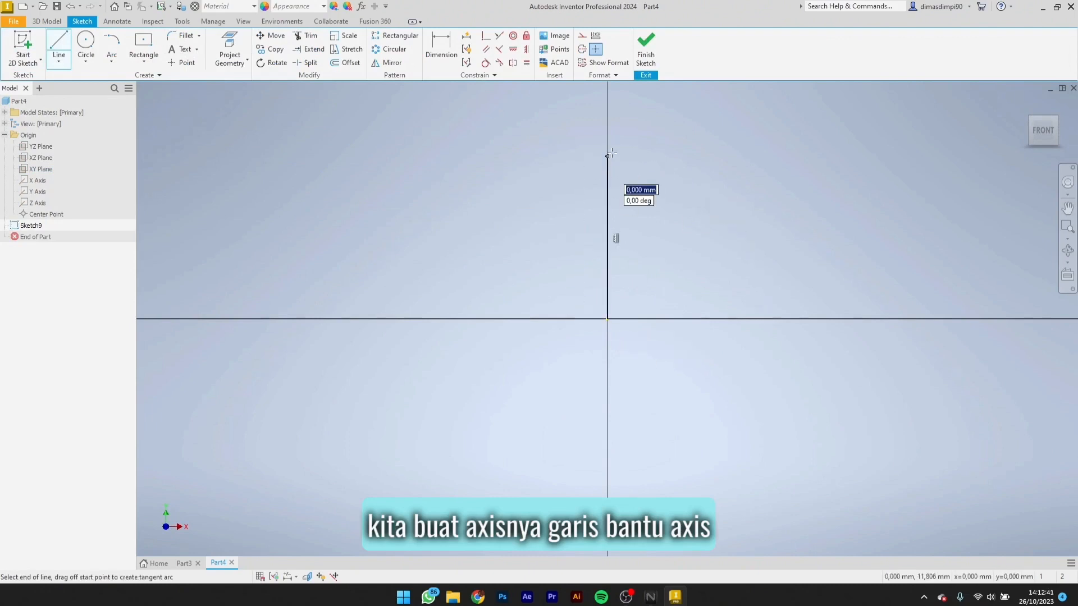
pyautogui.press('Escape')
# Step: Sketch a 1 mm diameter circle to the right of the axis line, level with its upper end
pyautogui.click(85, 42)
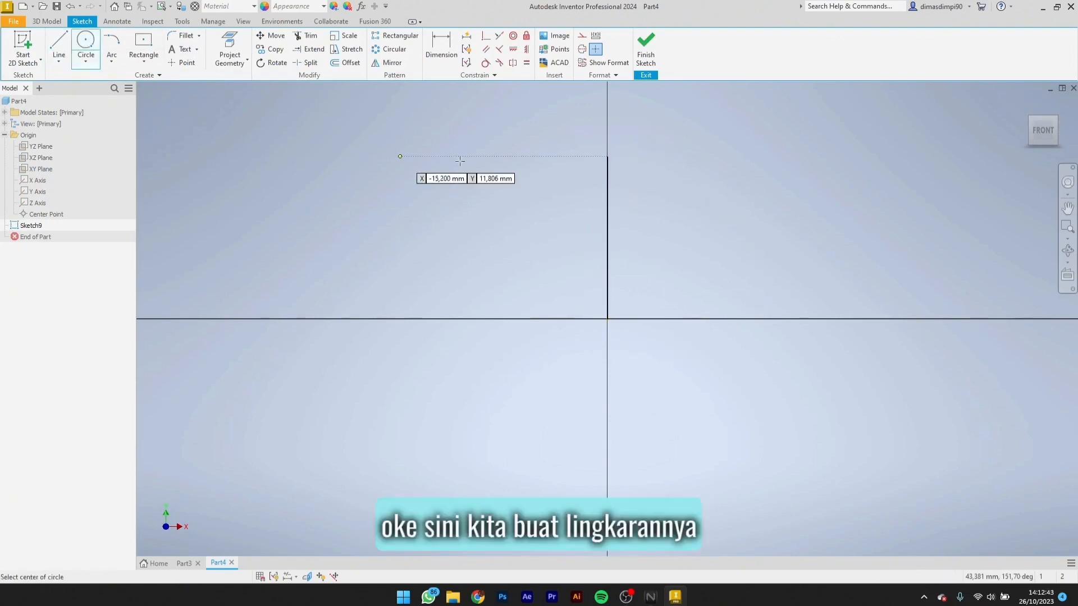
pyautogui.scroll(-2, 617, 160)
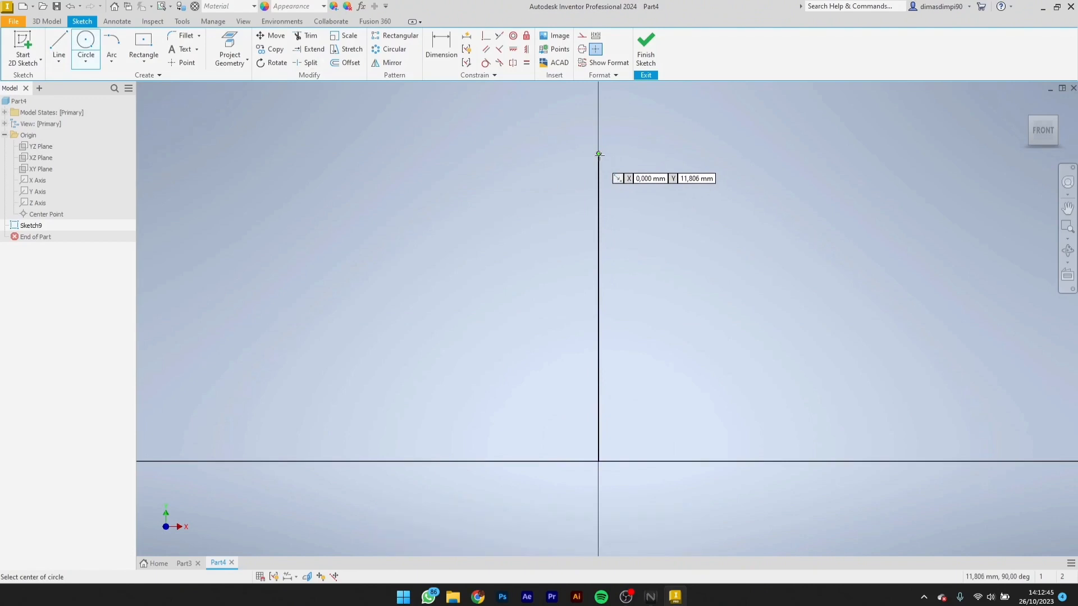
pyautogui.click(650, 154)
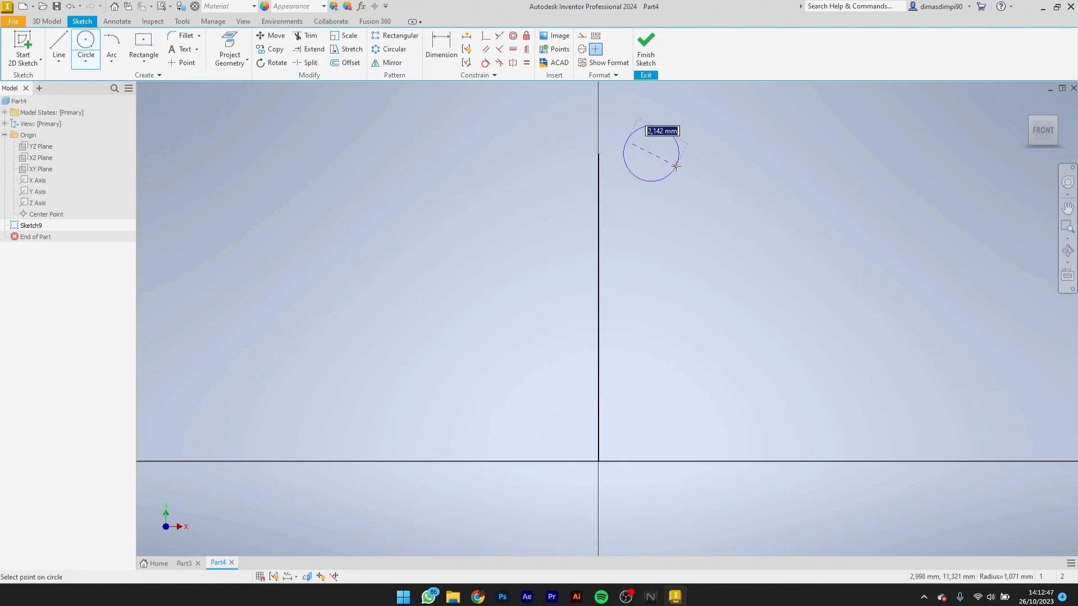
pyautogui.write('1')
pyautogui.press('Return')
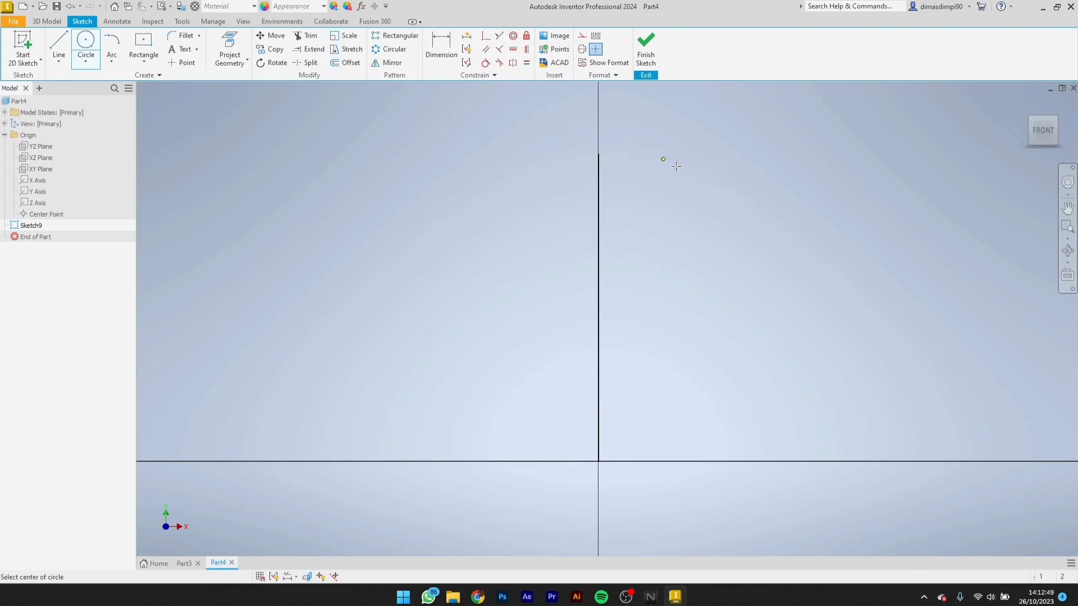
pyautogui.press('Escape')
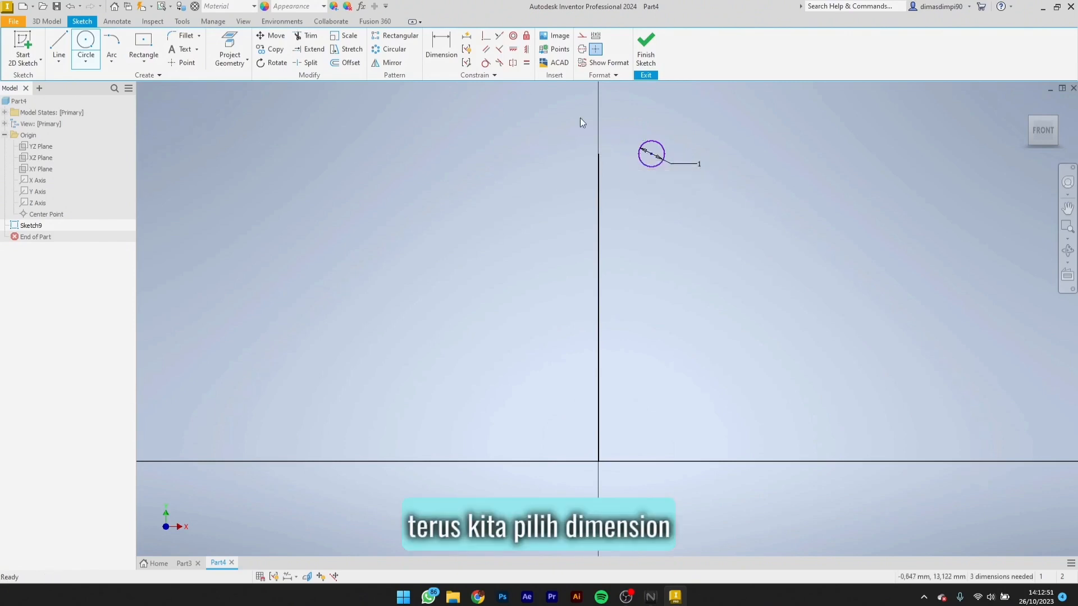
# Step: Dimension the circle's centre 2 mm horizontally from the upper end of the axis line and finish the sketch
pyautogui.click(441, 51)
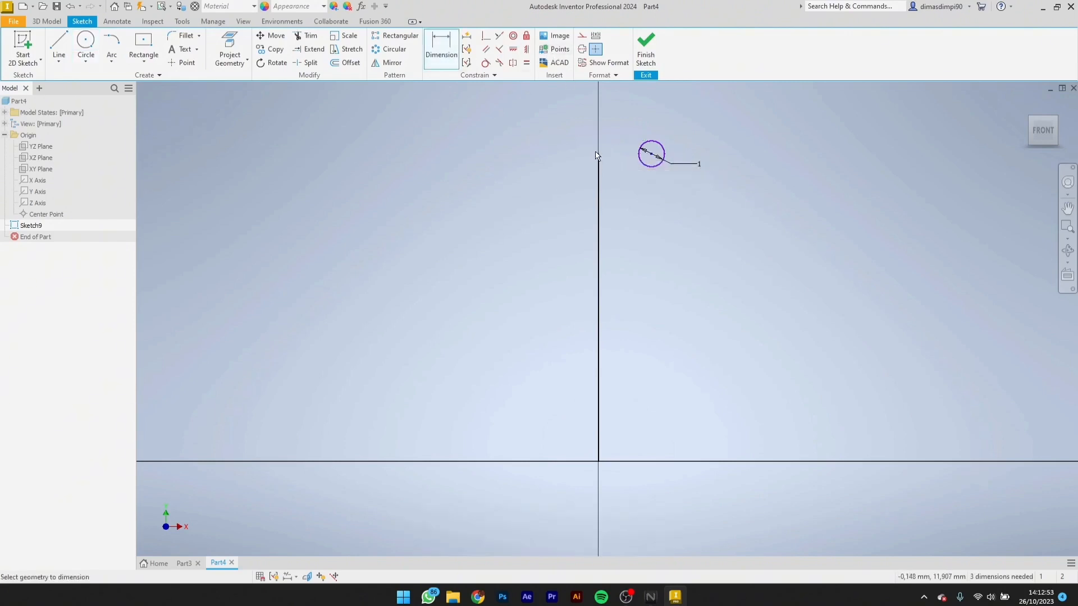
pyautogui.click(660, 161)
pyautogui.click(598, 153)
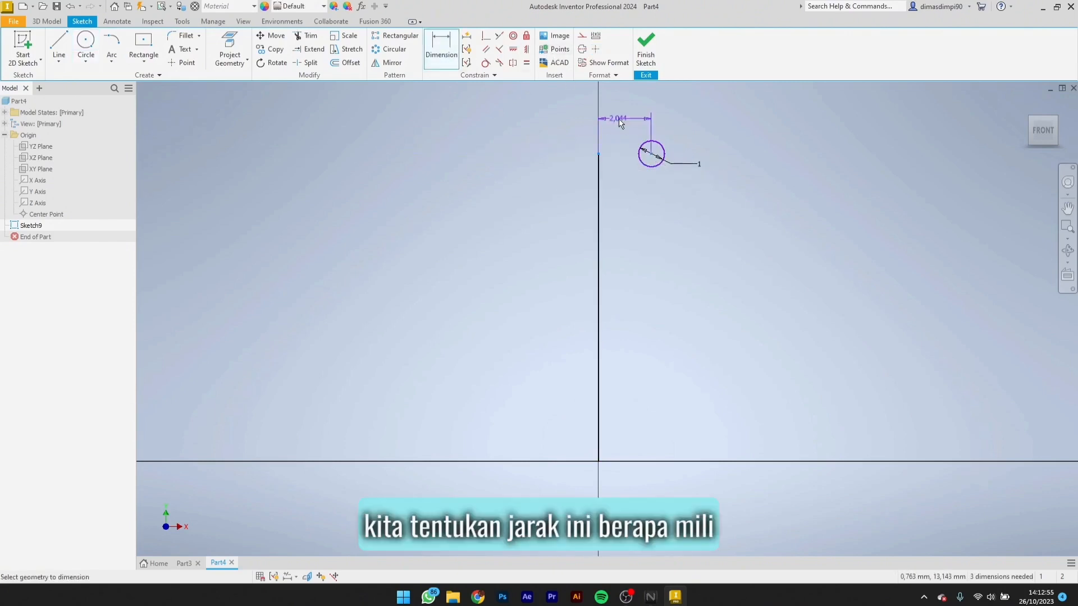
pyautogui.click(627, 111)
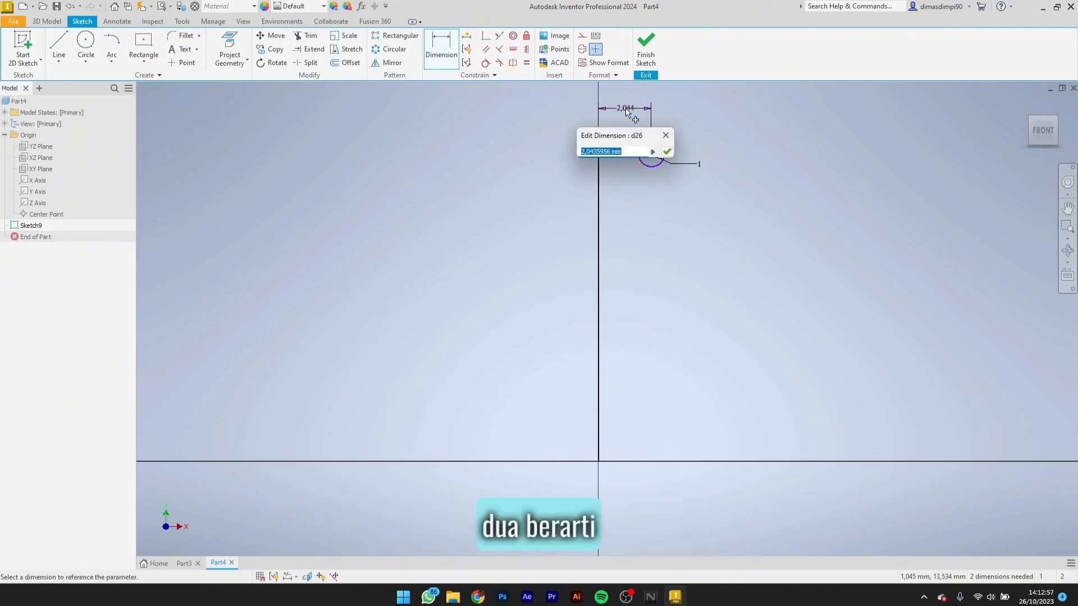
pyautogui.write('2')
pyautogui.press('Return')
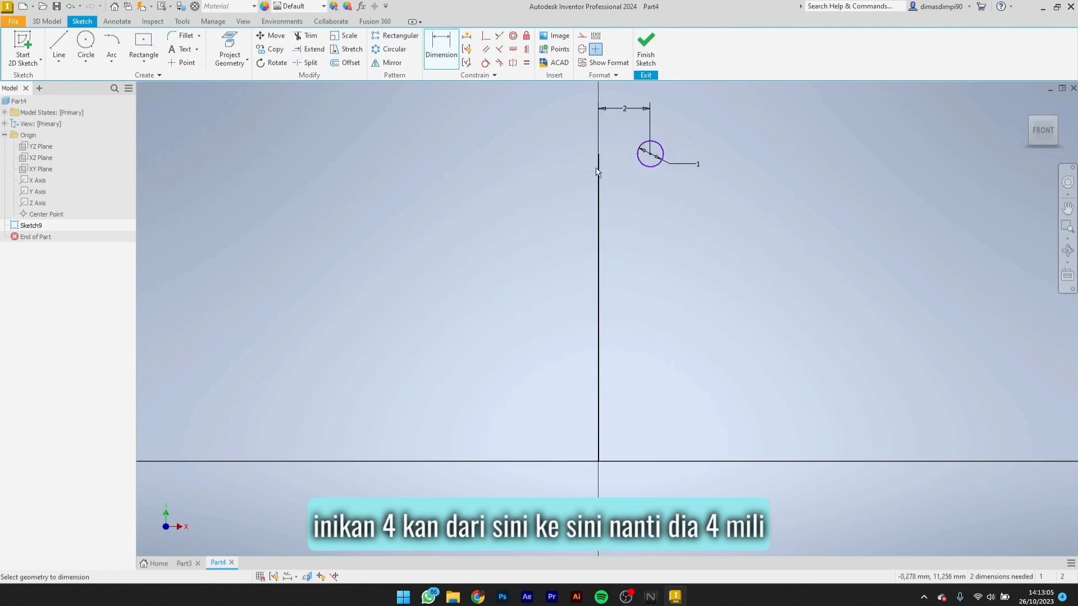
pyautogui.click(653, 51)
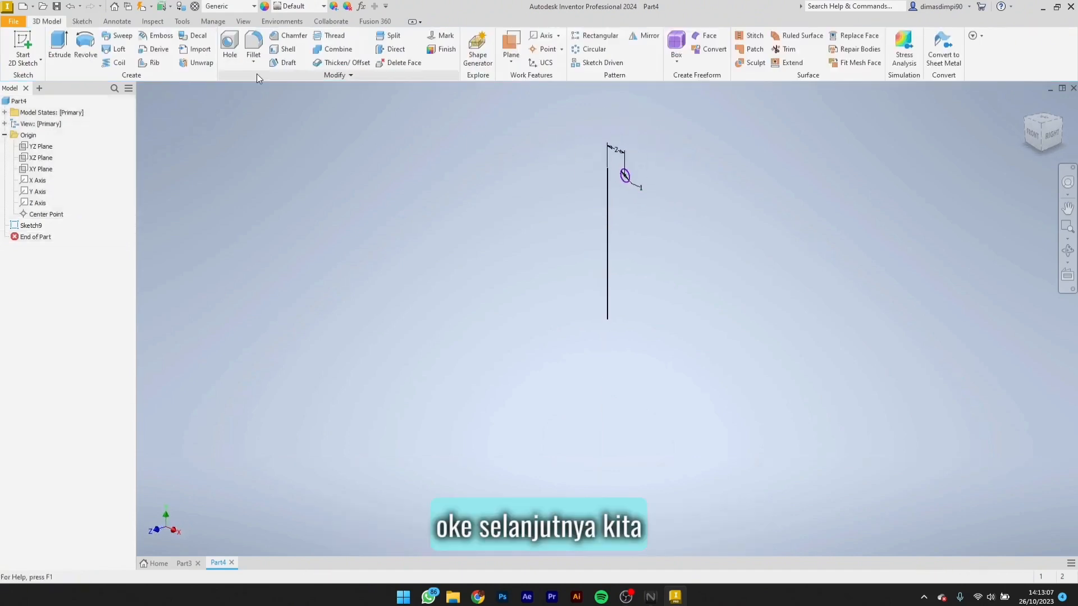
# Step: Set up a Coil with the 1 mm circle as profile and the vertical sketch line as axis
pyautogui.click(116, 62)
pyautogui.scroll(5, 625, 178)
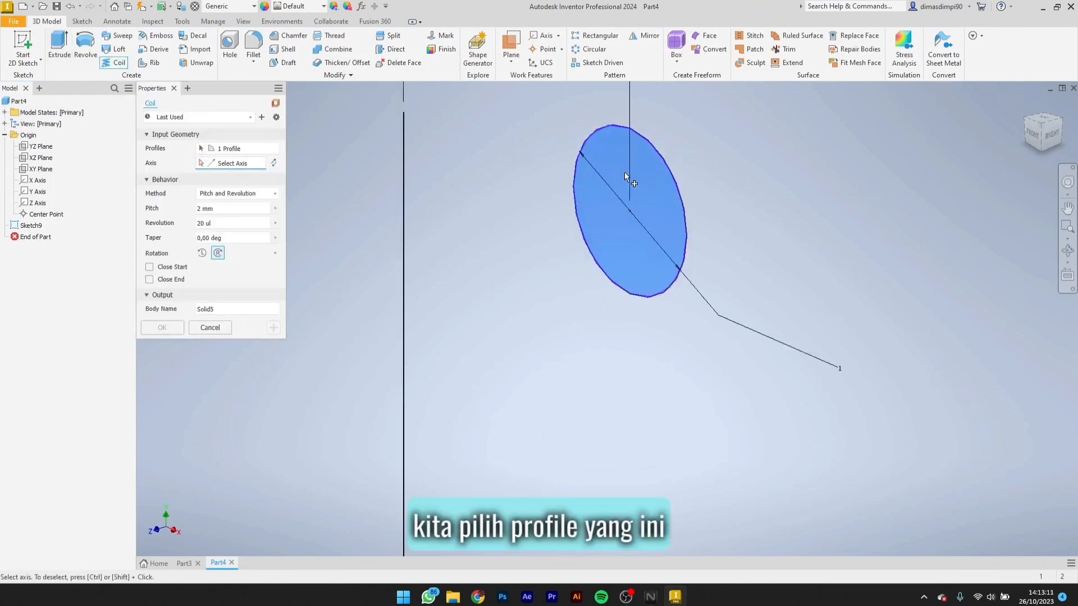
pyautogui.scroll(-3, 643, 201)
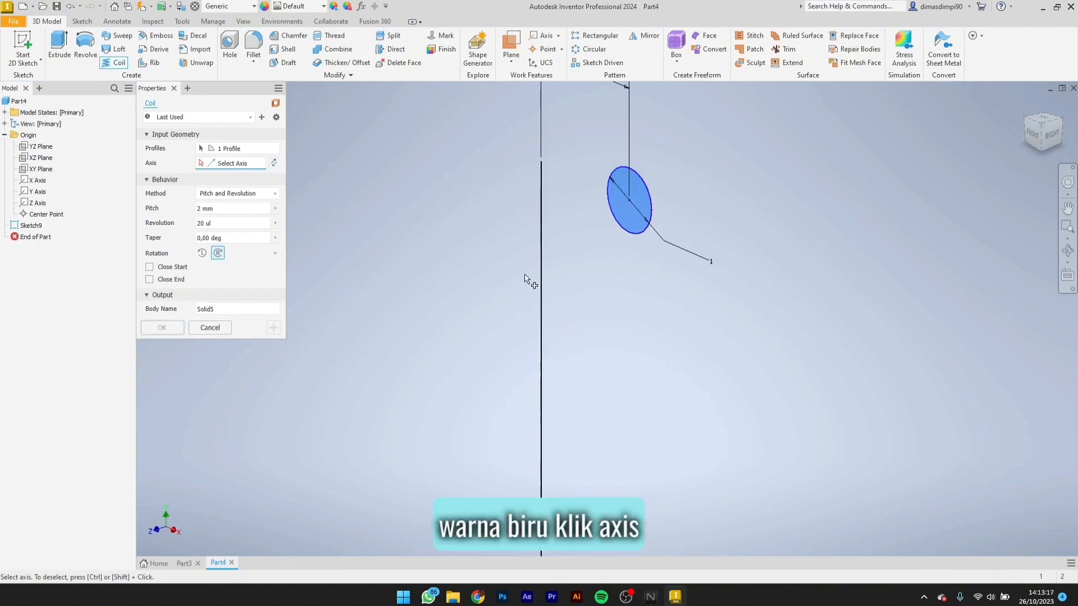
pyautogui.click(540, 265)
pyautogui.scroll(-2, 459, 227)
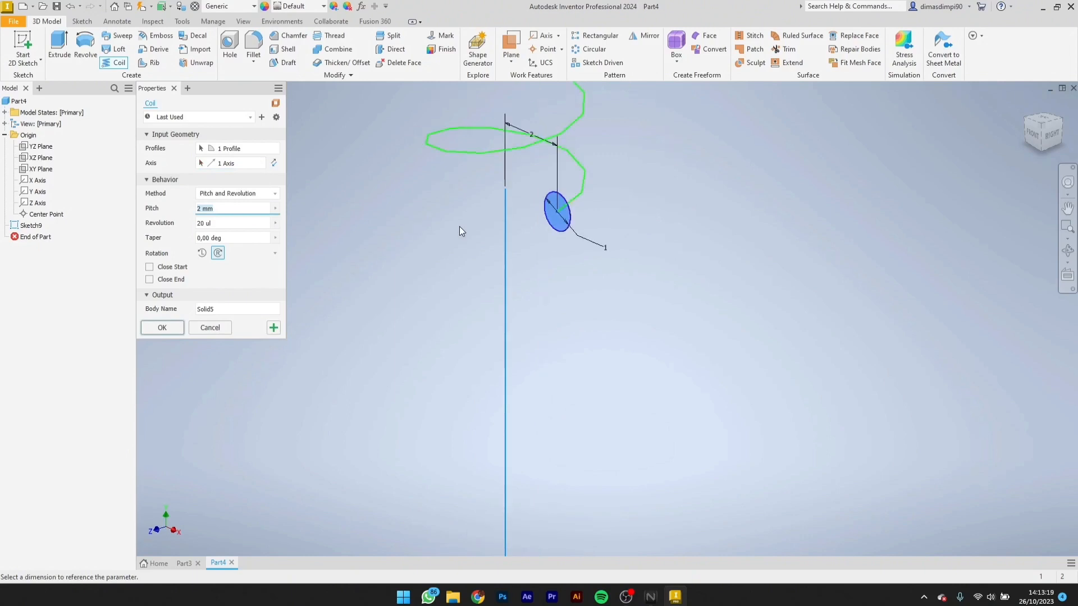
pyautogui.scroll(-5, 476, 203)
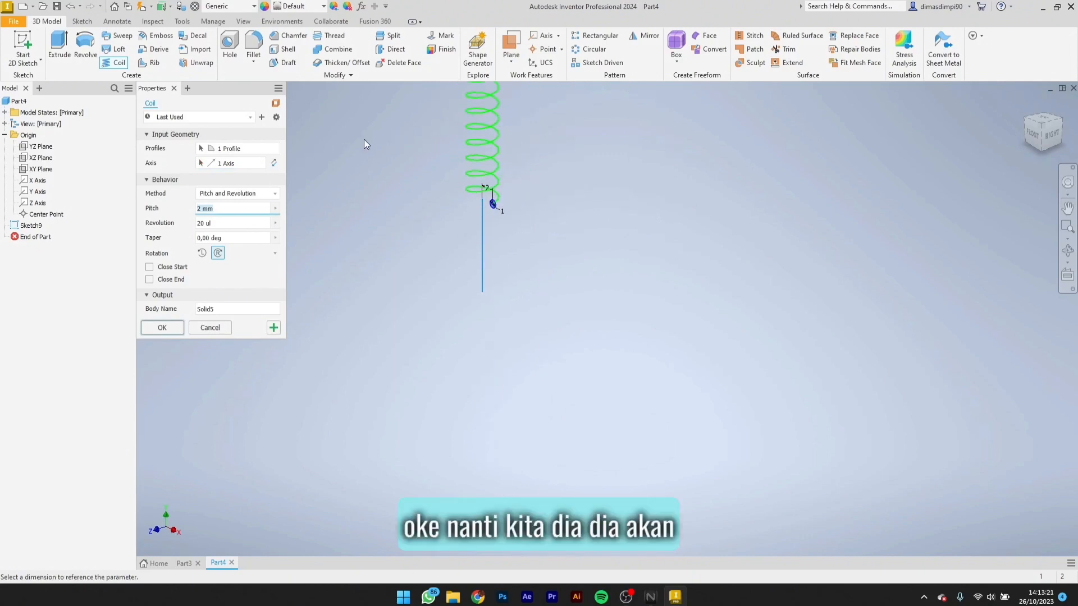
pyautogui.scroll(3, 471, 107)
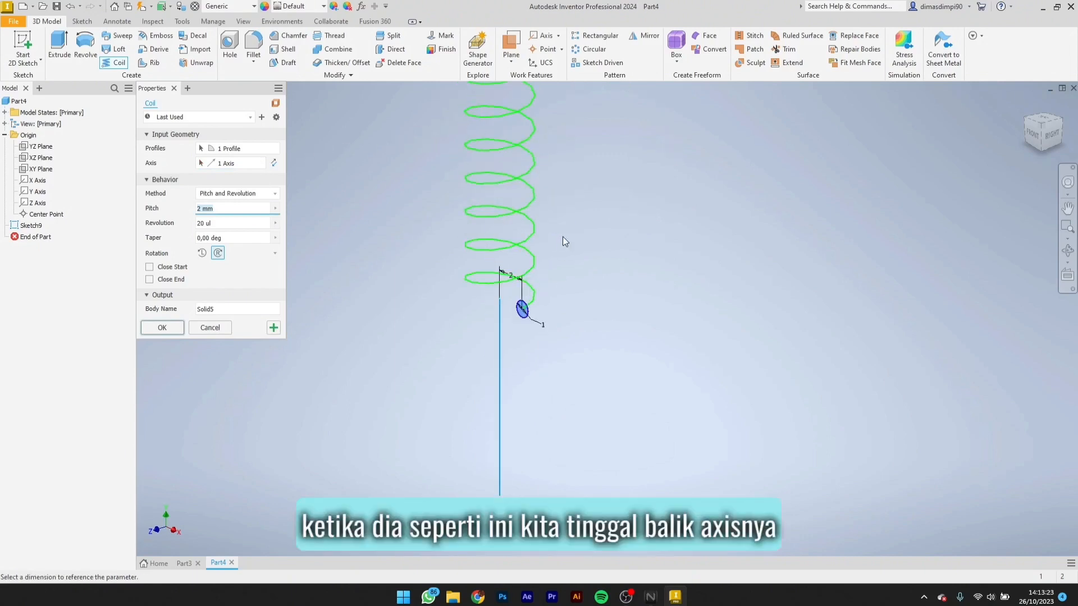
# Step: Reverse the coil's axis direction so it runs downward, and create it with a 2 mm pitch and 20 revolutions
pyautogui.click(274, 163)
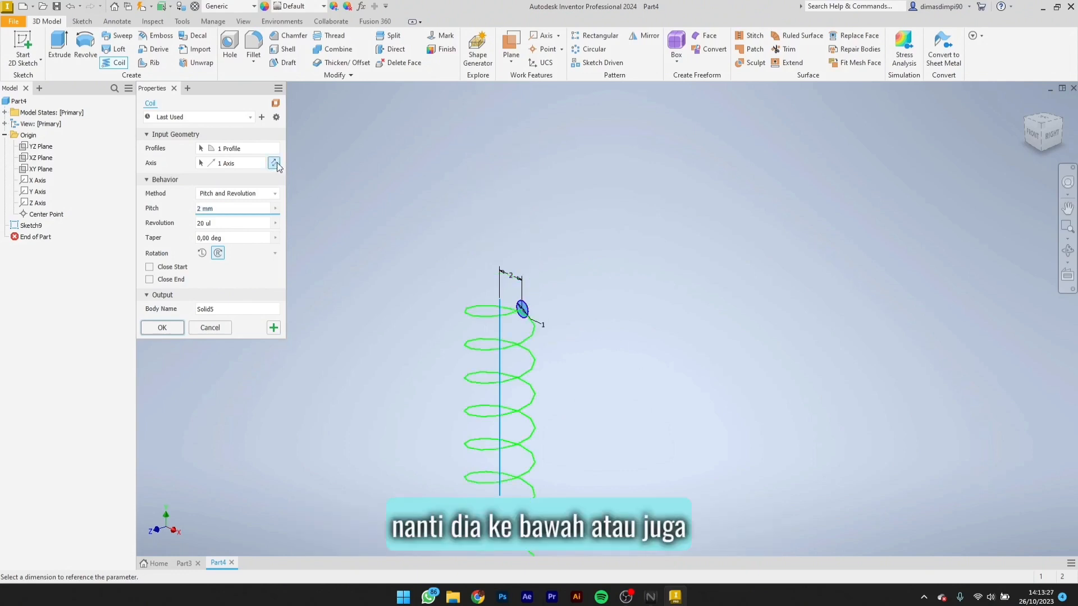
pyautogui.click(275, 164)
pyautogui.click(275, 164)
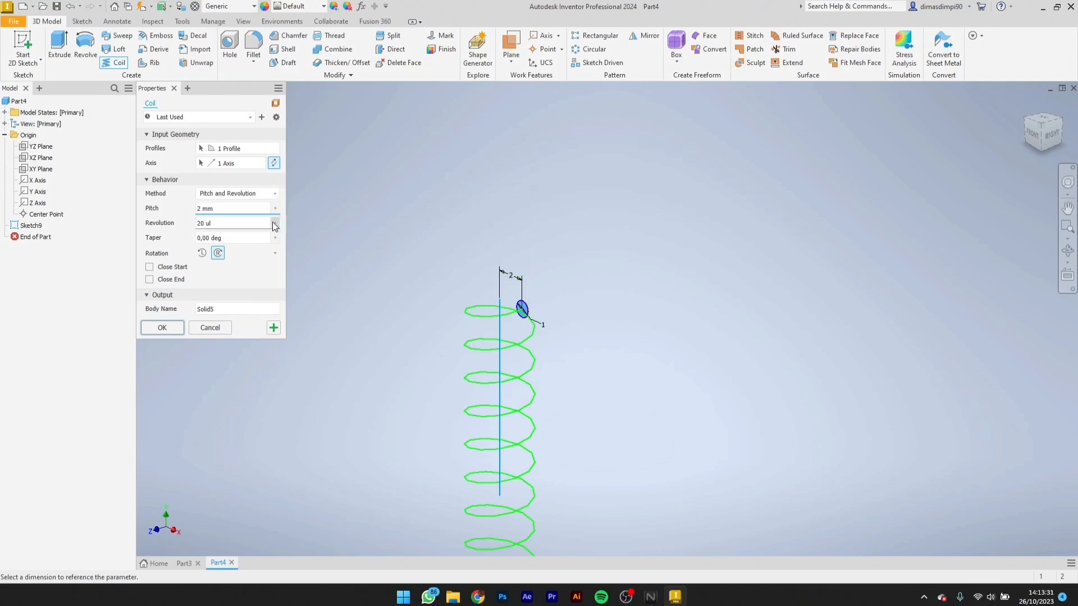
pyautogui.doubleClick(203, 210)
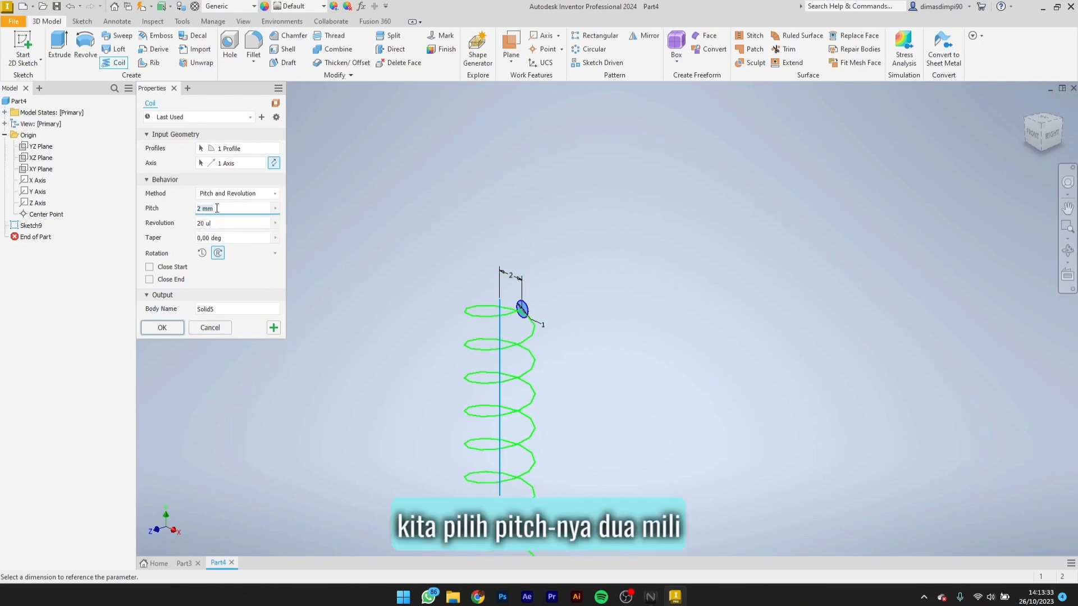
pyautogui.scroll(7, 479, 303)
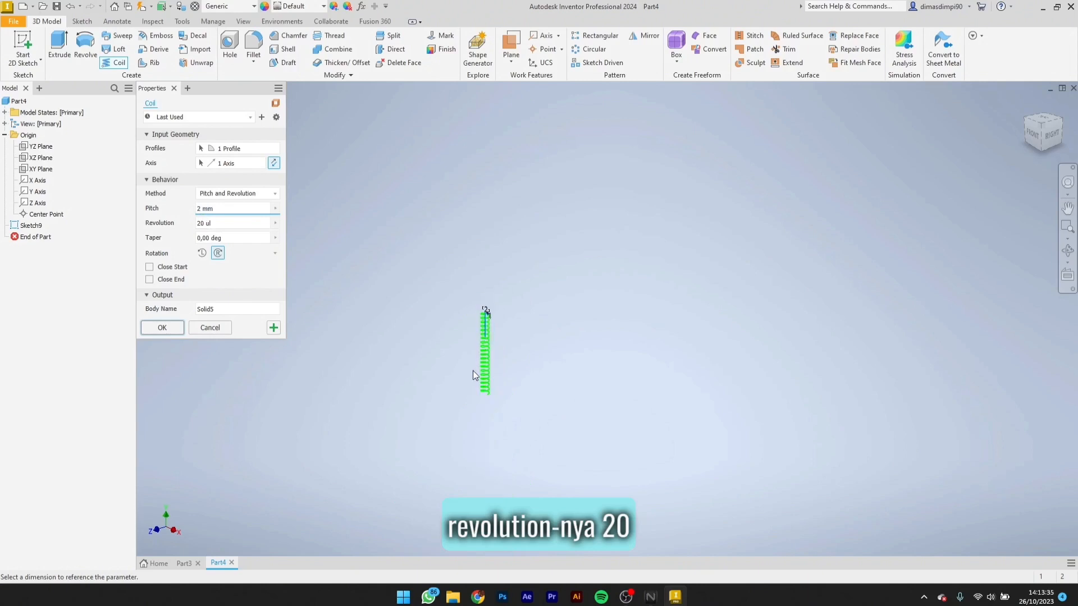
pyautogui.scroll(-4, 473, 370)
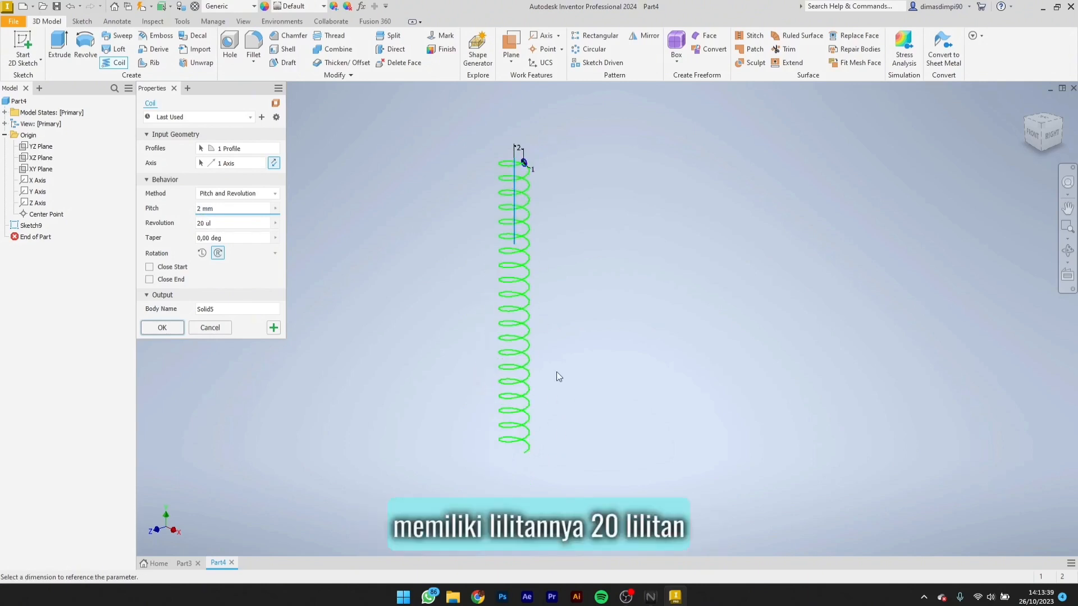
pyautogui.click(162, 328)
pyautogui.scroll(-5, 519, 284)
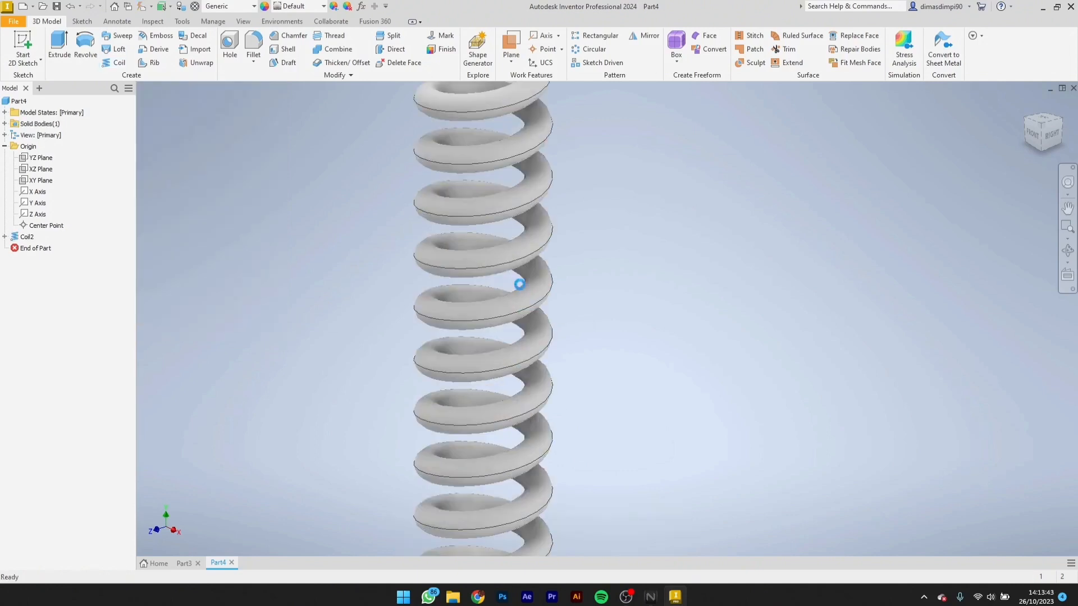
pyautogui.scroll(5, 519, 284)
pyautogui.scroll(-2, 516, 280)
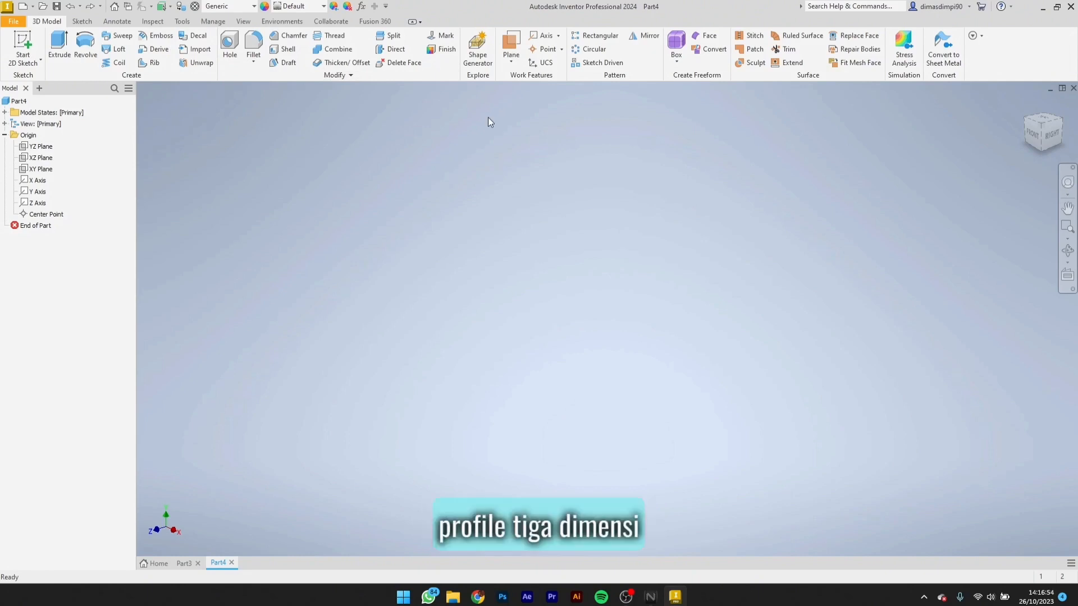
# Step: Start a sketch on the XY plane and draw a circle about 22 mm in diameter centred on the origin
pyautogui.click(81, 21)
pyautogui.click(23, 45)
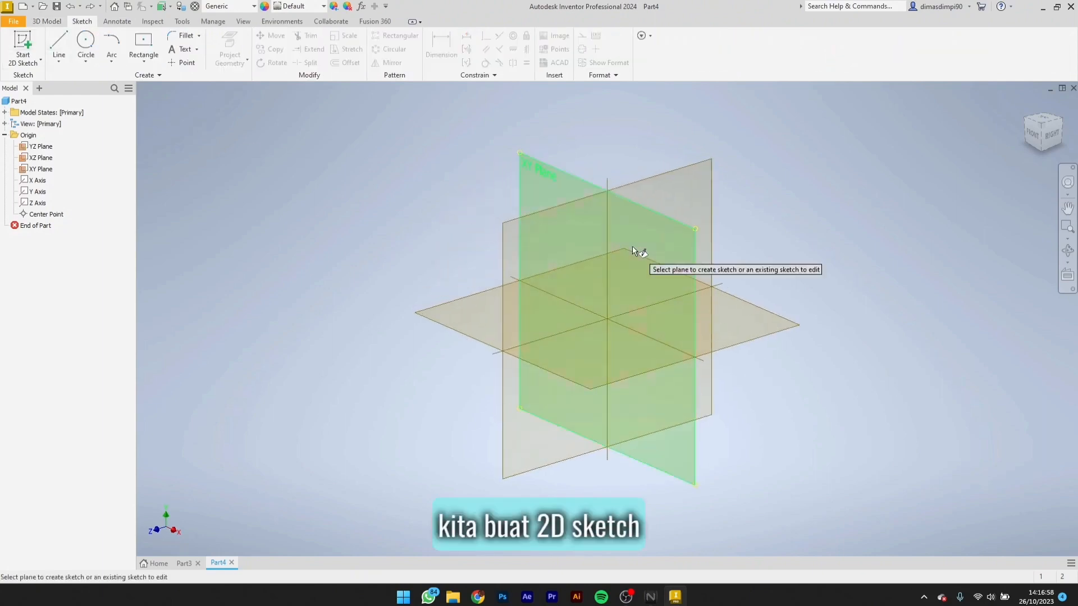
pyautogui.click(664, 243)
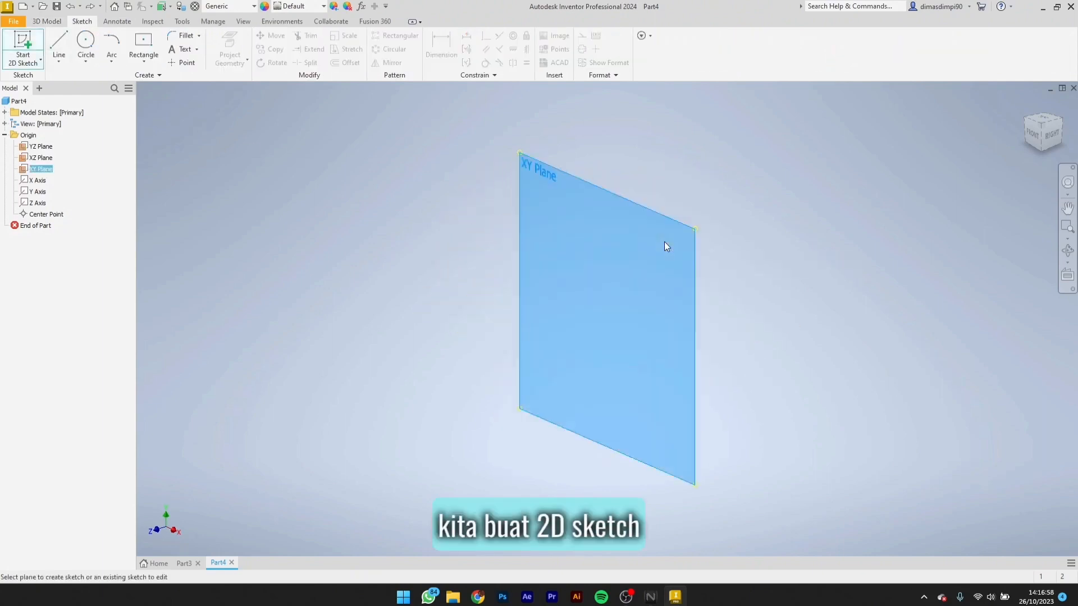
pyautogui.click(86, 44)
pyautogui.click(607, 319)
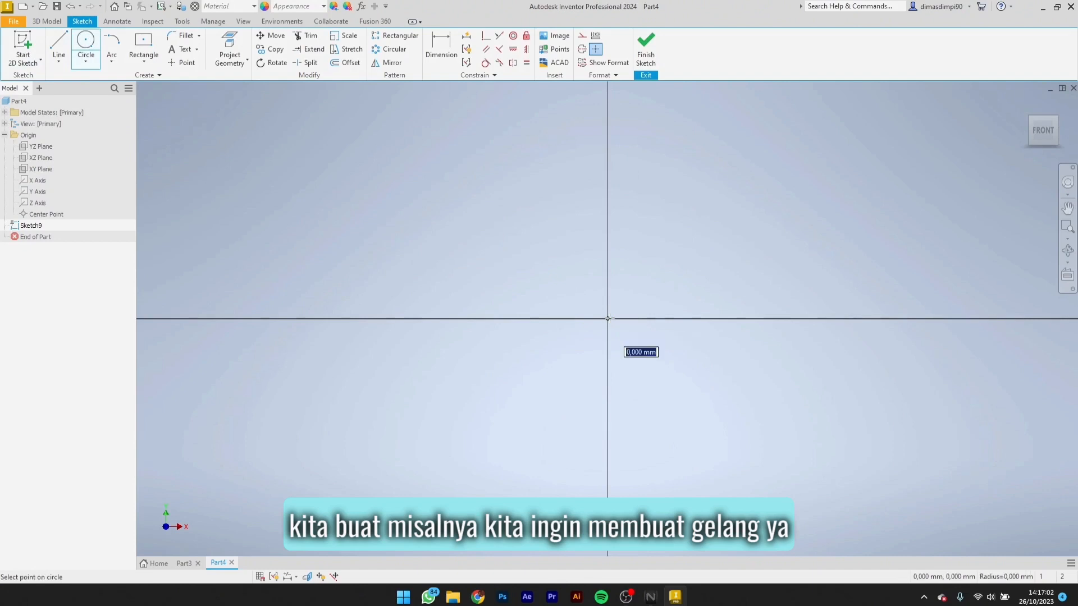
pyautogui.click(754, 267)
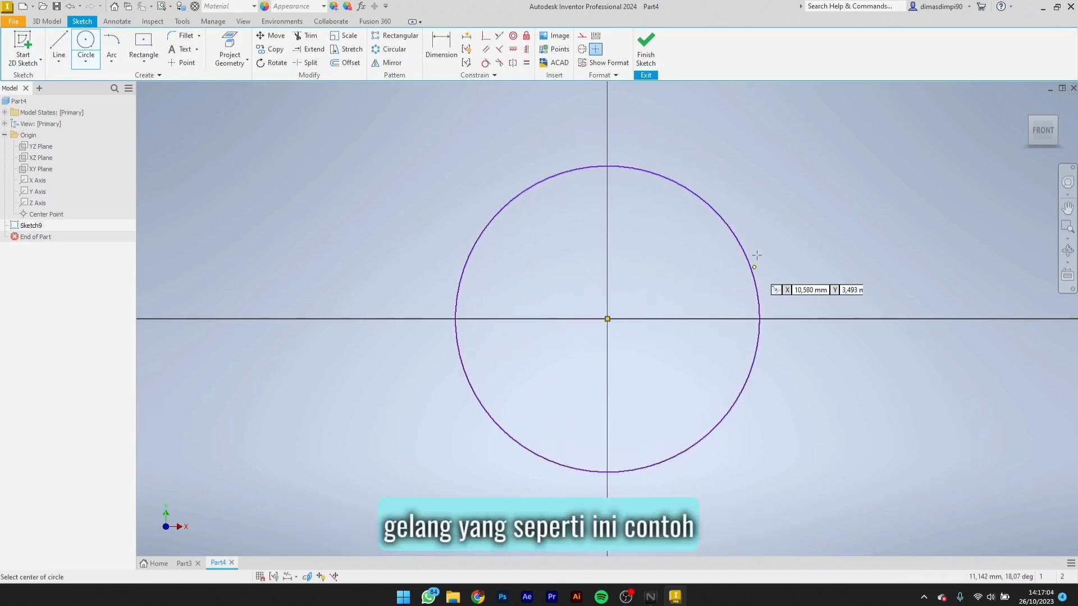
pyautogui.press('Escape')
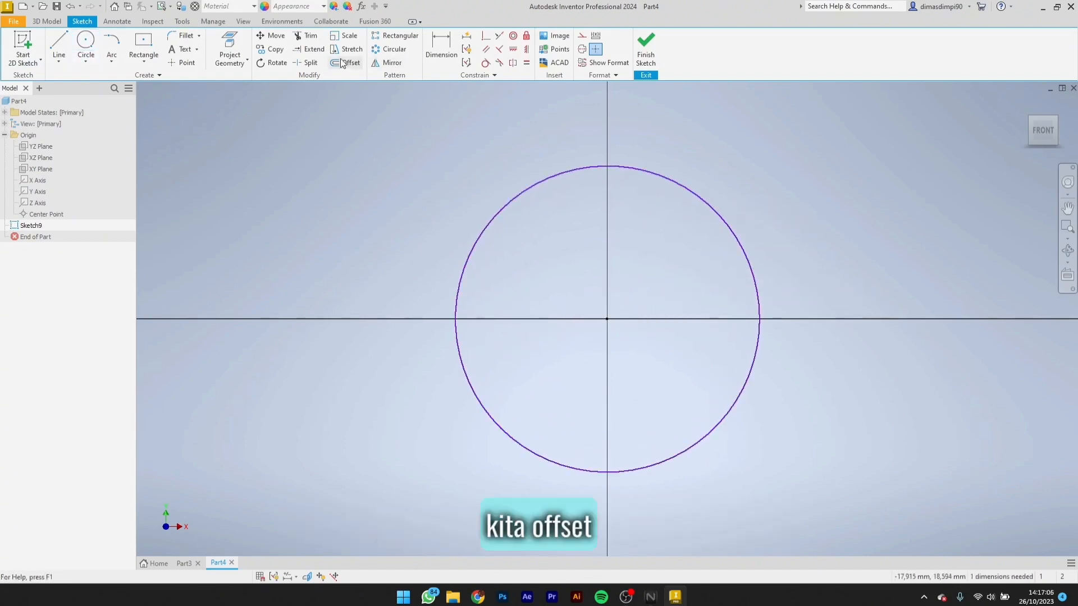
# Step: Offset the circle outward by 1 mm and finish the sketch
pyautogui.click(340, 63)
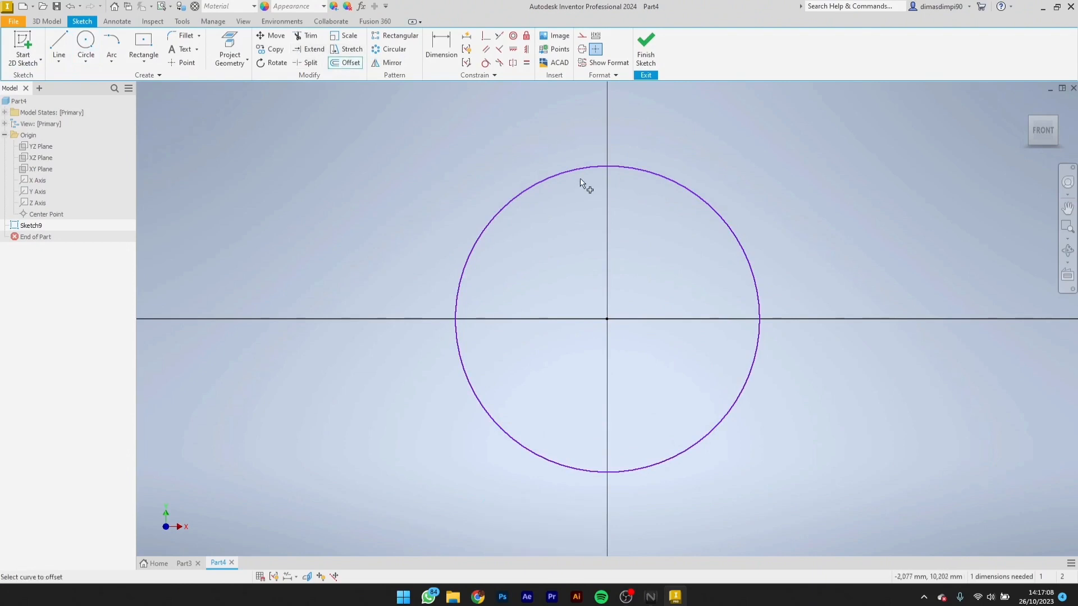
pyautogui.click(583, 167)
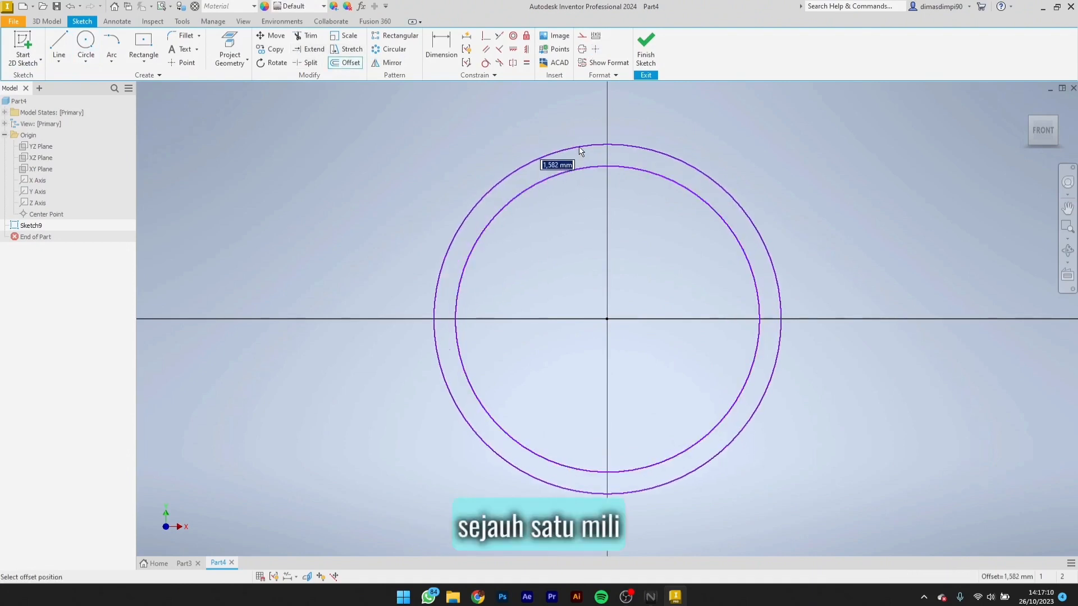
pyautogui.write('1')
pyautogui.press('Return')
pyautogui.click(644, 71)
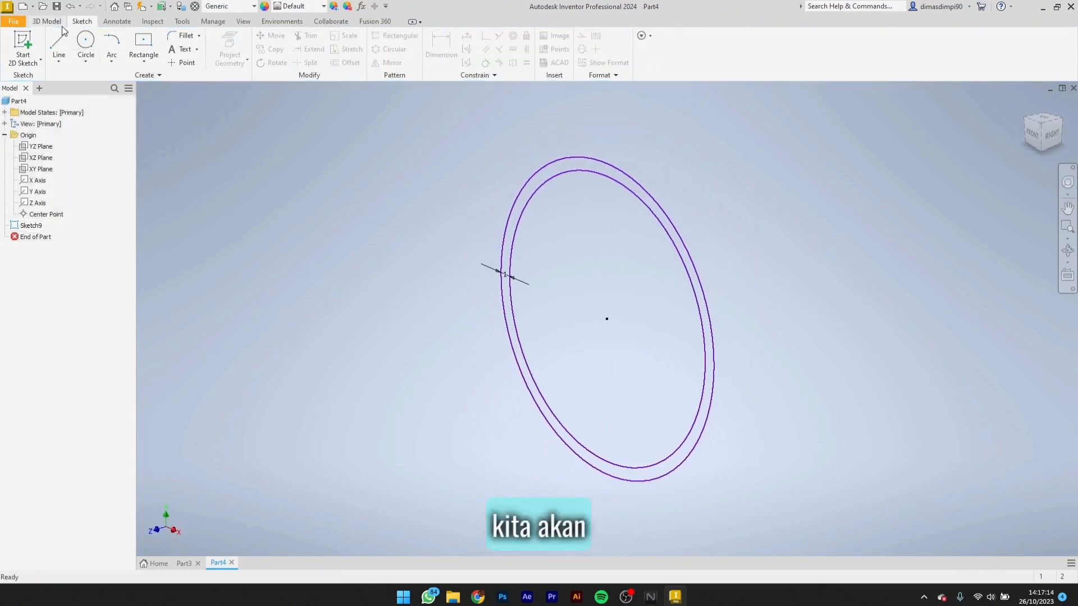
# Step: Extrude the ring profile between the two circles 5 mm in the default direction only
pyautogui.click(56, 23)
pyautogui.click(59, 45)
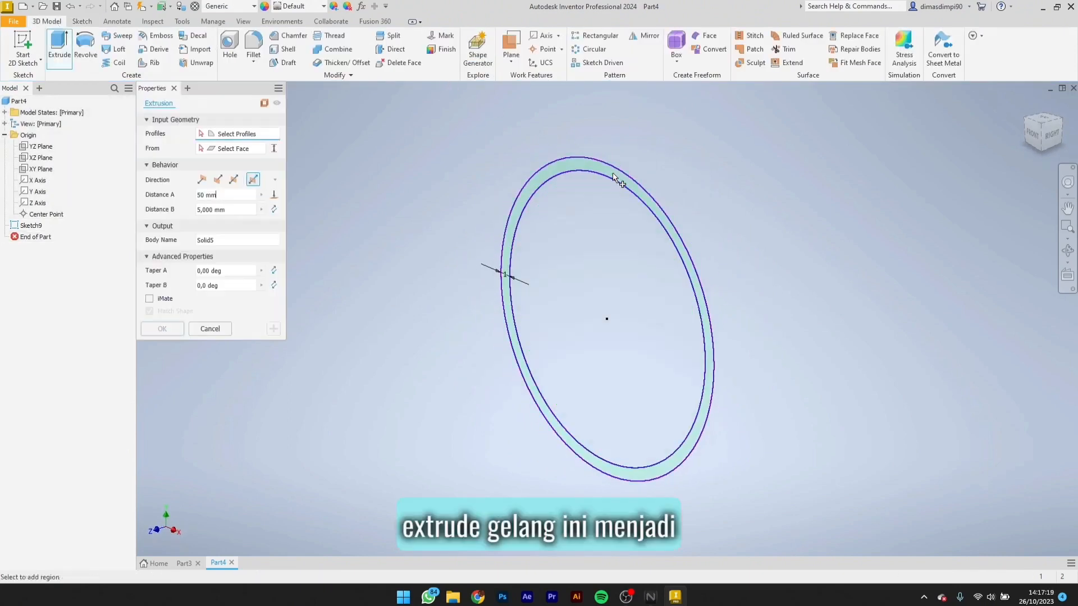
pyautogui.click(613, 173)
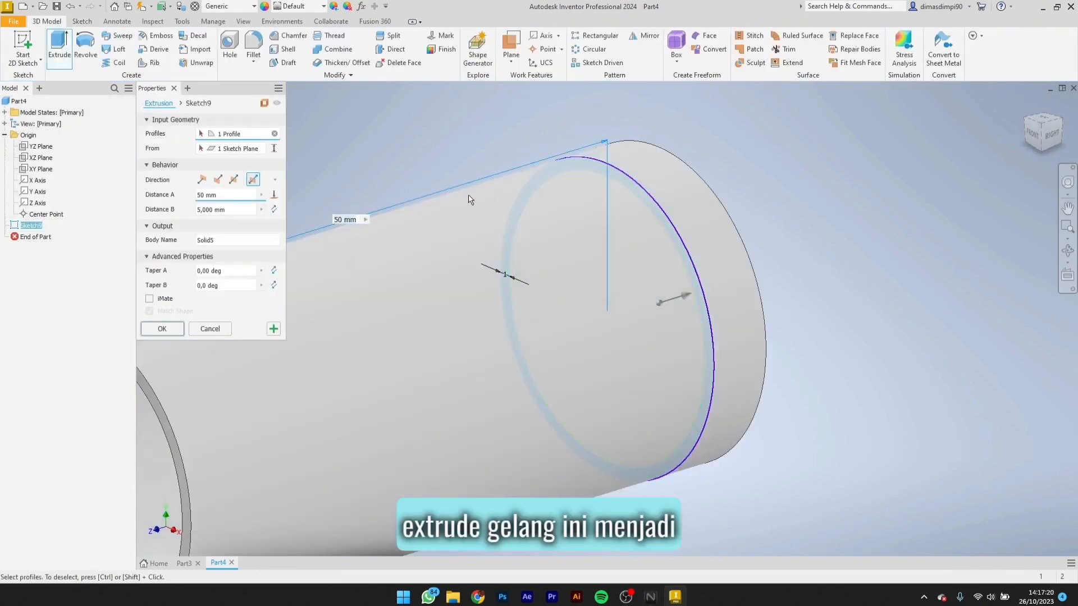
pyautogui.click(202, 179)
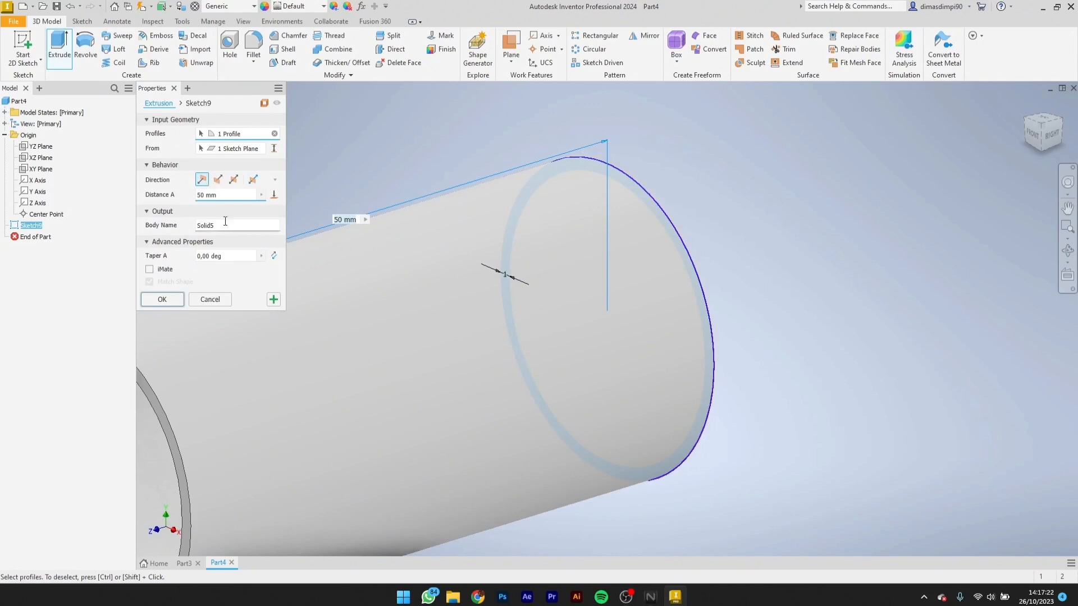
pyautogui.doubleClick(212, 195)
pyautogui.write('5')
pyautogui.press('Return')
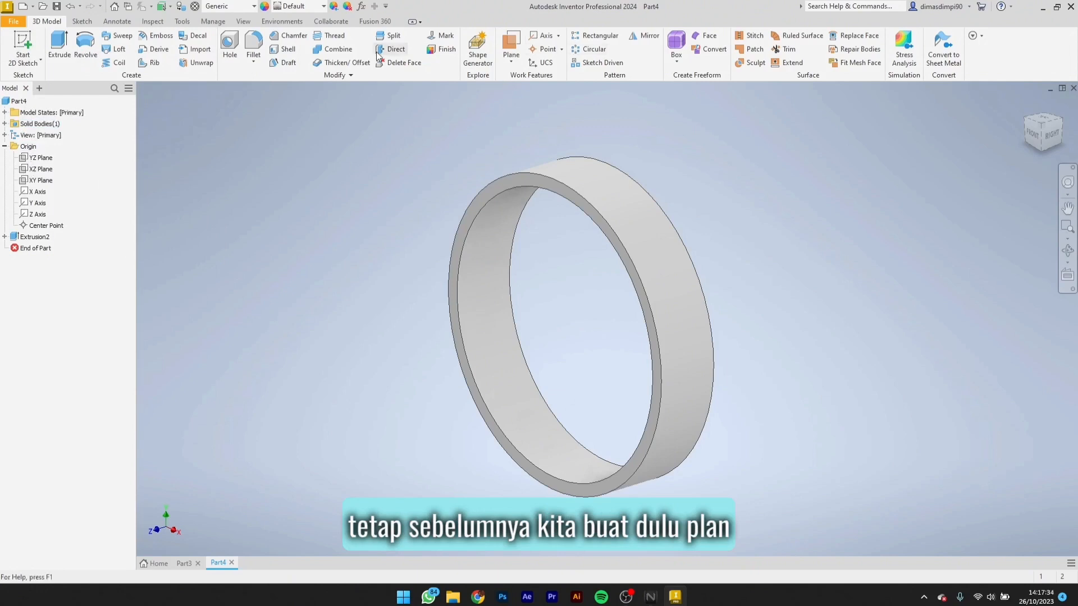
# Step: Create a work plane offset about 15.75 mm upward from the XZ plane, above the ring
pyautogui.click(511, 59)
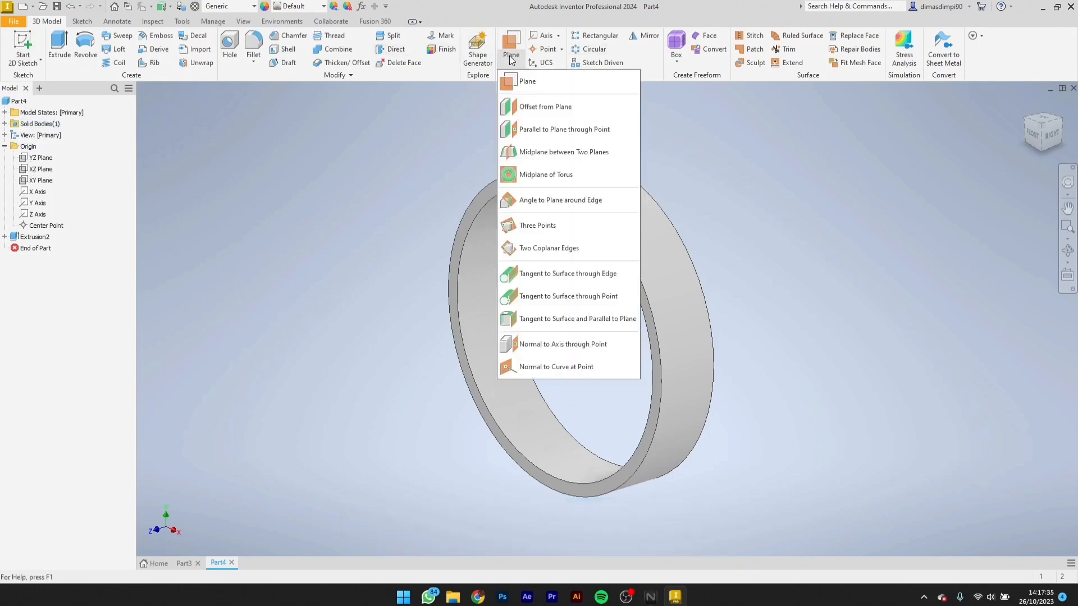
pyautogui.click(526, 108)
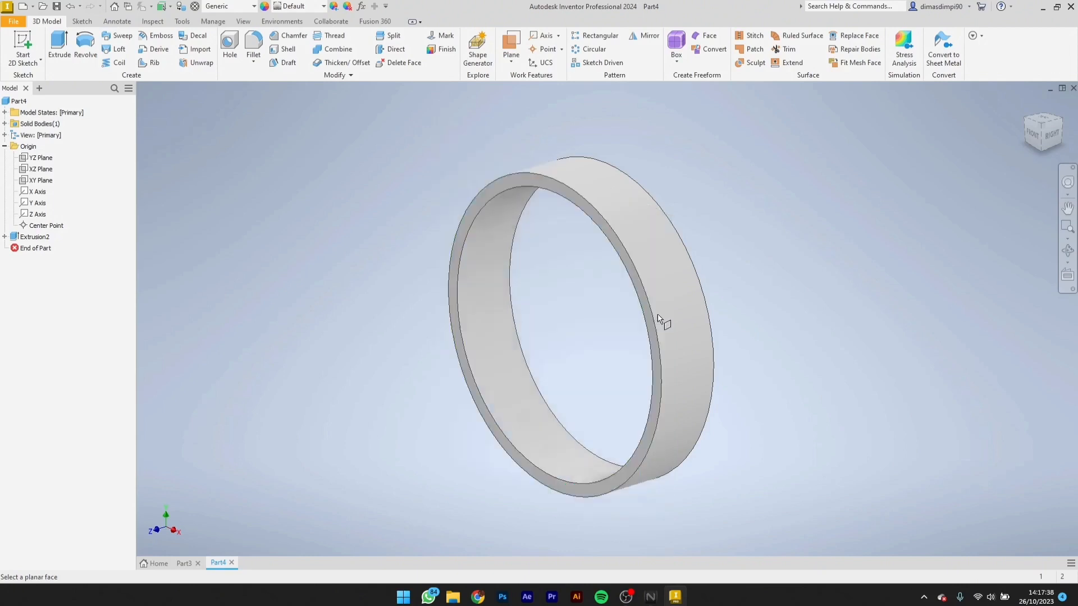
pyautogui.click(37, 173)
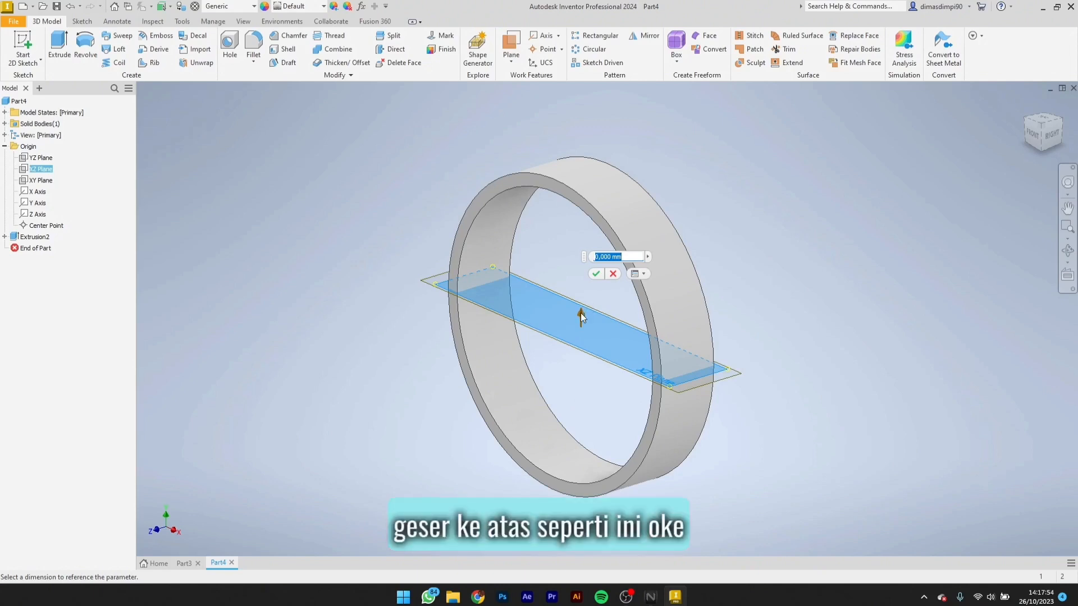
pyautogui.moveTo(580, 312); pyautogui.dragTo(582, 116)
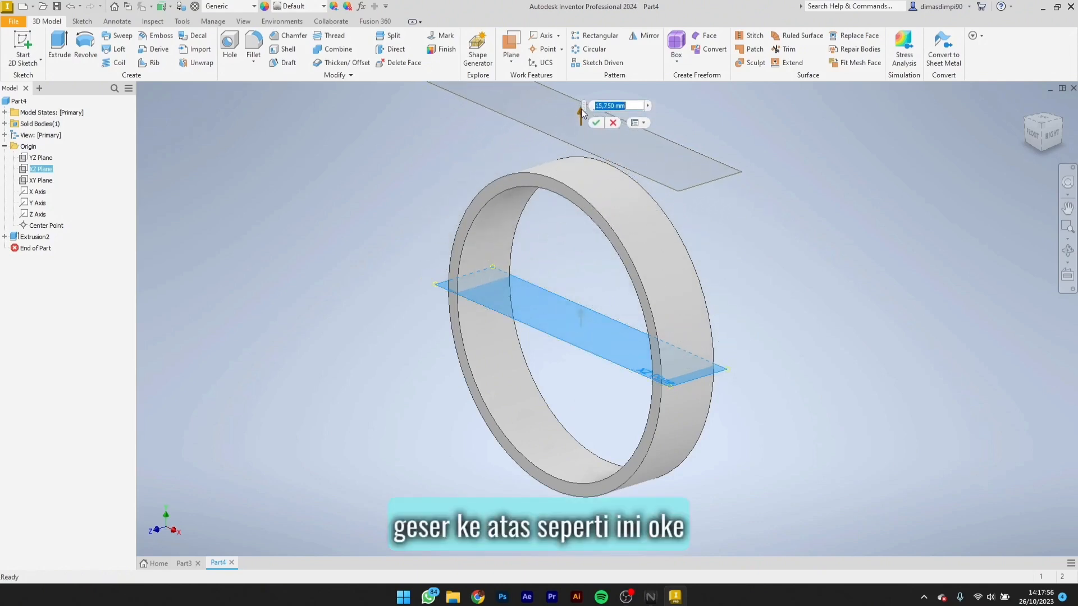
pyautogui.click(593, 123)
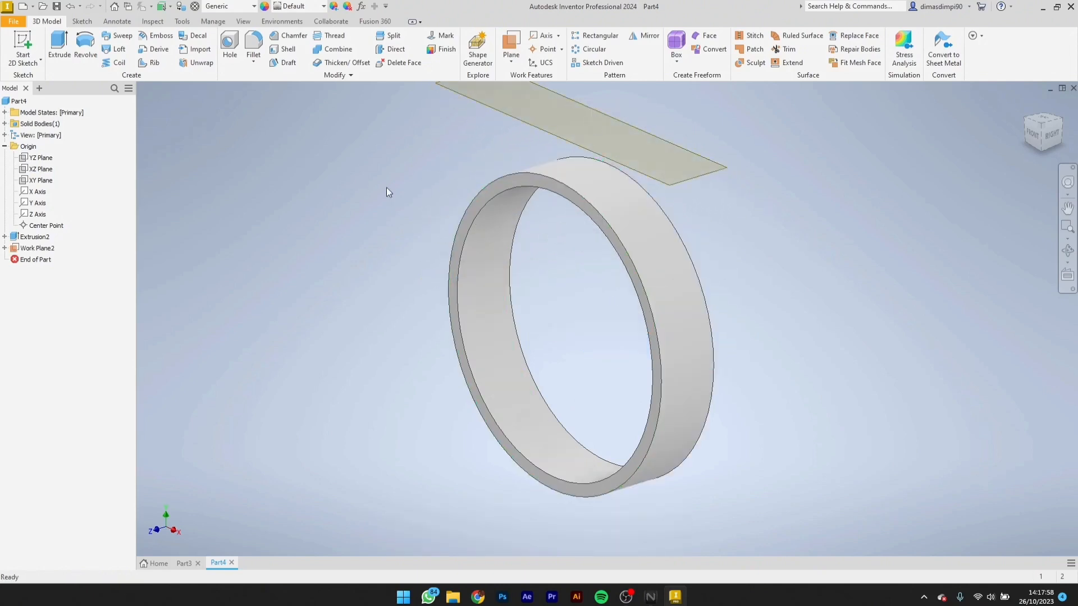
# Step: Start a sketch on the offset work plane and place the text UNSRI over the ring
pyautogui.scroll(-3, 466, 193)
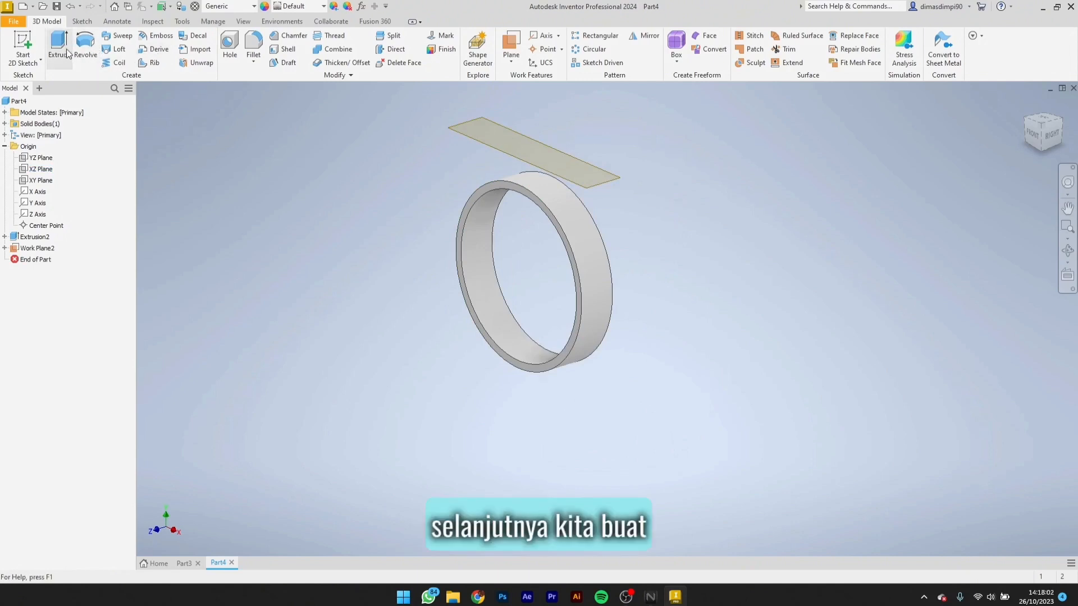
pyautogui.click(22, 46)
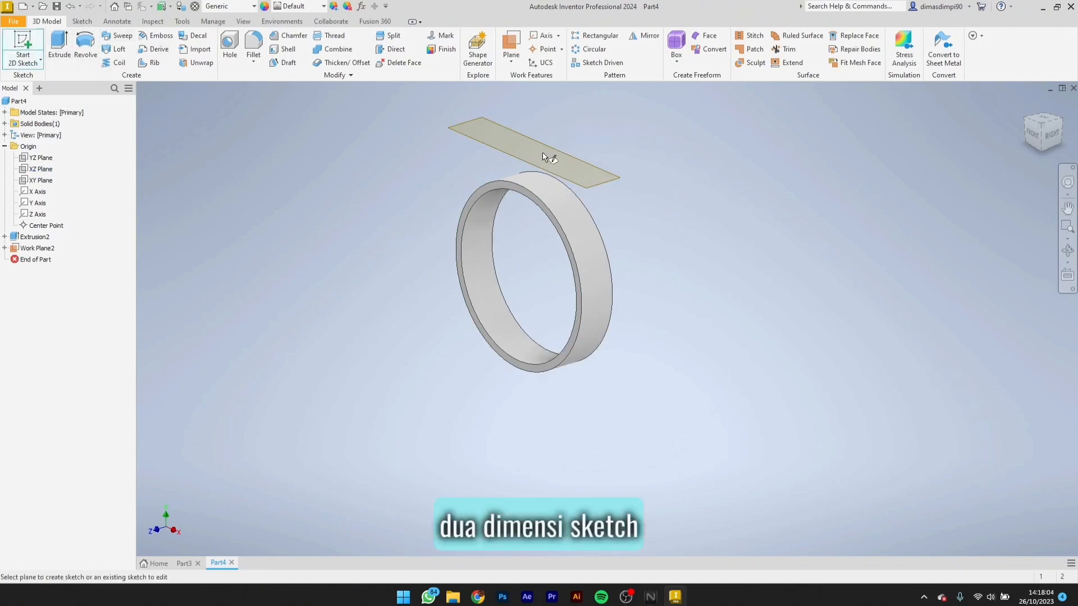
pyautogui.click(574, 162)
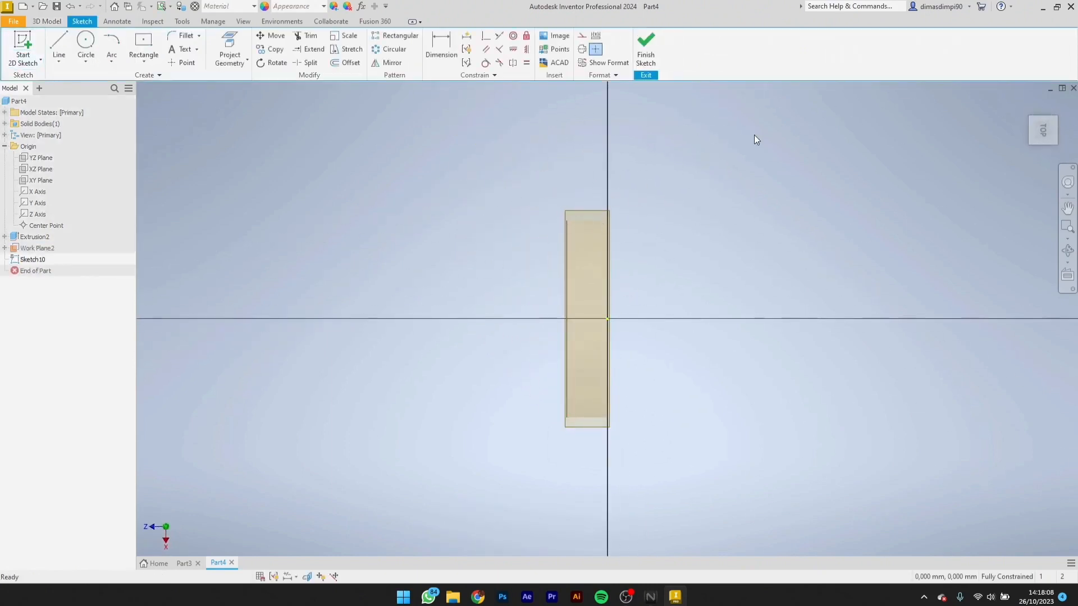
pyautogui.click(1022, 126)
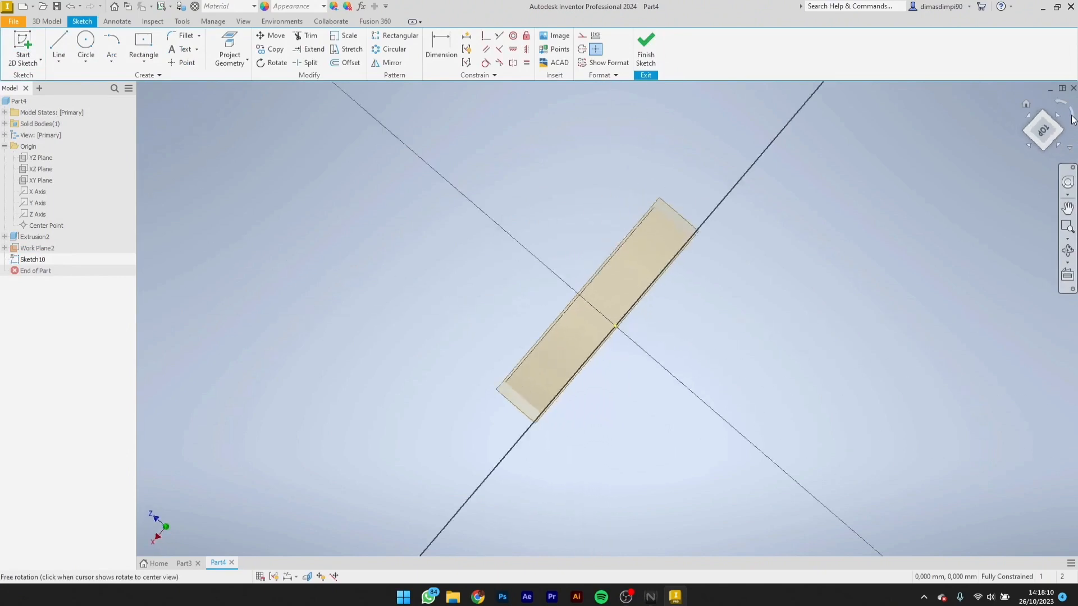
pyautogui.click(183, 52)
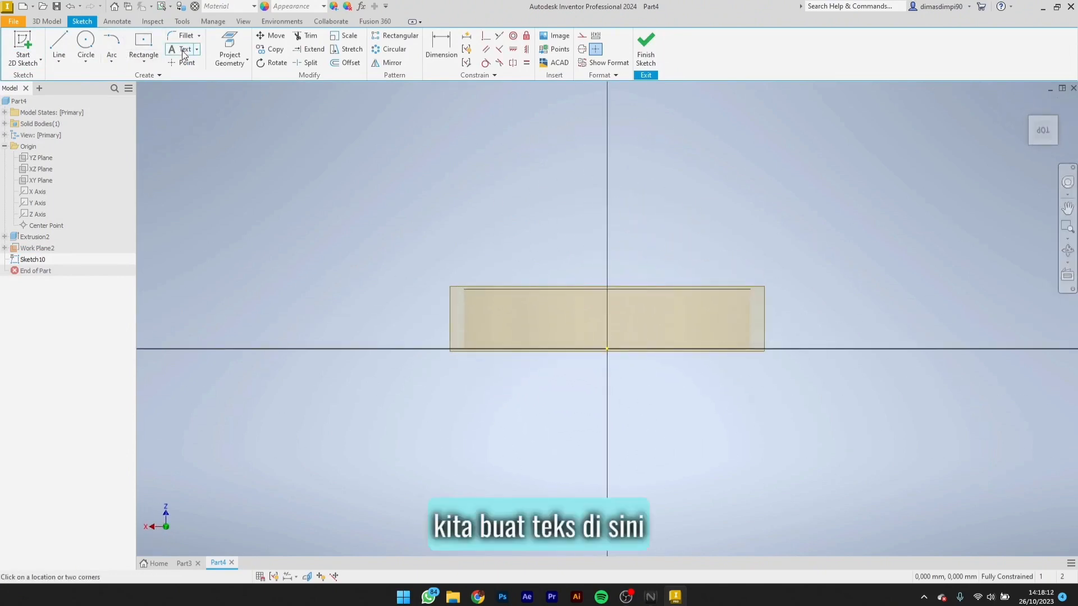
pyautogui.click(503, 335)
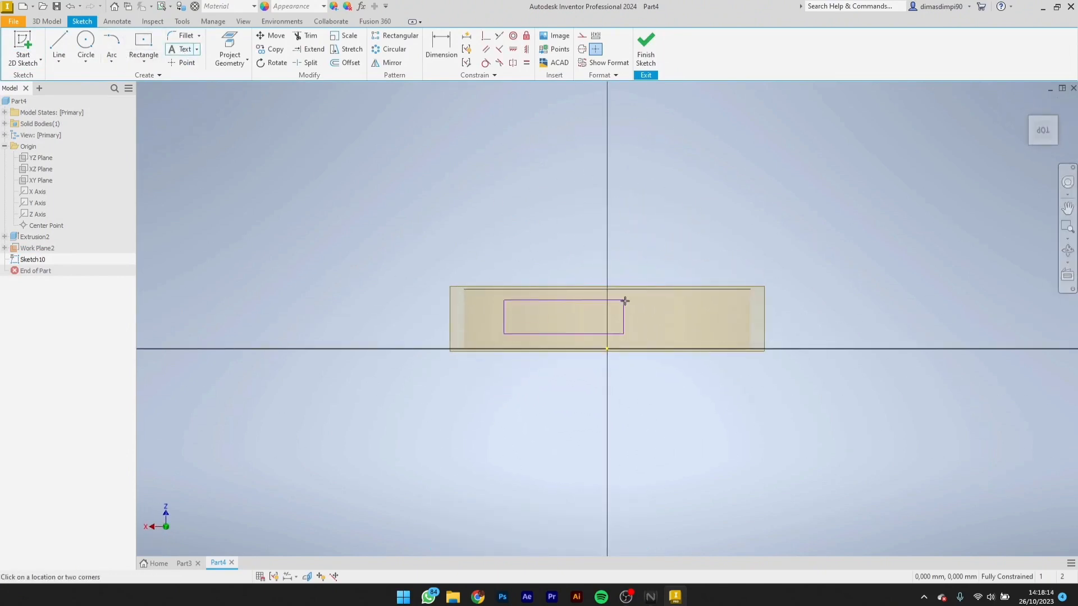
pyautogui.click(682, 299)
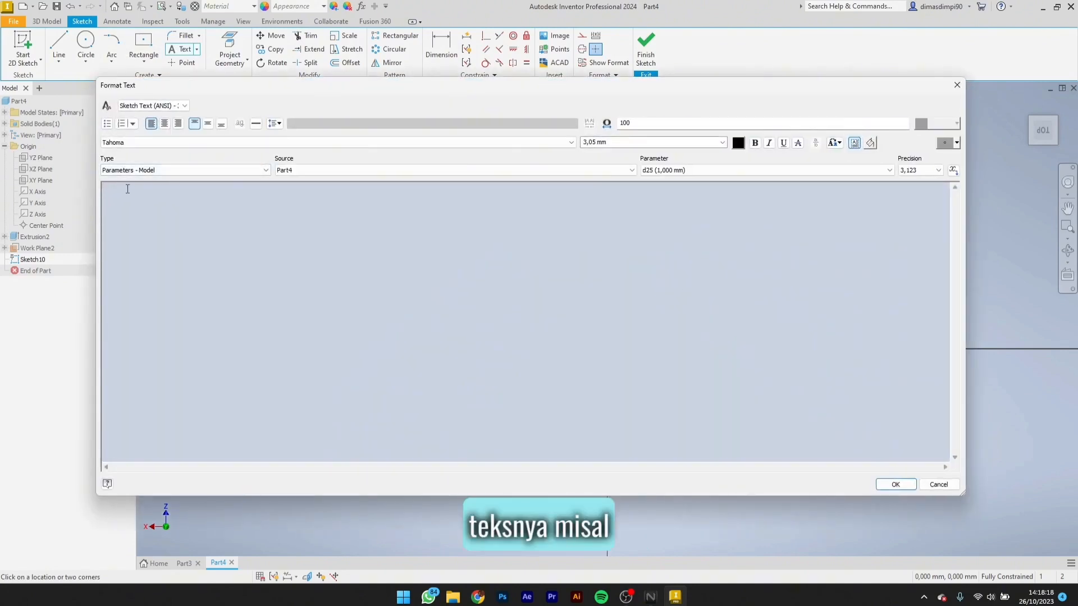
pyautogui.write('UNS')
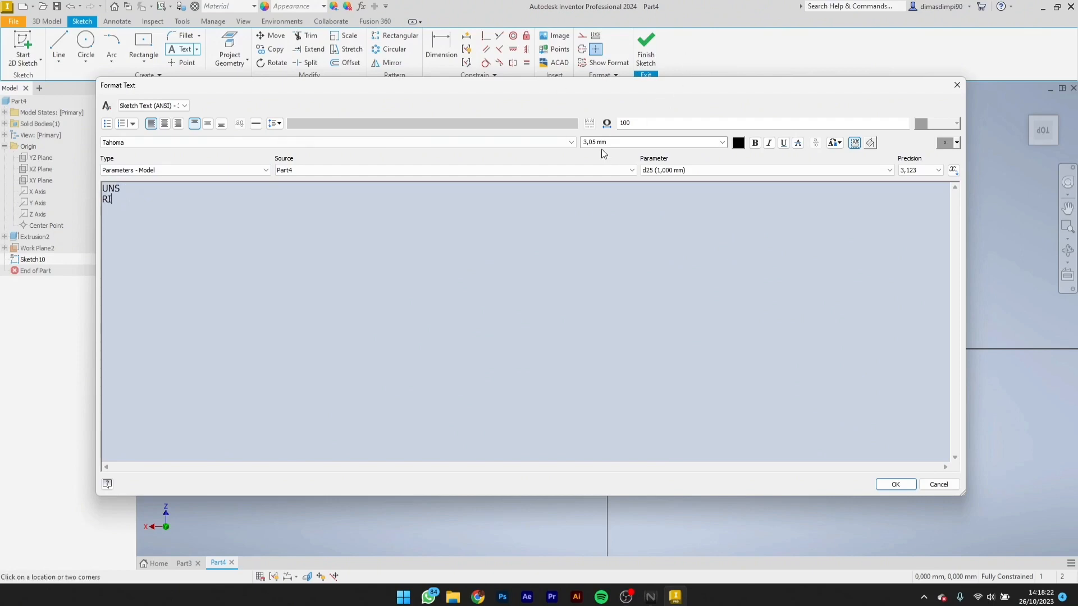
pyautogui.click(896, 484)
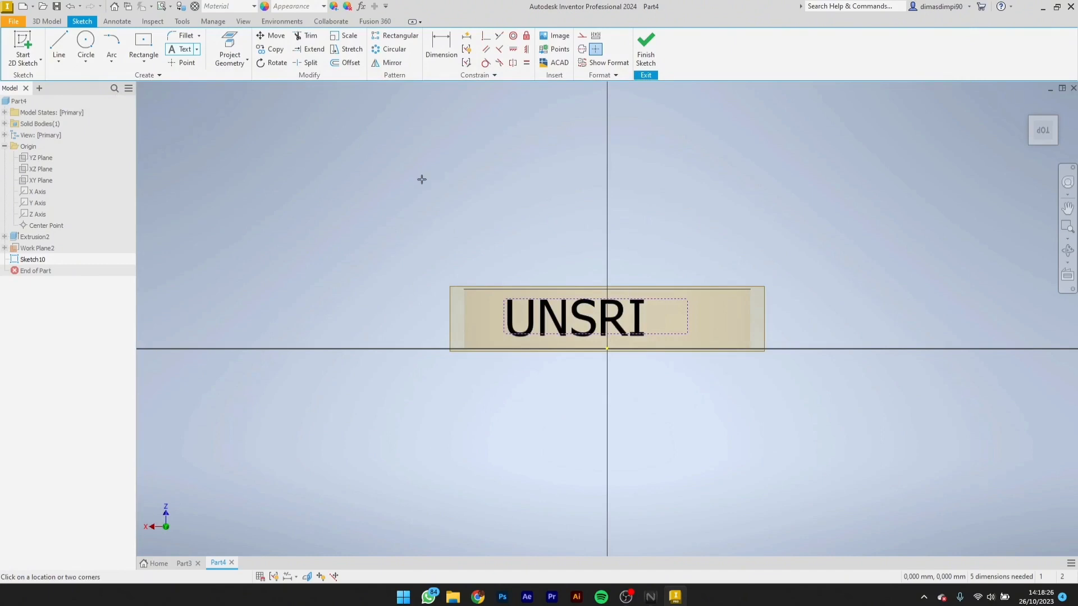
# Step: Move the UNSRI text so it sits centred over the ring and finish the sketch
pyautogui.press('Escape')
pyautogui.moveTo(570, 303); pyautogui.dragTo(596, 315)
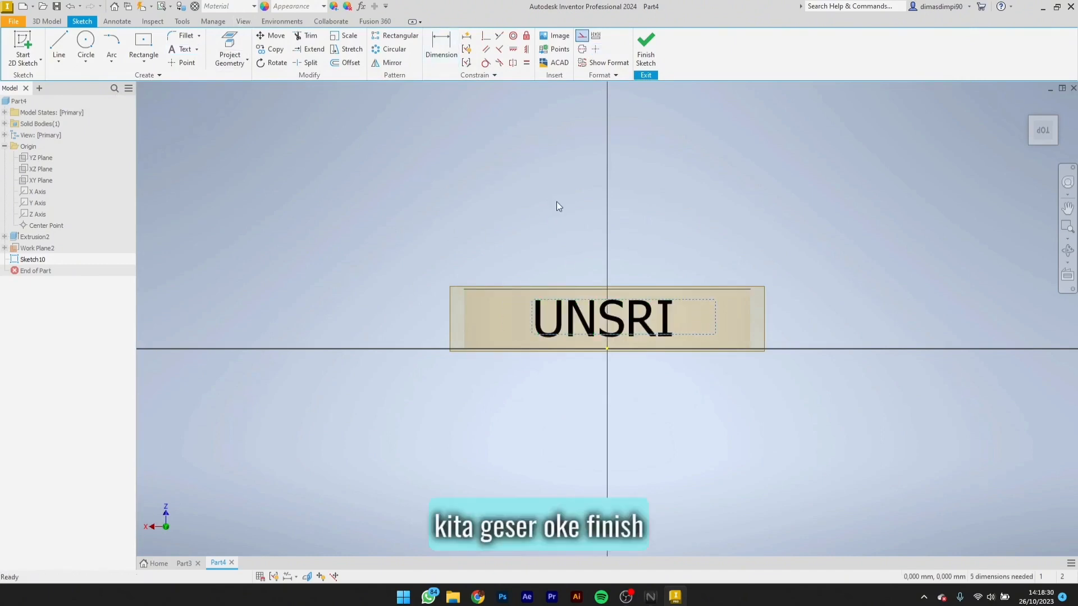
pyautogui.click(646, 48)
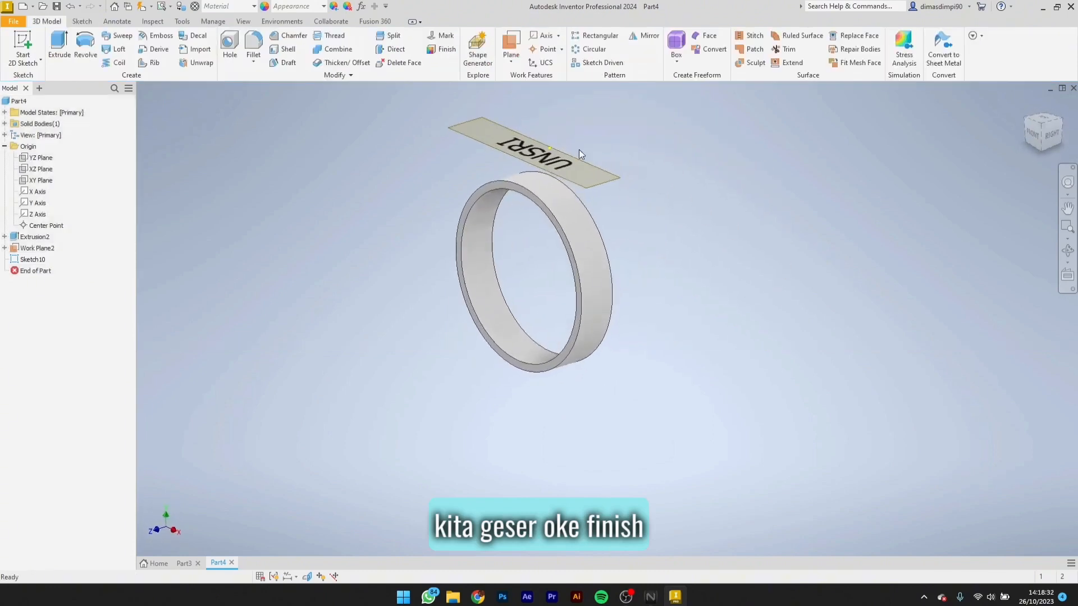
# Step: Hide the offset work plane that carries the UNSRI text
pyautogui.scroll(3, 515, 161)
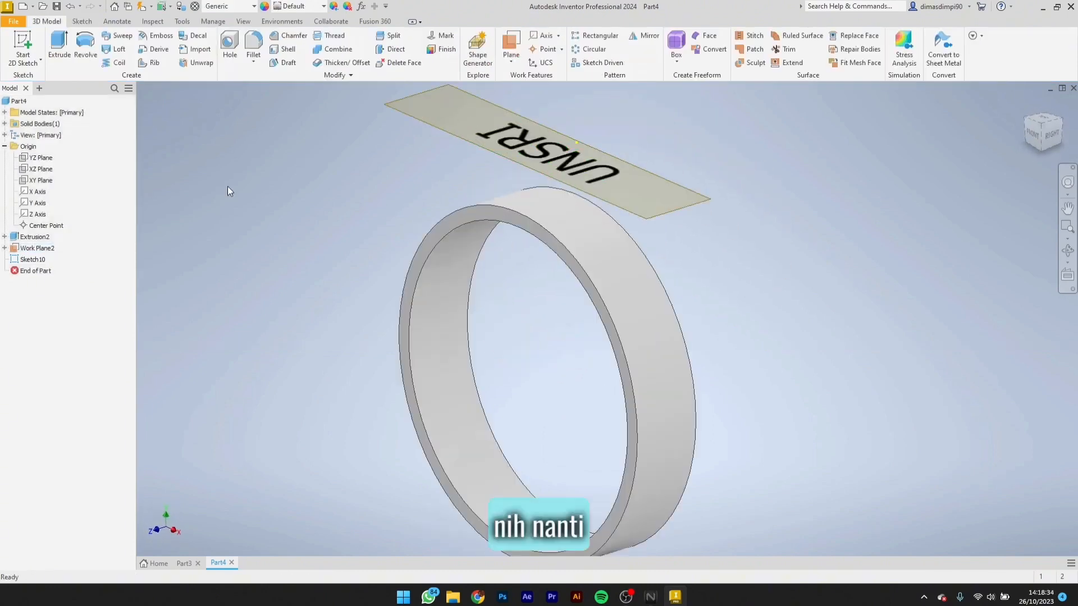
pyautogui.rightClick(28, 253)
pyautogui.click(79, 359)
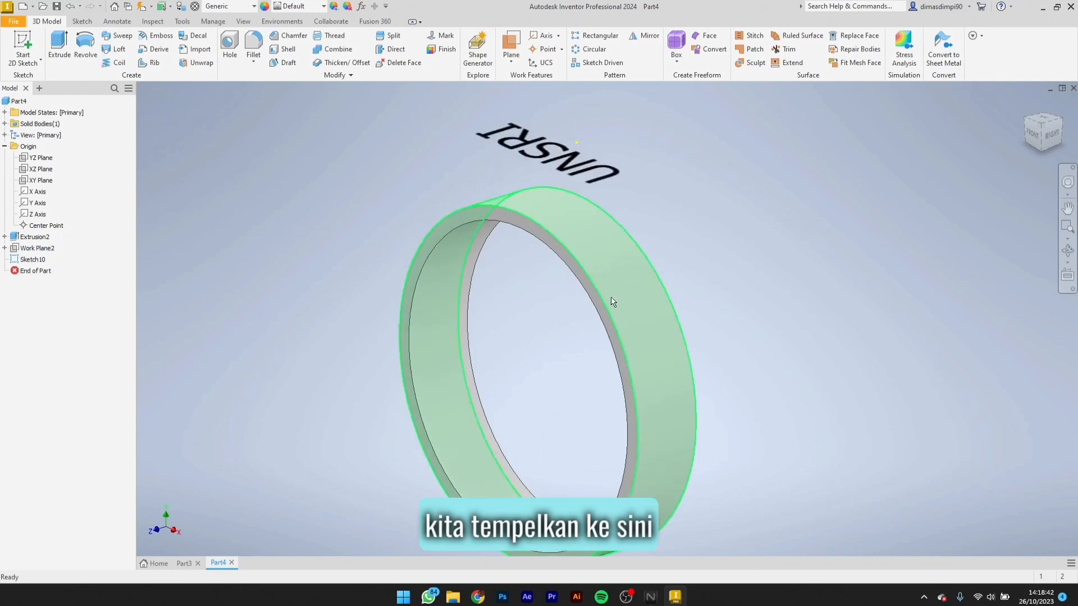
# Step: Emboss the UNSRI text onto the ring from face with 1 mm depth, directed downward
pyautogui.click(162, 37)
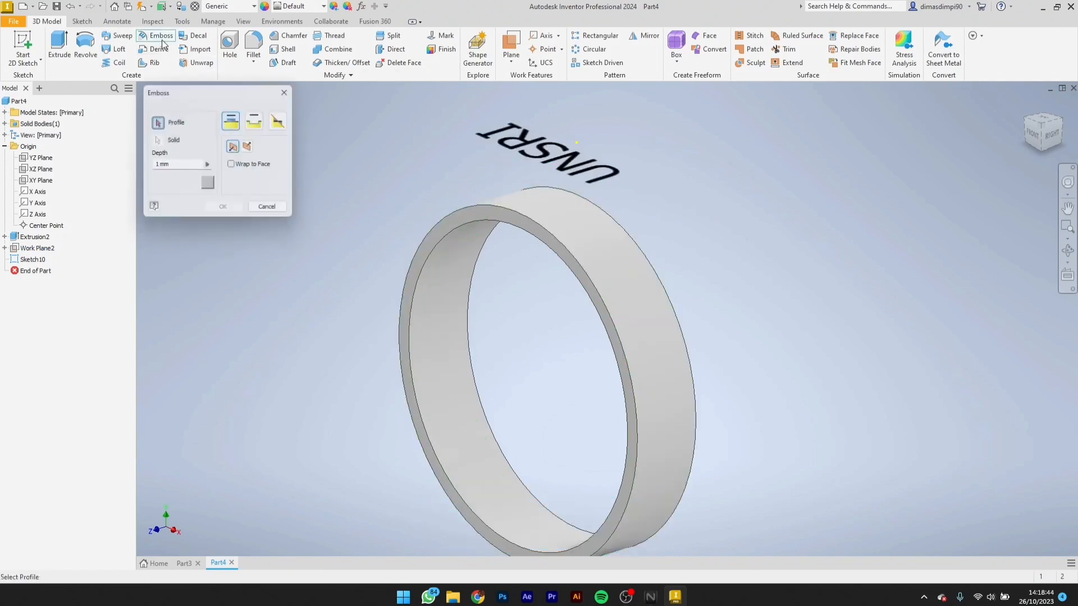
pyautogui.click(560, 160)
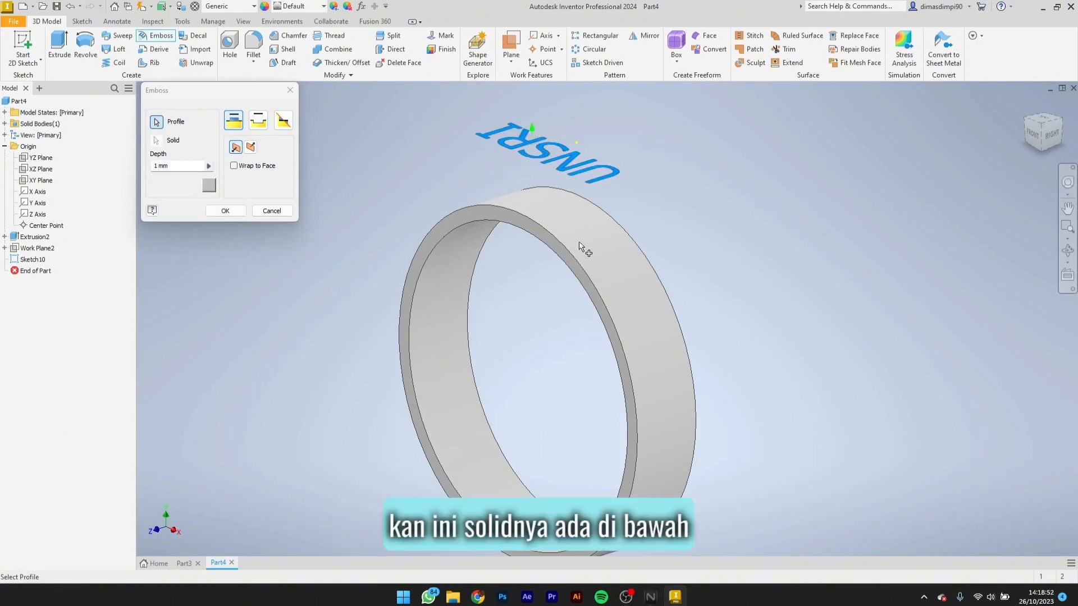
pyautogui.click(251, 147)
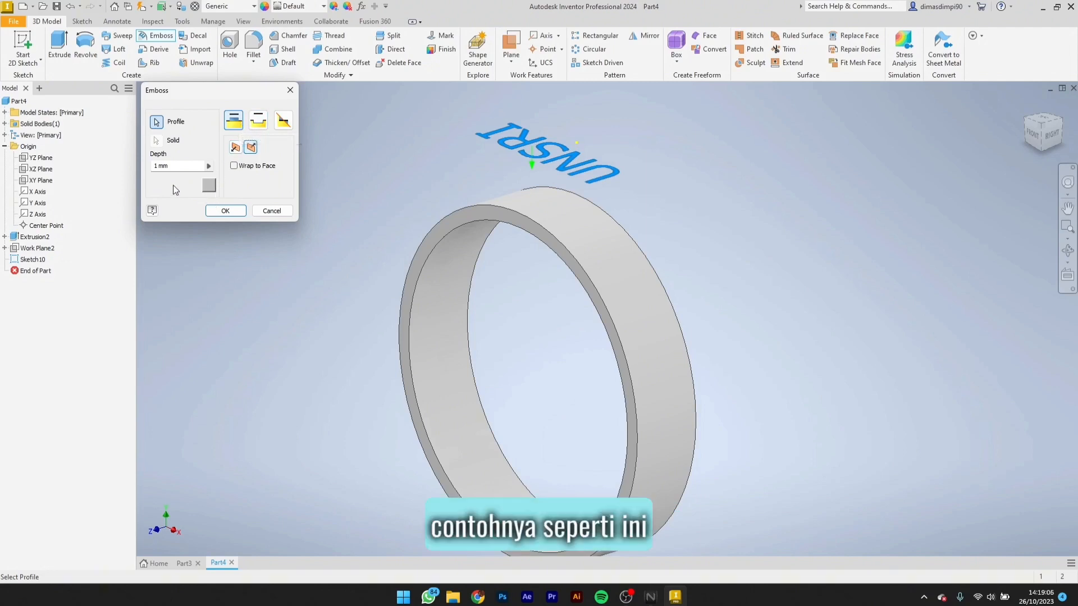
pyautogui.click(225, 211)
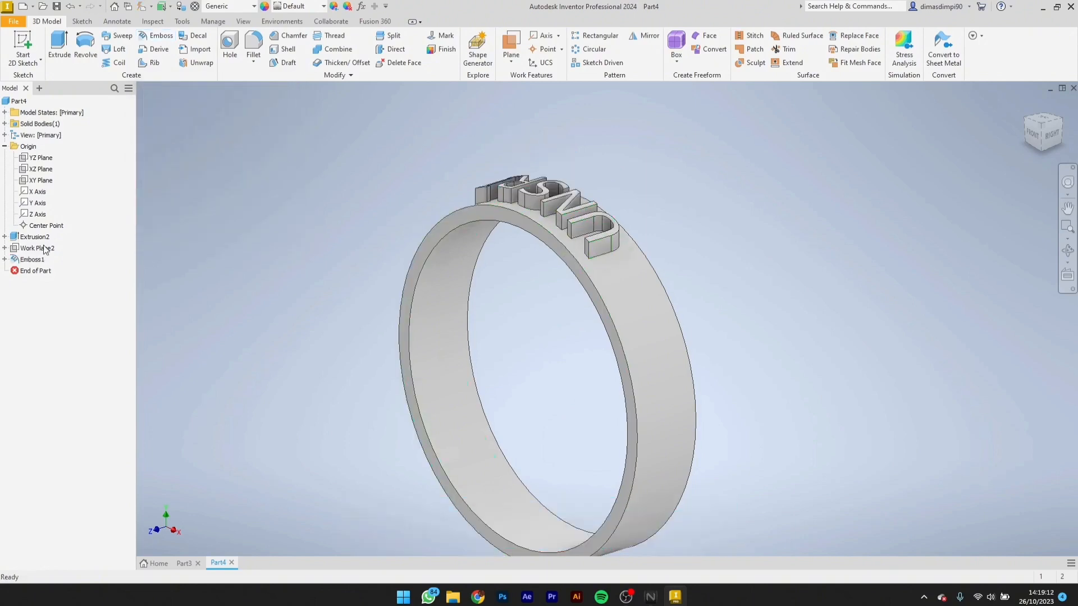
# Step: Edit the text emboss so that UNSRI is engraved into the ring from face
pyautogui.click(31, 260)
pyautogui.rightClick(32, 262)
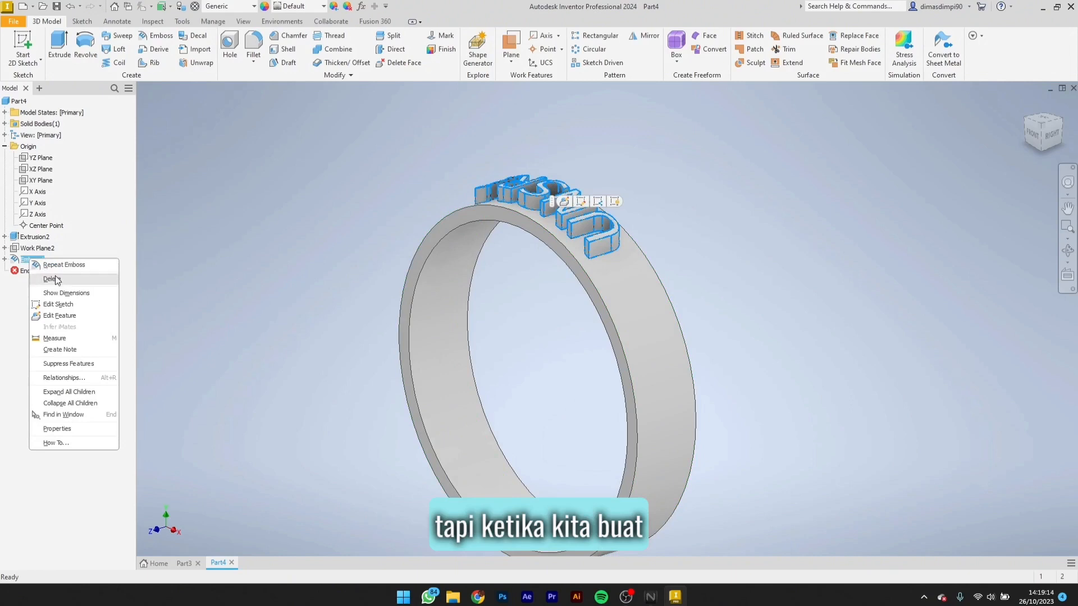
pyautogui.click(48, 276)
pyautogui.click(578, 322)
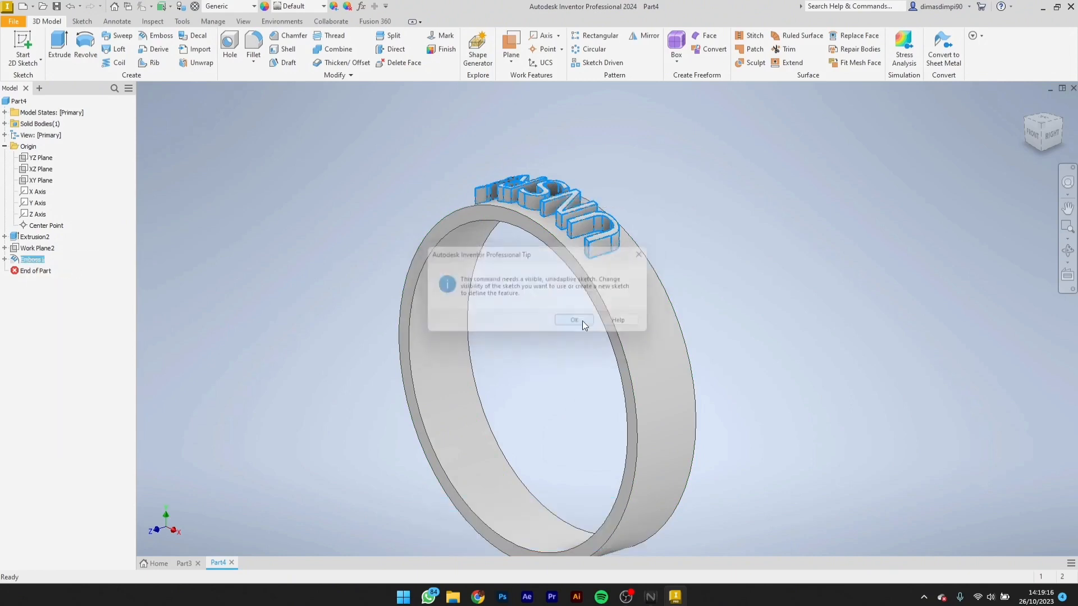
pyautogui.click(258, 121)
pyautogui.click(239, 211)
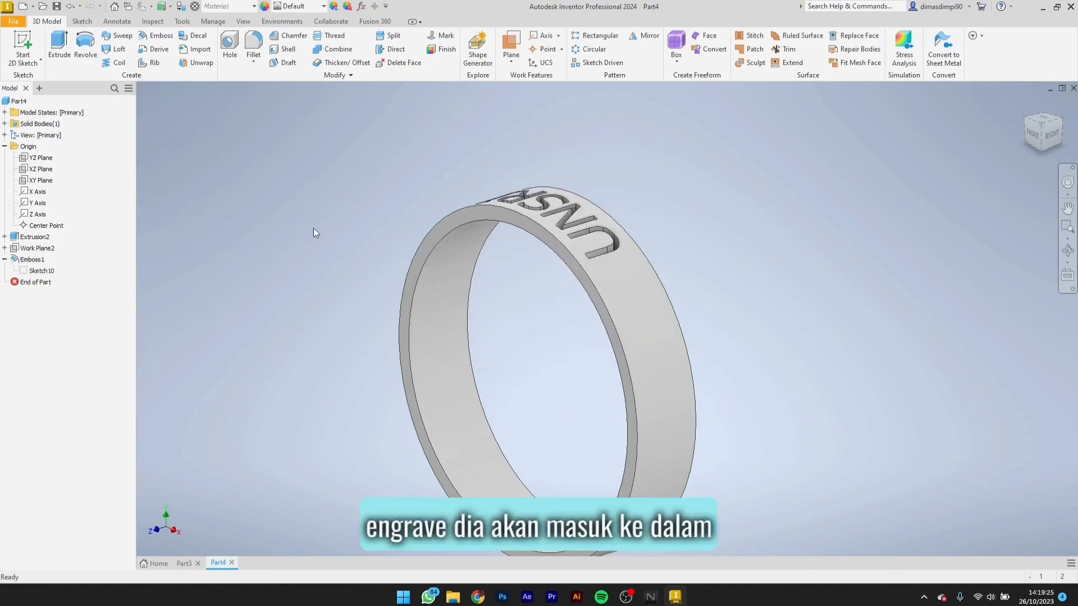
pyautogui.moveTo(630, 234); pyautogui.dragTo(642, 260, button='middle')
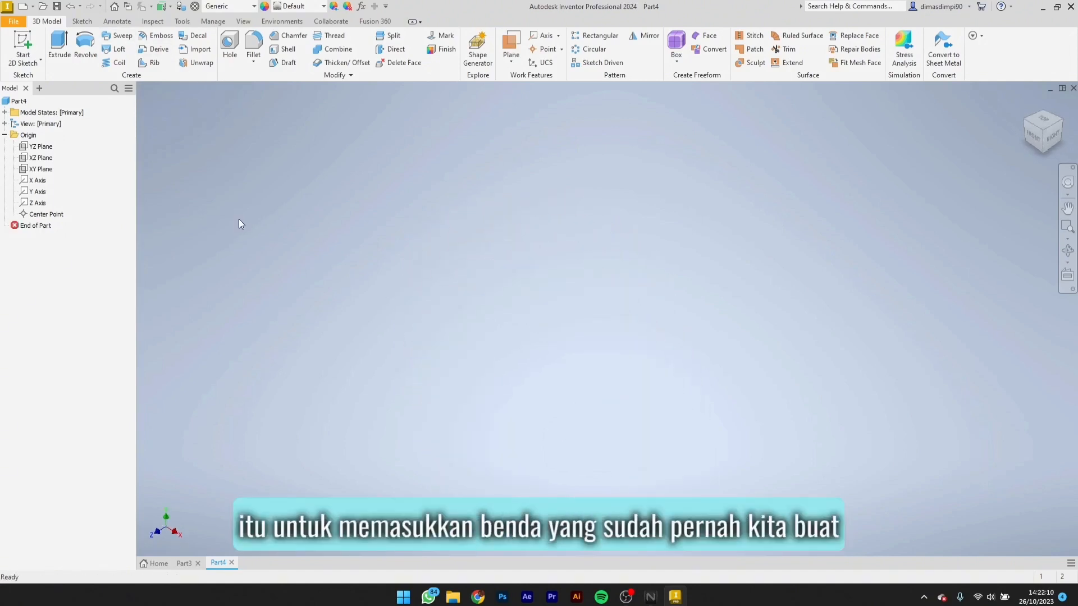
# Step: Derive the existing part slot filament 2 from the 3dprint folder in Documents into the empty part
pyautogui.click(162, 55)
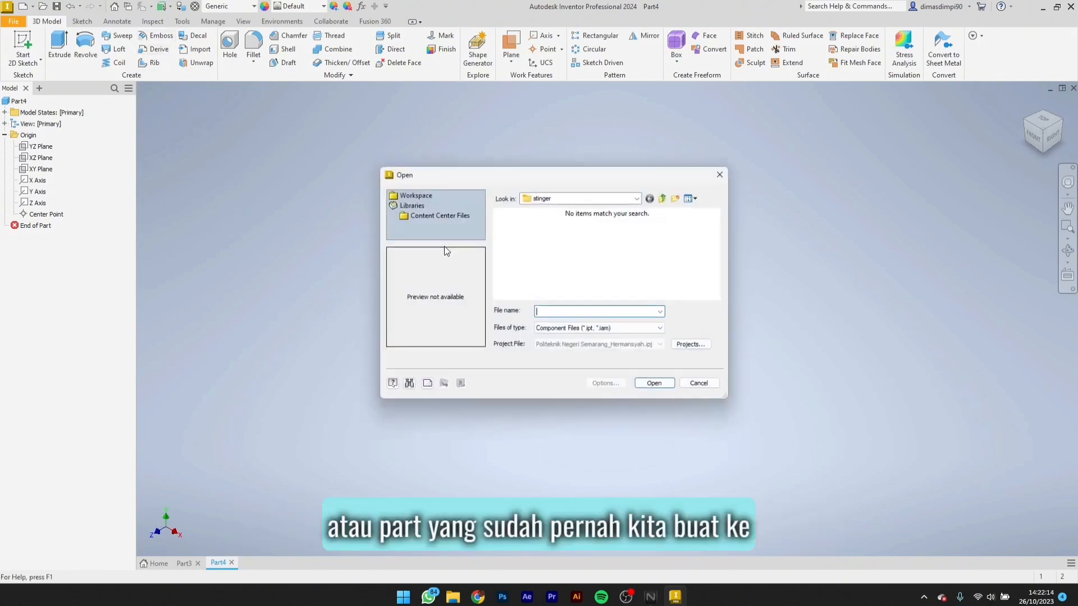
pyautogui.click(550, 197)
pyautogui.click(561, 251)
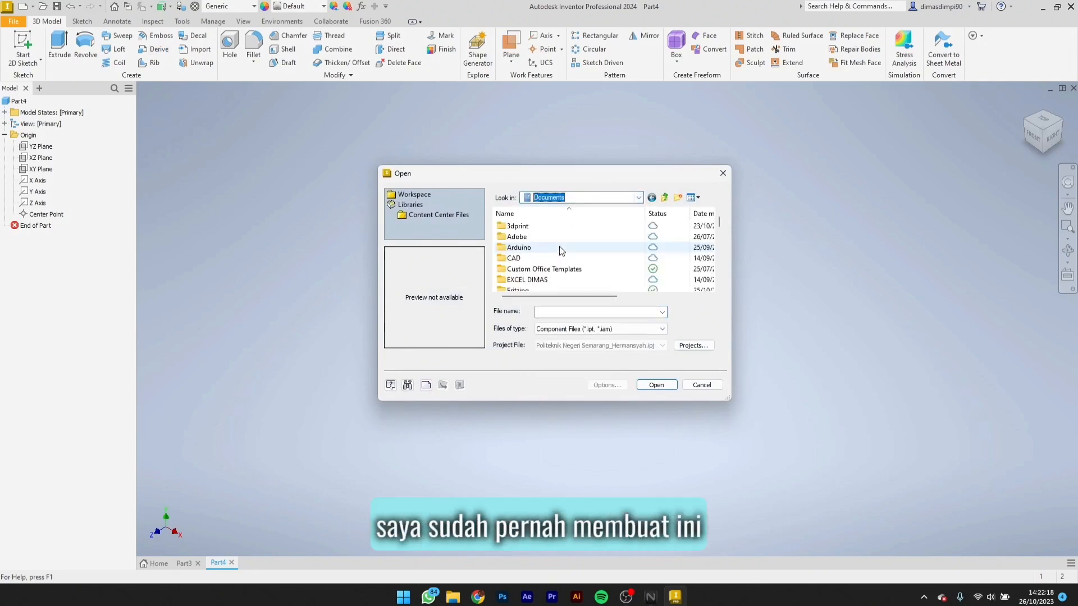
pyautogui.doubleClick(565, 227)
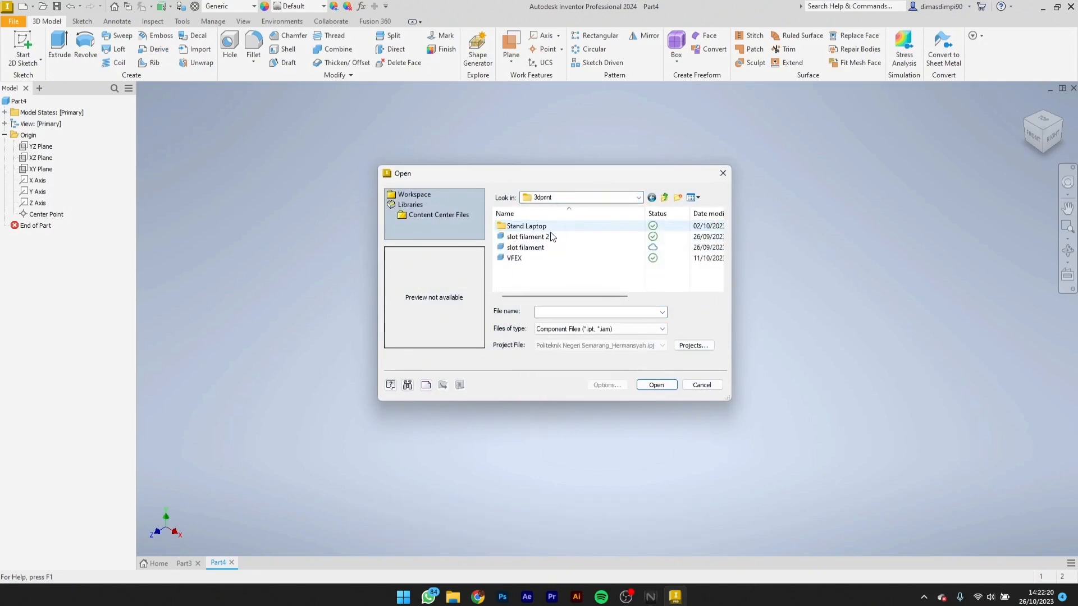
pyautogui.click(549, 237)
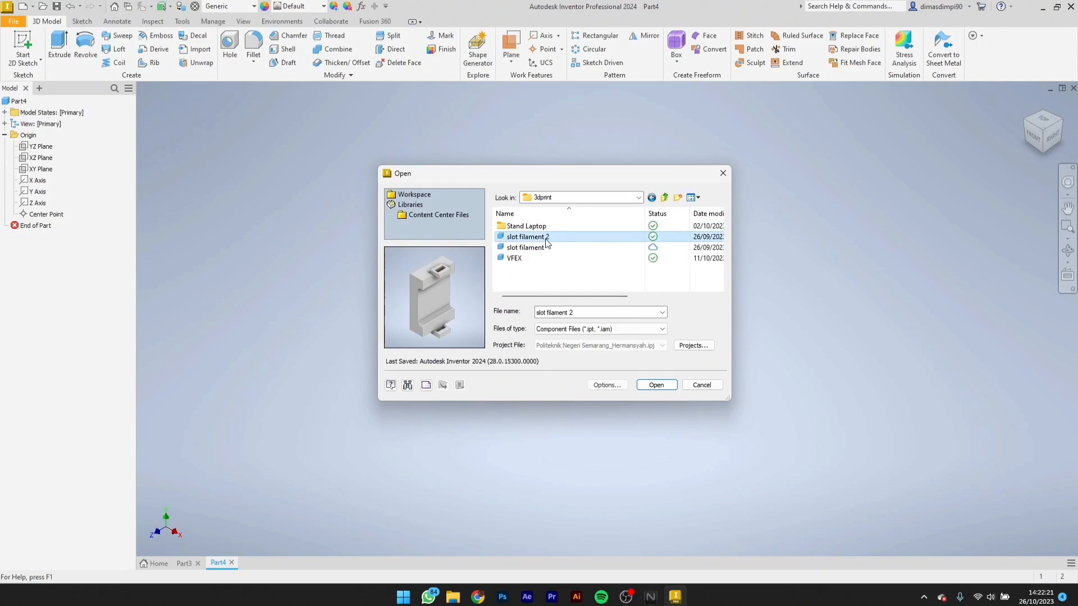
pyautogui.click(648, 388)
pyautogui.click(480, 334)
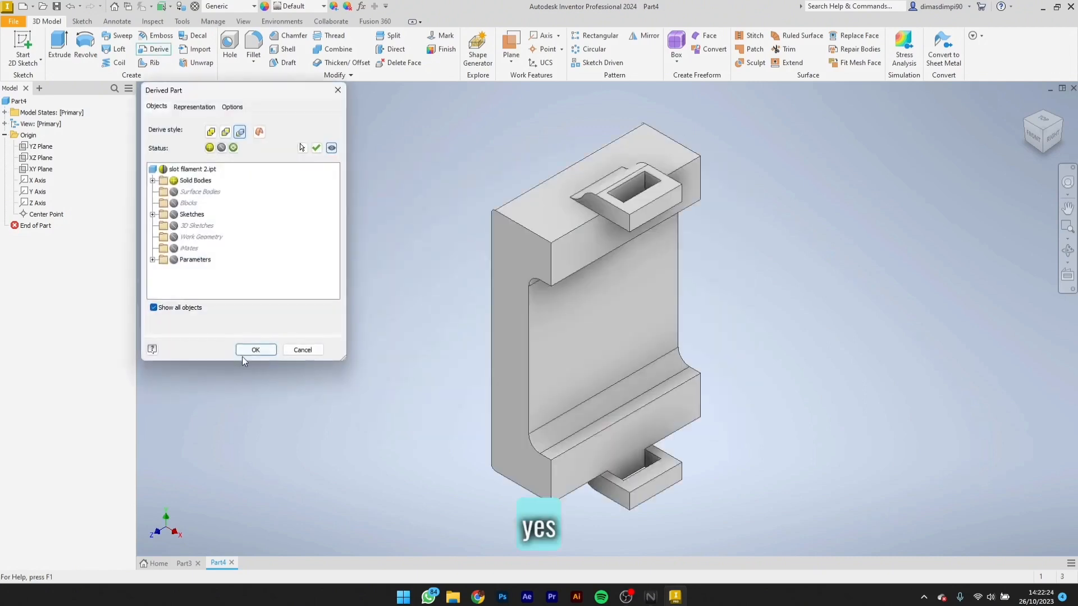
pyautogui.click(253, 349)
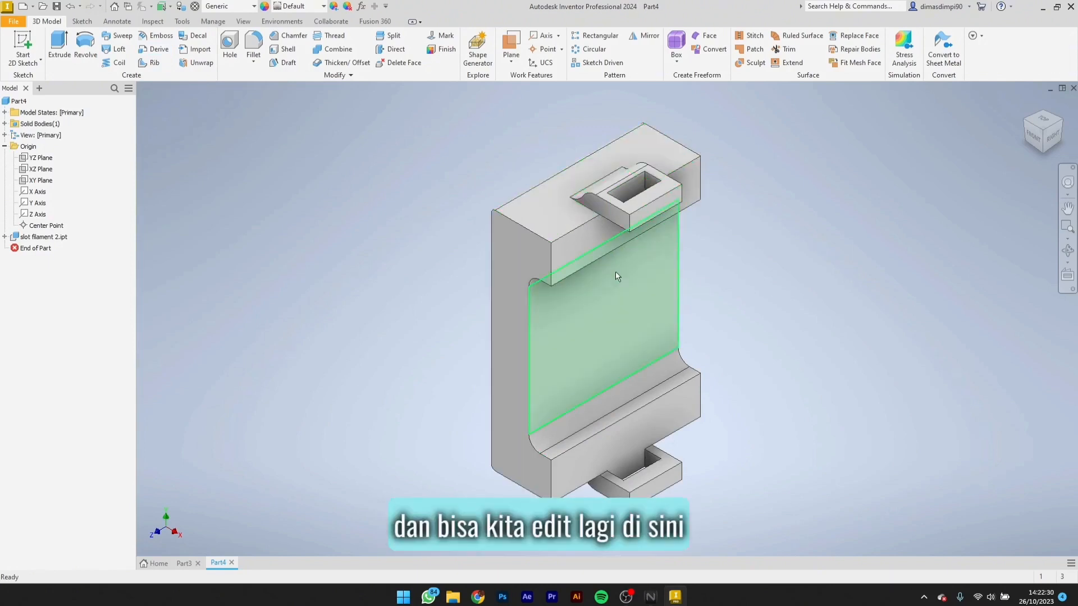
pyautogui.moveTo(741, 335)
pyautogui.keyDown('shift'); pyautogui.mouseDown(button='middle')
pyautogui.moveTo(705, 243)
pyautogui.moveTo(772, 355)
pyautogui.moveTo(733, 351)
pyautogui.moveTo(760, 335)
pyautogui.moveTo(731, 325)
pyautogui.mouseUp(button='middle'); pyautogui.keyUp('shift')
pyautogui.scroll(-3, 690, 281)
pyautogui.click(712, 307)
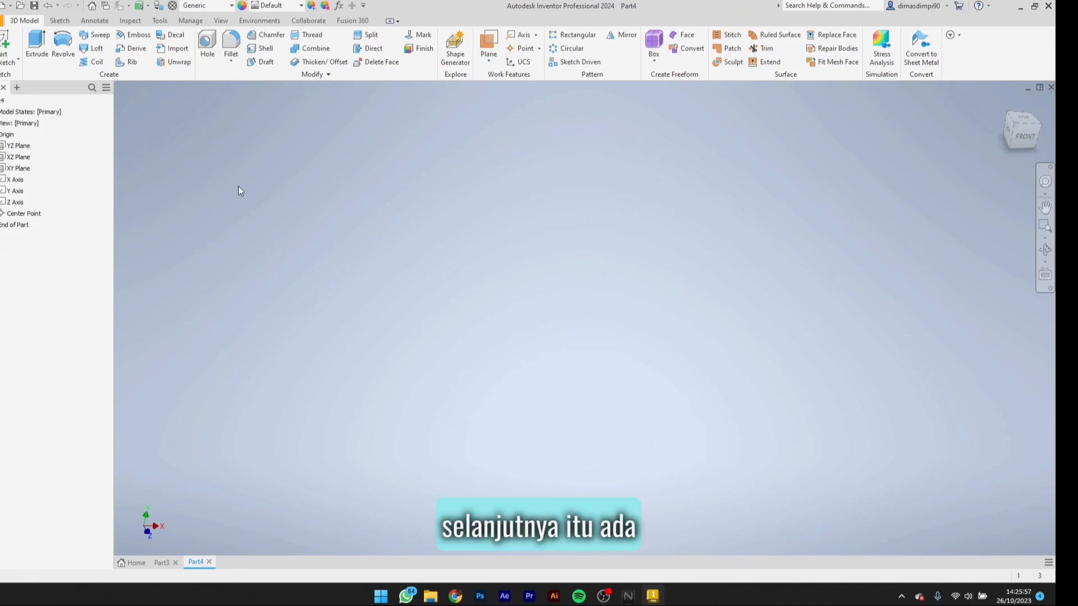
# Step: Sketch a closed L-shaped profile from the origin on the XY plane, about 11.9 mm tall and 11.2 mm wide, and finish the sketch
pyautogui.click(1028, 140)
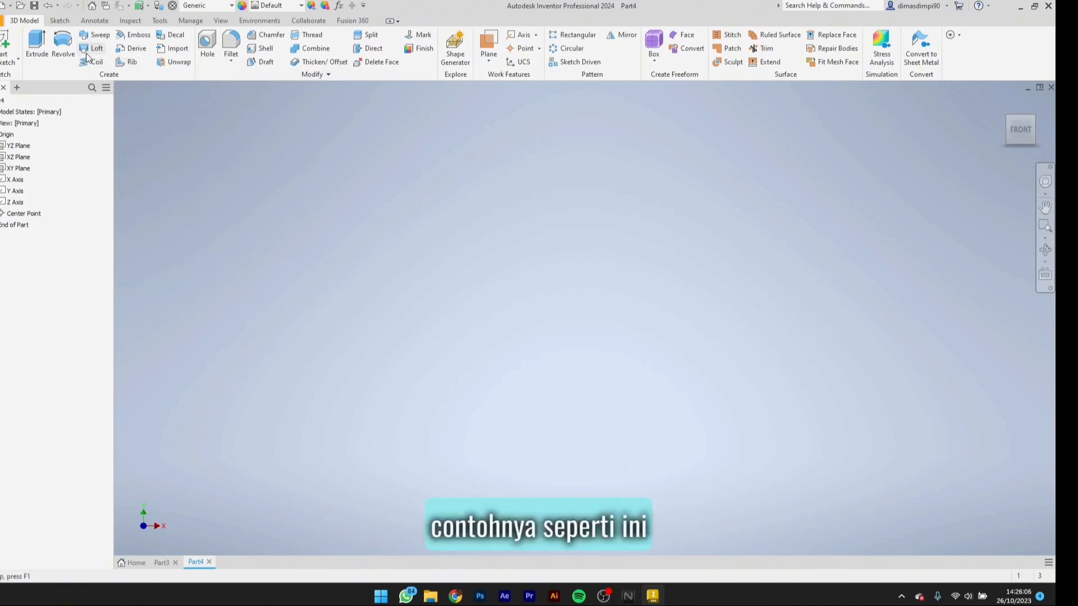
pyautogui.click(62, 21)
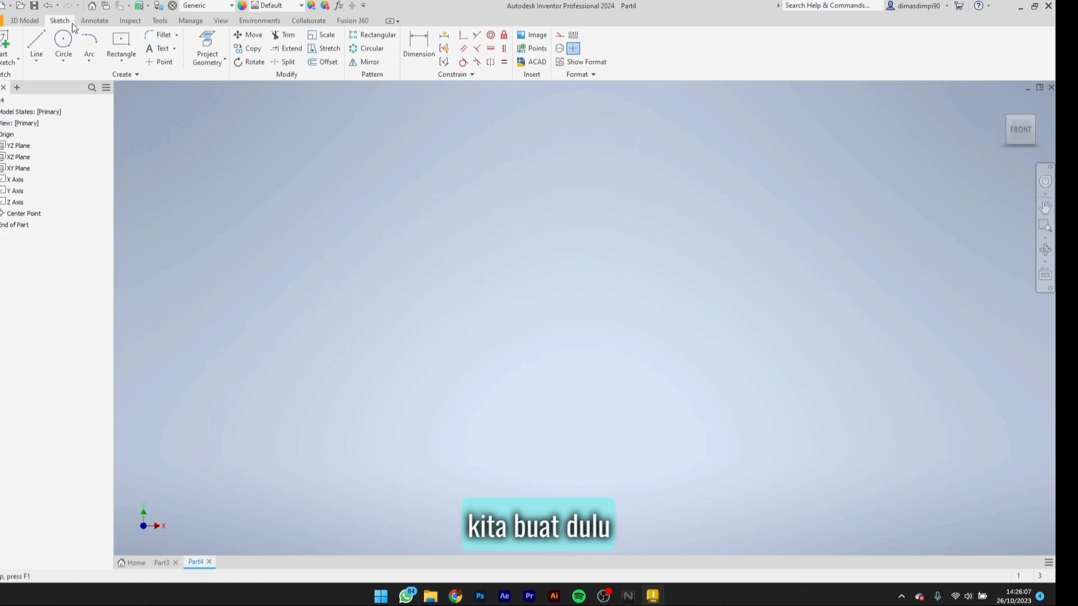
pyautogui.click(36, 42)
pyautogui.click(643, 264)
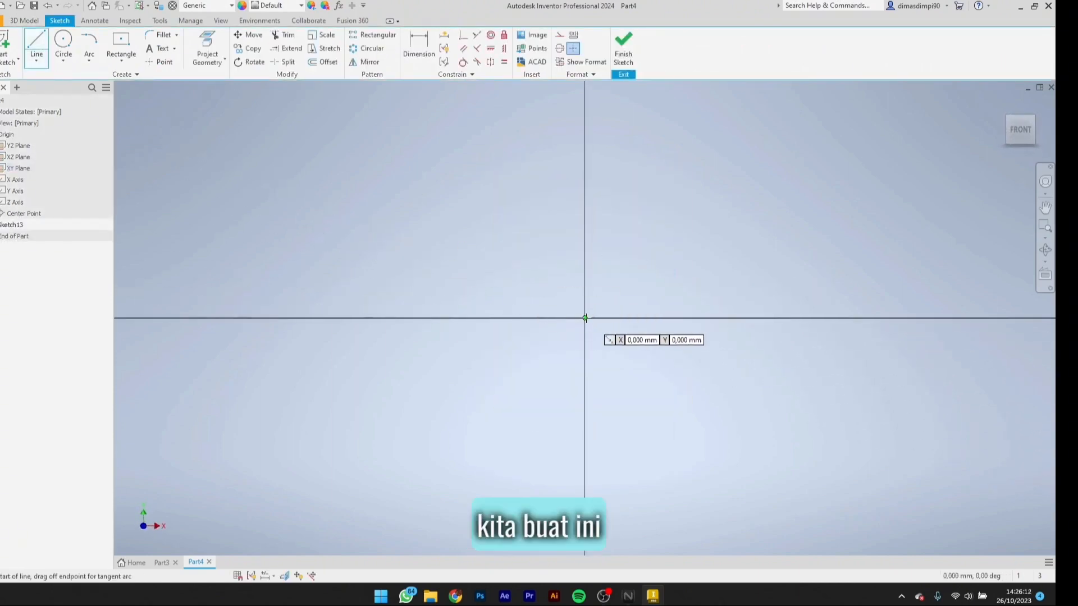
pyautogui.click(584, 318)
pyautogui.click(584, 154)
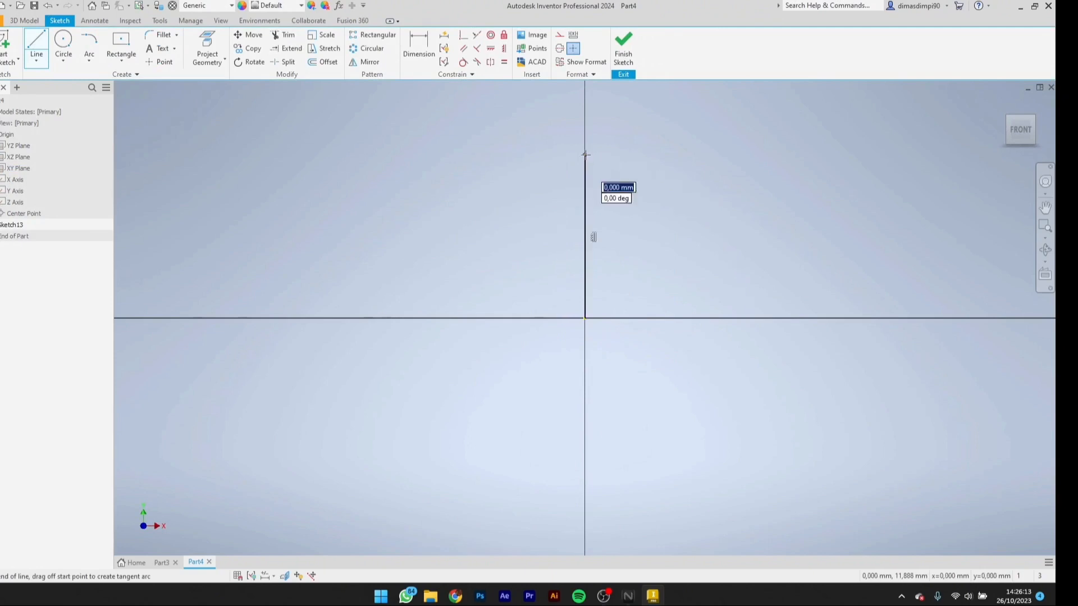
pyautogui.click(540, 155)
pyautogui.click(539, 286)
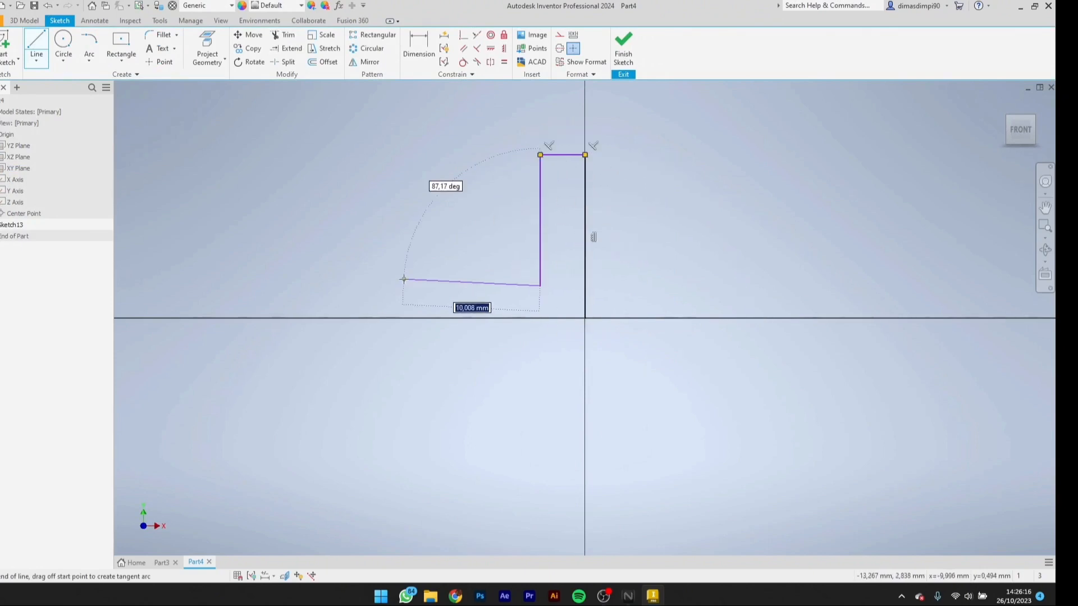
pyautogui.click(432, 285)
pyautogui.click(432, 317)
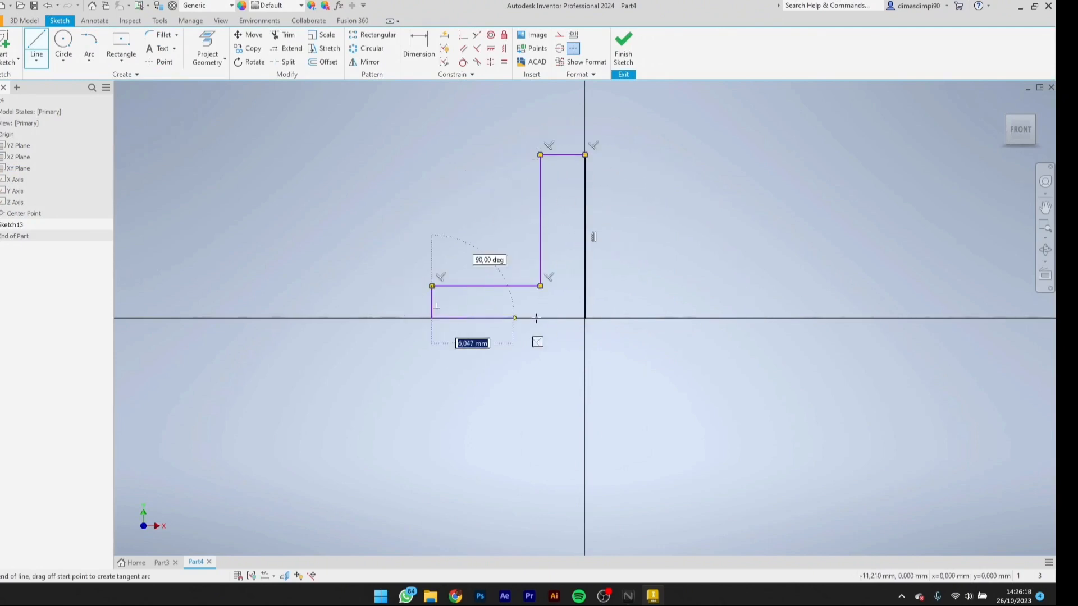
pyautogui.click(585, 318)
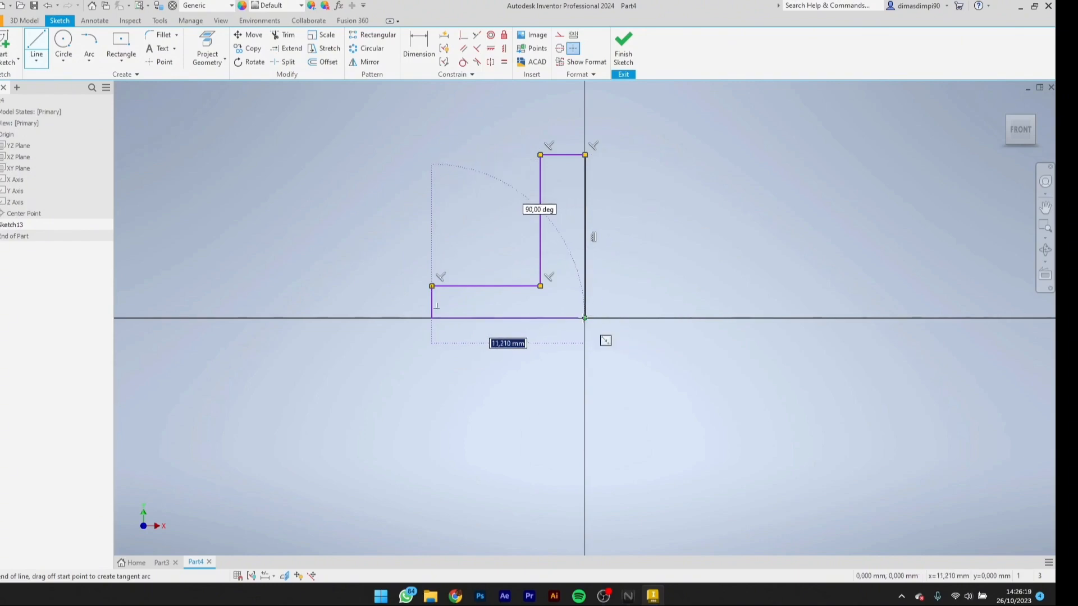
pyautogui.click(617, 64)
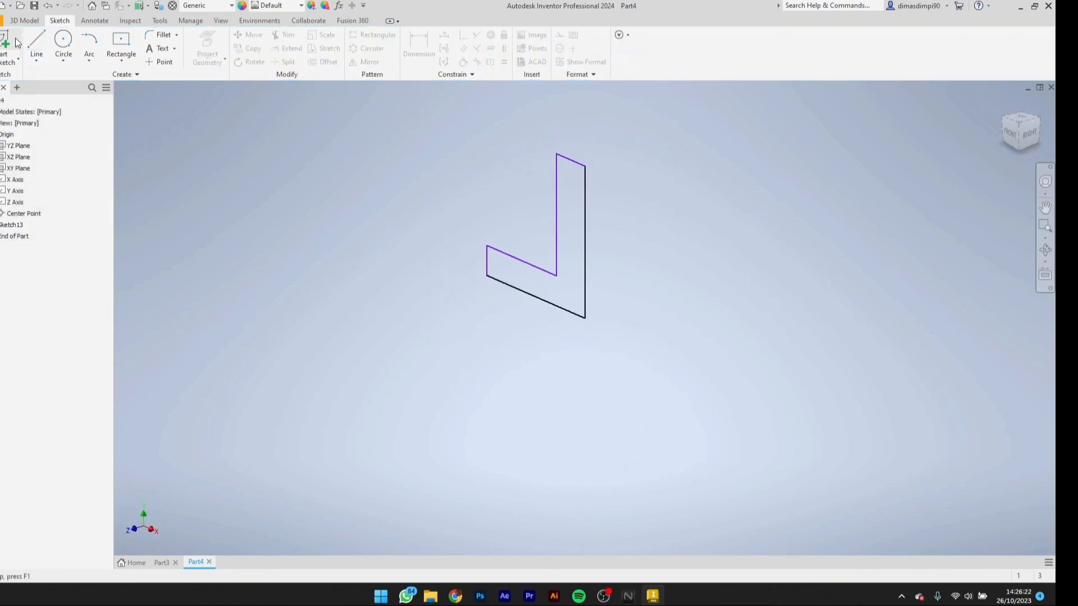
# Step: Extrude the L-shaped profile 5 mm
pyautogui.click(25, 21)
pyautogui.click(37, 45)
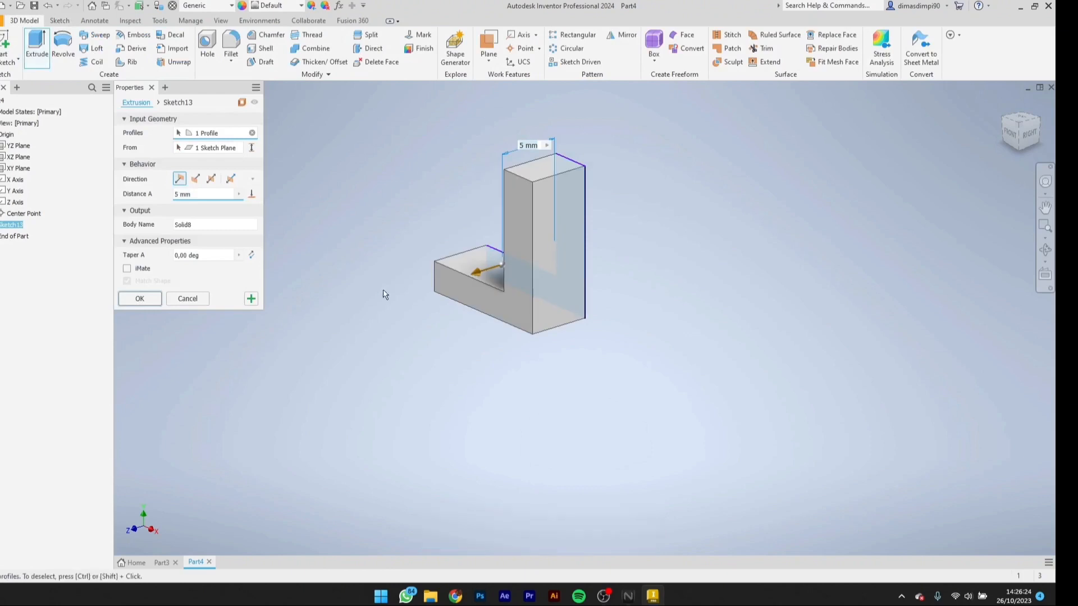
pyautogui.click(150, 299)
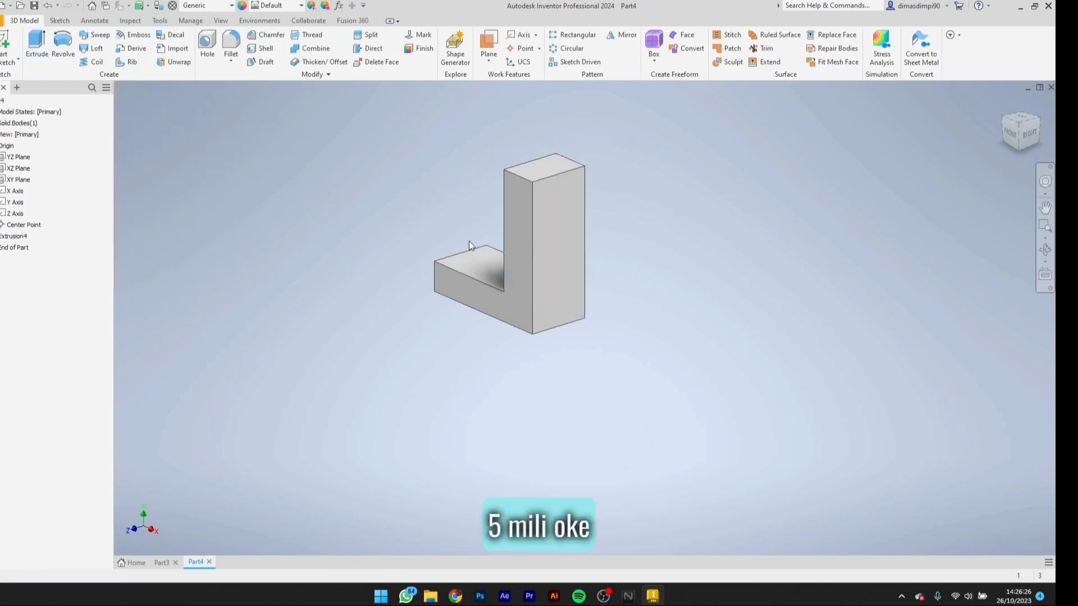
# Step: Create a midplane work plane between the two opposite L-shaped faces of the bracket
pyautogui.scroll(3, 494, 248)
pyautogui.scroll(-2, 494, 248)
pyautogui.moveTo(494, 250)
pyautogui.keyDown('shift'); pyautogui.mouseDown(button='middle')
pyautogui.moveTo(642, 260)
pyautogui.moveTo(507, 250)
pyautogui.mouseUp(button='middle'); pyautogui.keyUp('shift')
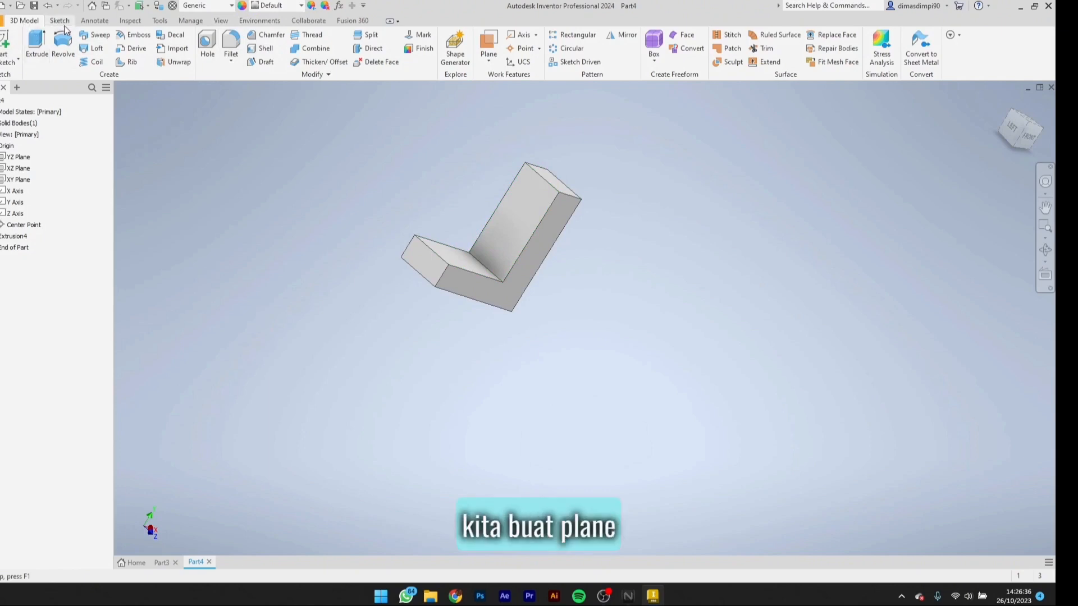
pyautogui.click(493, 47)
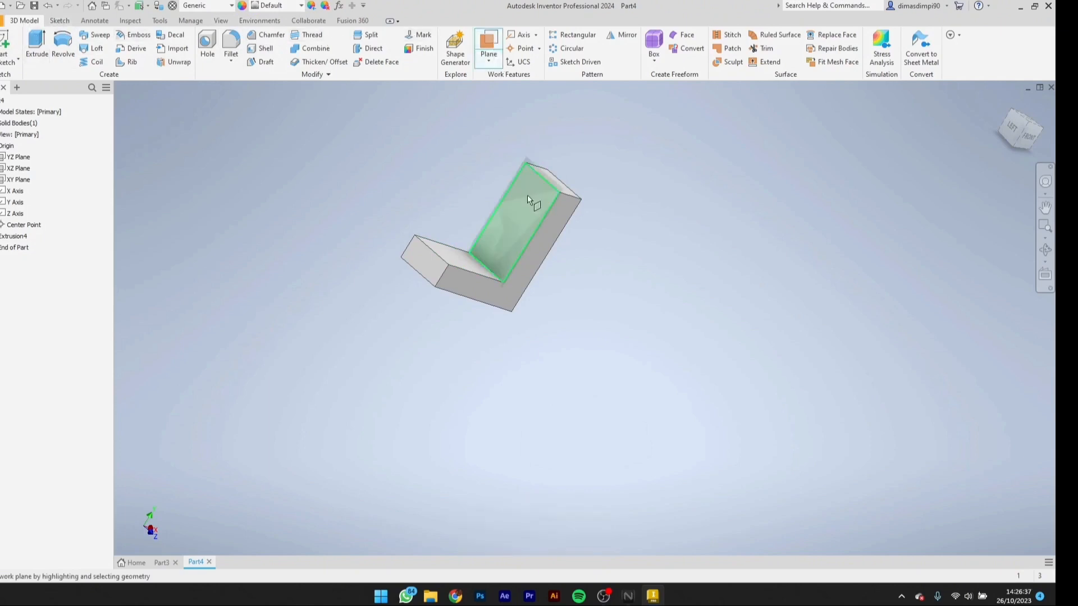
pyautogui.click(495, 64)
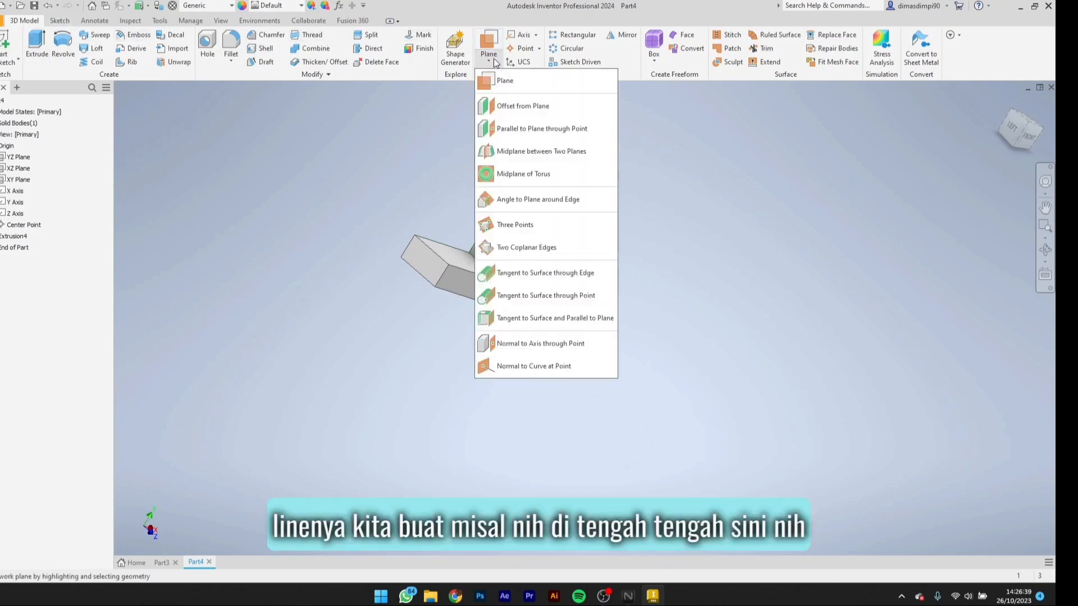
pyautogui.click(502, 159)
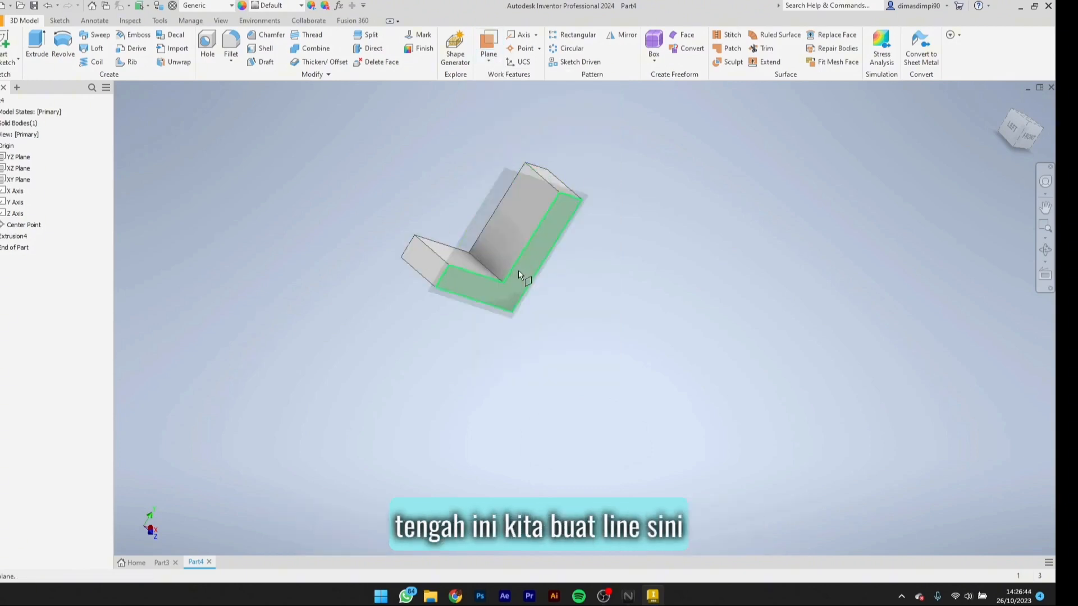
pyautogui.moveTo(518, 271)
pyautogui.keyDown('shift'); pyautogui.mouseDown(button='middle')
pyautogui.moveTo(571, 180)
pyautogui.moveTo(641, 258)
pyautogui.moveTo(538, 195)
pyautogui.mouseUp(button='middle'); pyautogui.keyUp('shift')
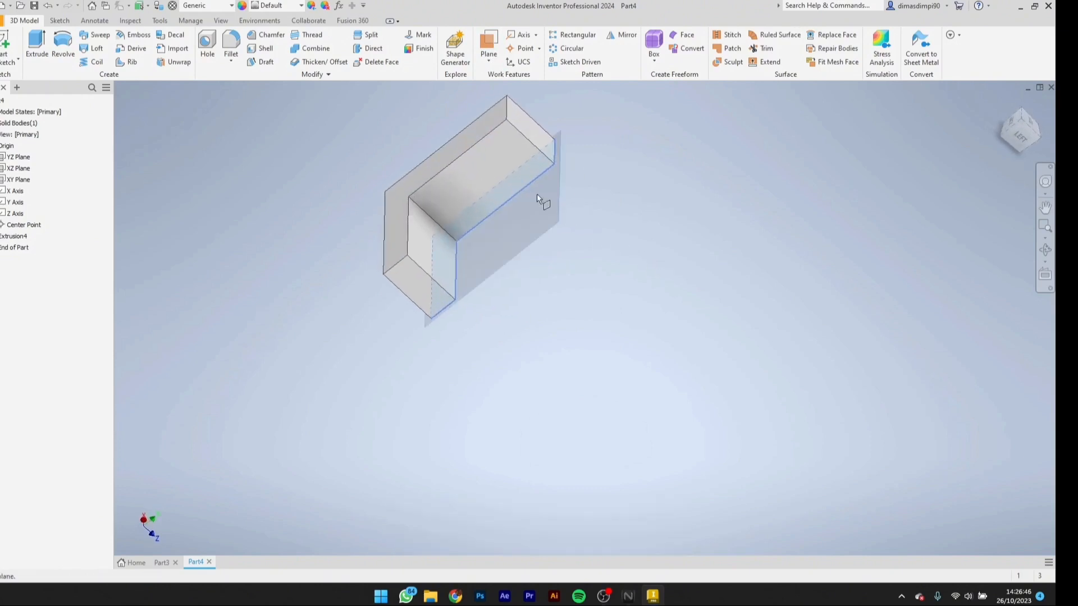
pyautogui.click(469, 140)
pyautogui.keyDown('shift'); pyautogui.moveTo(469, 140); pyautogui.dragTo(502, 208, button='middle'); pyautogui.keyUp('shift')
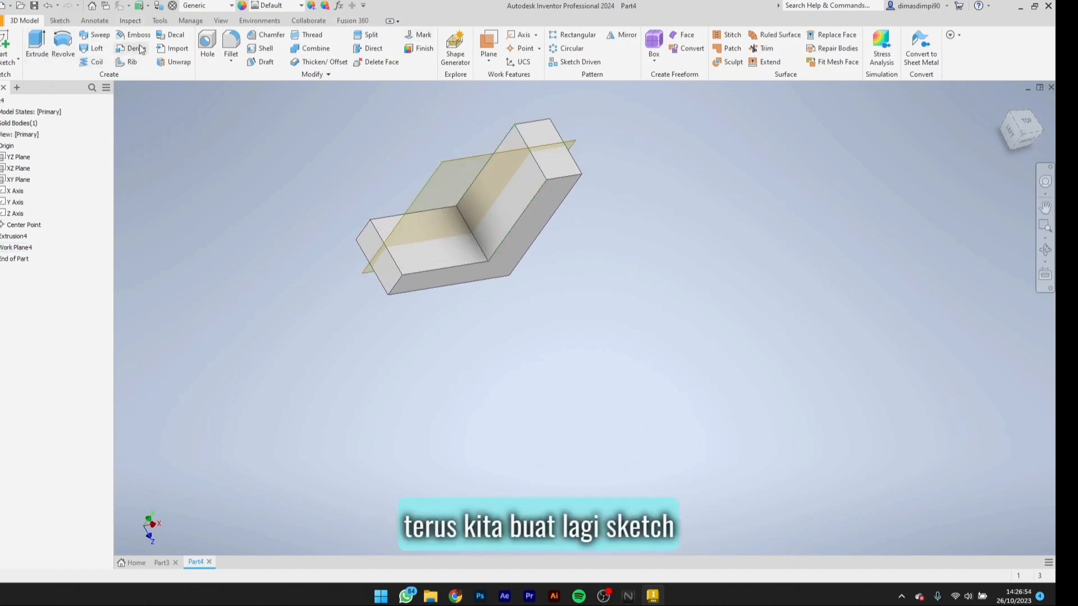
# Step: Sketch a diagonal line on the midplane from near the top of the upright's inner face to the base leg's upper edge and finish the sketch
pyautogui.click(59, 21)
pyautogui.click(36, 44)
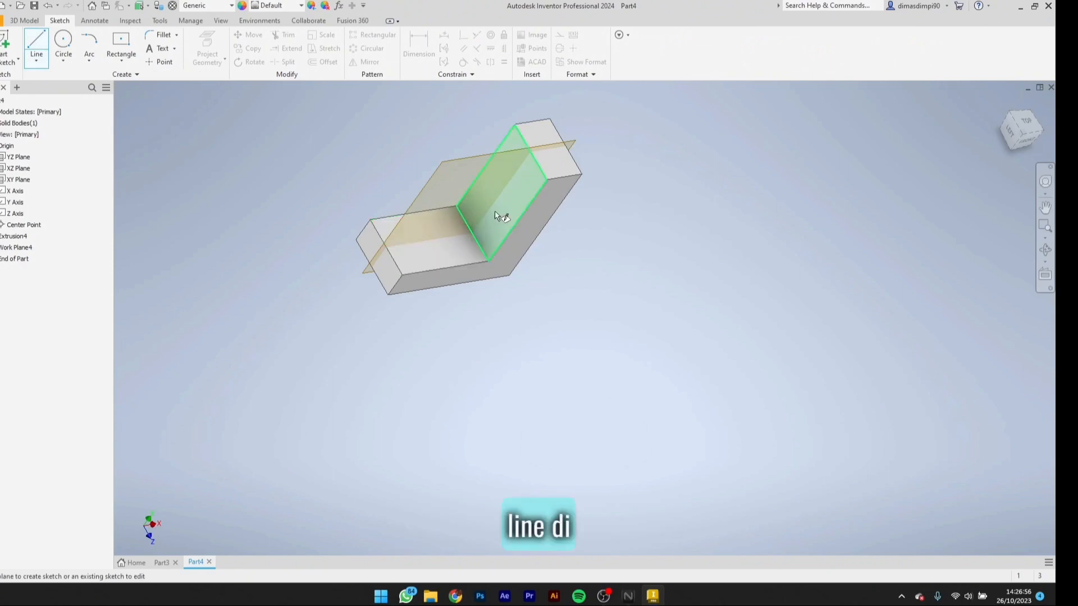
pyautogui.click(466, 159)
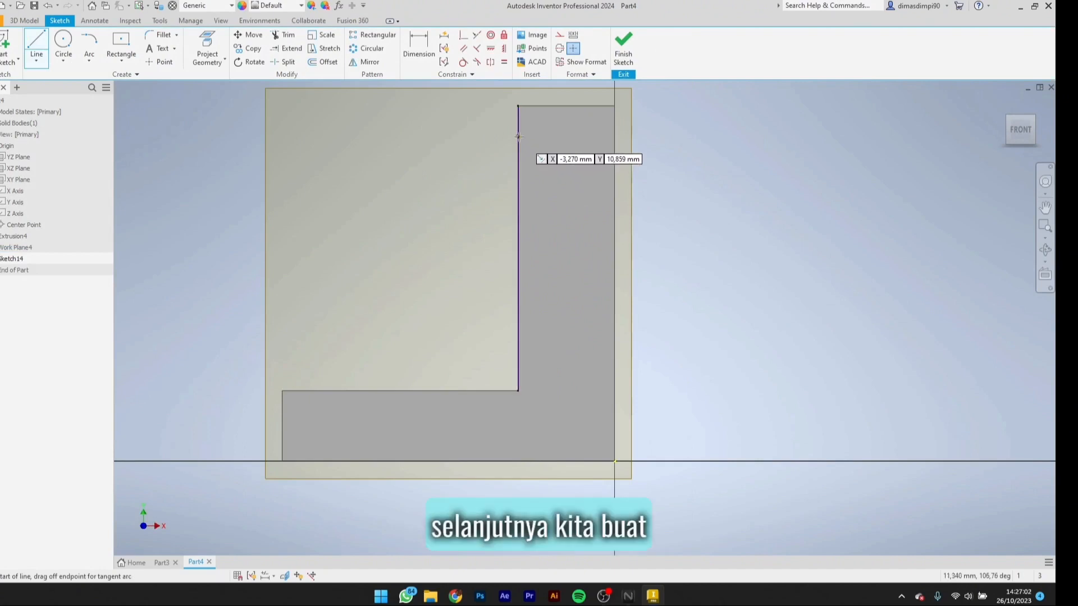
pyautogui.click(519, 136)
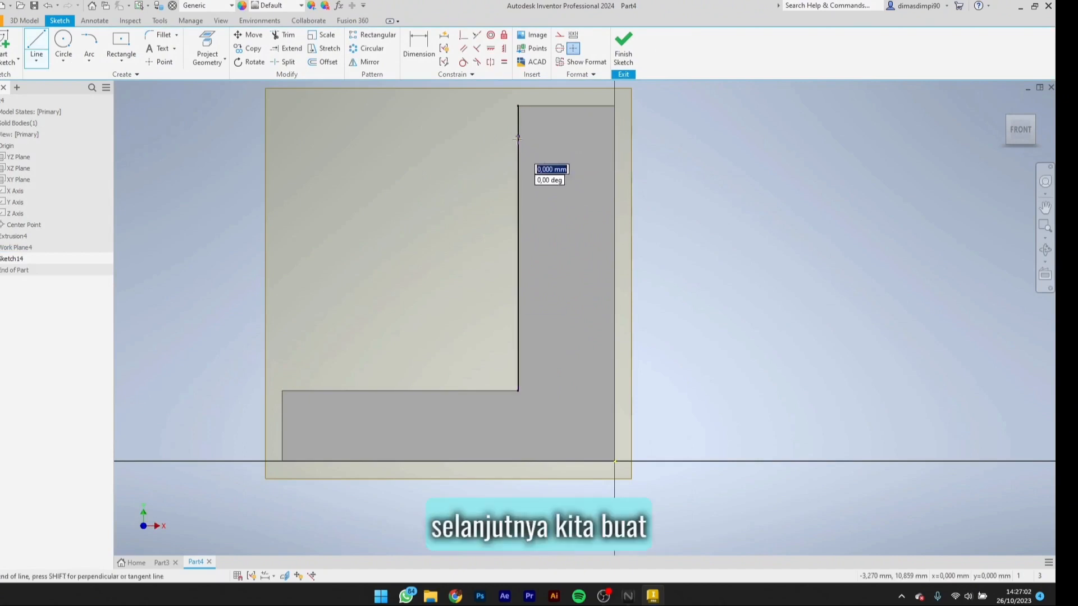
pyautogui.doubleClick(330, 391)
pyautogui.press('Escape')
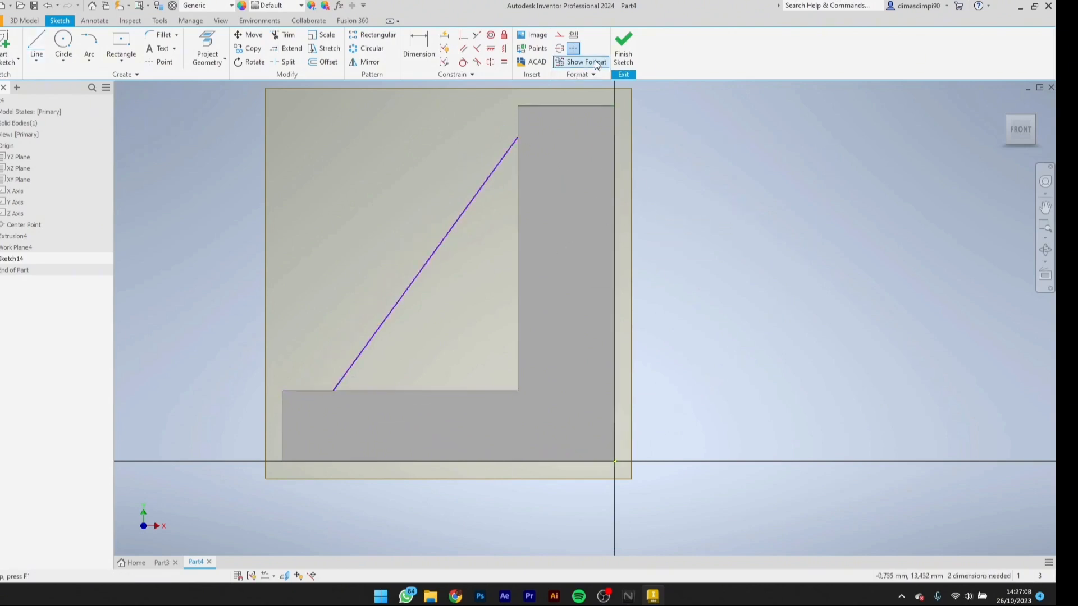
pyautogui.click(623, 45)
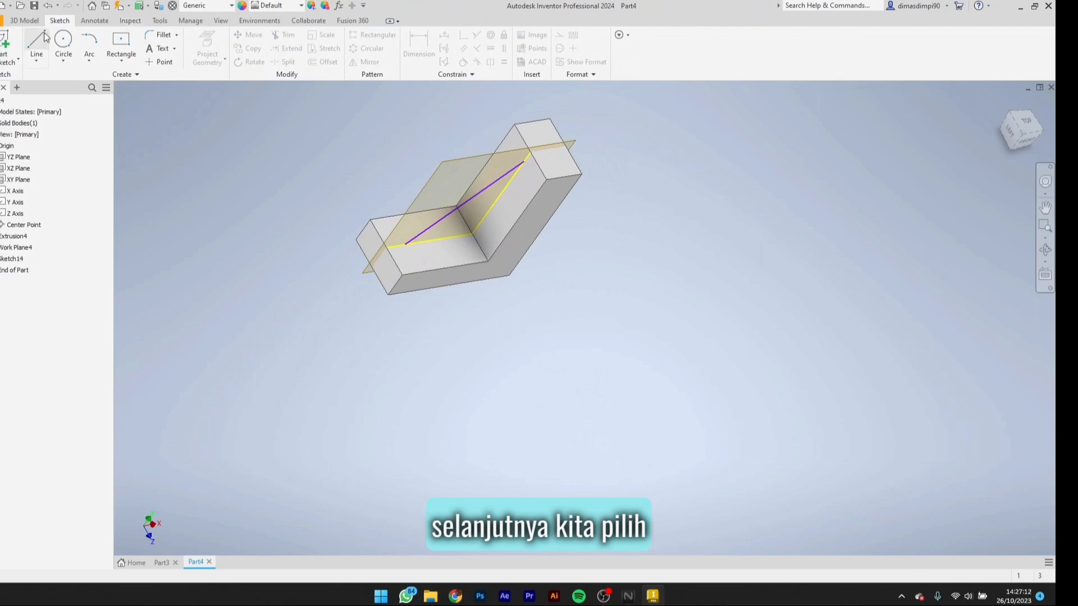
# Step: Create a 2 mm thick rib parallel to the sketch plane from the diagonal line between the two legs
pyautogui.click(31, 21)
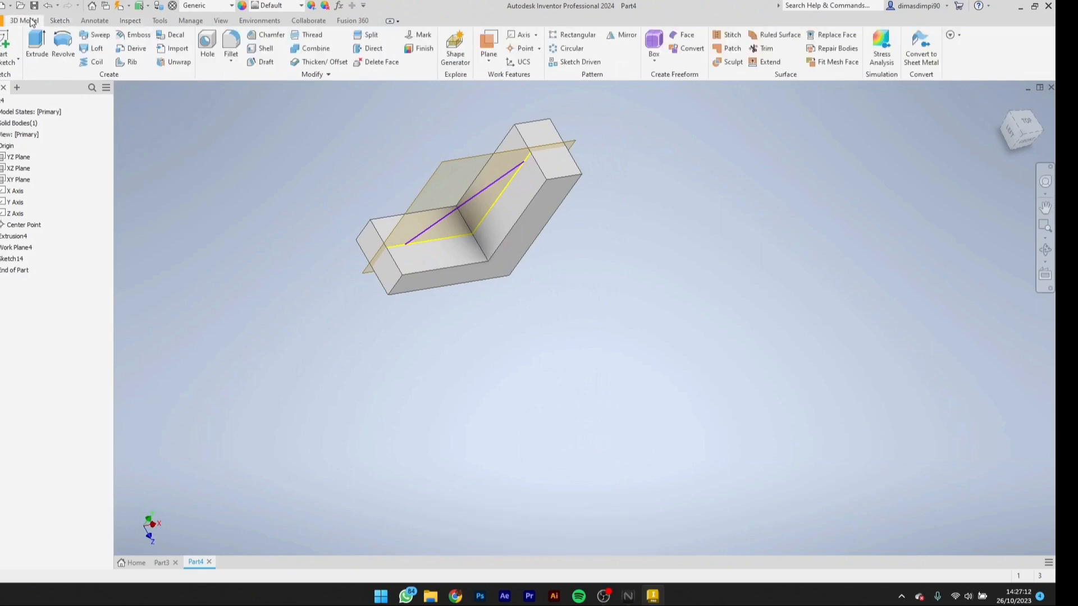
pyautogui.click(130, 63)
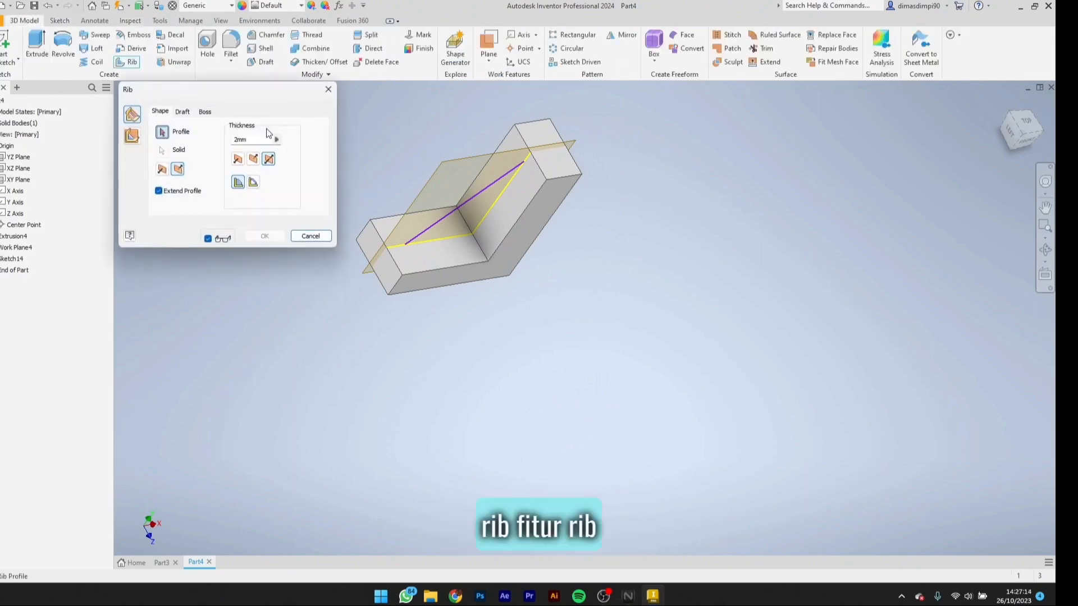
pyautogui.click(134, 137)
pyautogui.keyDown('shift'); pyautogui.moveTo(404, 189); pyautogui.dragTo(385, 157, button='middle'); pyautogui.keyUp('shift')
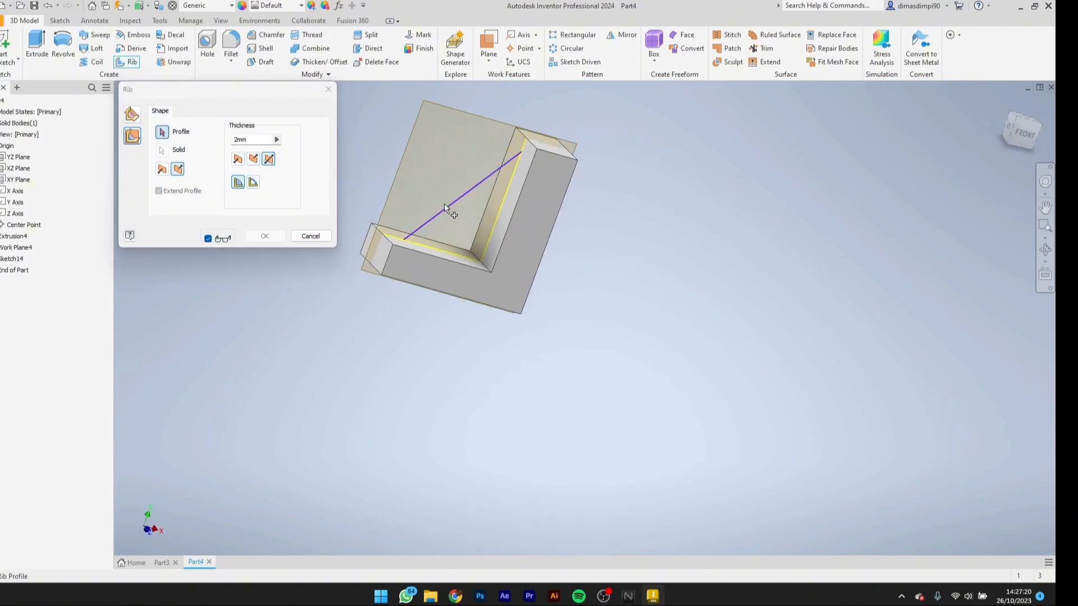
pyautogui.click(444, 205)
pyautogui.moveTo(465, 265)
pyautogui.keyDown('shift'); pyautogui.mouseDown(button='middle')
pyautogui.moveTo(474, 342)
pyautogui.moveTo(471, 209)
pyautogui.moveTo(428, 230)
pyautogui.moveTo(700, 236)
pyautogui.moveTo(567, 229)
pyautogui.mouseUp(button='middle'); pyautogui.keyUp('shift')
pyautogui.click(272, 235)
pyautogui.scroll(-5, 567, 228)
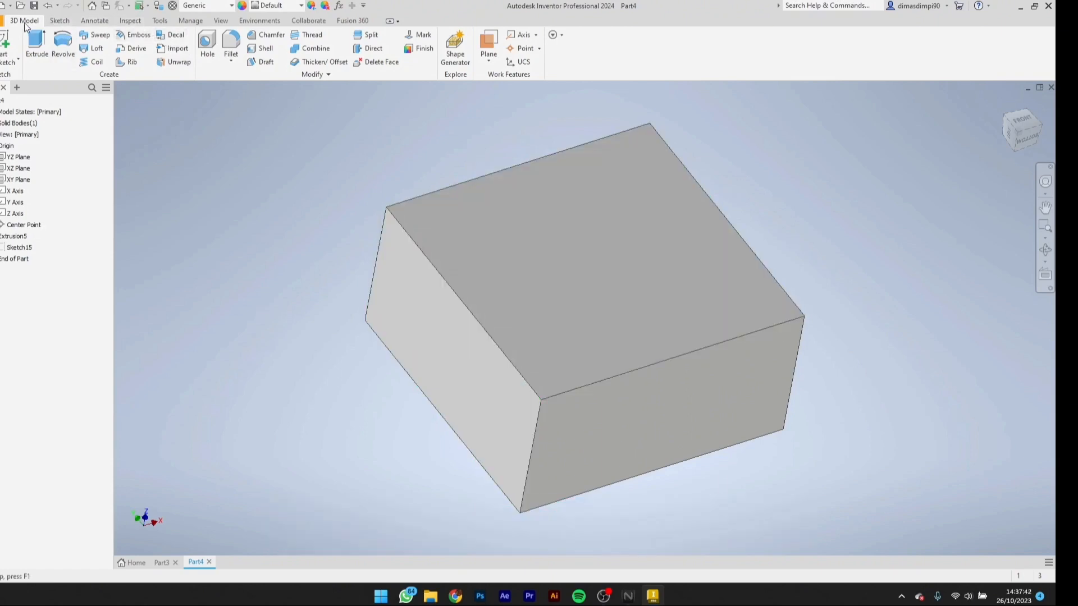
pyautogui.click(488, 43)
pyautogui.click(553, 285)
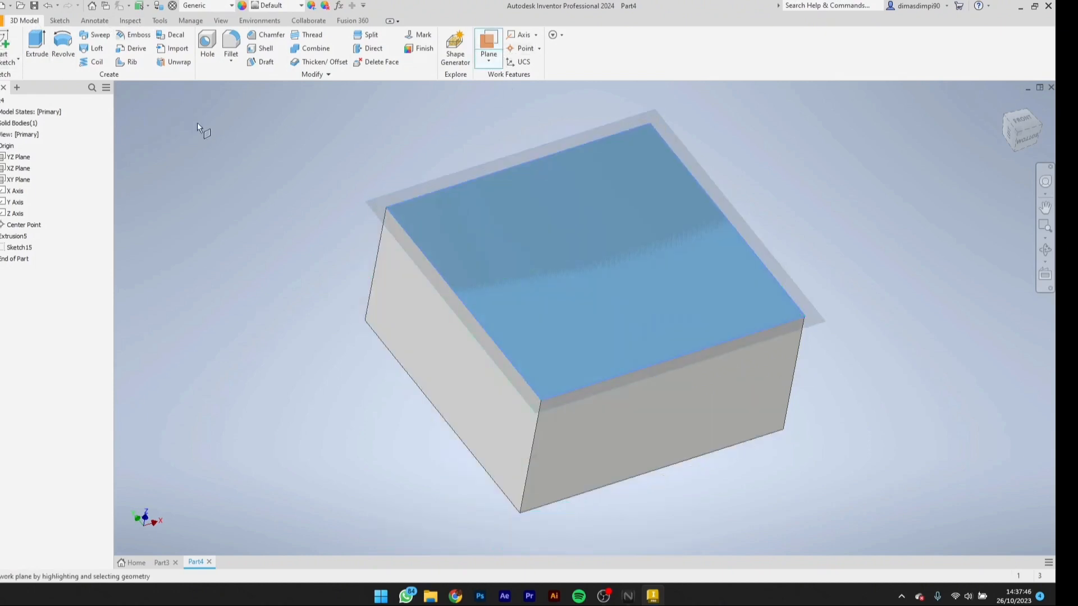
pyautogui.press('Escape')
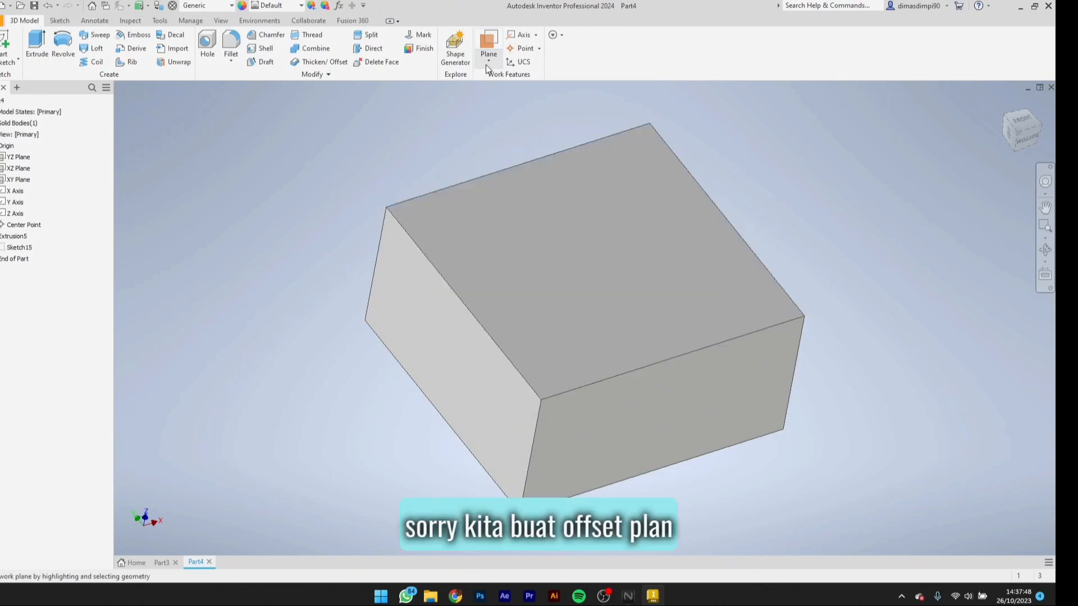
# Step: Create a work plane offset 10 mm from the block's large upper face
pyautogui.click(487, 63)
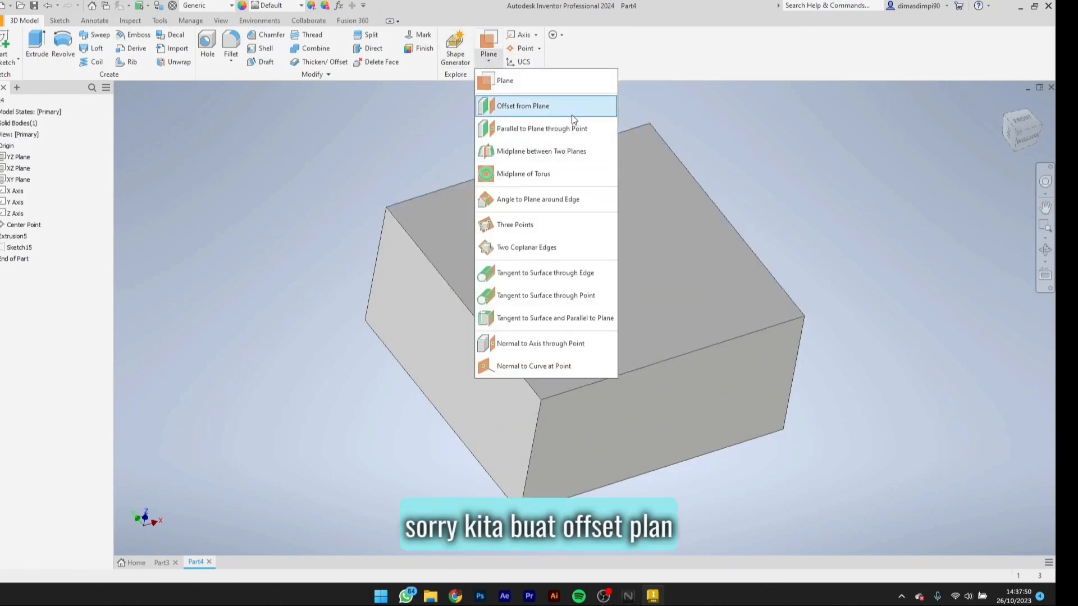
pyautogui.click(574, 107)
pyautogui.click(603, 253)
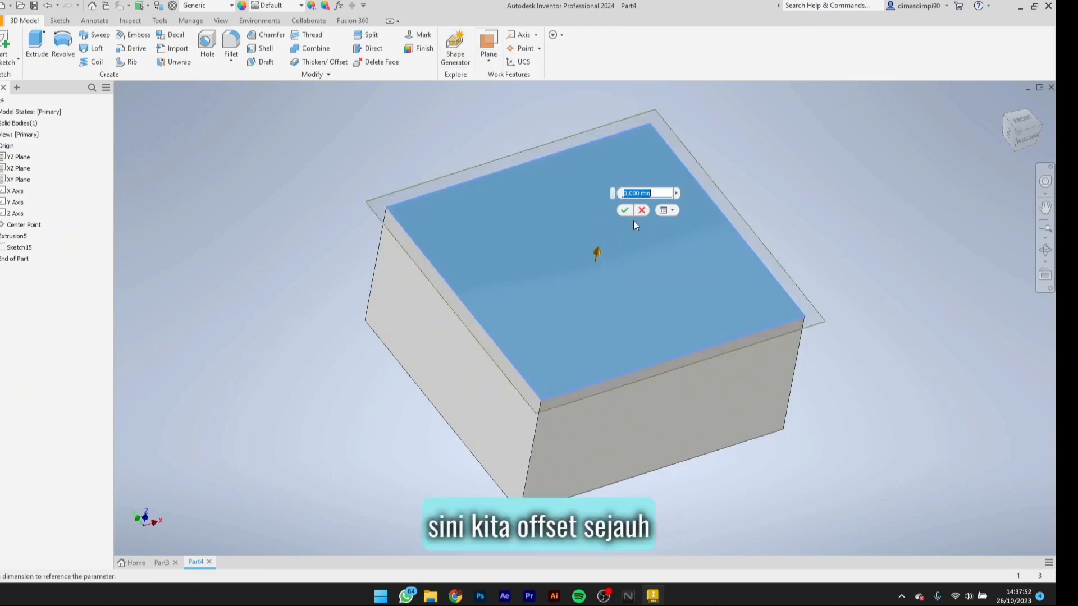
pyautogui.write('10')
pyautogui.press('Return')
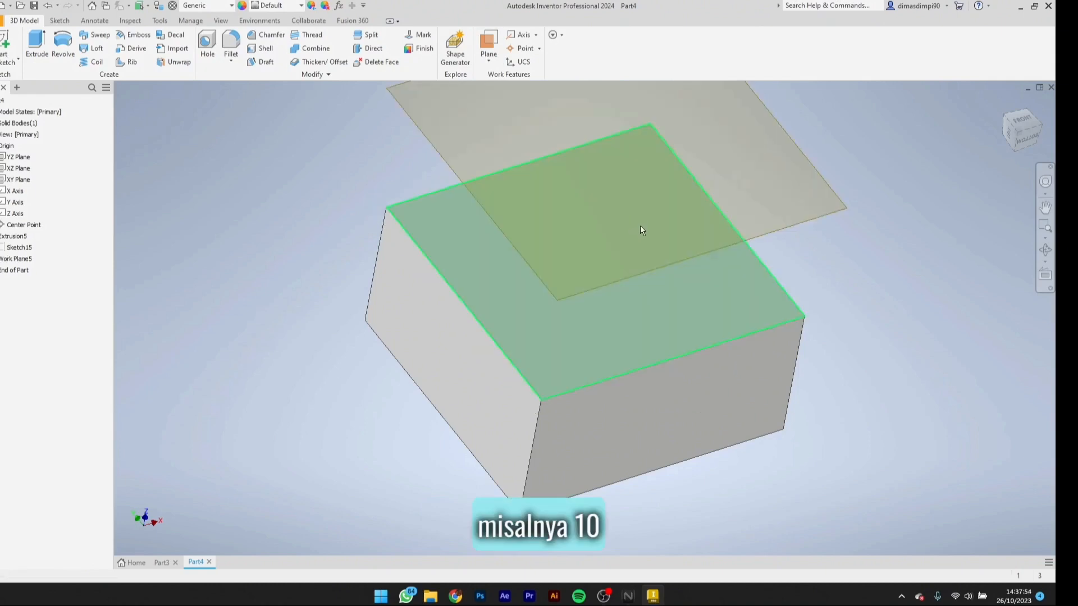
# Step: Start a sketch on the offset work plane and choose the unsri2 picture from Downloads as the image to insert
pyautogui.click(429, 134)
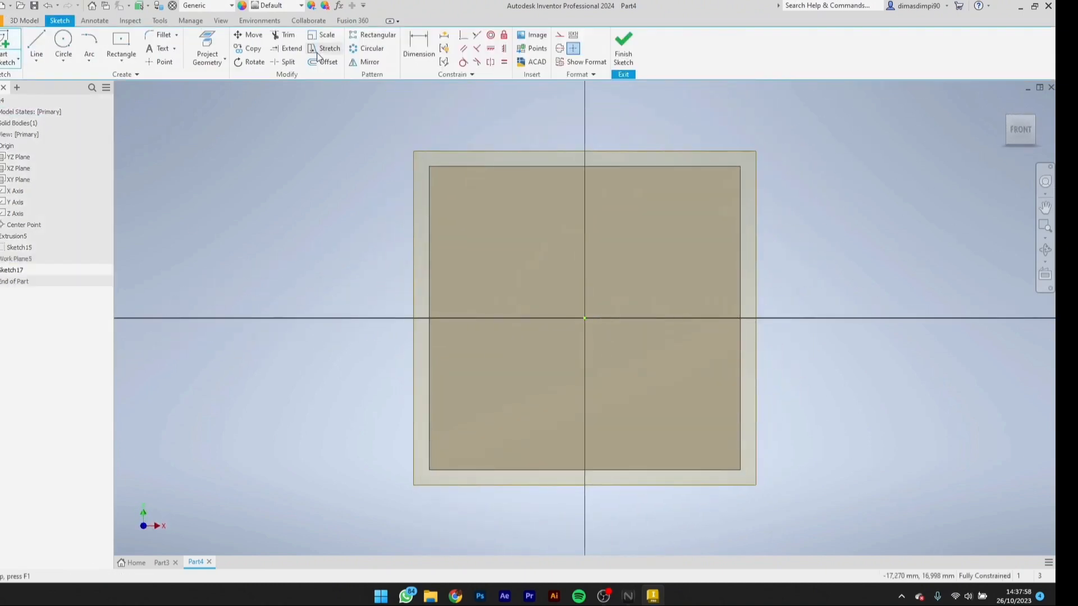
pyautogui.click(532, 37)
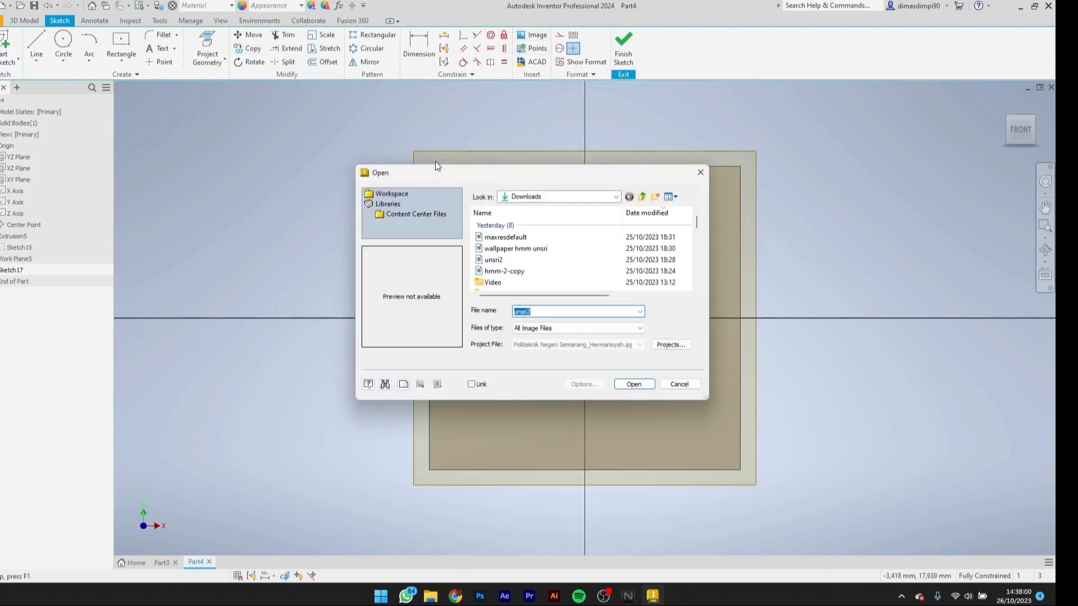
pyautogui.click(498, 260)
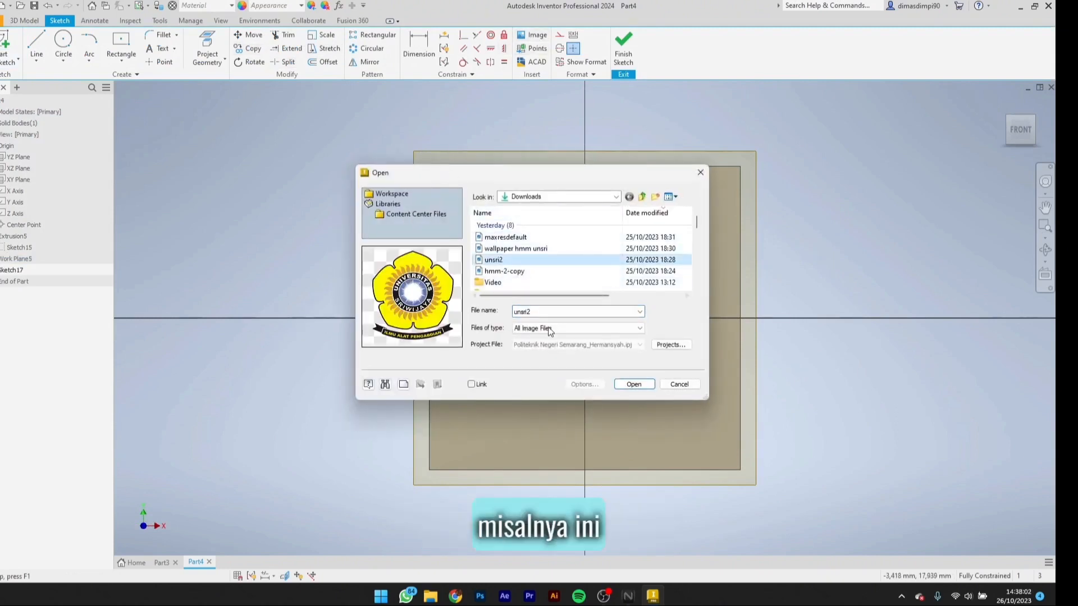
pyautogui.click(563, 269)
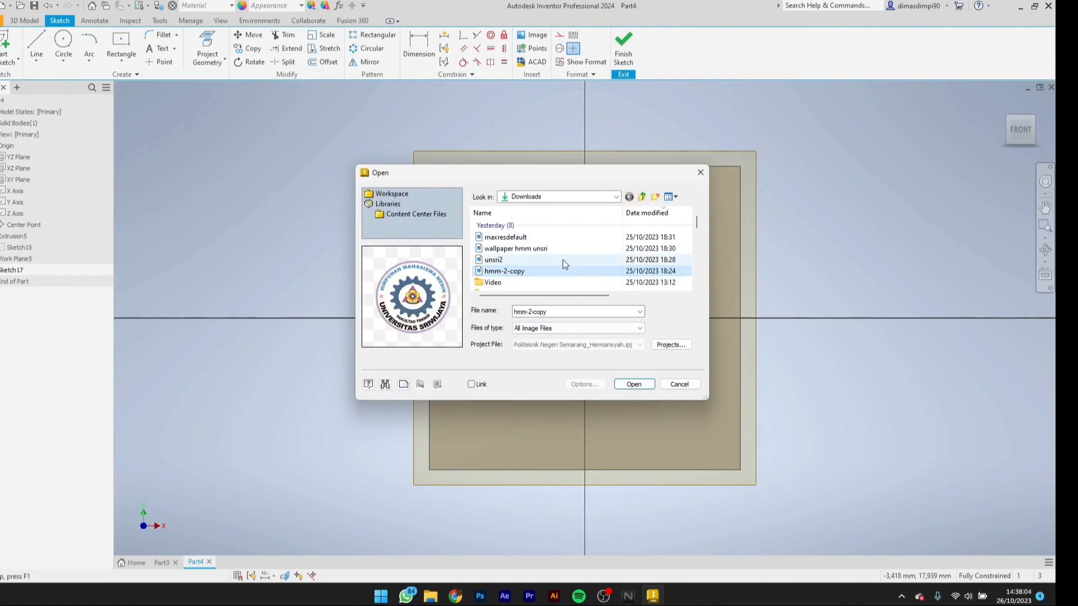
pyautogui.click(563, 260)
pyautogui.click(633, 385)
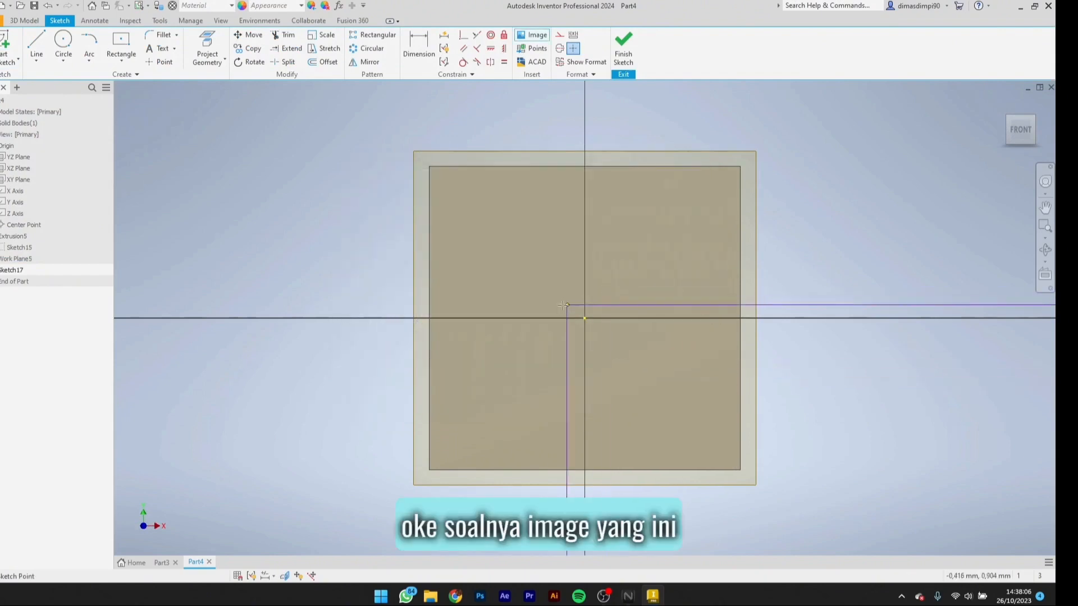
# Step: Place the logo image in the sketch, shrink it to fit within the block's outline, and finish the sketch
pyautogui.click(257, 117)
pyautogui.scroll(-5, 426, 212)
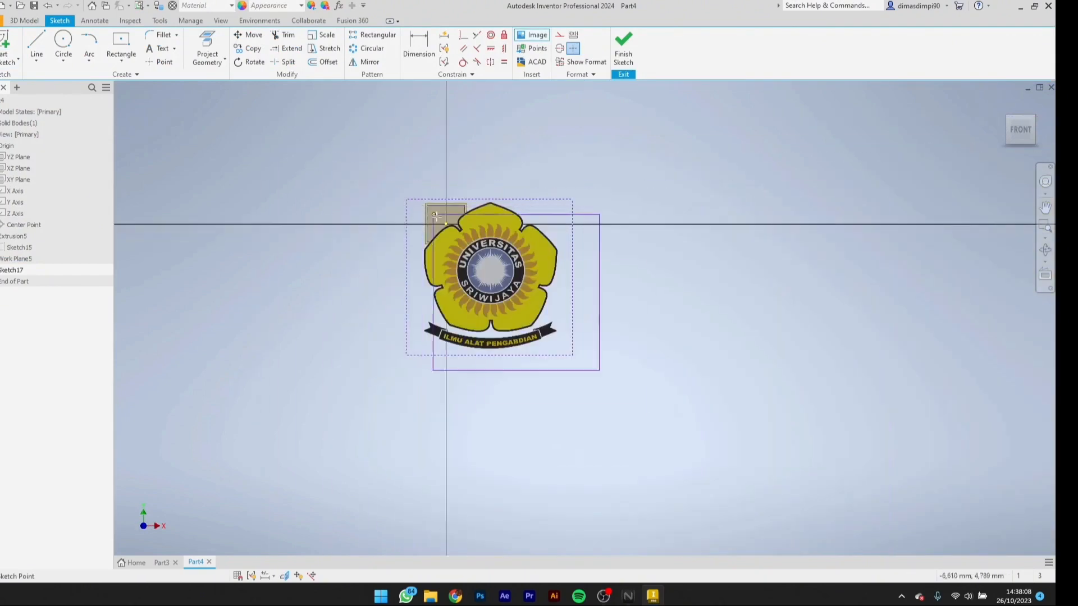
pyautogui.click(570, 353)
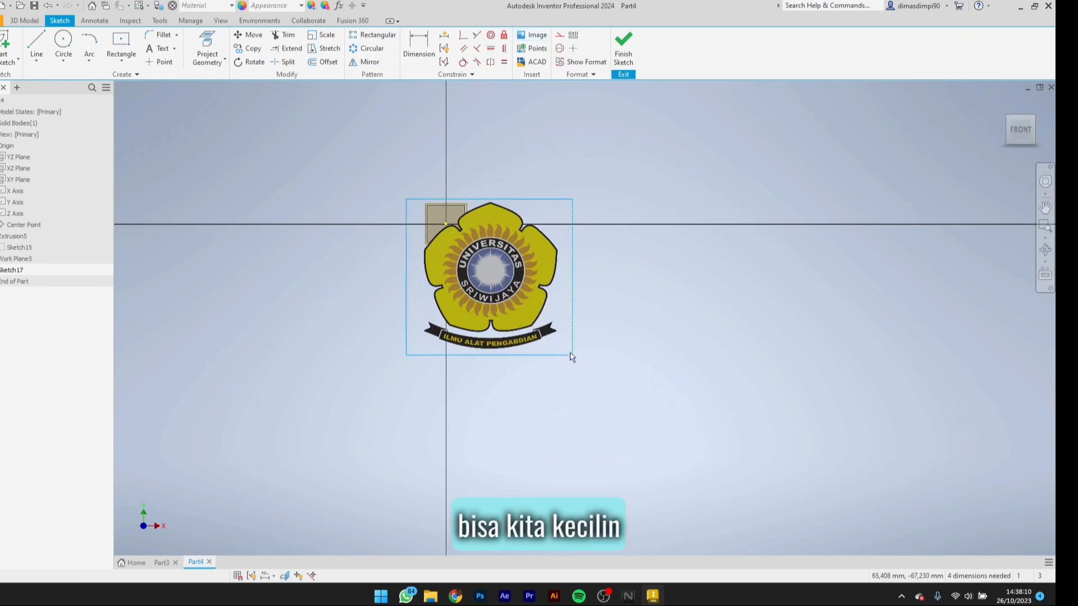
pyautogui.moveTo(573, 355); pyautogui.dragTo(445, 224)
pyautogui.click(623, 50)
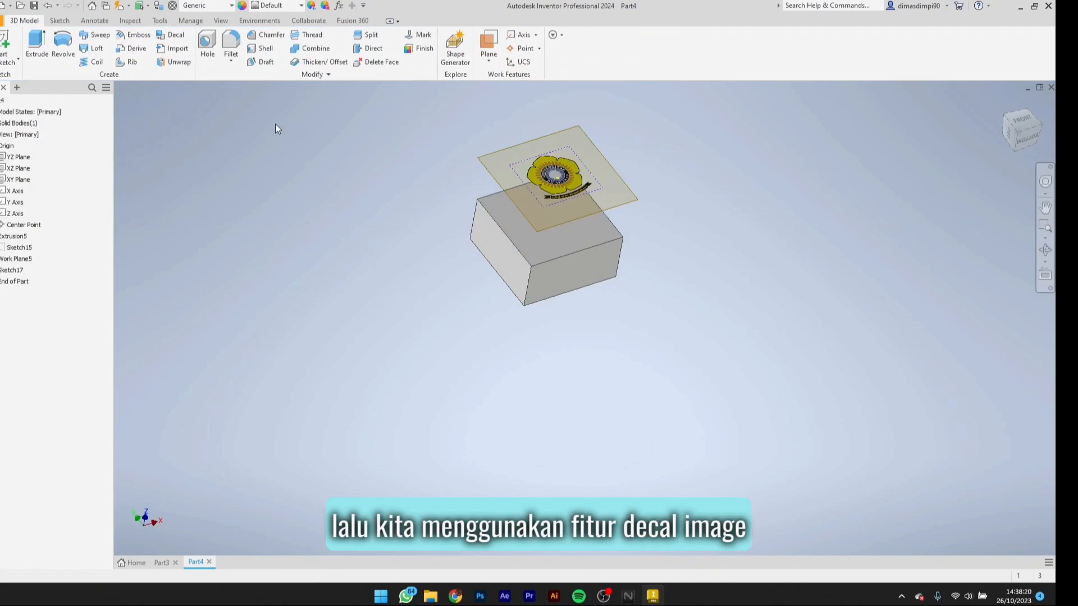
# Step: Create a decal of the logo image on the block's face below the work plane, with Wrap to Face enabled
pyautogui.click(171, 35)
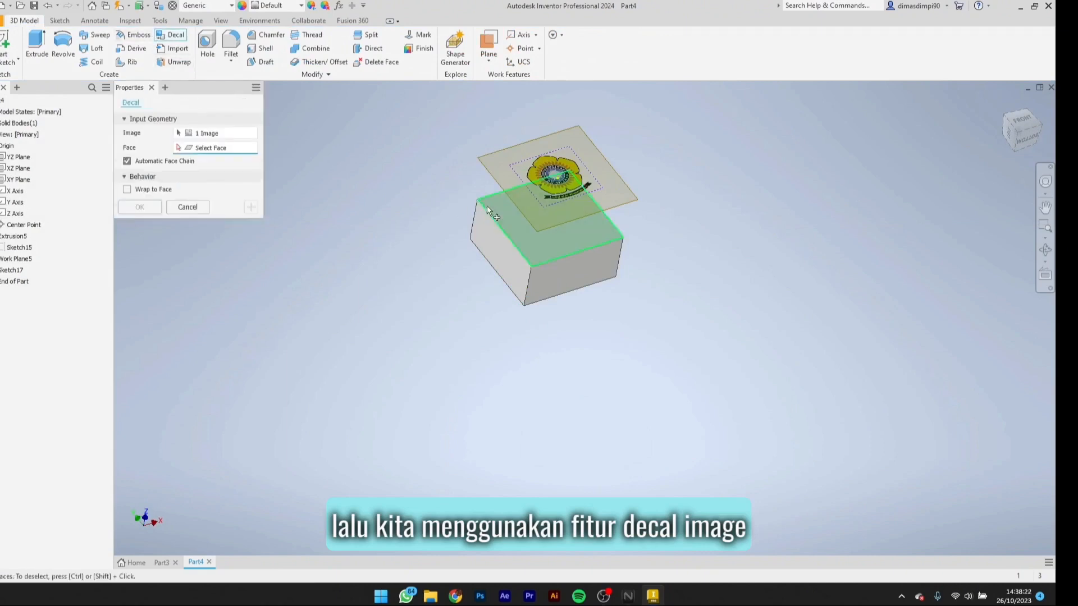
pyautogui.click(227, 135)
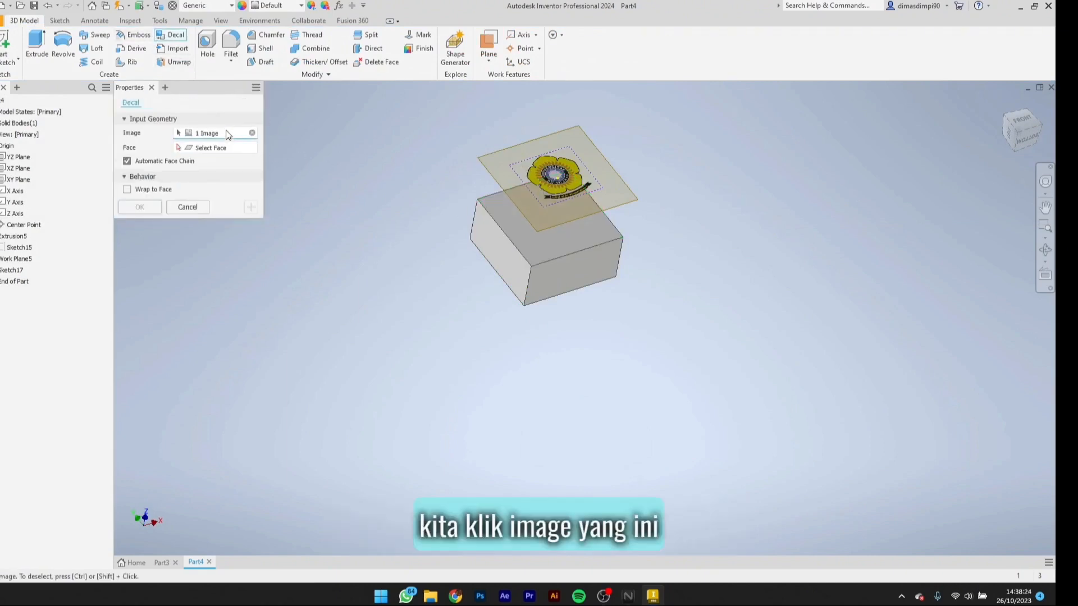
pyautogui.scroll(5, 537, 170)
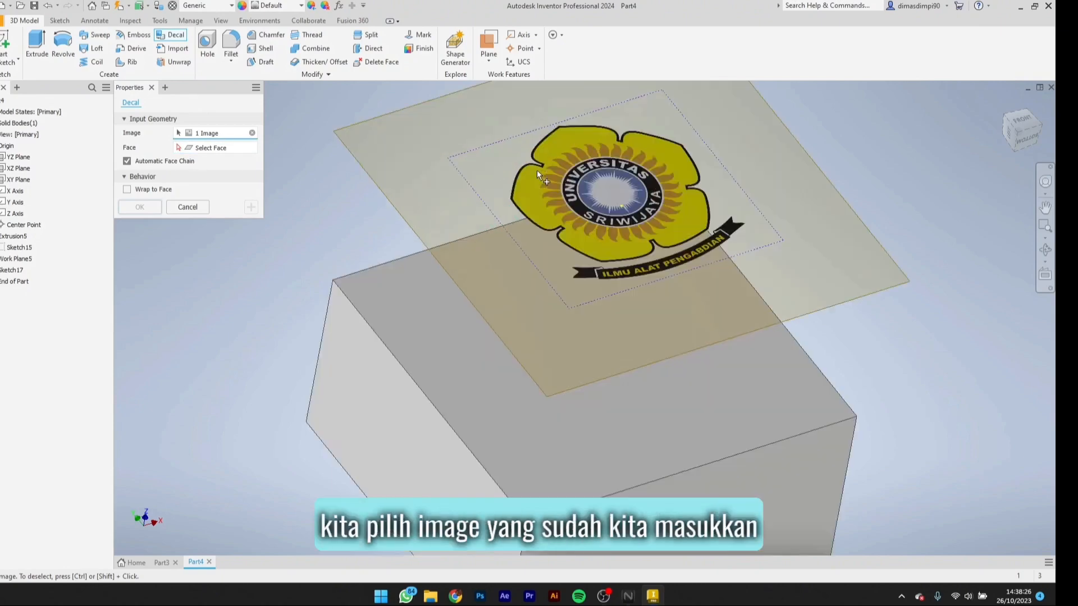
pyautogui.scroll(-5, 537, 289)
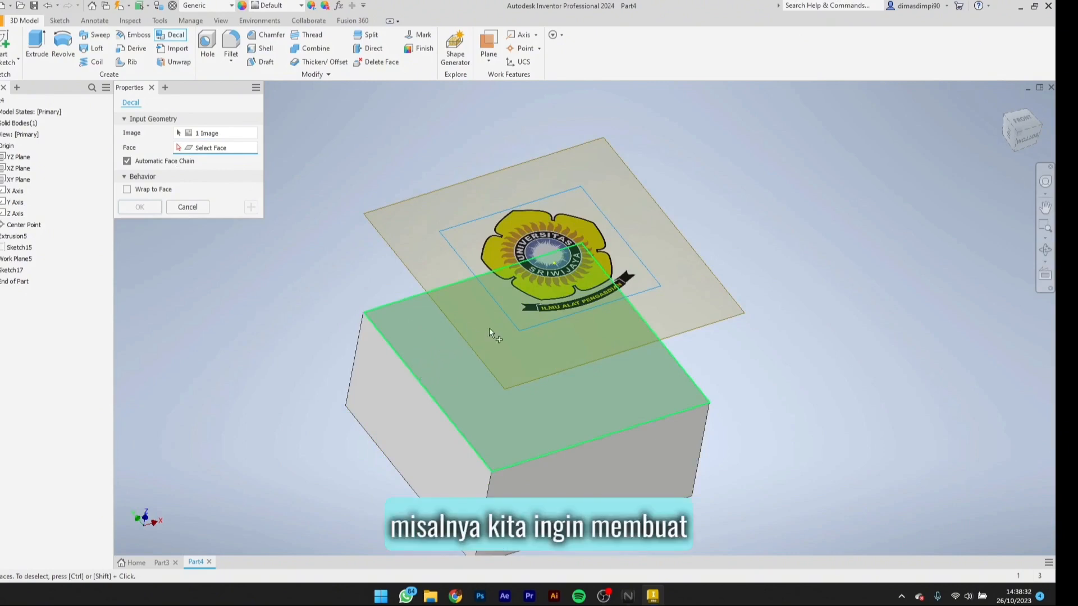
pyautogui.click(506, 420)
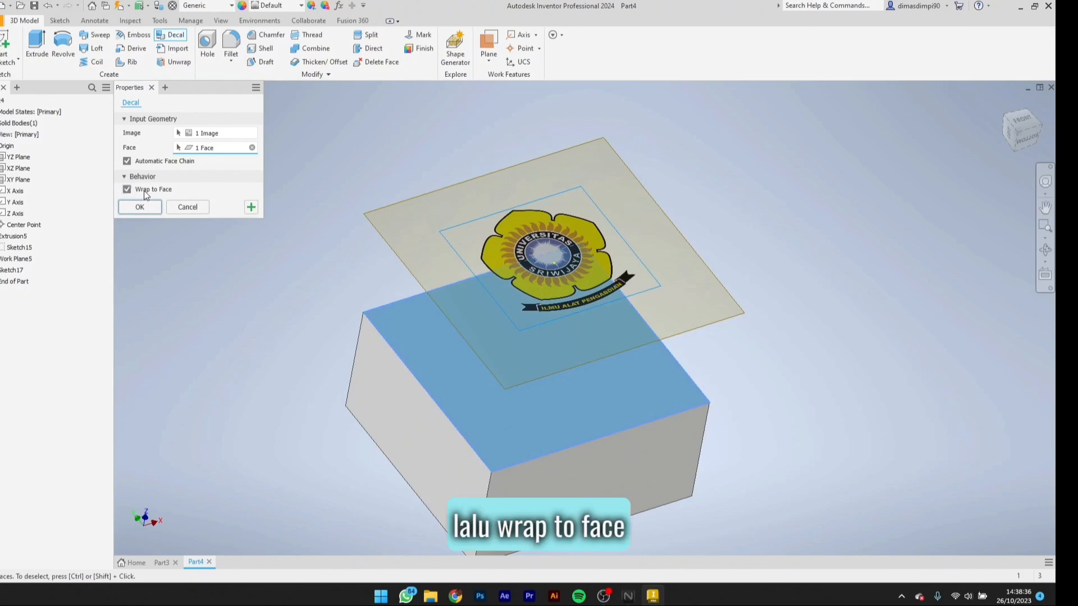
pyautogui.click(140, 208)
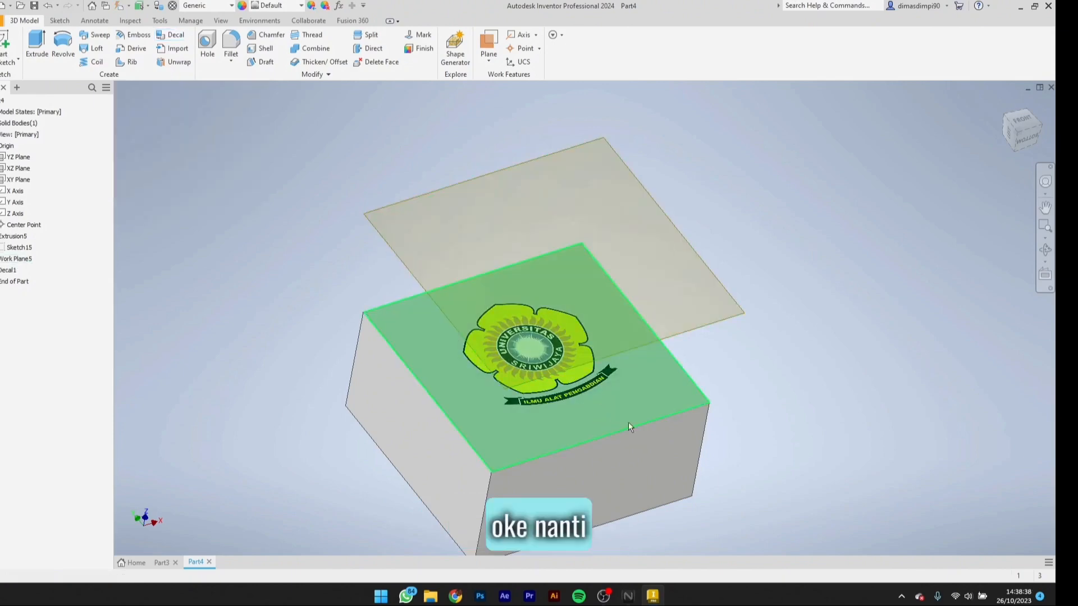
# Step: Import the WankelEngine2 STEP file into the part with the Convert Model option as a multi-body part
pyautogui.keyDown('shift'); pyautogui.moveTo(658, 427); pyautogui.dragTo(612, 413, button='middle'); pyautogui.keyUp('shift')
pyautogui.scroll(-8, 560, 403)
pyautogui.scroll(5, 569, 407)
pyautogui.scroll(6, 638, 406)
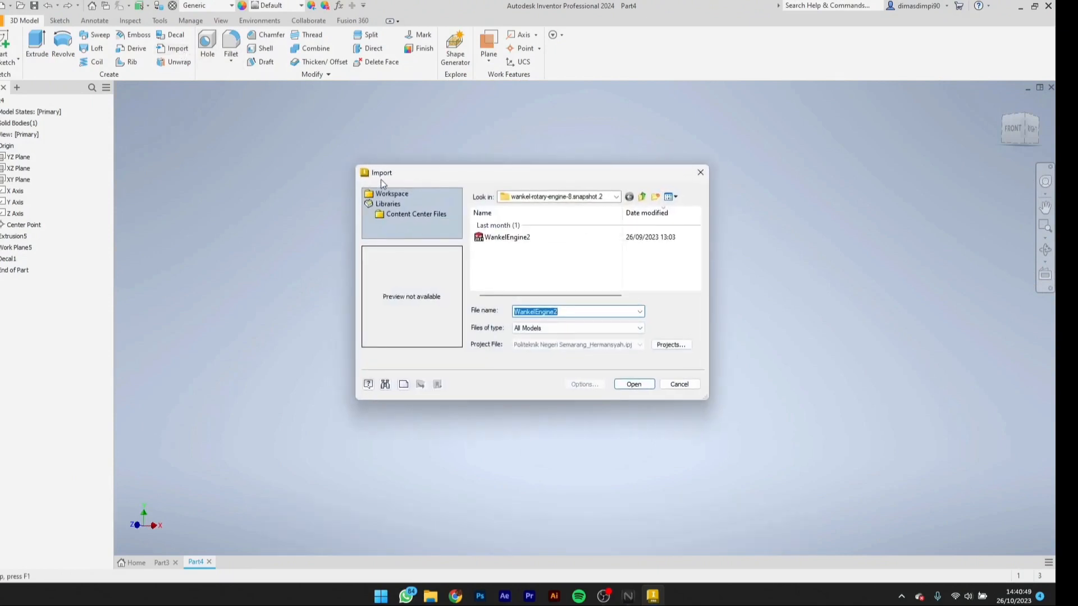
pyautogui.moveTo(380, 180); pyautogui.dragTo(360, 128)
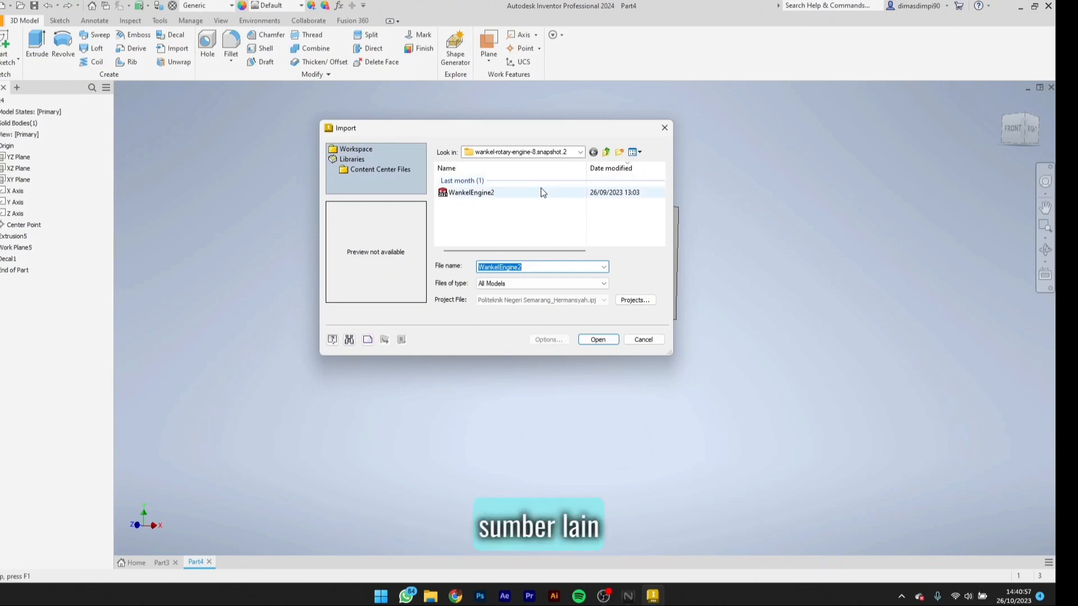
pyautogui.click(492, 197)
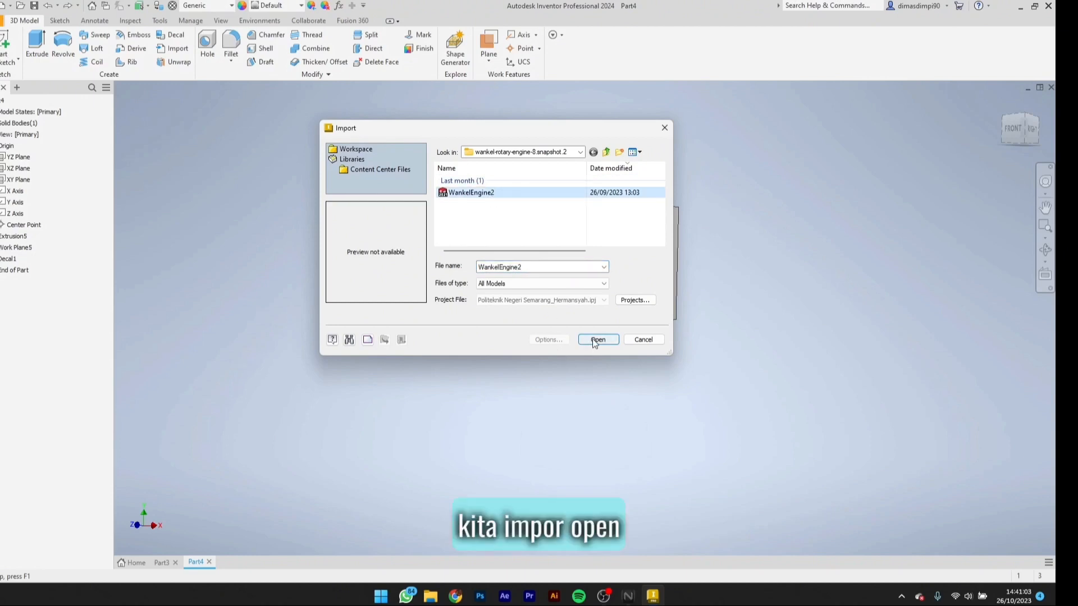
pyautogui.click(596, 340)
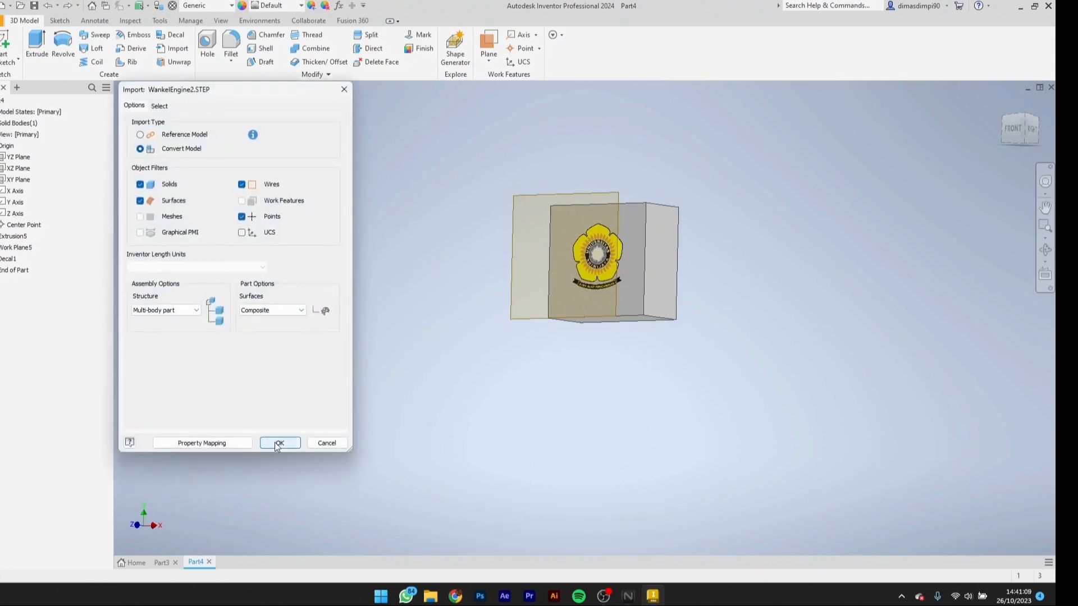
pyautogui.click(280, 442)
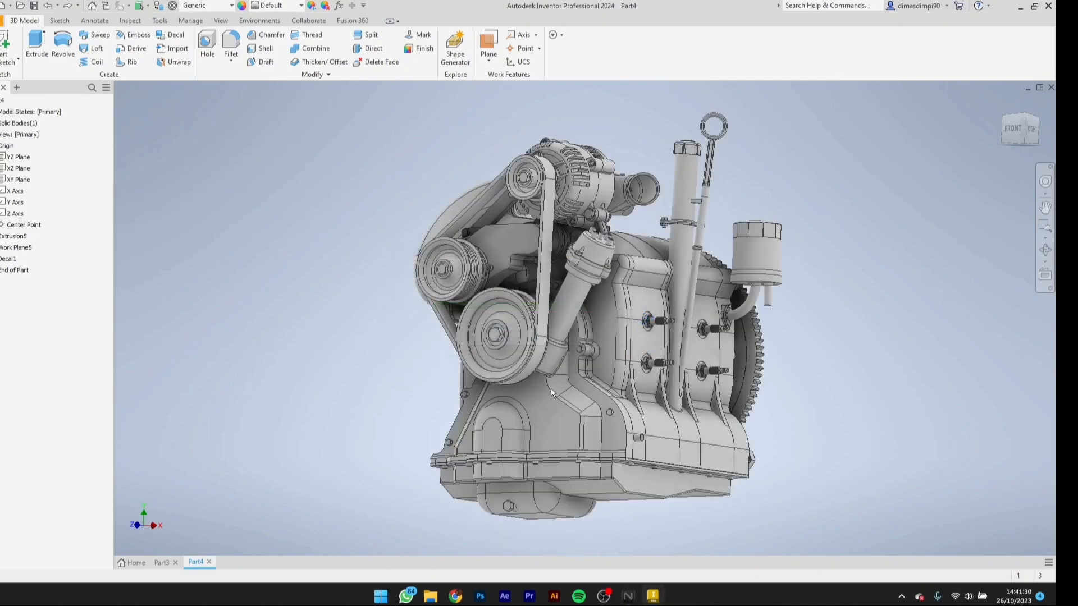
# Step: Examine the imported engine model up close and as a whole
pyautogui.scroll(-5, 550, 347)
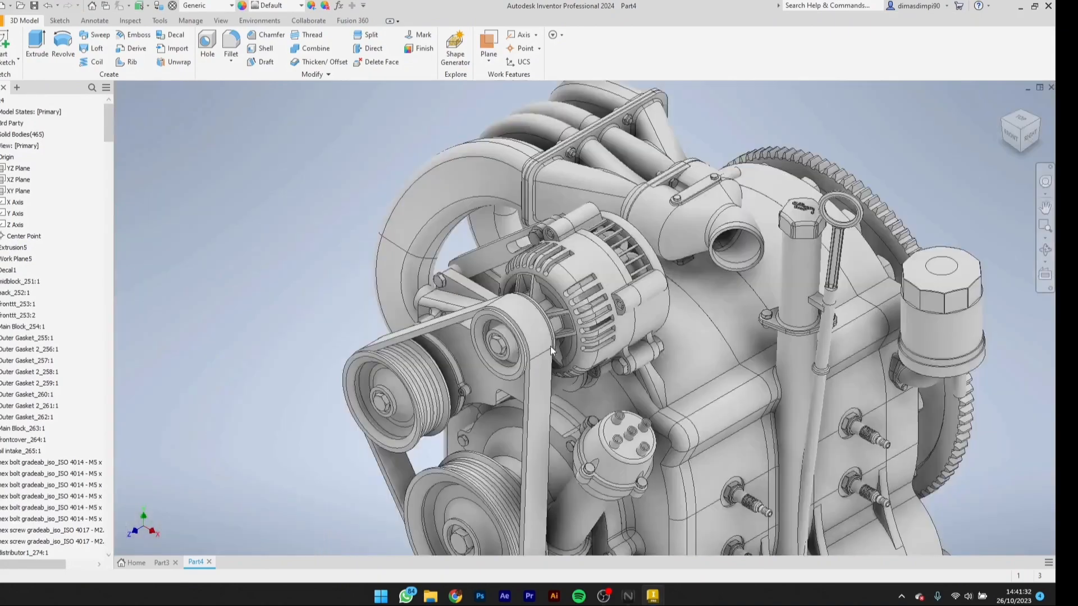
pyautogui.scroll(6, 550, 347)
pyautogui.scroll(-7, 587, 396)
pyautogui.scroll(4, 566, 370)
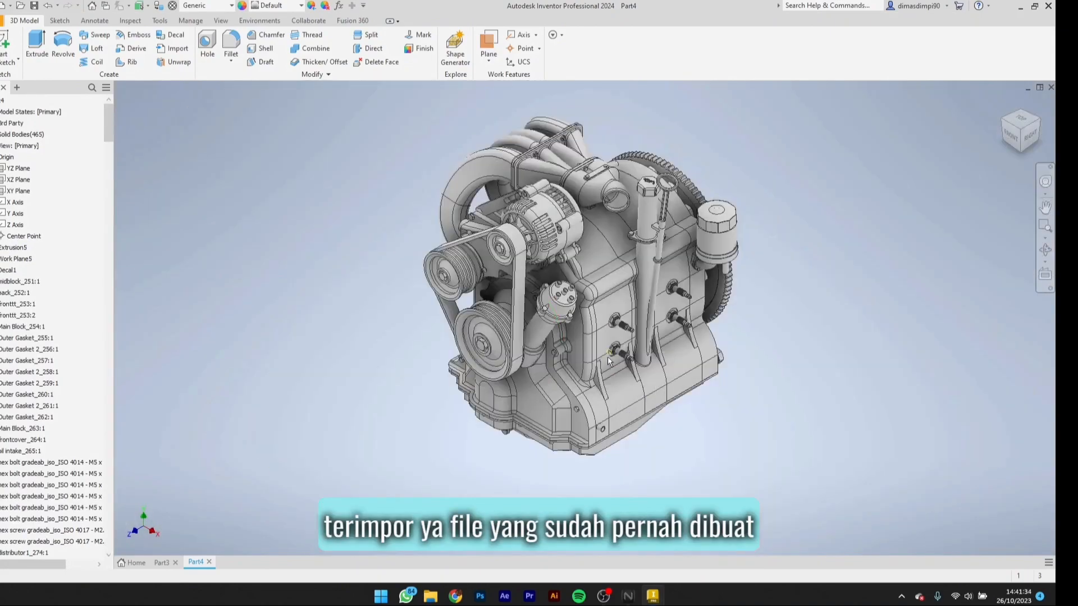
pyautogui.scroll(-3, 618, 356)
pyautogui.scroll(5, 634, 356)
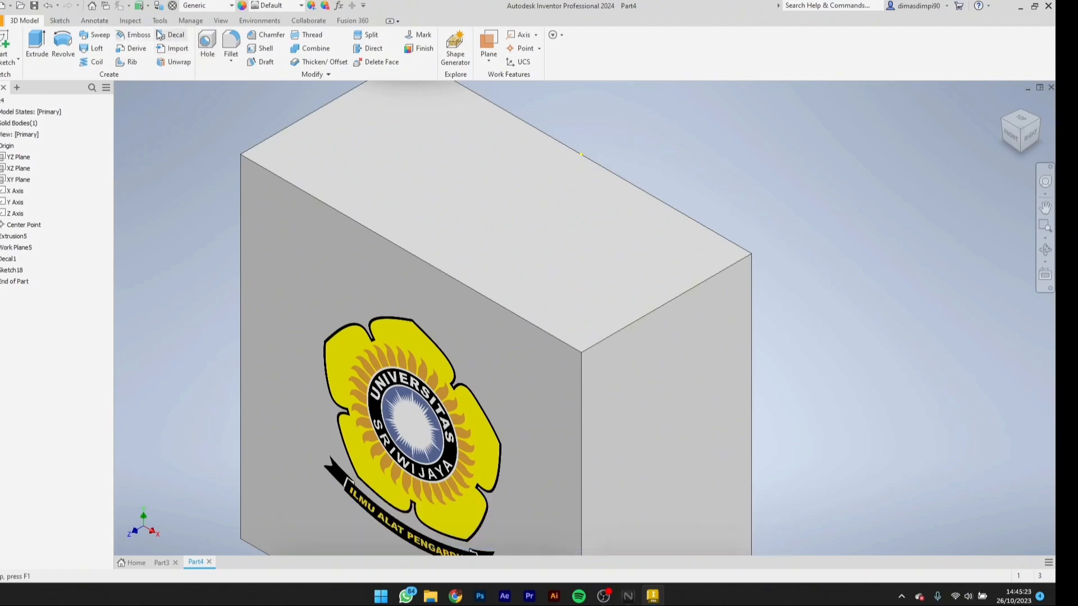
# Step: Sketch a point on the block's upper face adjoining the decal face, centred along its width, and finish the sketch
pyautogui.click(59, 21)
pyautogui.click(7, 48)
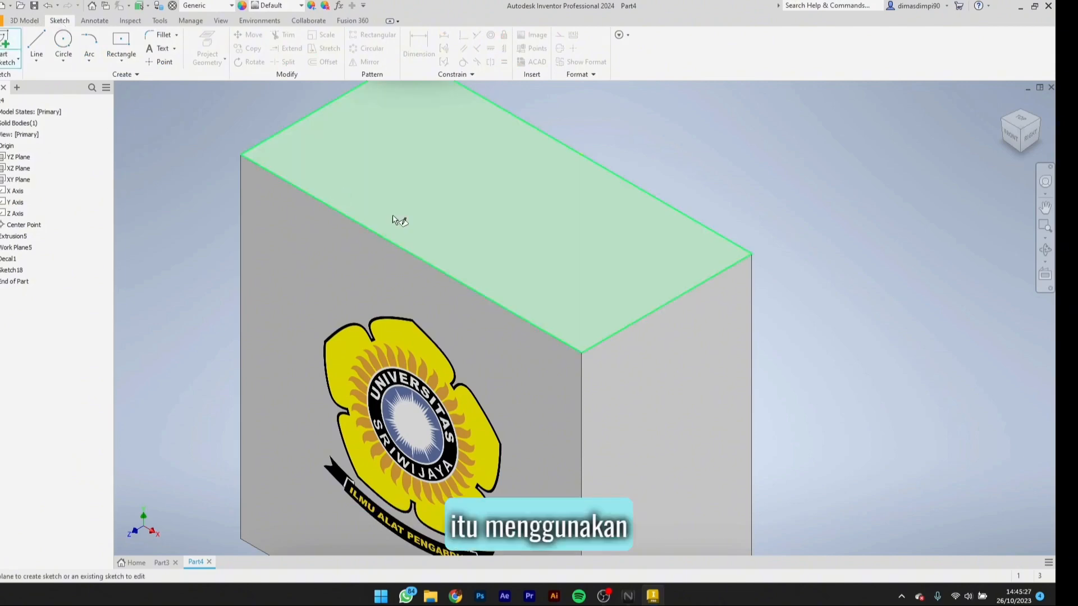
pyautogui.click(538, 251)
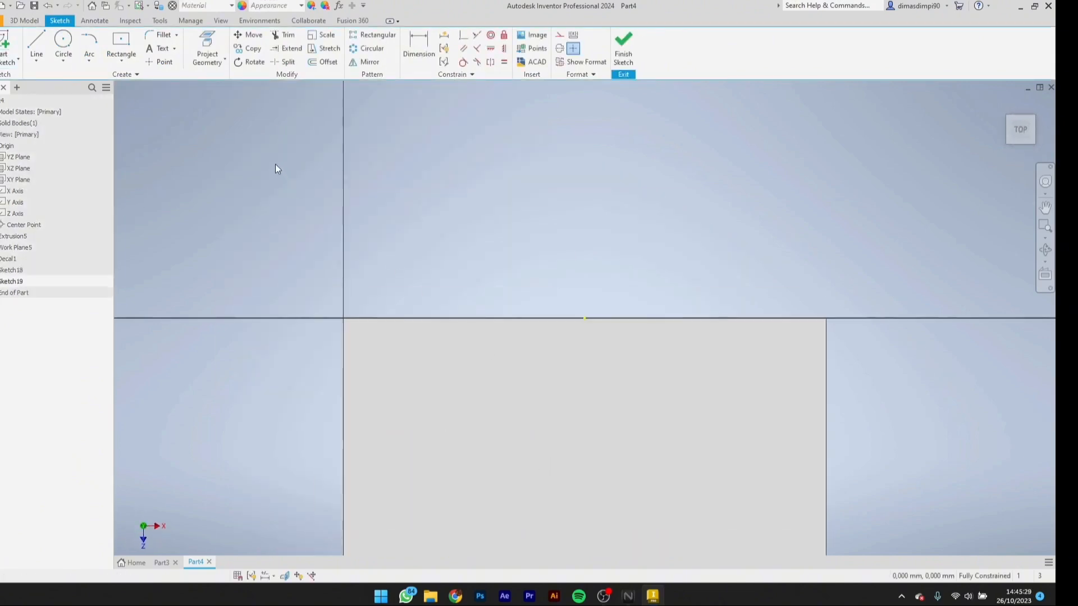
pyautogui.click(160, 62)
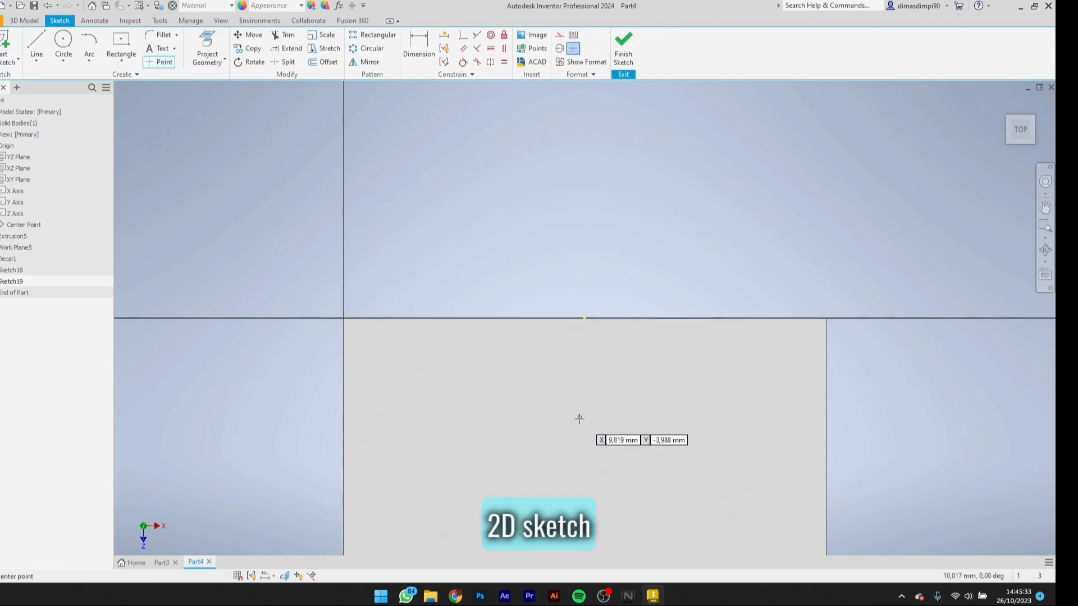
pyautogui.click(584, 453)
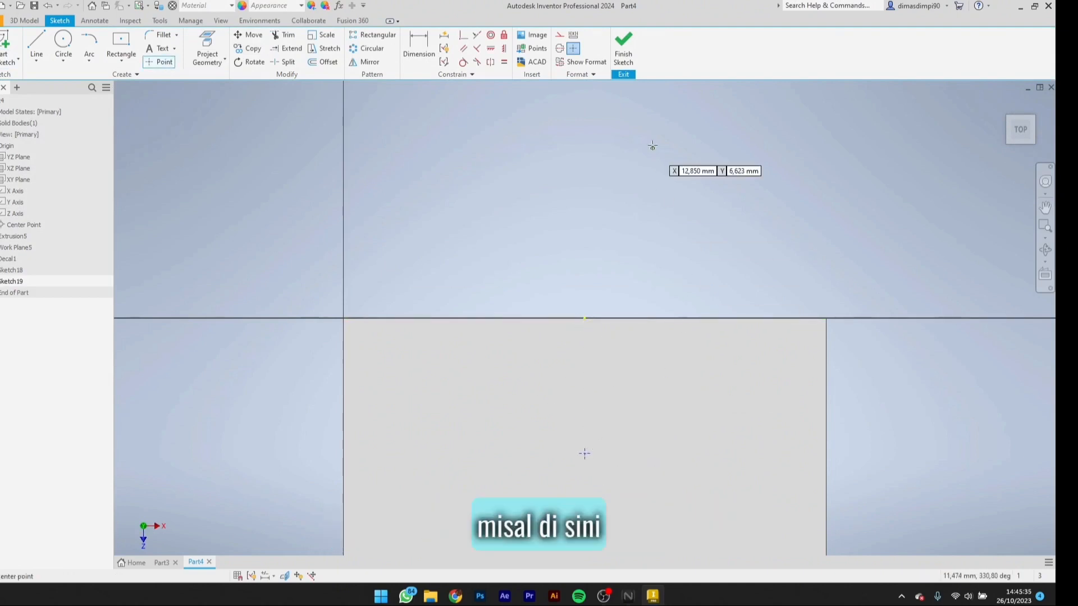
pyautogui.click(622, 49)
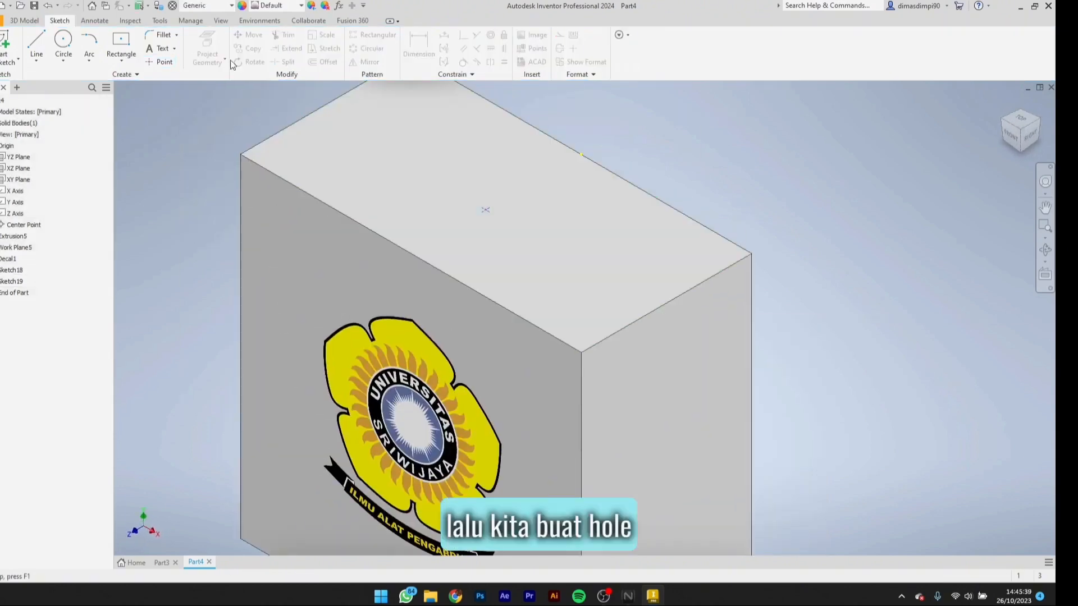
# Step: Create a simple 6 mm diameter hole with an angled drill point at the sketched point on the block's upper face
pyautogui.click(24, 21)
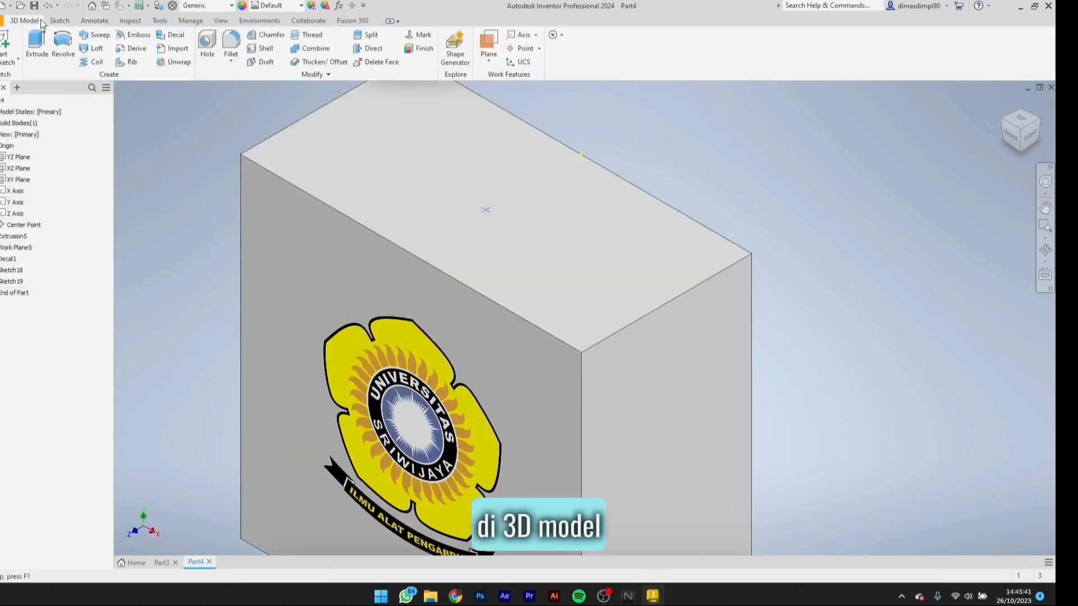
pyautogui.click(206, 43)
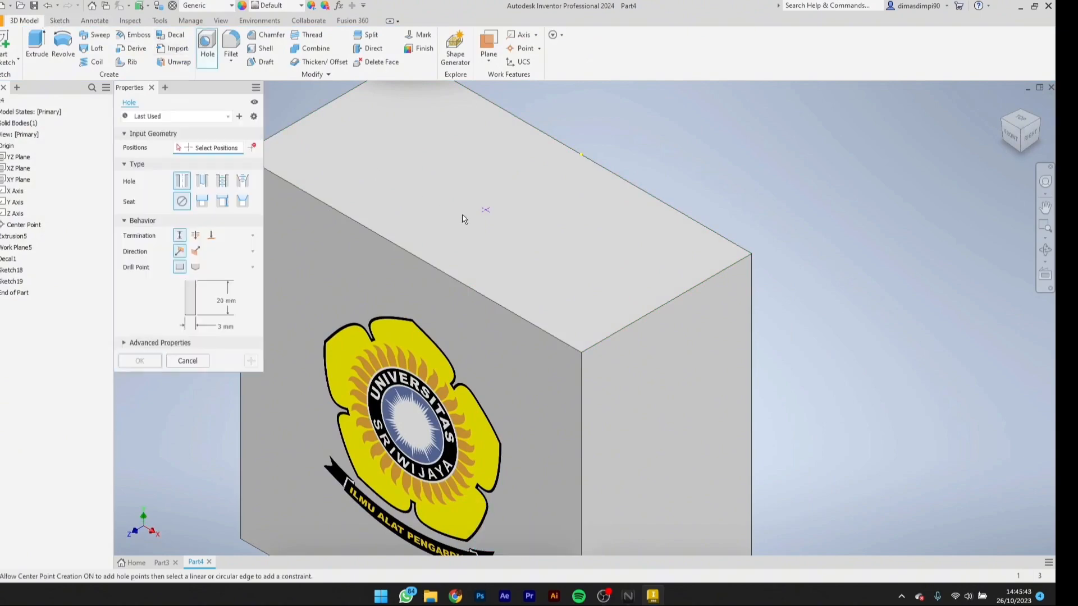
pyautogui.scroll(5, 490, 215)
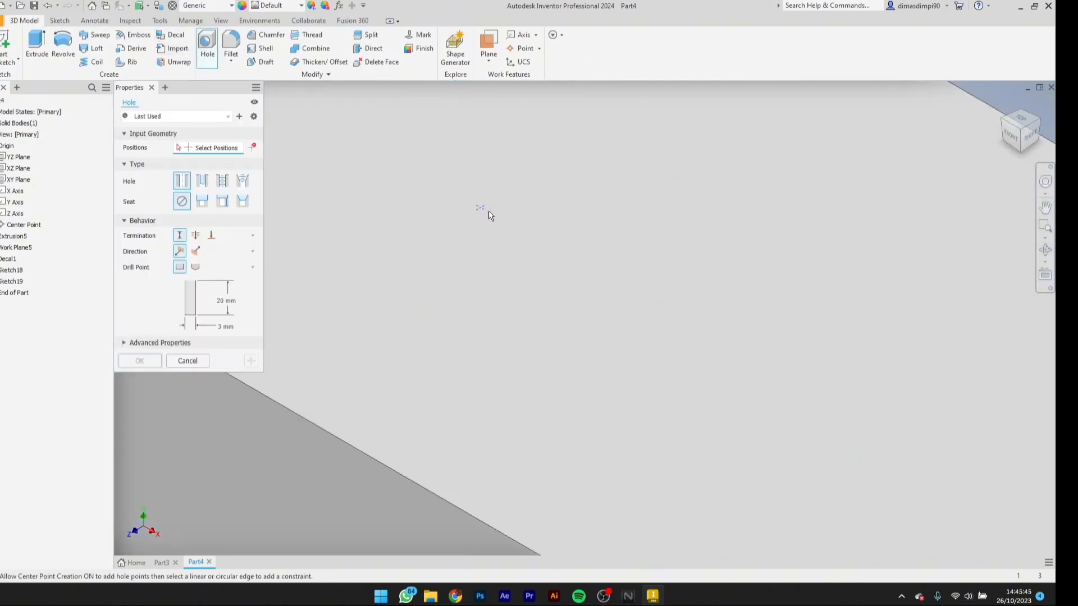
pyautogui.click(486, 217)
pyautogui.scroll(-4, 575, 257)
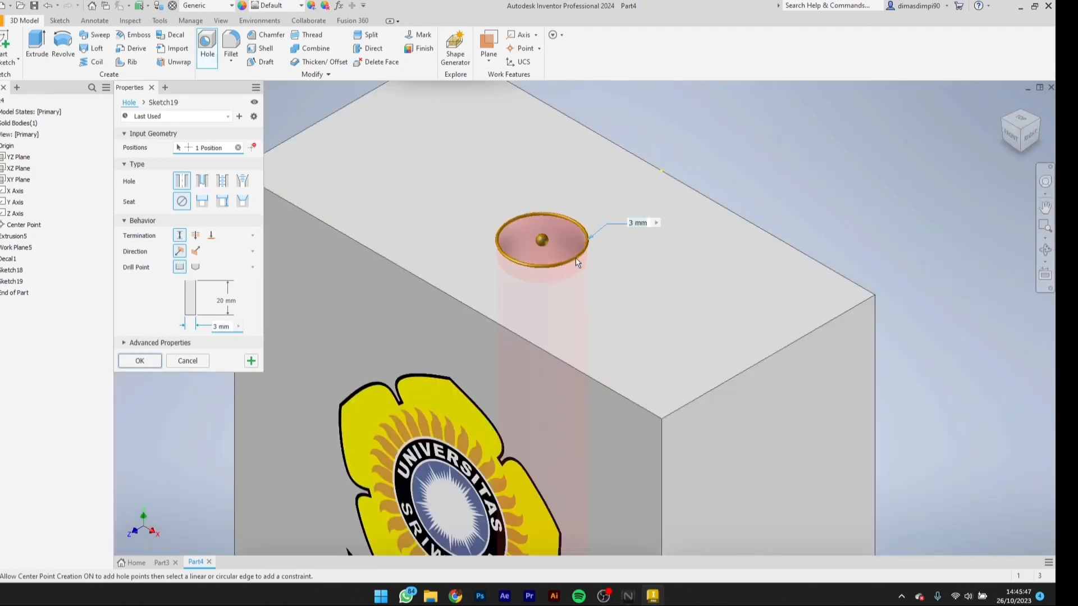
pyautogui.click(197, 267)
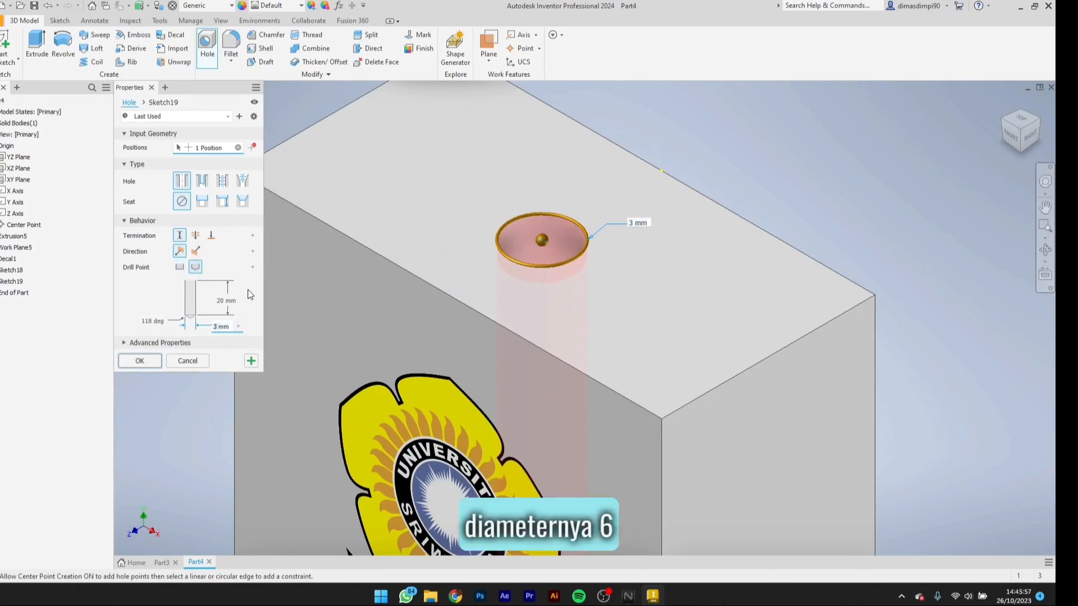
pyautogui.write('6')
pyautogui.press('Return')
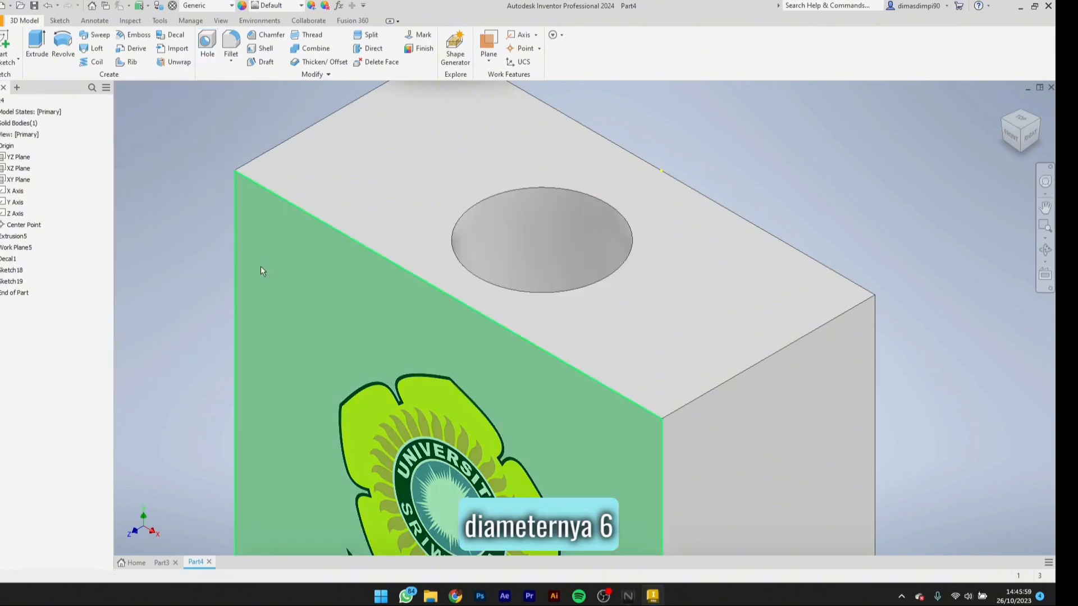
pyautogui.scroll(5, 772, 209)
pyautogui.scroll(-1, 766, 210)
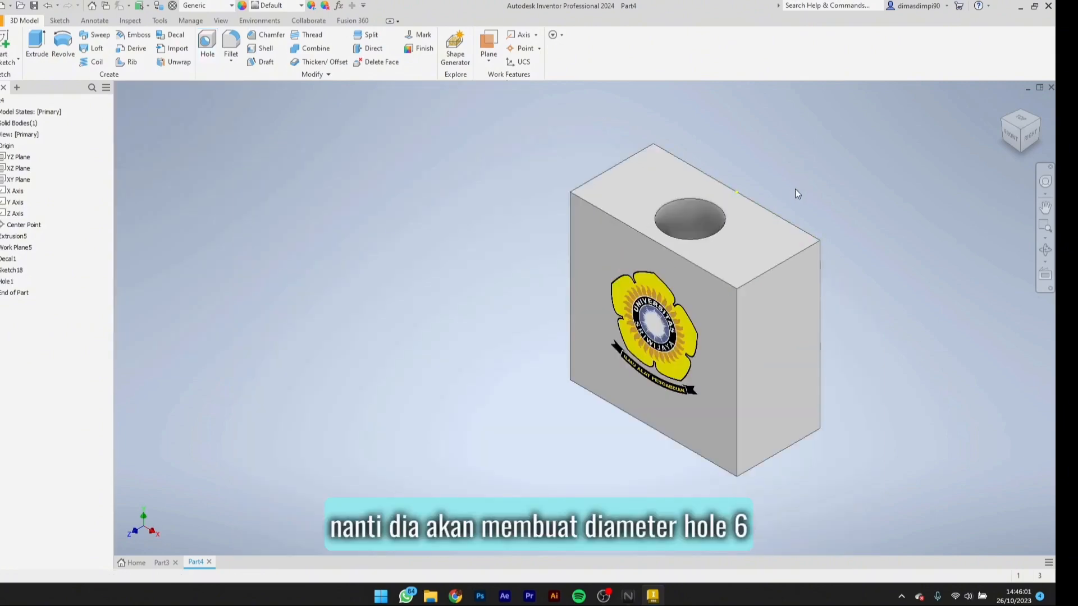
pyautogui.moveTo(795, 188)
pyautogui.keyDown('shift'); pyautogui.mouseDown(button='middle')
pyautogui.moveTo(798, 238)
pyautogui.moveTo(806, 137)
pyautogui.moveTo(801, 207)
pyautogui.mouseUp(button='middle'); pyautogui.keyUp('shift')
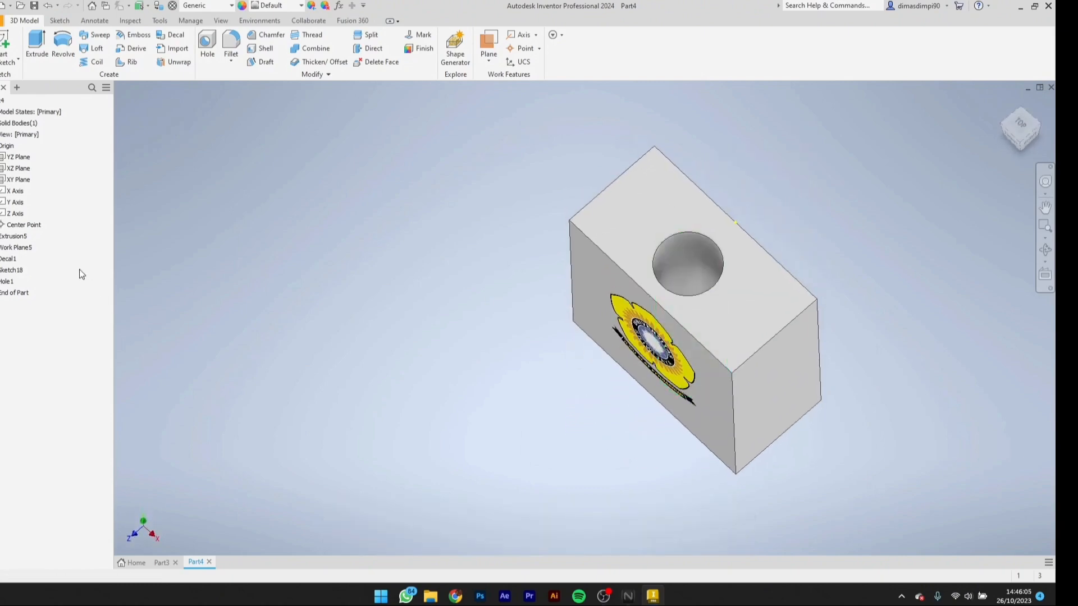
# Step: Edit the hole on the block's upper face, keeping the distance termination and setting its depth to 2 mm
pyautogui.doubleClick(4, 282)
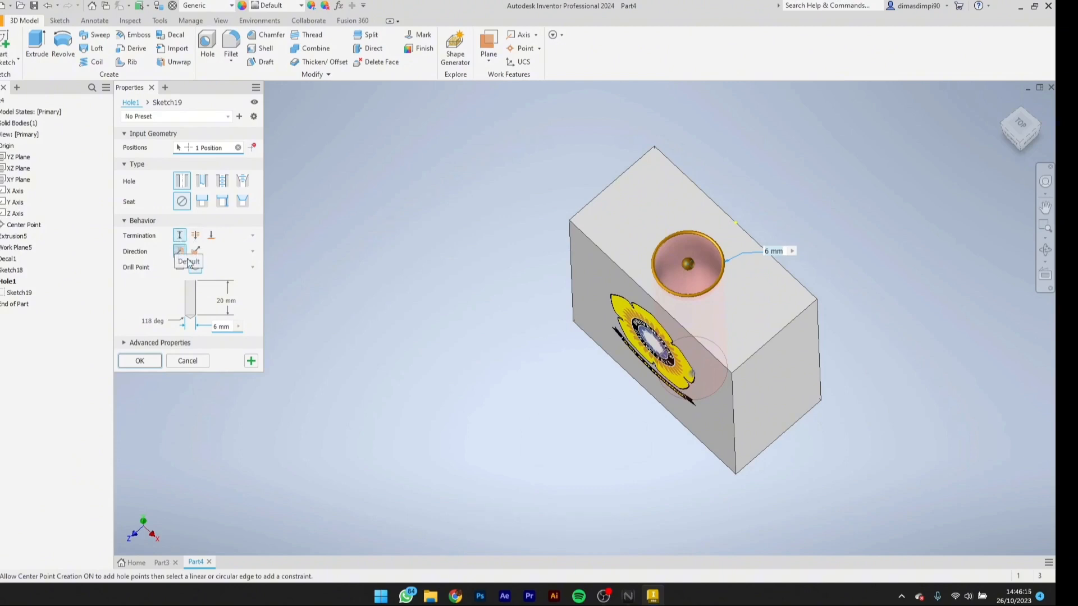
pyautogui.click(212, 236)
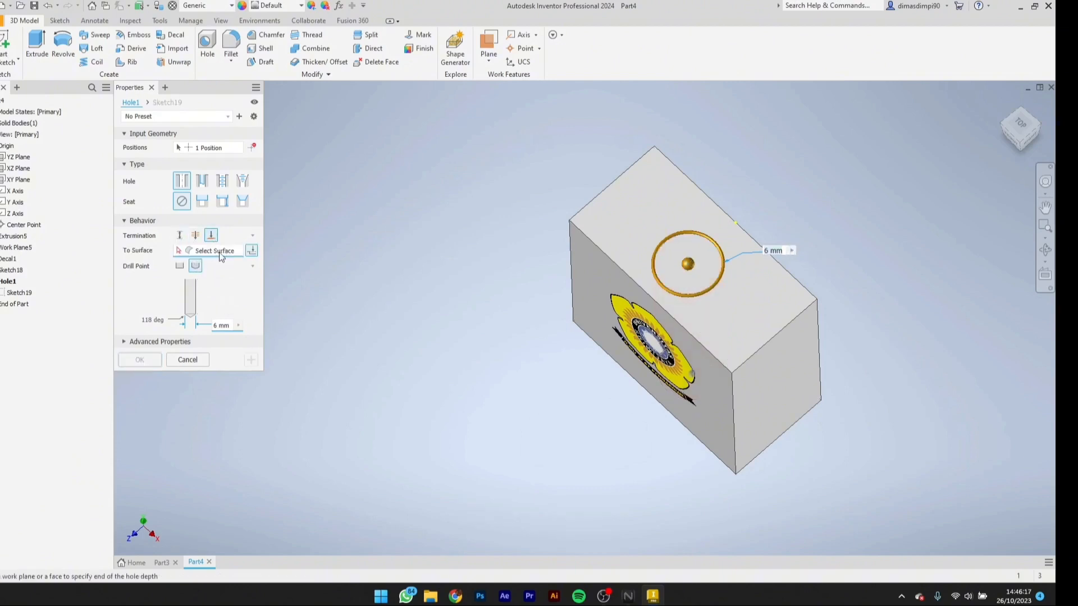
pyautogui.click(253, 236)
pyautogui.click(270, 247)
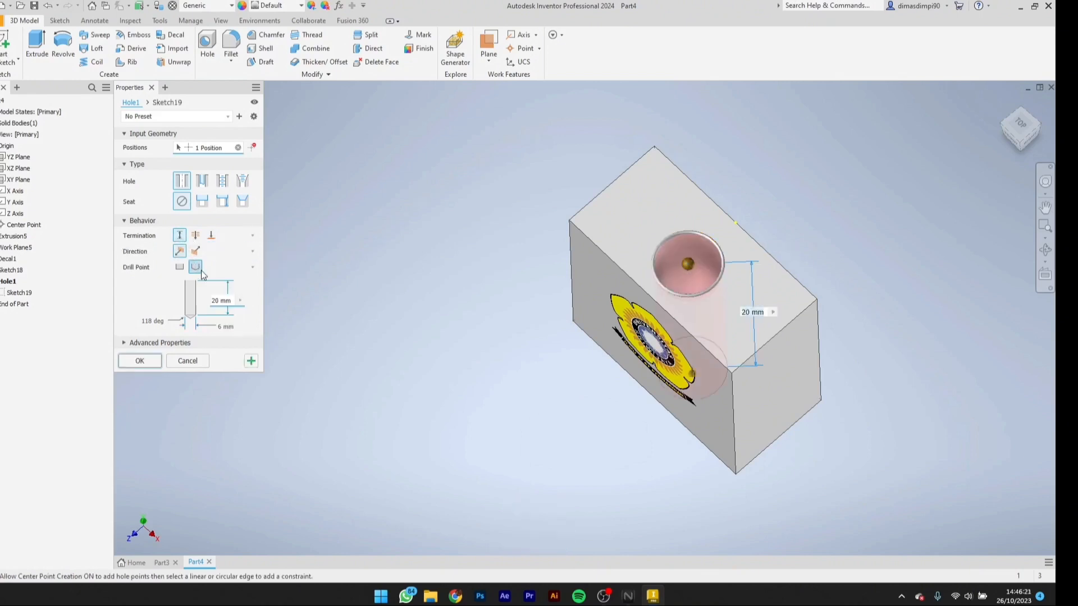
pyautogui.click(219, 300)
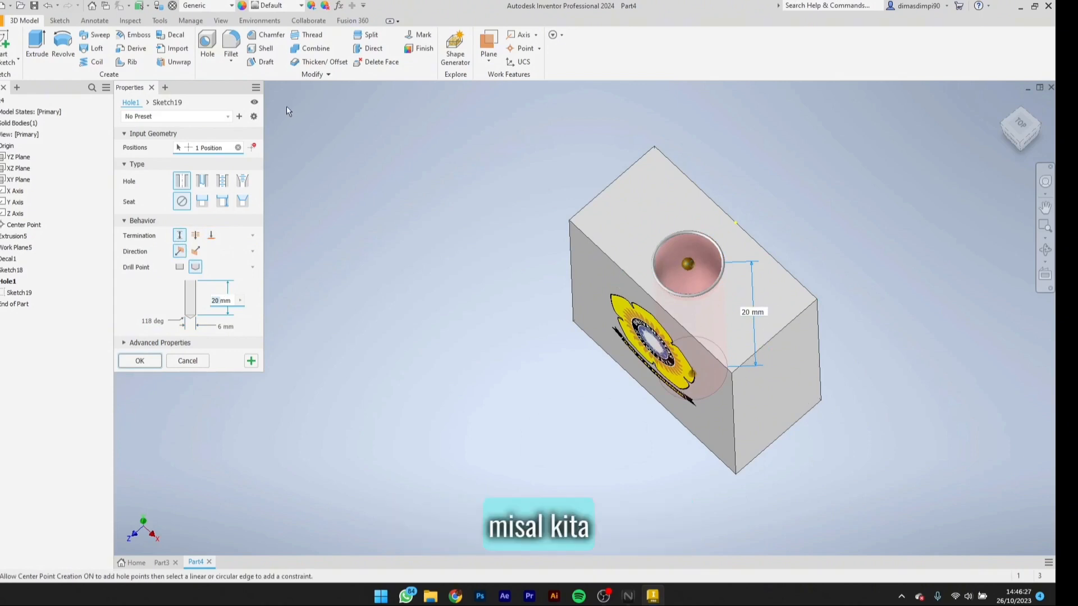
pyautogui.press('BackSpace')
pyautogui.press('BackSpace')
pyautogui.press('Return')
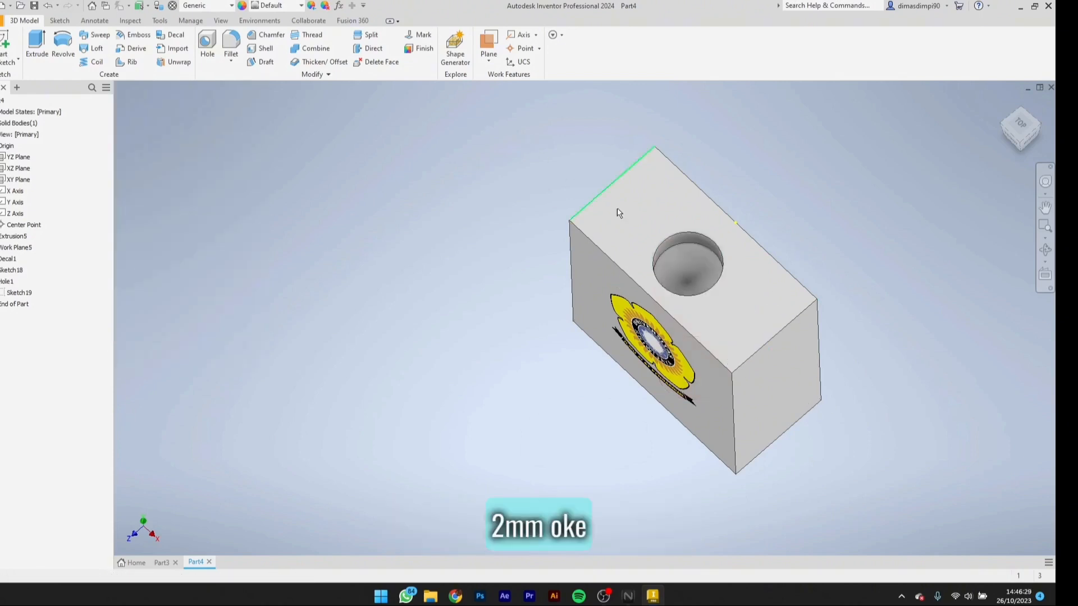
pyautogui.moveTo(685, 260)
pyautogui.keyDown('shift'); pyautogui.mouseDown(button='middle')
pyautogui.moveTo(690, 243)
pyautogui.moveTo(717, 263)
pyautogui.moveTo(708, 279)
pyautogui.mouseUp(button='middle'); pyautogui.keyUp('shift')
pyautogui.scroll(-5, 689, 243)
pyautogui.scroll(4, 693, 238)
pyautogui.scroll(-4, 708, 300)
pyautogui.scroll(6, 708, 279)
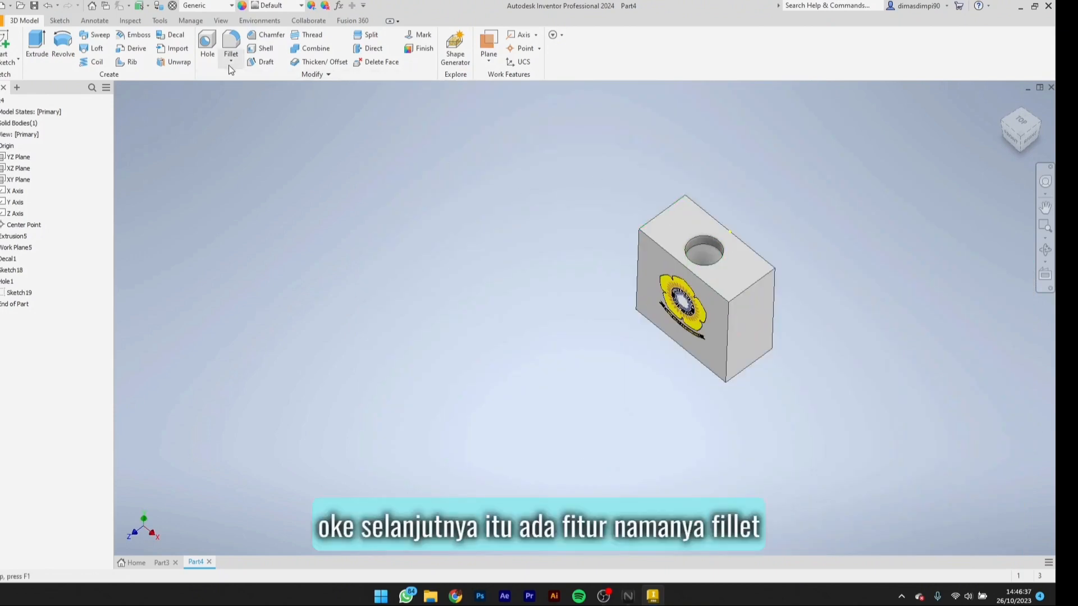
# Step: Fillet the four outer edges of the block's upper face with a constant 2 mm radius
pyautogui.click(231, 43)
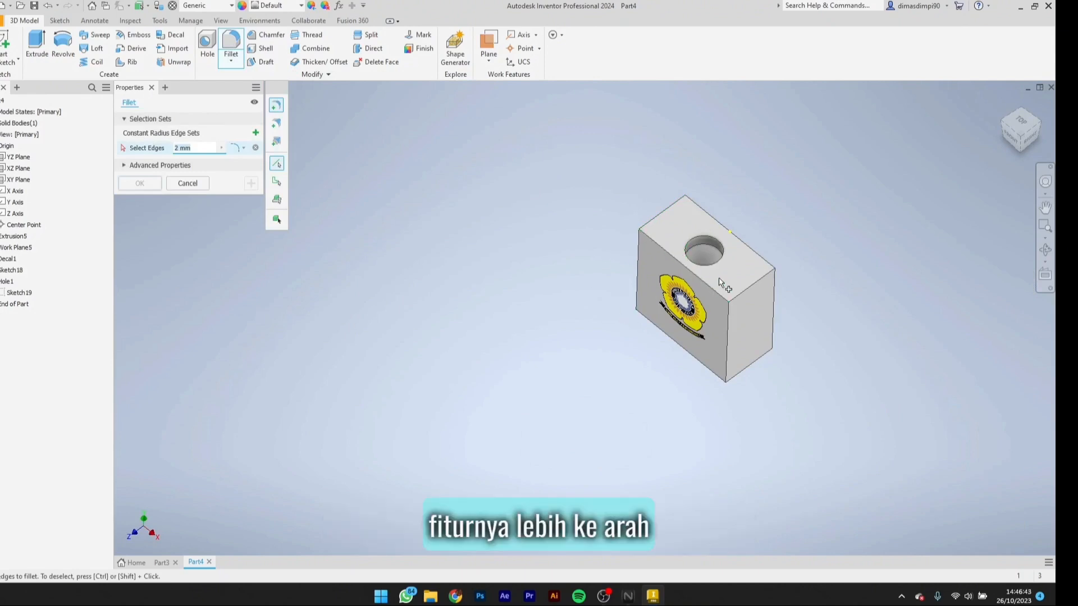
pyautogui.click(698, 279)
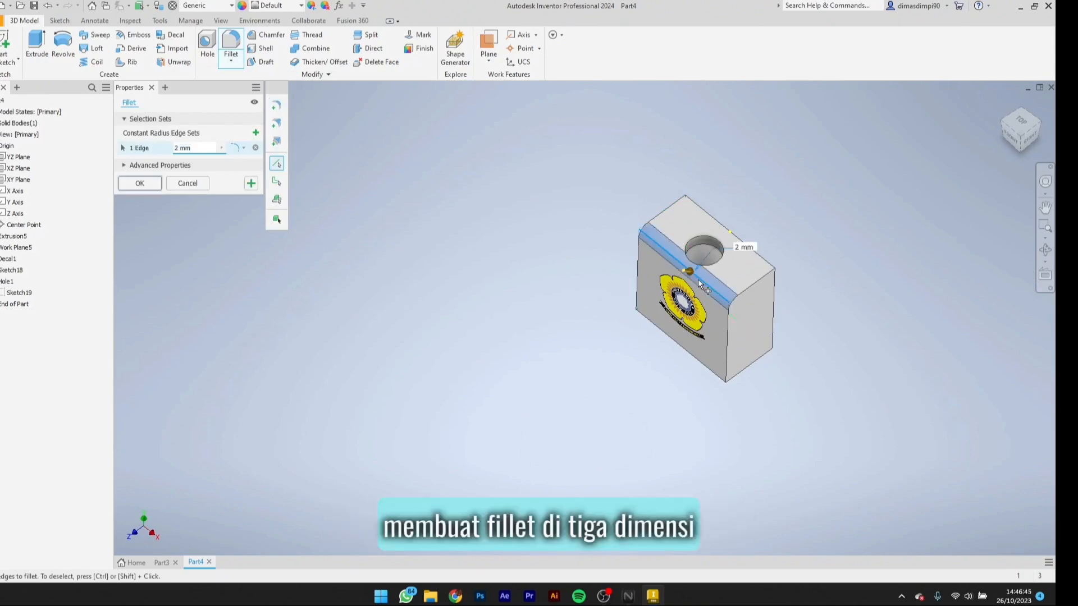
pyautogui.click(759, 277)
pyautogui.scroll(-3, 761, 264)
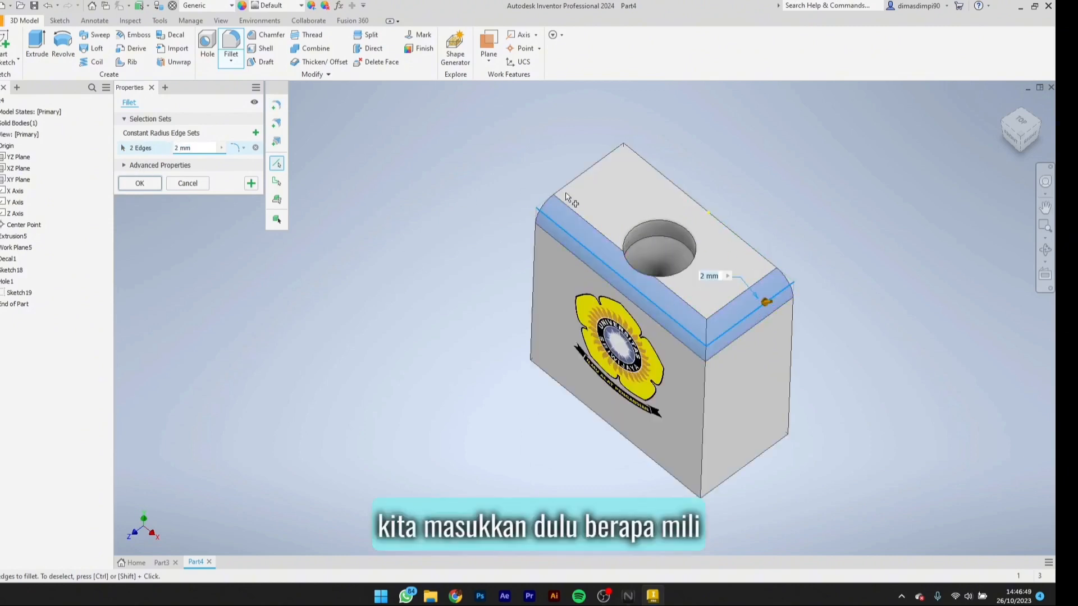
pyautogui.click(677, 191)
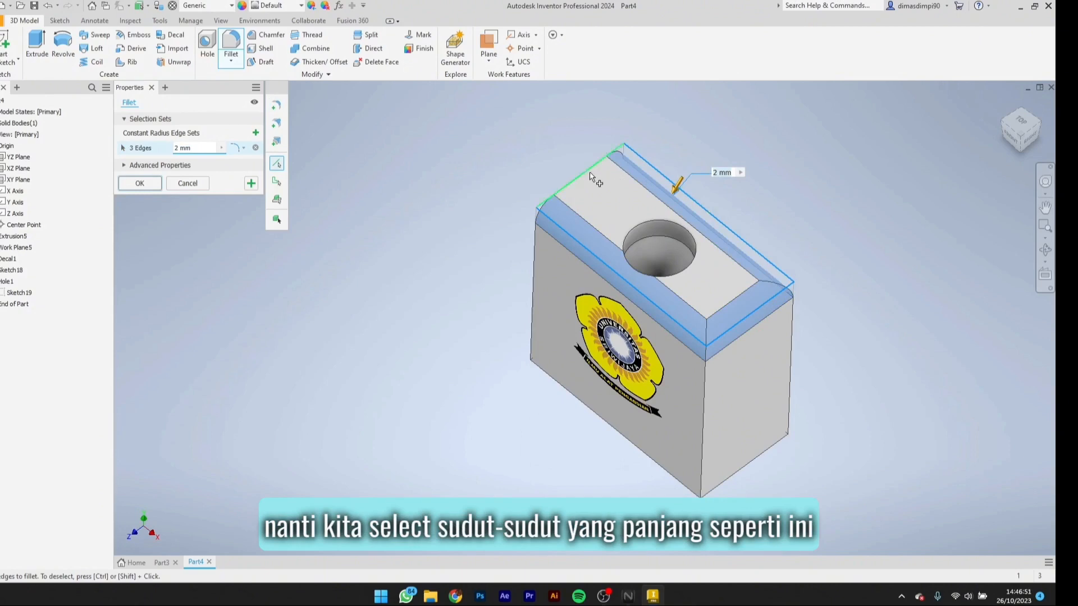
pyautogui.click(587, 175)
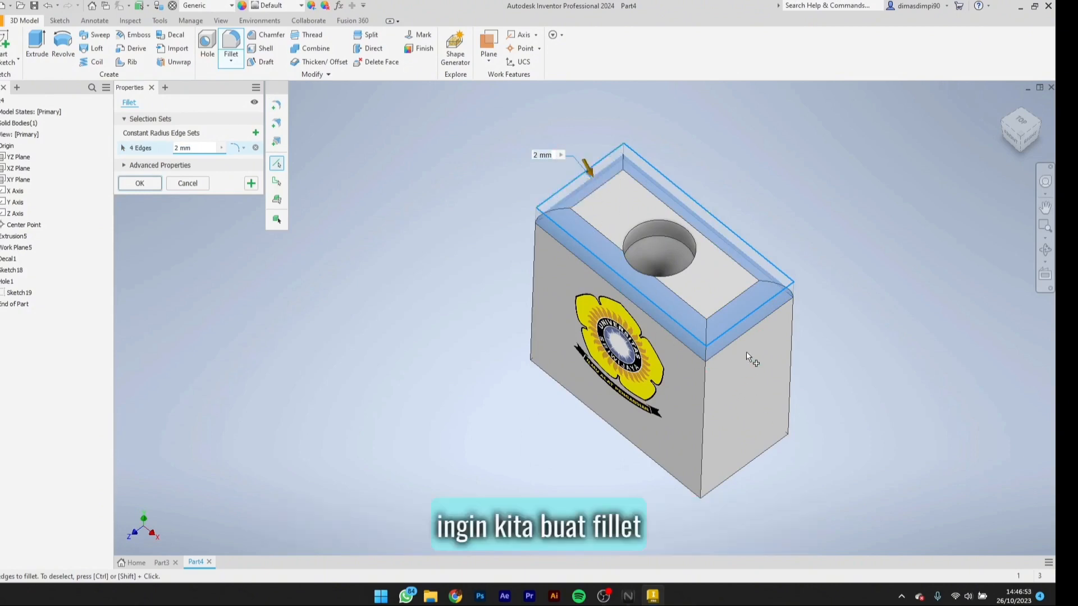
pyautogui.click(140, 183)
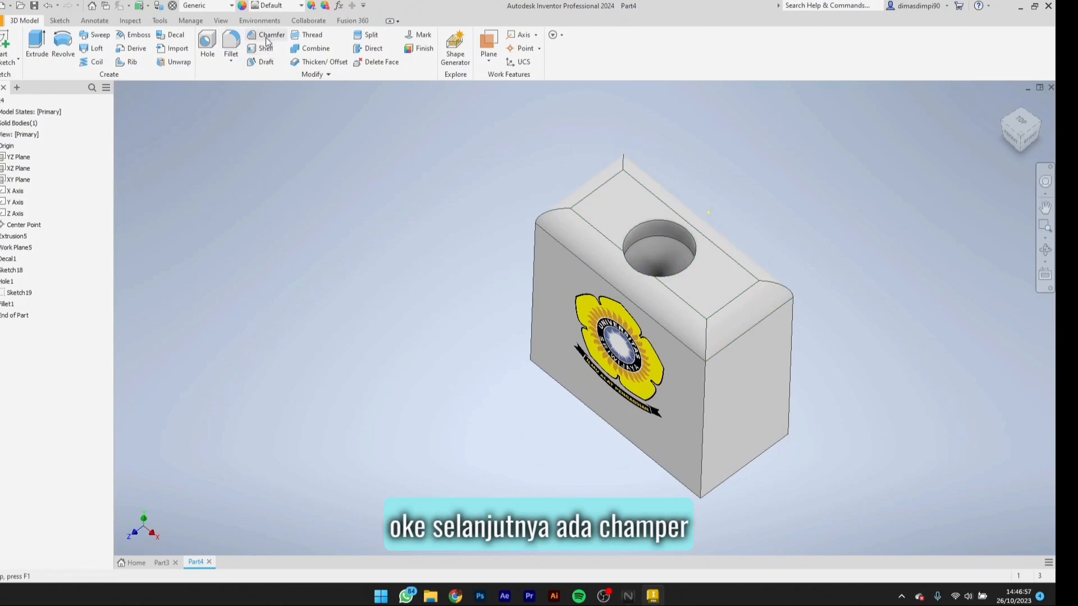
# Step: Chamfer the four edges of the block's underside with an equal distance of 2 mm
pyautogui.click(236, 60)
pyautogui.click(236, 59)
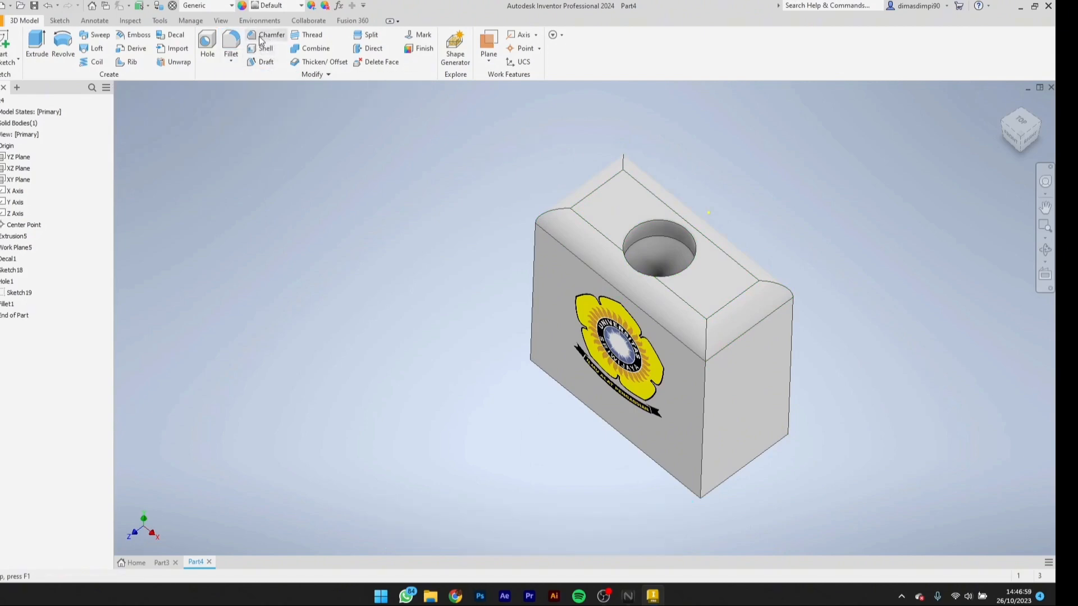
pyautogui.click(264, 35)
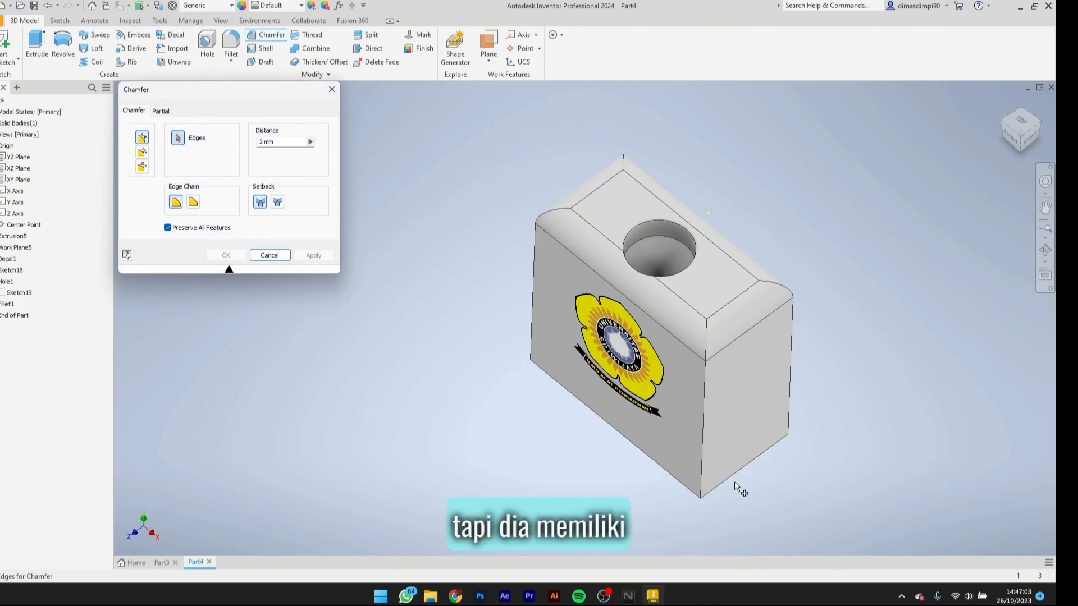
pyautogui.keyDown('shift'); pyautogui.moveTo(753, 479); pyautogui.dragTo(765, 426, button='middle'); pyautogui.keyUp('shift')
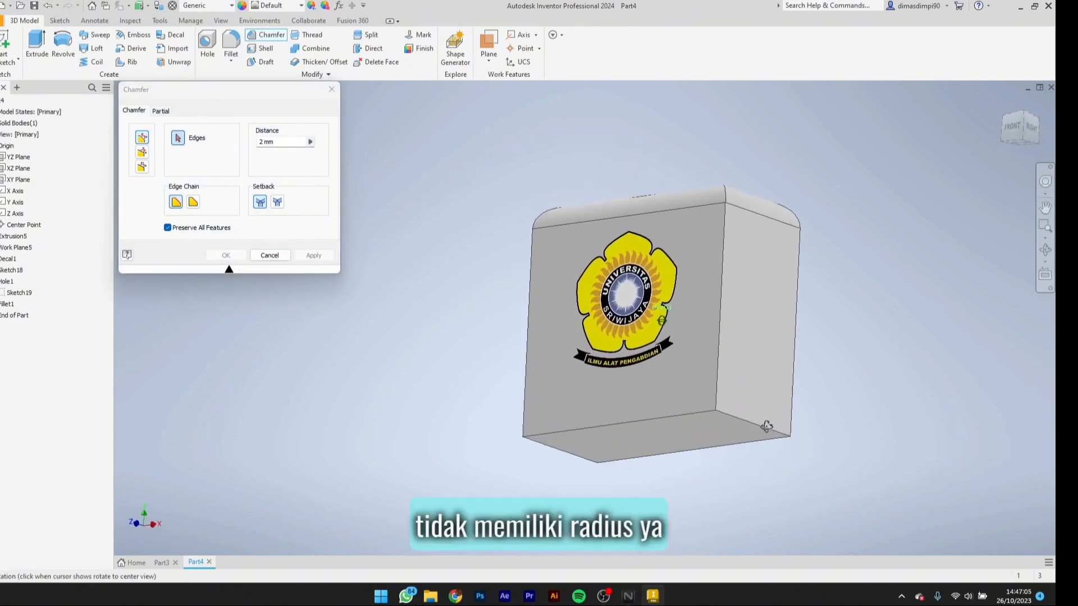
pyautogui.scroll(5, 767, 426)
pyautogui.click(749, 414)
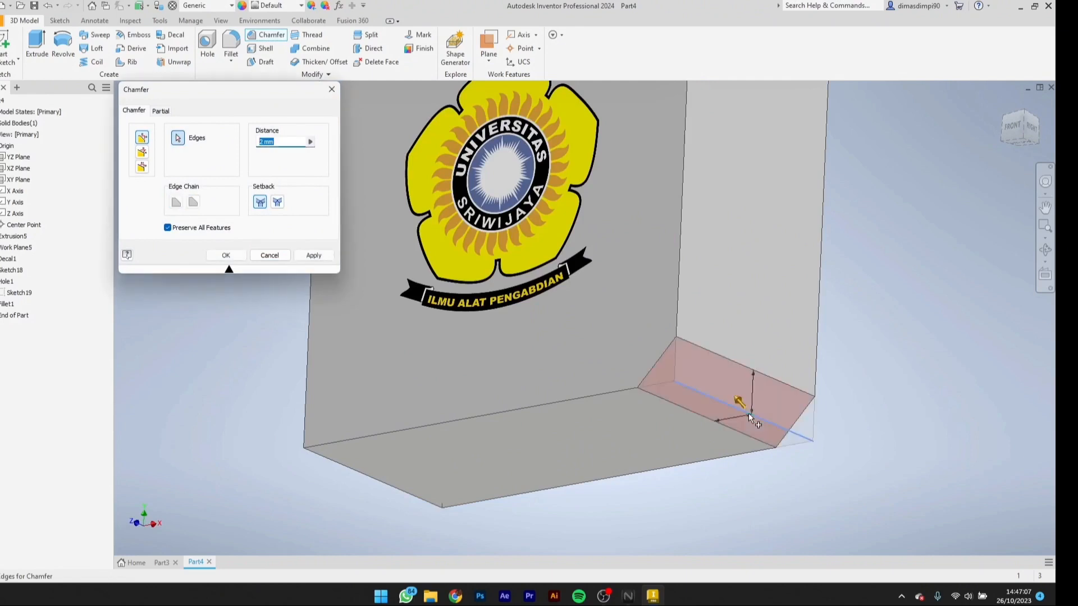
pyautogui.click(597, 396)
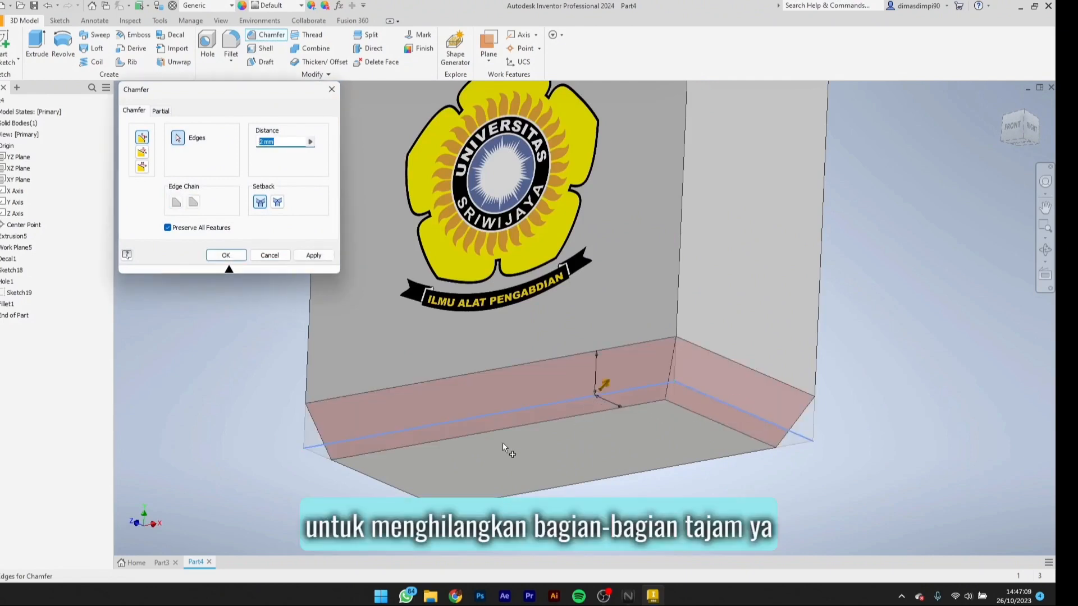
pyautogui.click(383, 490)
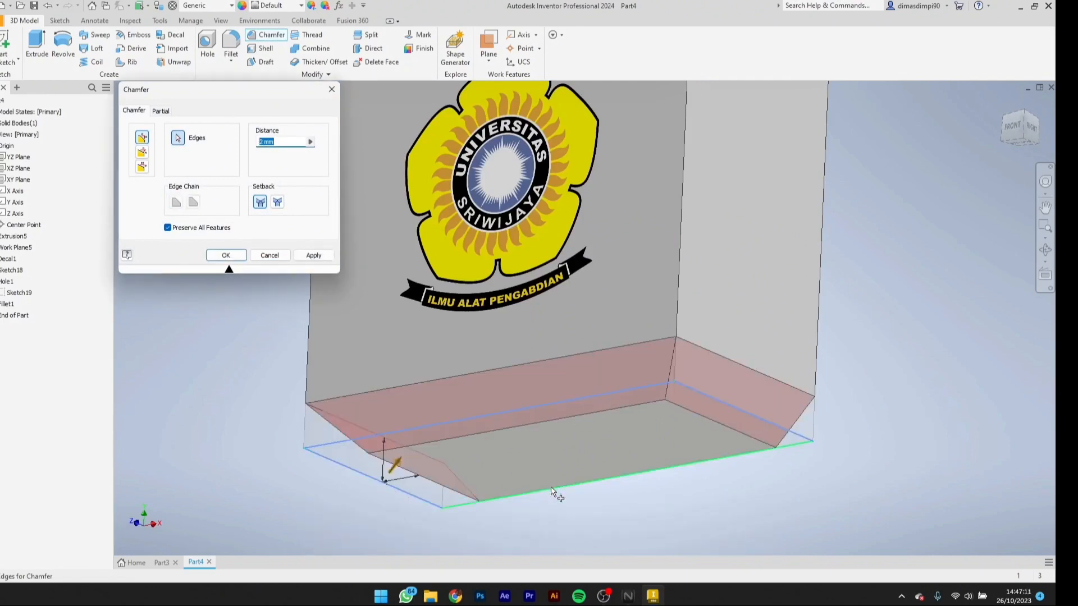
pyautogui.click(551, 492)
pyautogui.moveTo(852, 451)
pyautogui.keyDown('shift'); pyautogui.mouseDown(button='middle')
pyautogui.moveTo(818, 479)
pyautogui.moveTo(840, 463)
pyautogui.mouseUp(button='middle'); pyautogui.keyUp('shift')
pyautogui.click(228, 253)
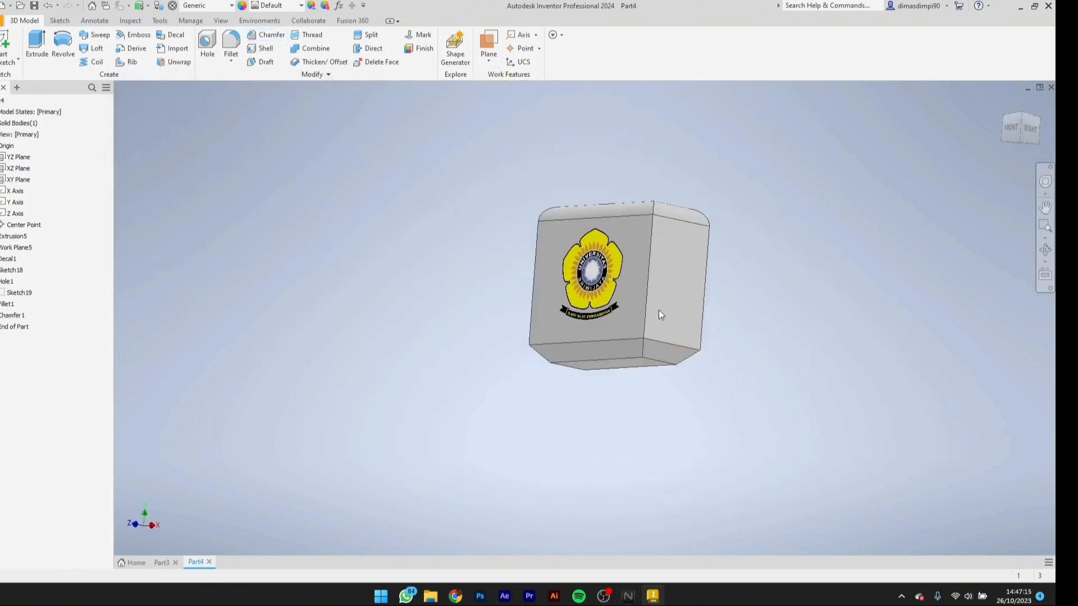
pyautogui.keyDown('shift'); pyautogui.moveTo(658, 309); pyautogui.dragTo(672, 330, button='middle'); pyautogui.keyUp('shift')
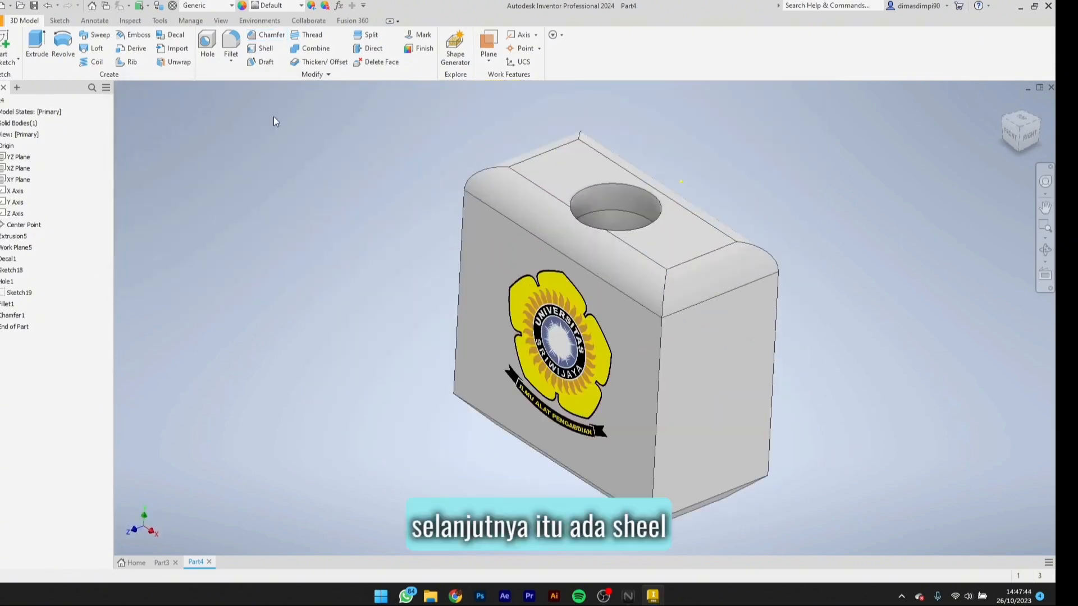
# Step: Shell the block inward with a 1 mm wall thickness, removing the flat bottom face
pyautogui.click(262, 49)
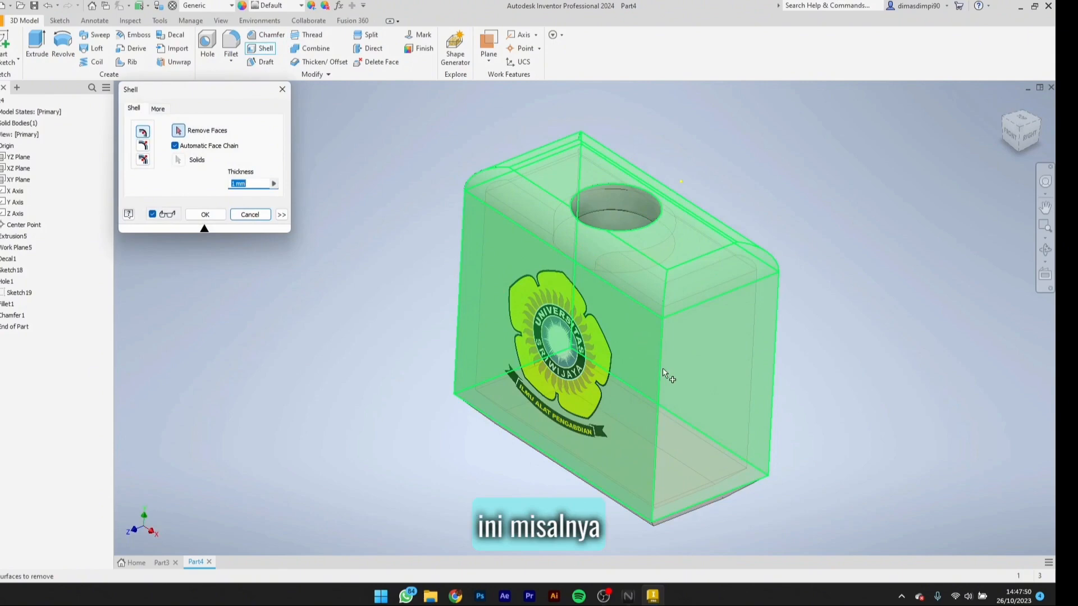
pyautogui.moveTo(663, 368)
pyautogui.keyDown('shift'); pyautogui.mouseDown(button='middle')
pyautogui.moveTo(712, 344)
pyautogui.moveTo(717, 226)
pyautogui.mouseUp(button='middle'); pyautogui.keyUp('shift')
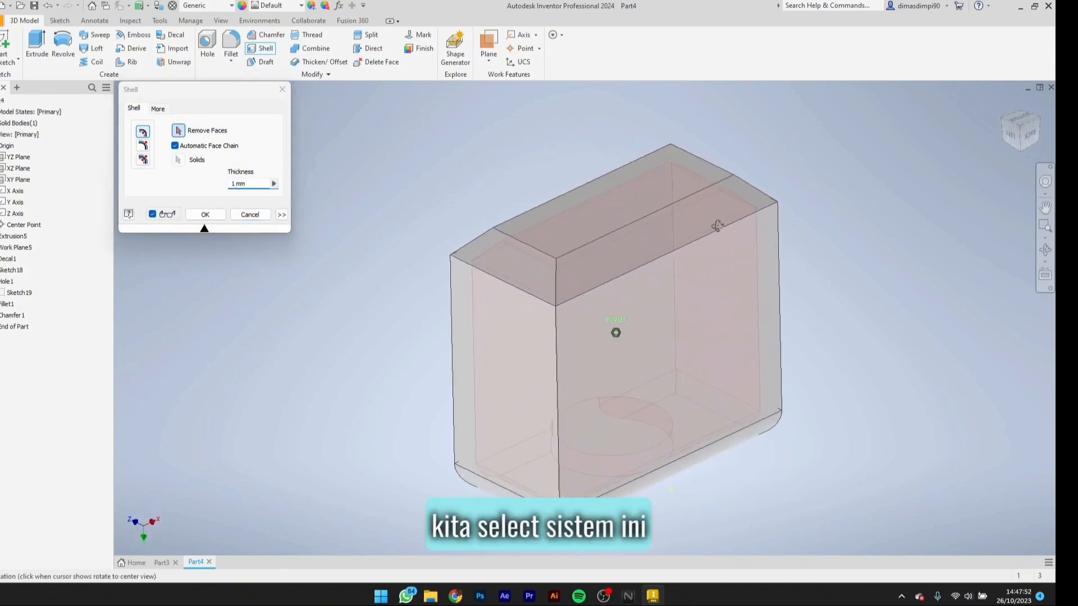
pyautogui.click(645, 193)
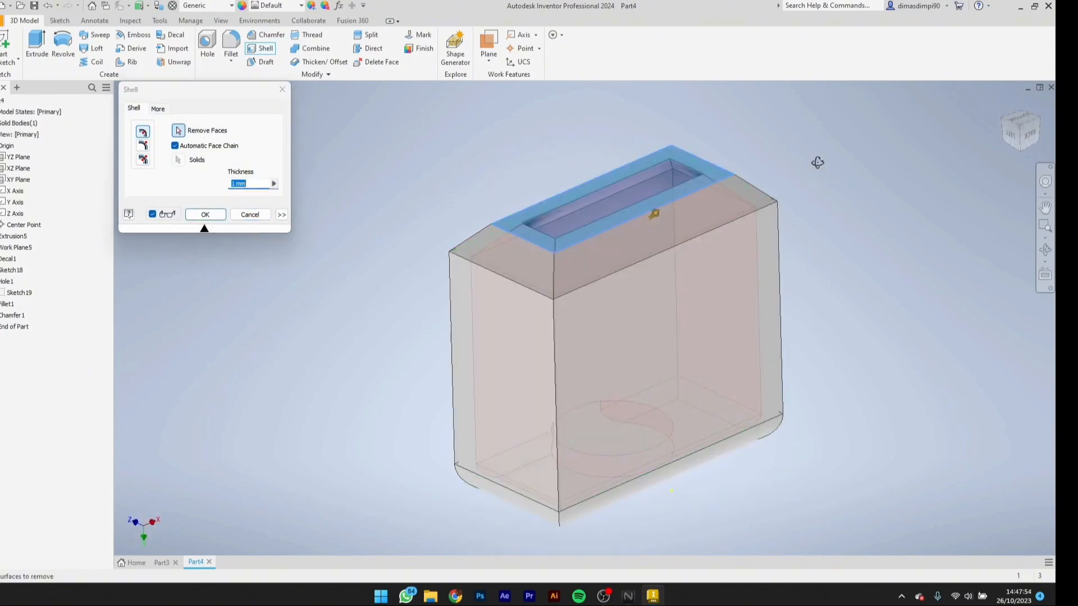
pyautogui.keyDown('shift'); pyautogui.moveTo(818, 162); pyautogui.dragTo(649, 206, button='middle'); pyautogui.keyUp('shift')
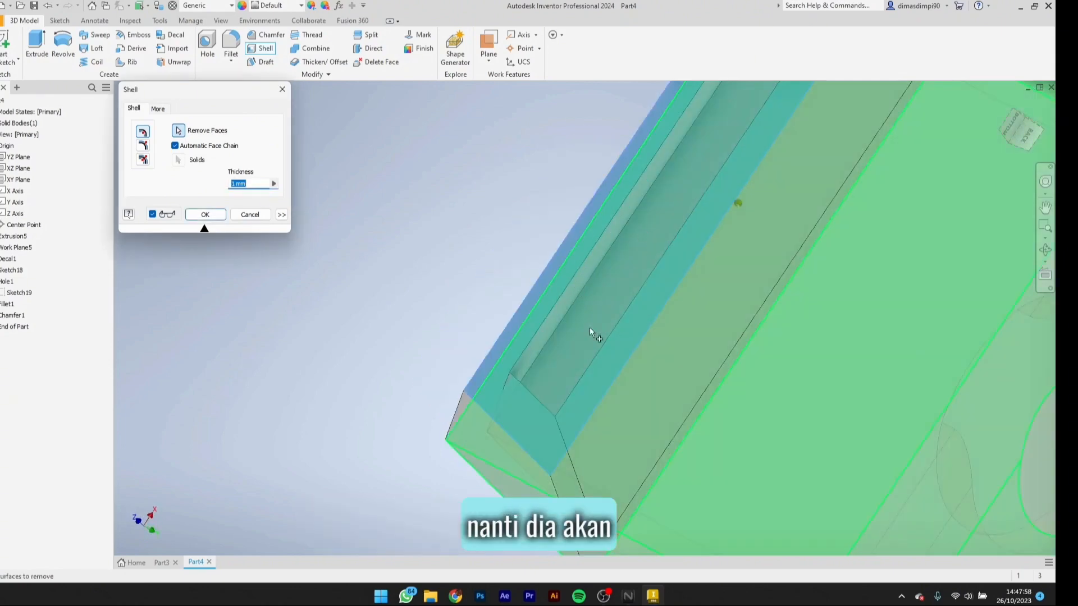
pyautogui.click(206, 215)
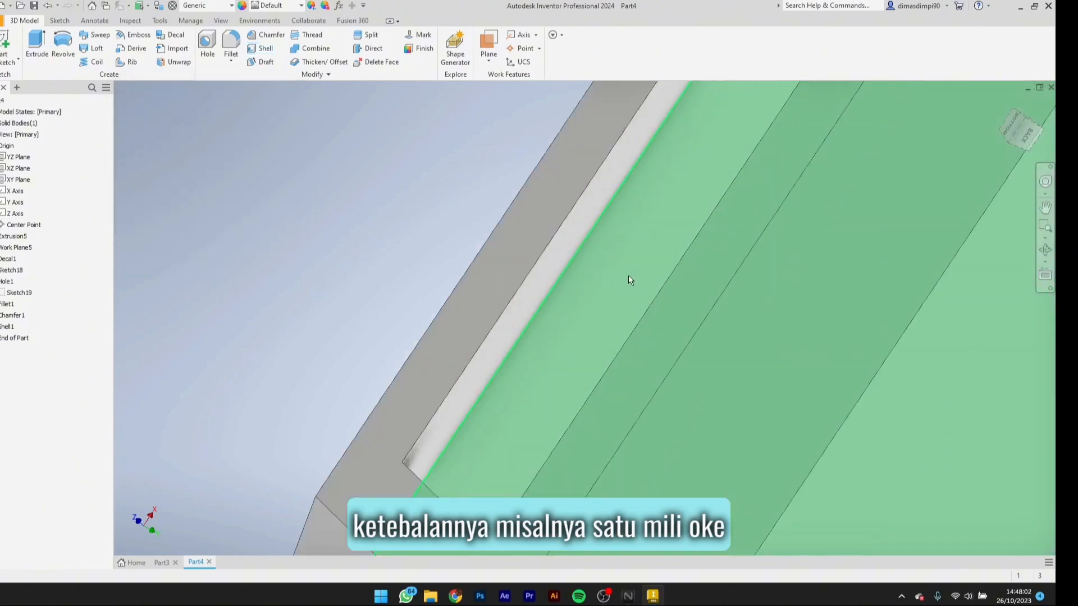
pyautogui.keyDown('shift'); pyautogui.moveTo(628, 277); pyautogui.dragTo(642, 298, button='middle'); pyautogui.keyUp('shift')
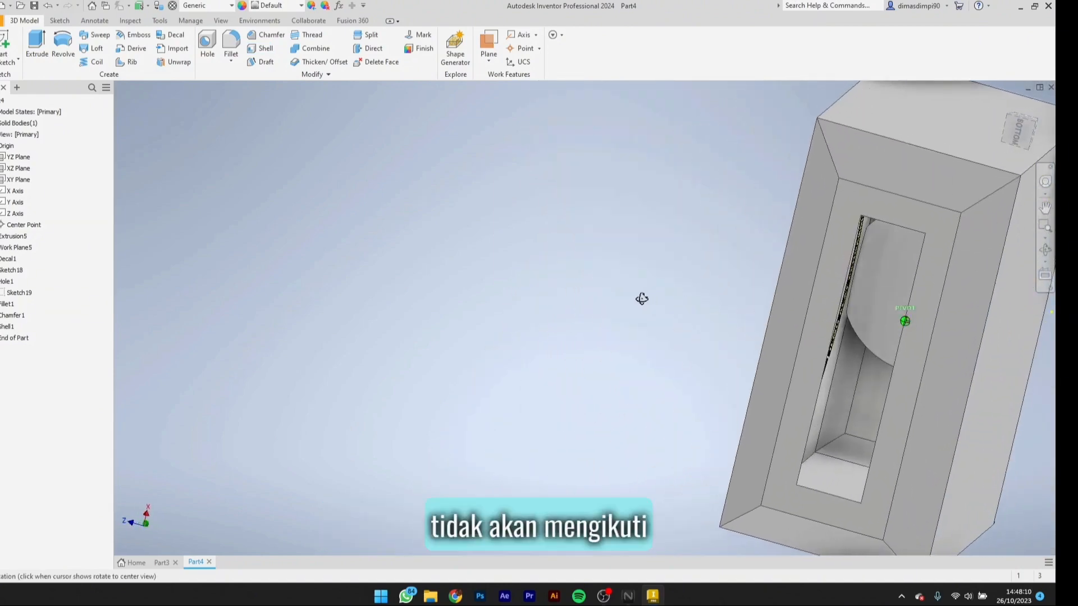
pyautogui.moveTo(911, 202)
pyautogui.keyDown('shift'); pyautogui.mouseDown(button='middle')
pyautogui.moveTo(920, 221)
pyautogui.moveTo(836, 309)
pyautogui.mouseUp(button='middle'); pyautogui.keyUp('shift')
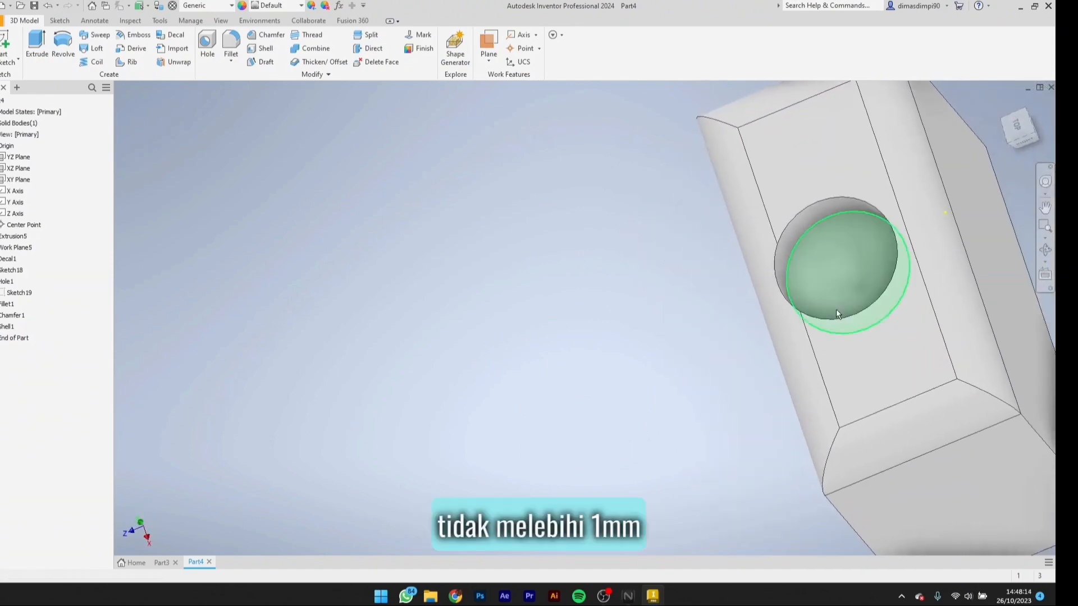
pyautogui.scroll(-3, 836, 309)
pyautogui.scroll(4, 918, 359)
pyautogui.keyDown('shift'); pyautogui.moveTo(914, 361); pyautogui.dragTo(936, 321, button='middle'); pyautogui.keyUp('shift')
pyautogui.scroll(-4, 936, 321)
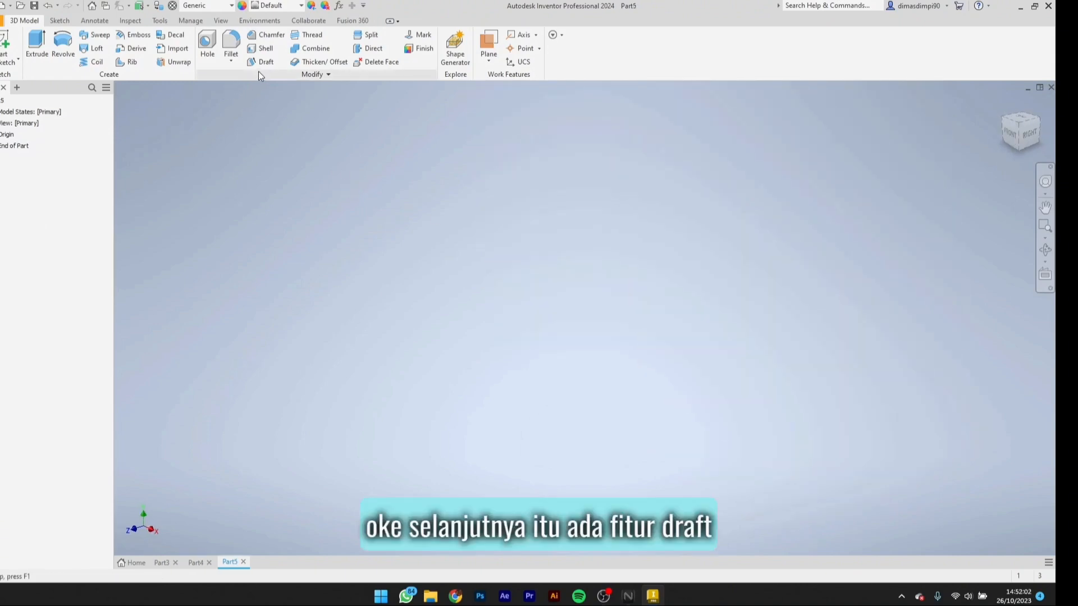
# Step: Sketch a rectangle centred on the origin on the front (XY) plane and extrude it into a solid block
pyautogui.click(40, 46)
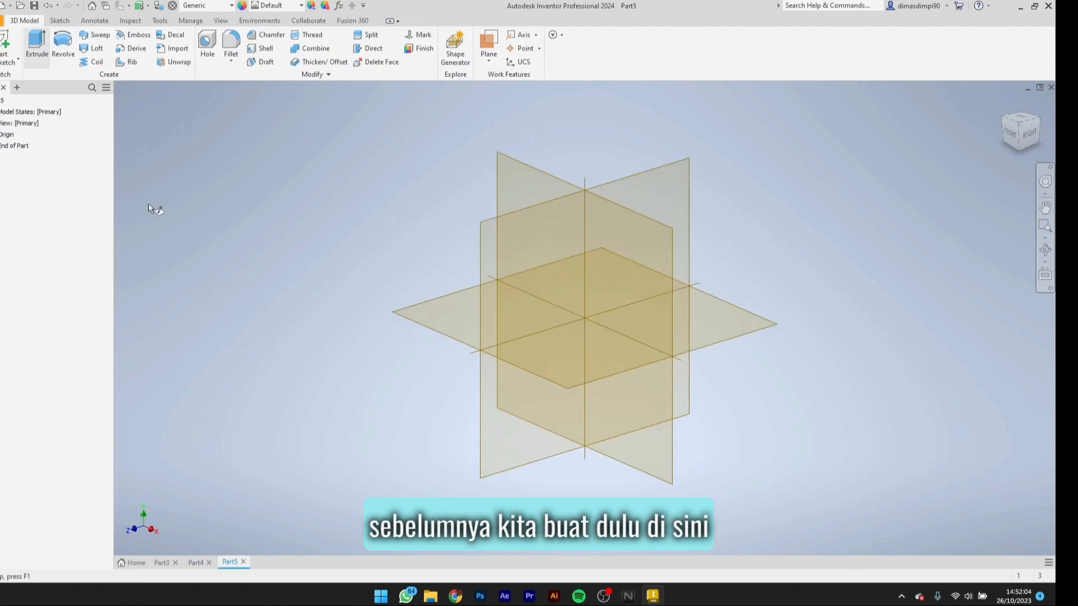
pyautogui.click(614, 250)
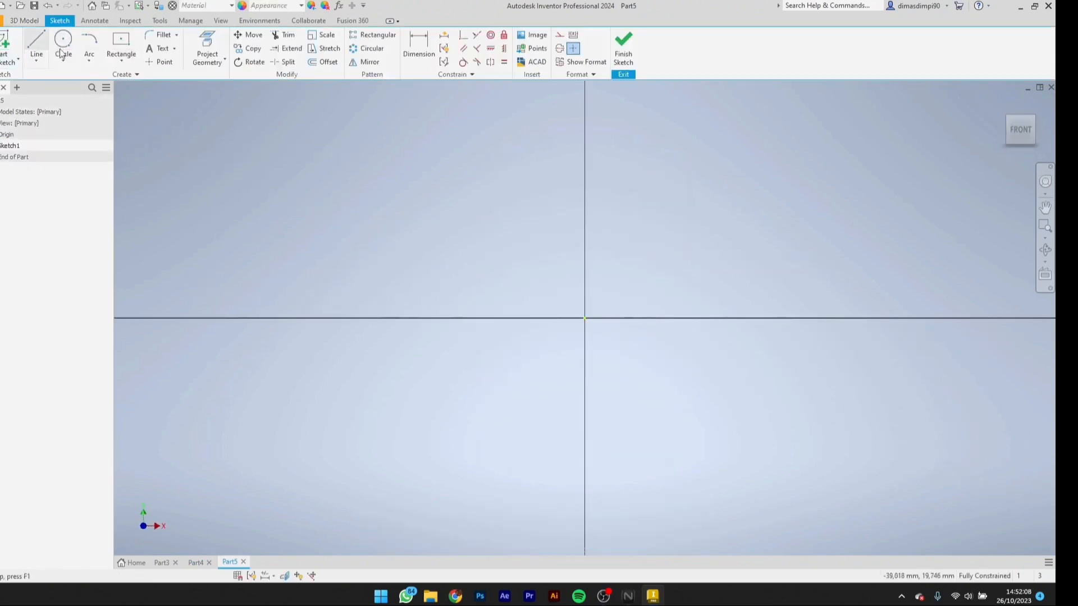
pyautogui.click(122, 45)
pyautogui.click(585, 318)
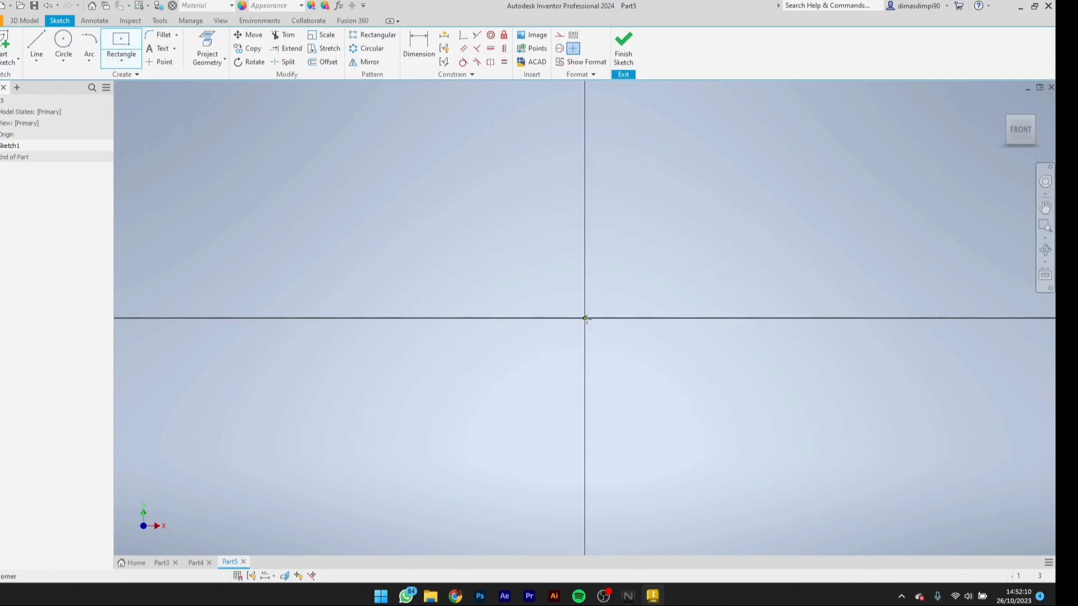
pyautogui.click(703, 195)
pyautogui.click(623, 50)
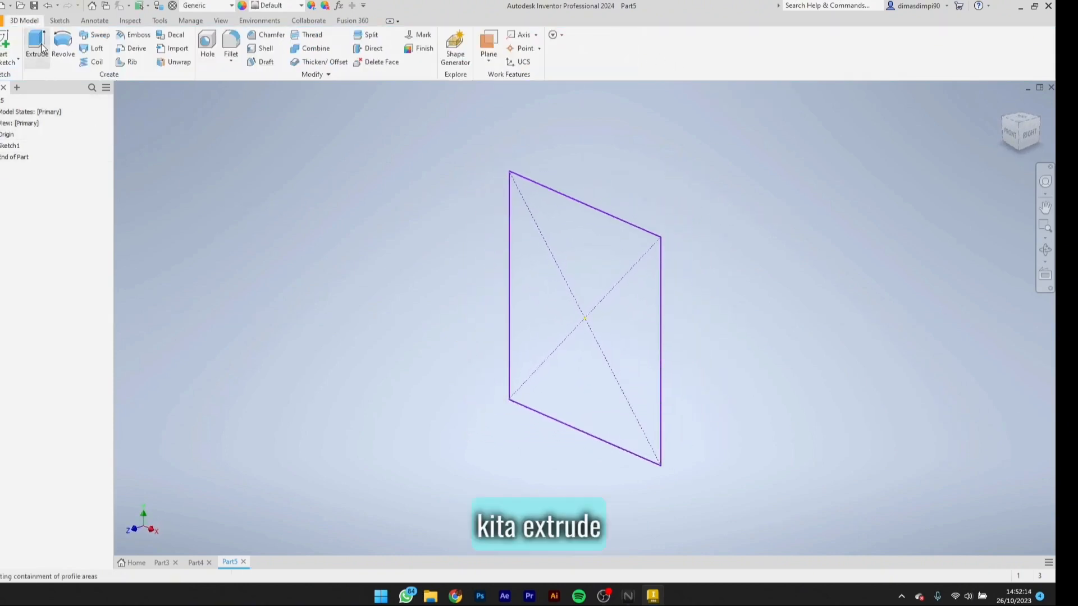
pyautogui.click(44, 54)
pyautogui.click(155, 300)
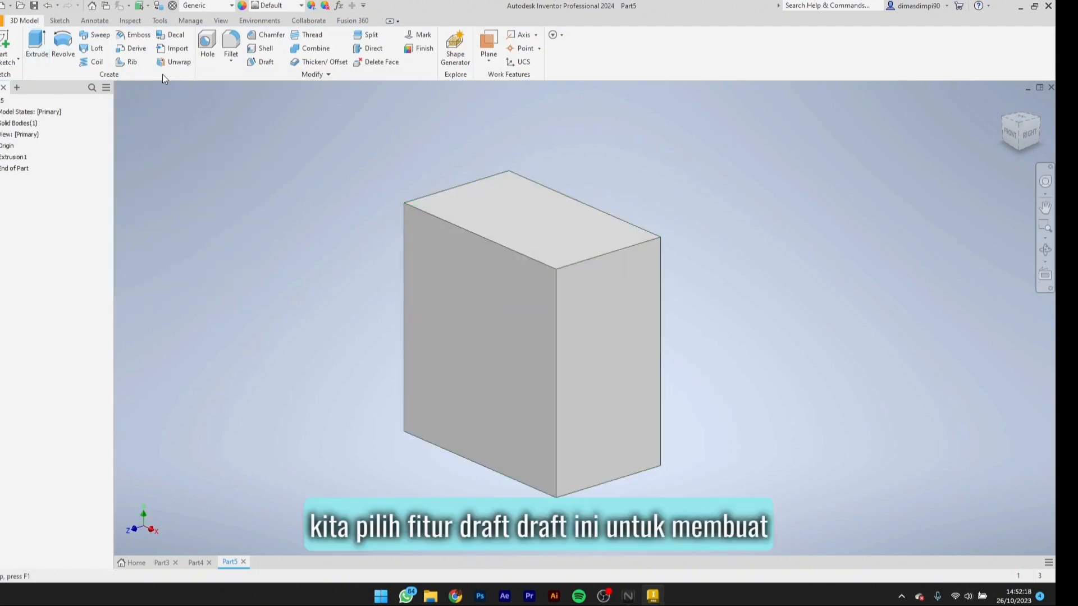
# Step: Draft the block's right side face by 25 degrees, using the nearest vertical edge as pull direction so the face leans inward toward the top
pyautogui.click(264, 62)
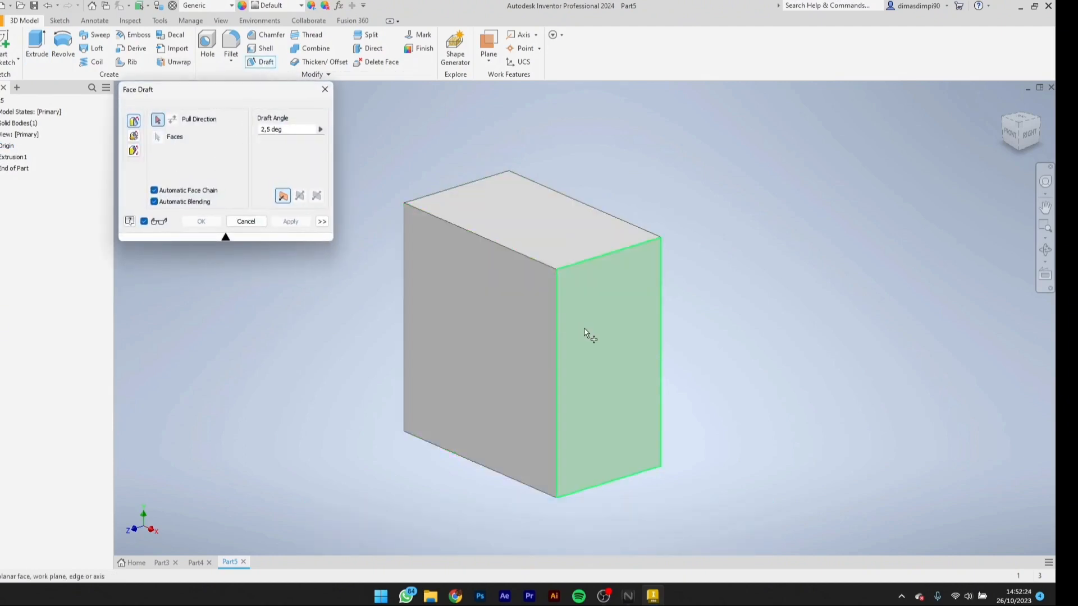
pyautogui.moveTo(584, 328)
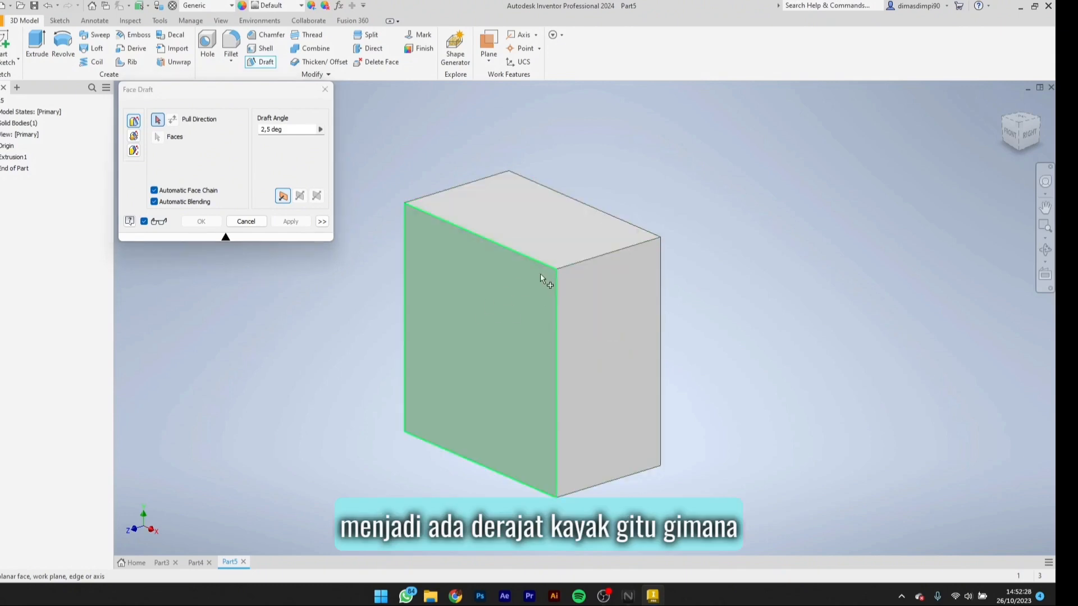
pyautogui.moveTo(558, 292)
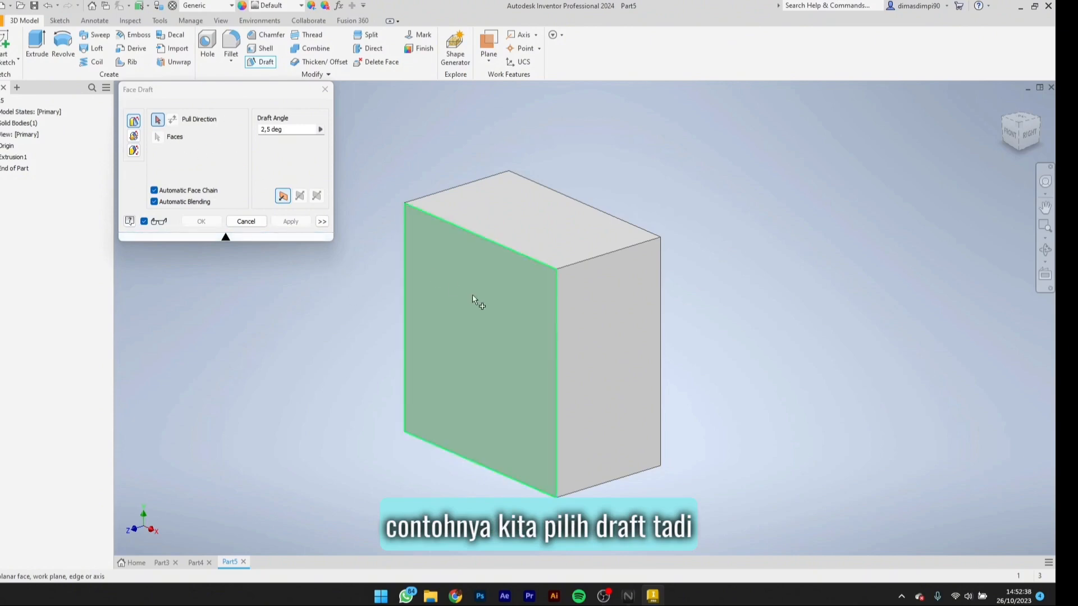
pyautogui.click(557, 332)
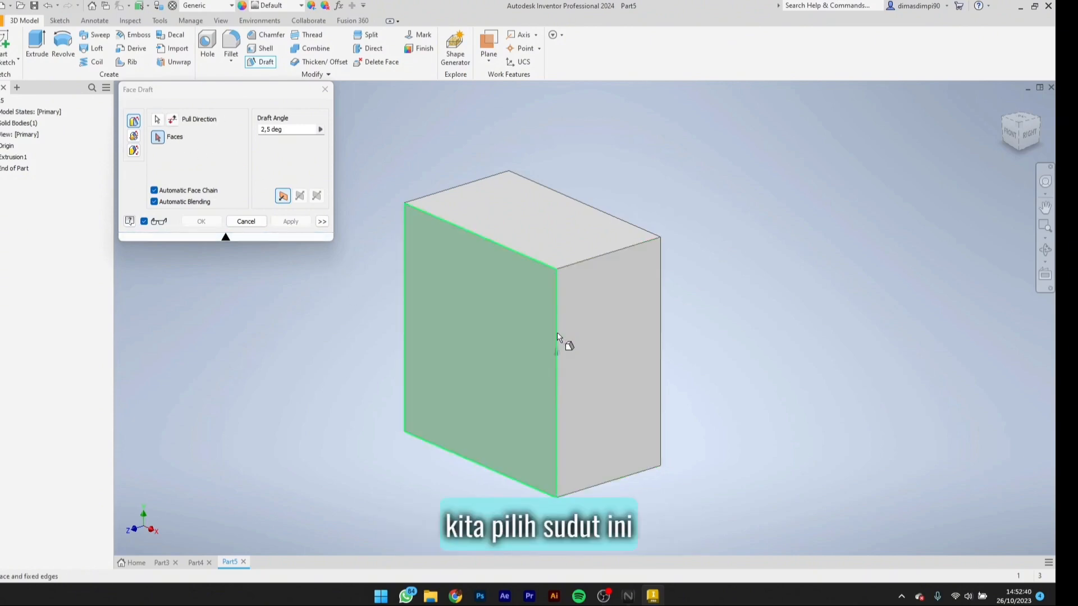
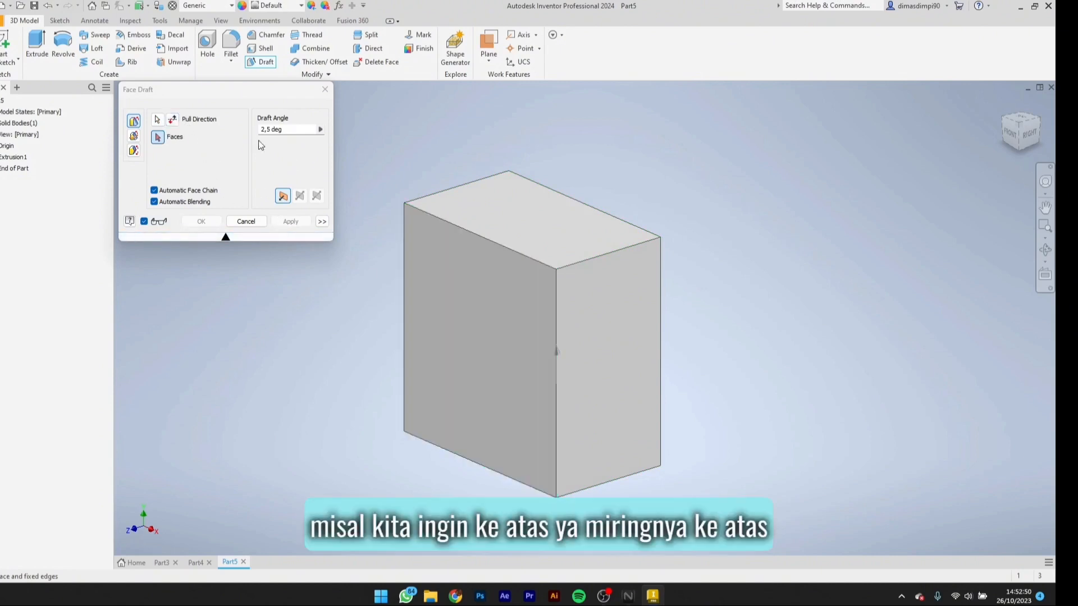
pyautogui.click(611, 372)
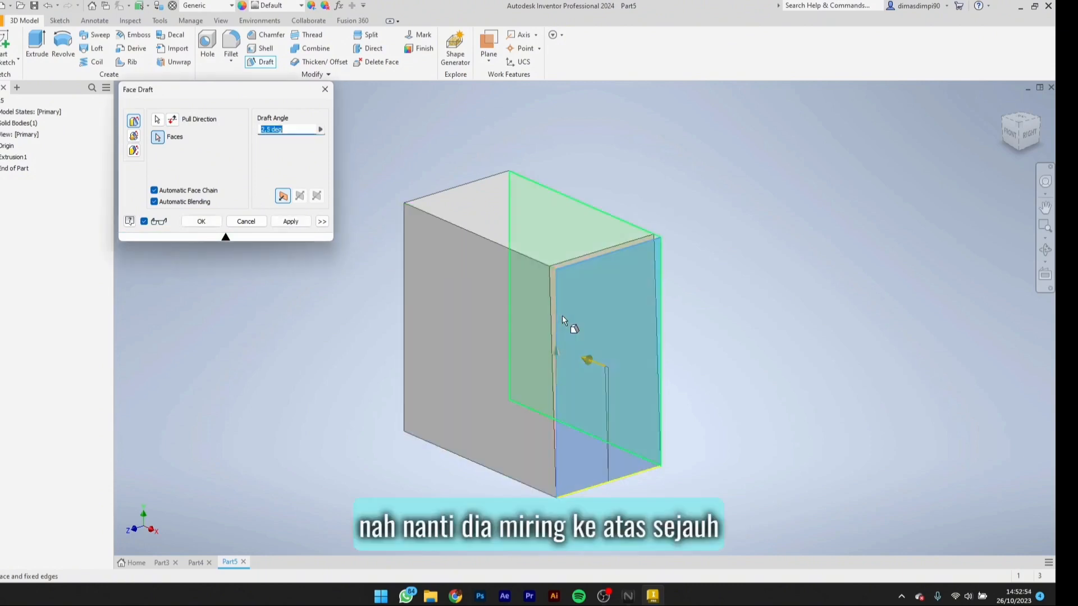
pyautogui.scroll(3, 563, 316)
pyautogui.scroll(-5, 581, 305)
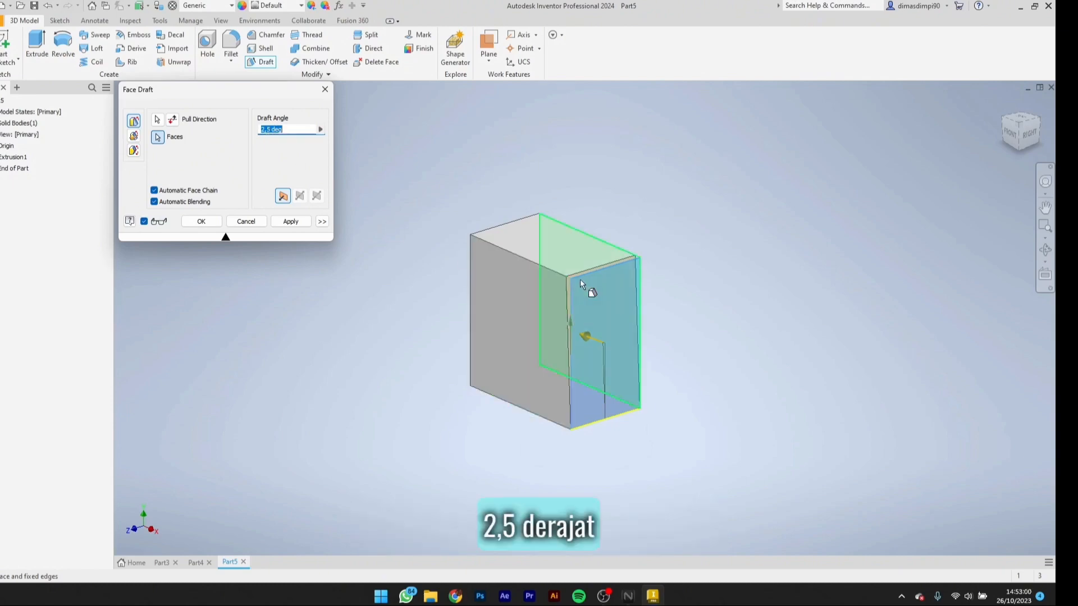
pyautogui.scroll(3, 587, 286)
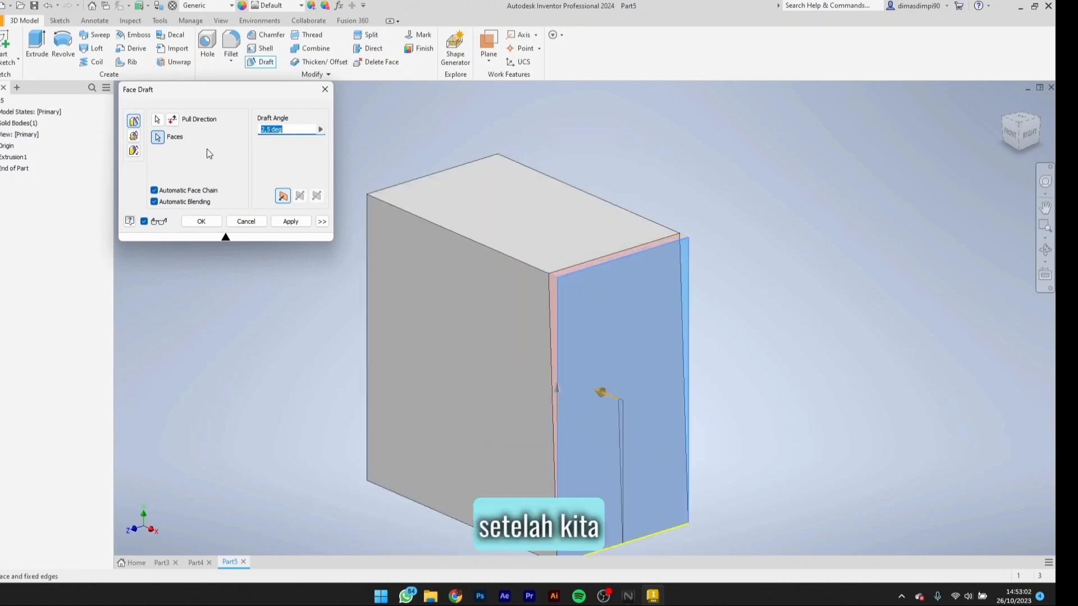
pyautogui.write('25')
pyautogui.press('Return')
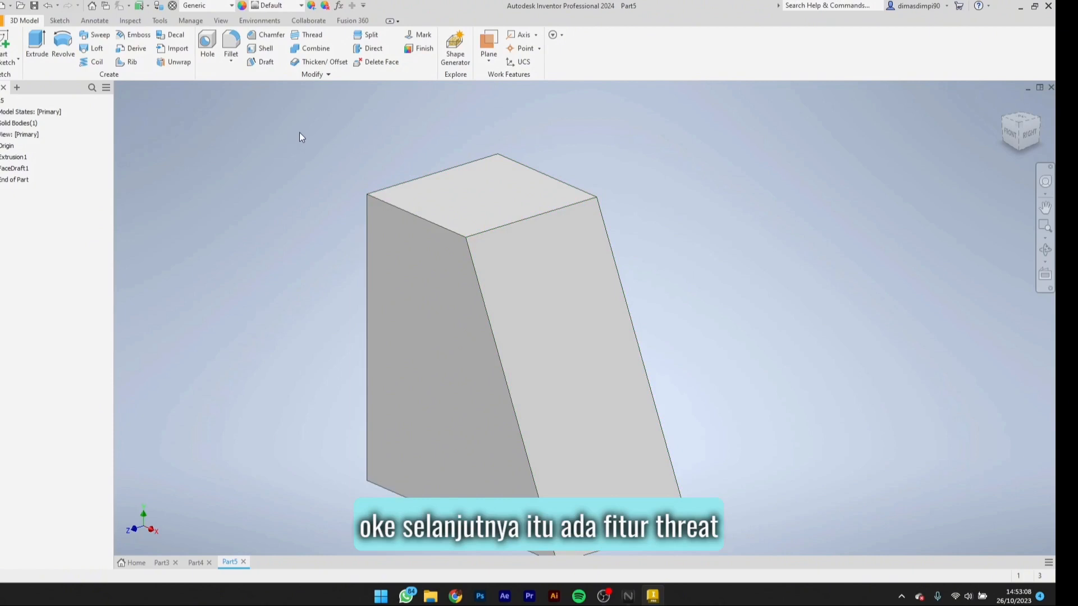
pyautogui.click(309, 35)
pyautogui.press('Return')
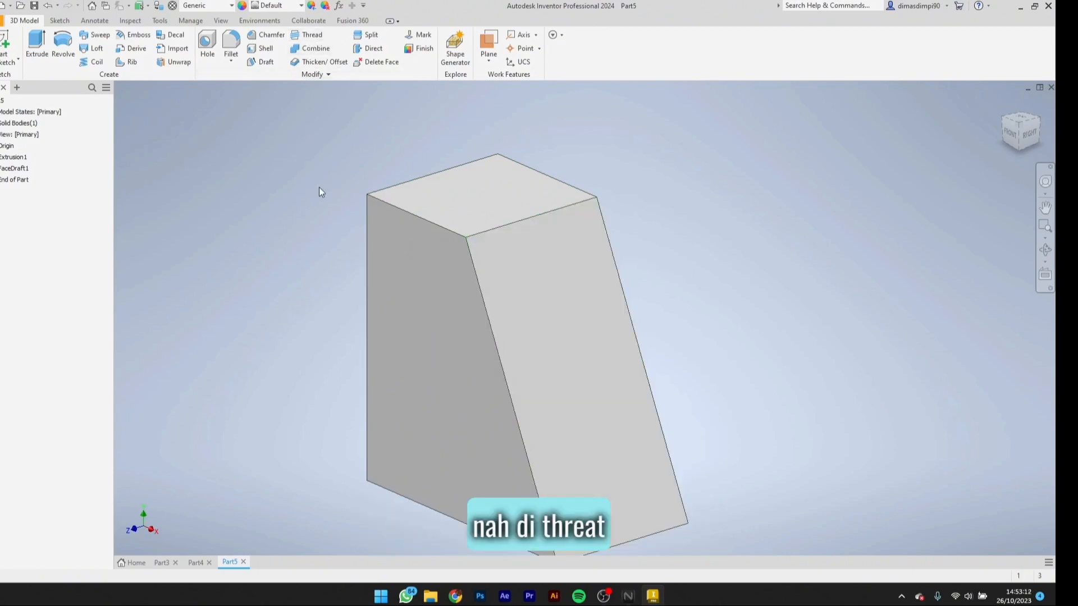
pyautogui.scroll(5, 404, 239)
pyautogui.scroll(-6, 405, 237)
pyautogui.scroll(5, 495, 231)
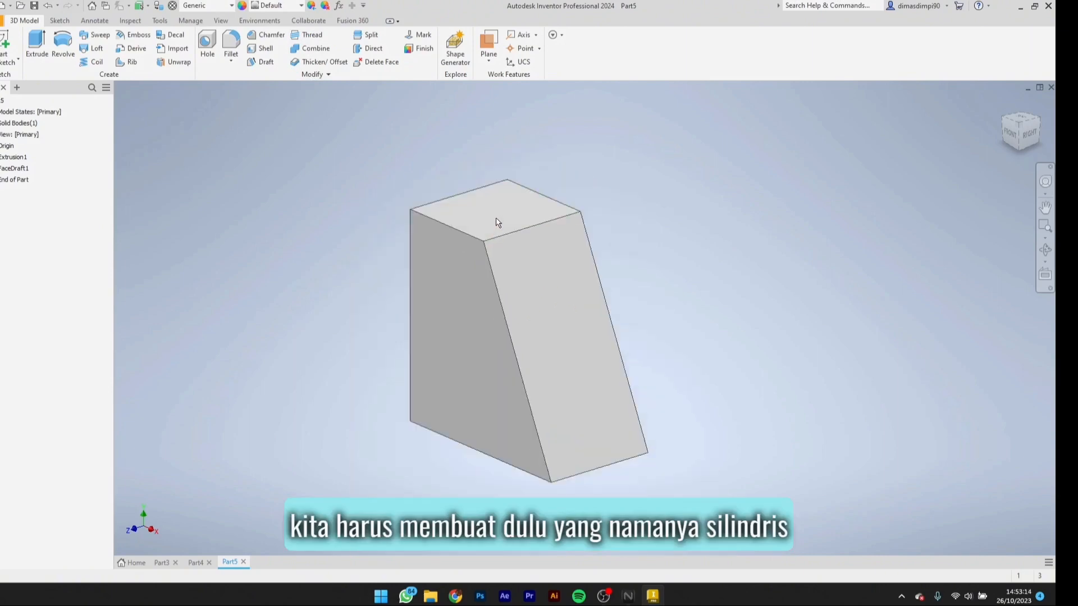
pyautogui.scroll(-6, 497, 220)
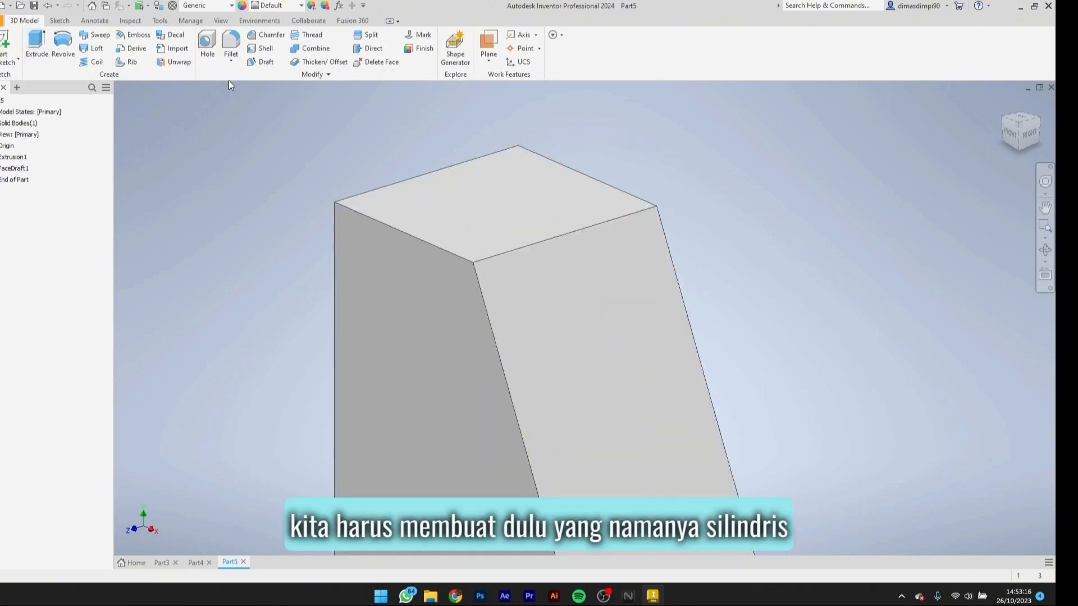
# Step: Sketch a 6 mm diameter circle near the middle of the drafted block's upper face
pyautogui.click(8, 45)
pyautogui.click(491, 236)
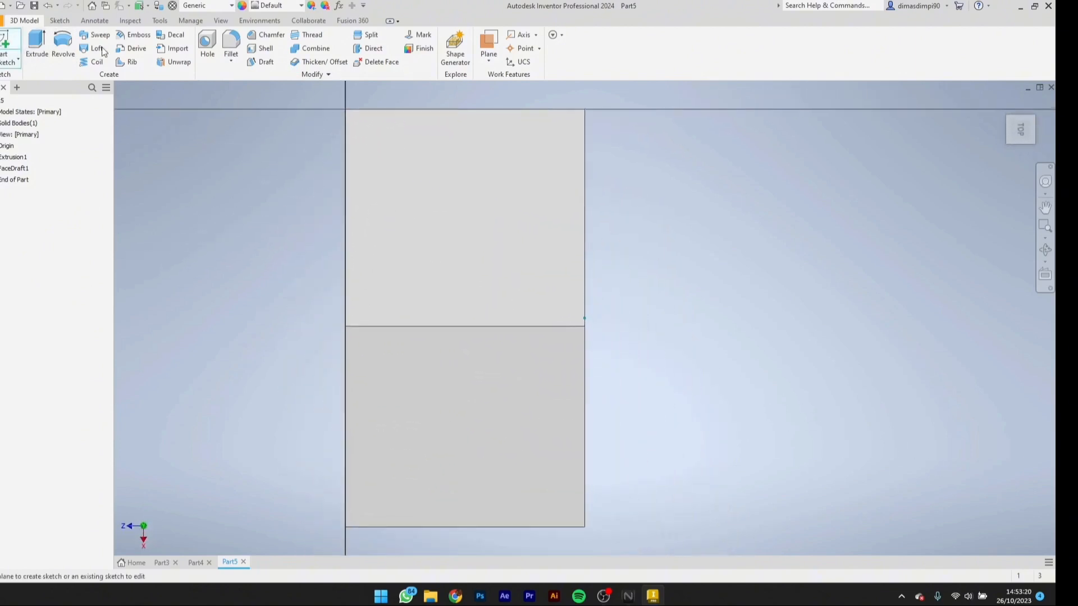
pyautogui.click(63, 44)
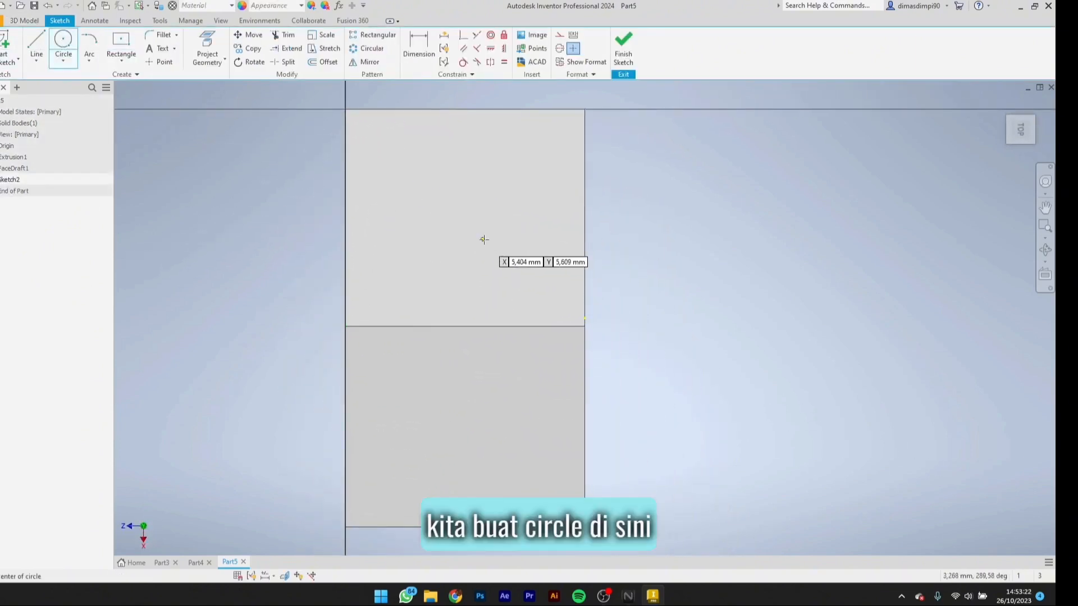
pyautogui.click(454, 210)
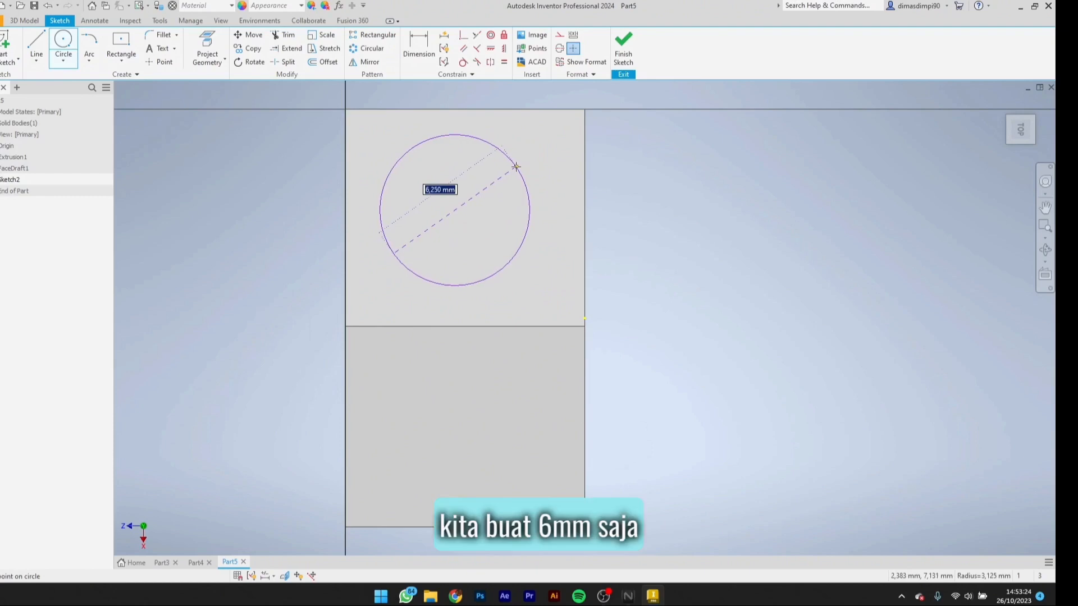
pyautogui.write('6')
pyautogui.press('Return')
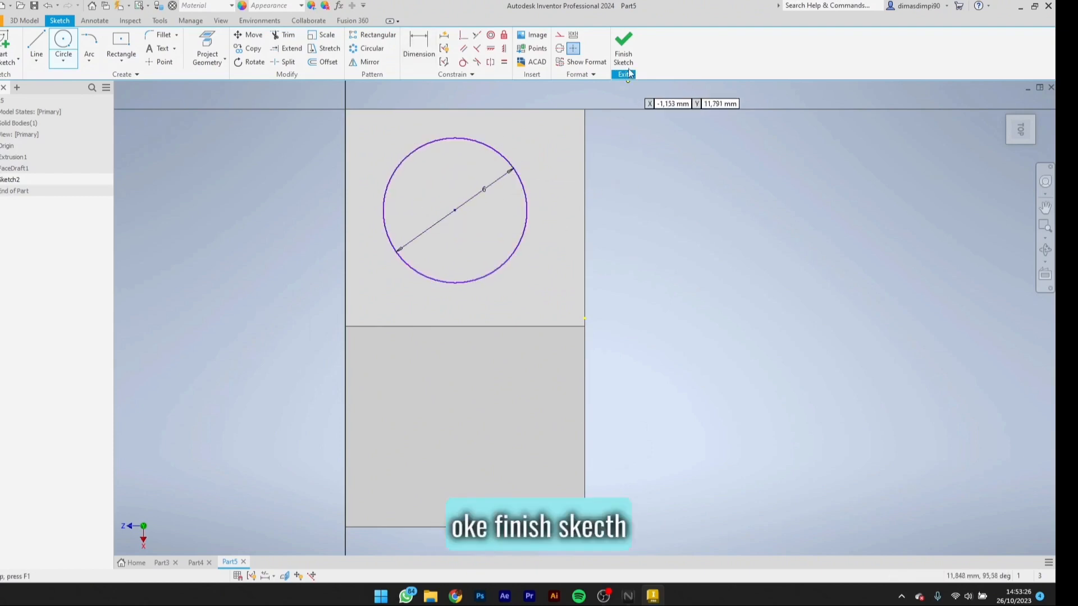
pyautogui.click(623, 48)
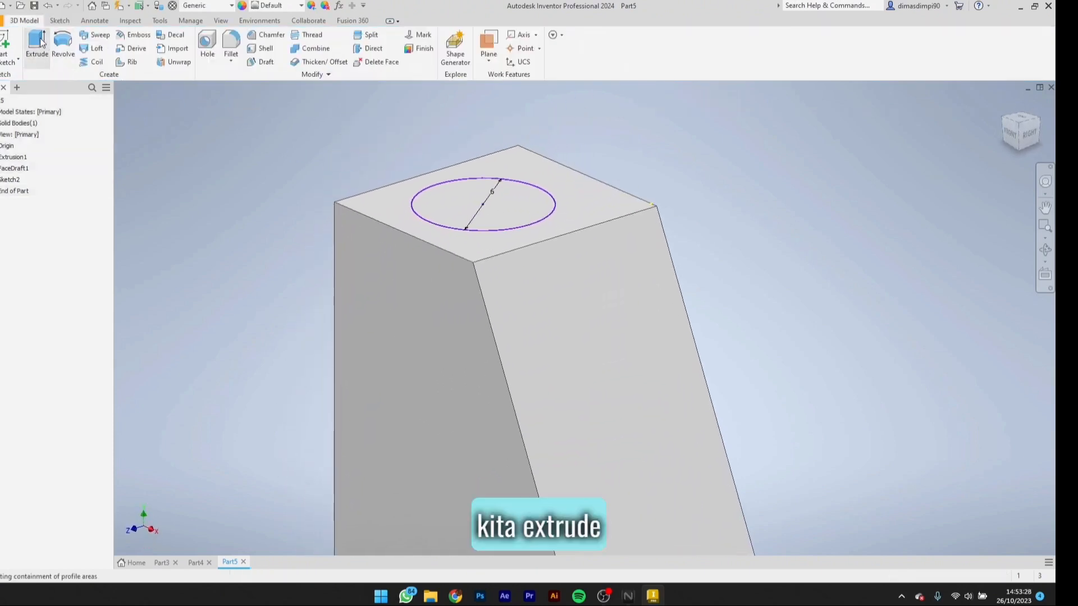
# Step: Extrude the circle upward 10 mm, joining it to the block as a cylinder
pyautogui.click(36, 47)
pyautogui.scroll(5, 437, 270)
pyautogui.scroll(-5, 437, 270)
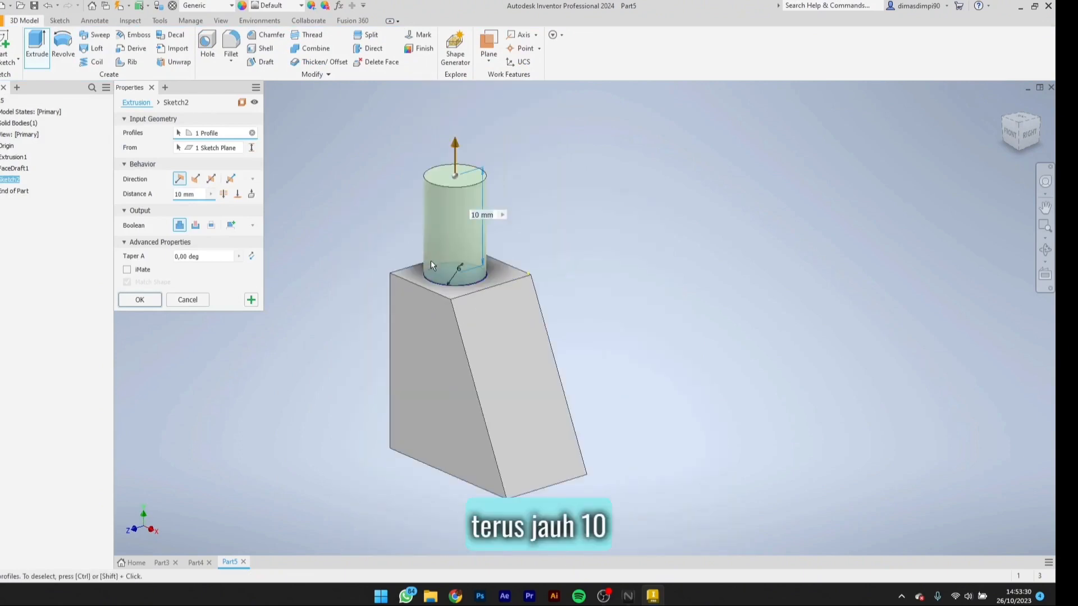
pyautogui.click(161, 298)
pyautogui.scroll(-3, 455, 223)
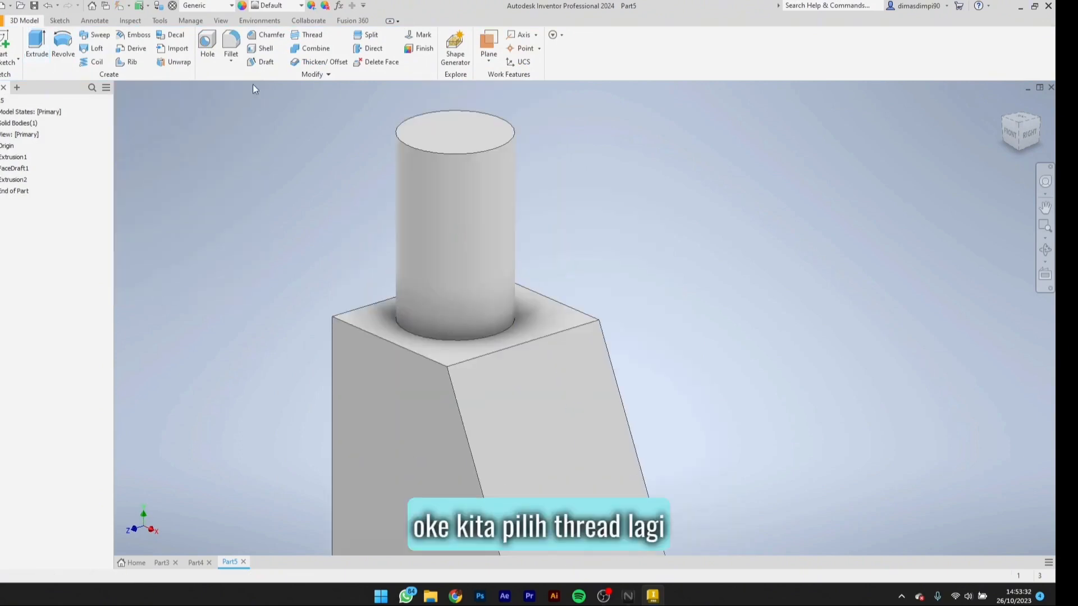
# Step: Thread the cylinder's side face over its full depth with an ISO Metric profile, size 6, M6x1, class 6g, right hand
pyautogui.click(312, 36)
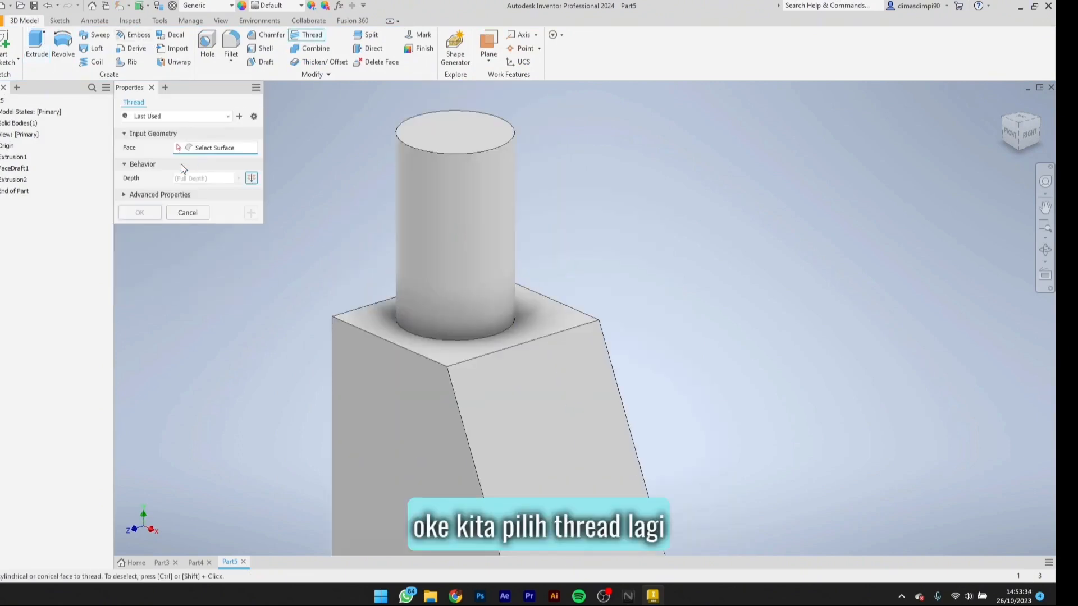
pyautogui.click(467, 211)
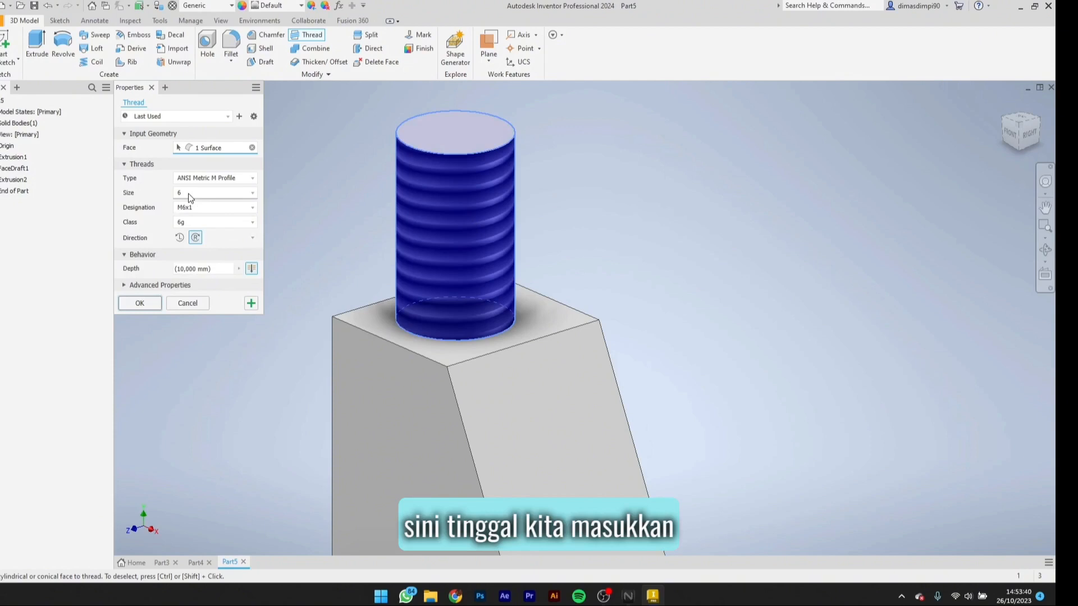
pyautogui.click(218, 180)
pyautogui.click(221, 201)
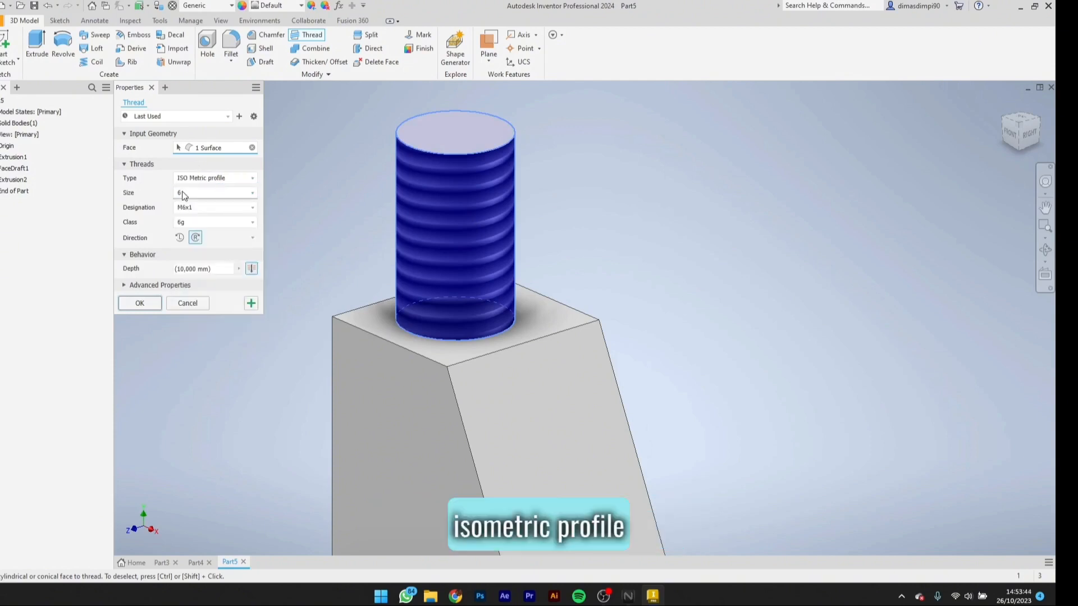
pyautogui.click(207, 211)
pyautogui.click(206, 211)
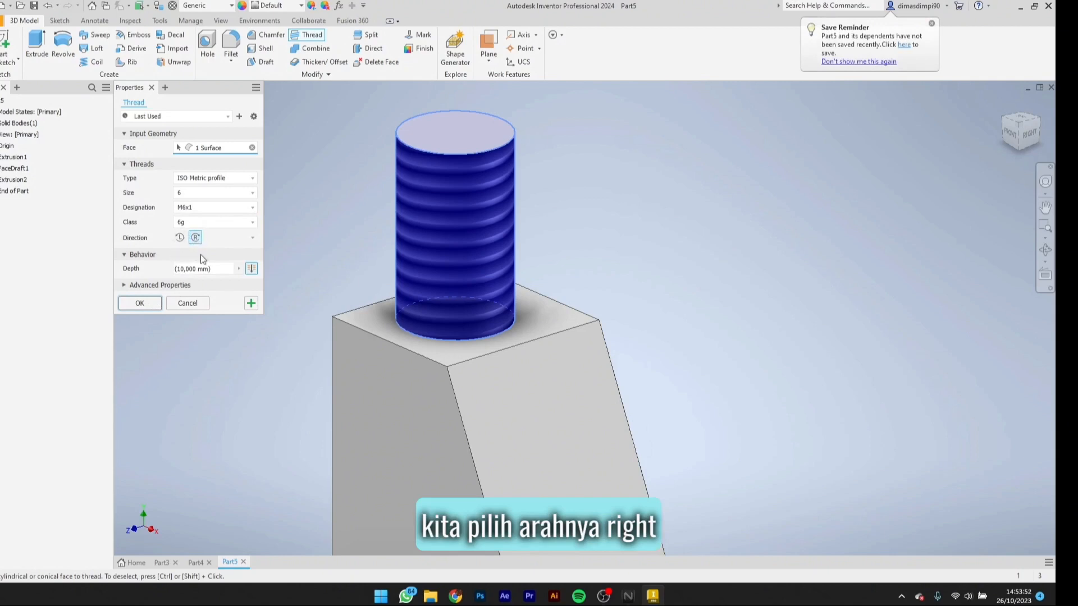
pyautogui.click(140, 303)
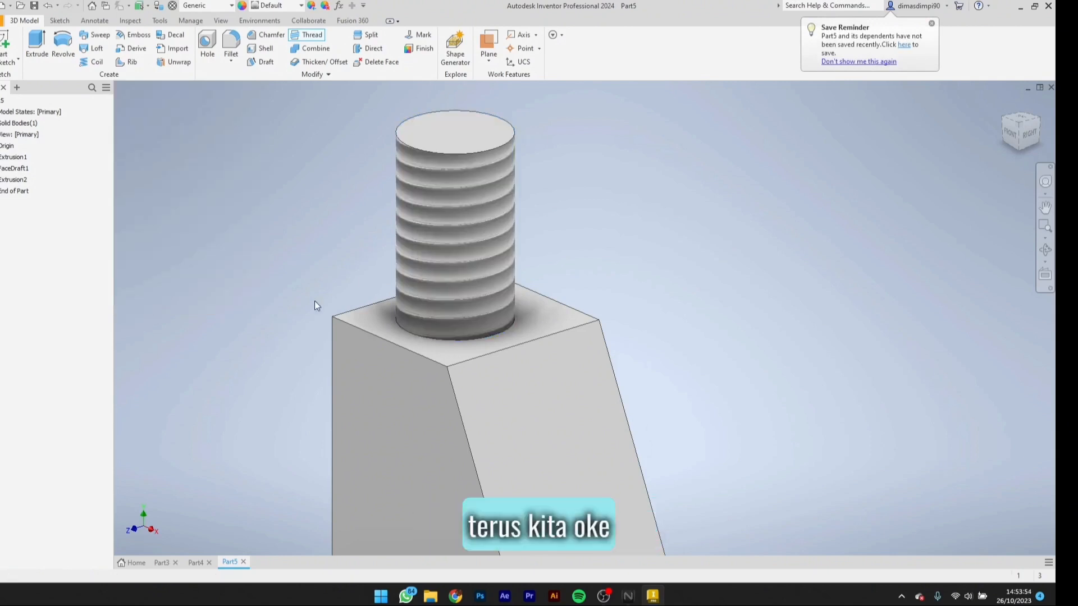
pyautogui.keyDown('shift'); pyautogui.moveTo(560, 251); pyautogui.dragTo(501, 254, button='middle'); pyautogui.keyUp('shift')
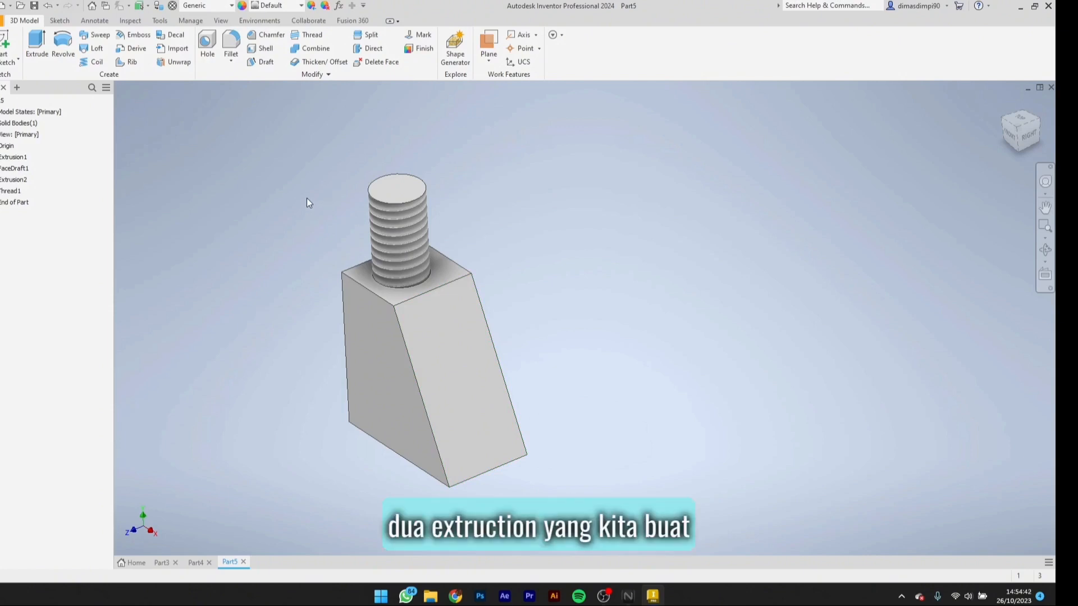
# Step: Start a sketch on the threaded cylinder's top face and draw a centre rectangle around the cylinder's axis, larger than the cylinder
pyautogui.click(12, 42)
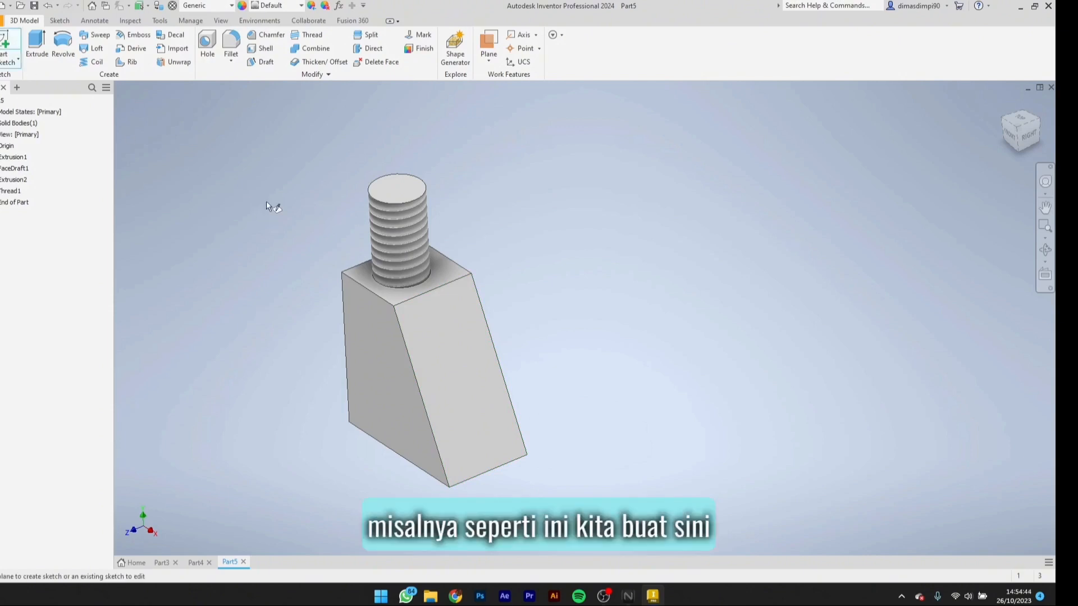
pyautogui.click(399, 193)
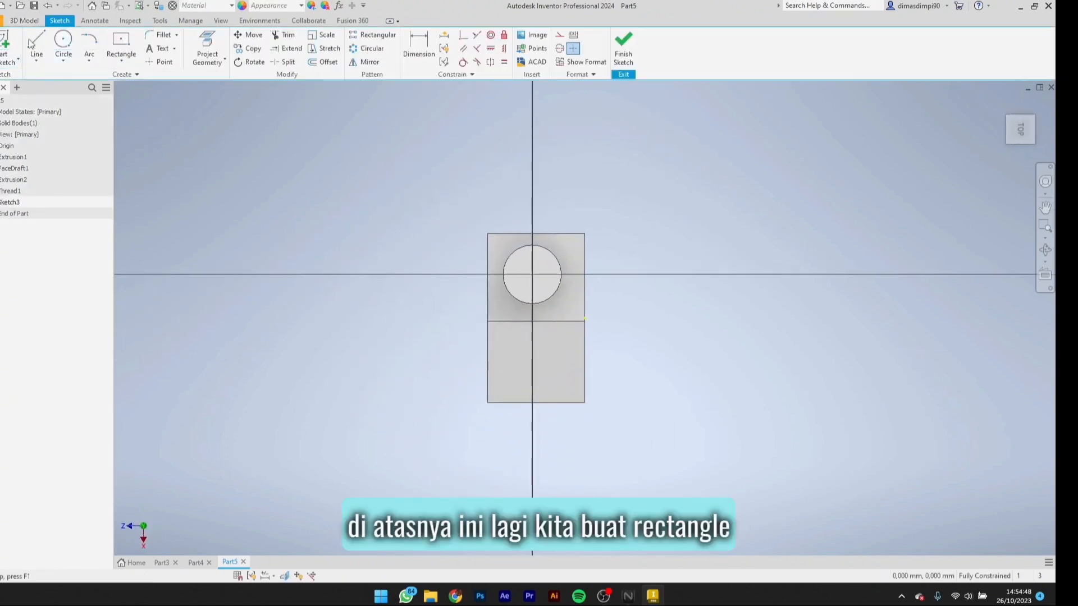
pyautogui.click(121, 44)
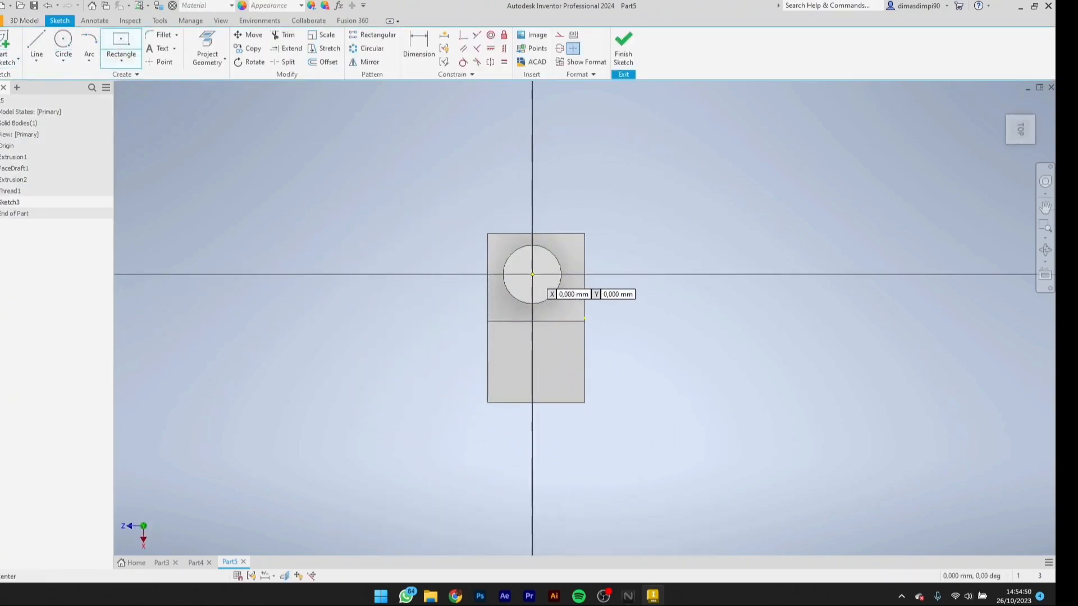
pyautogui.click(532, 275)
pyautogui.click(585, 216)
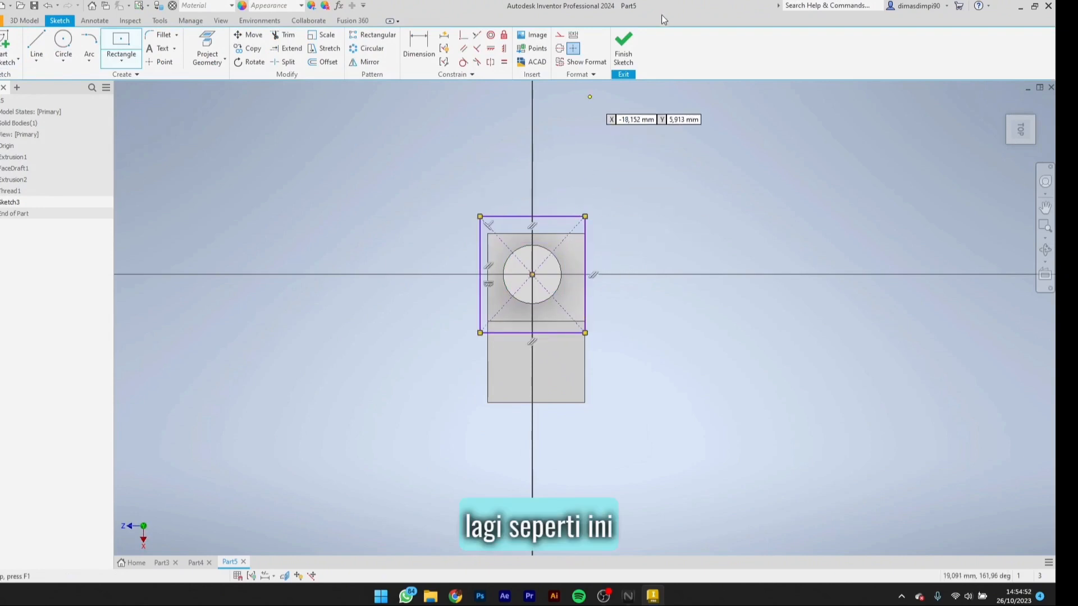
# Step: Finish the sketch and extrude the rectangle 10 mm upward as a new solid above the threaded cylinder
pyautogui.click(622, 48)
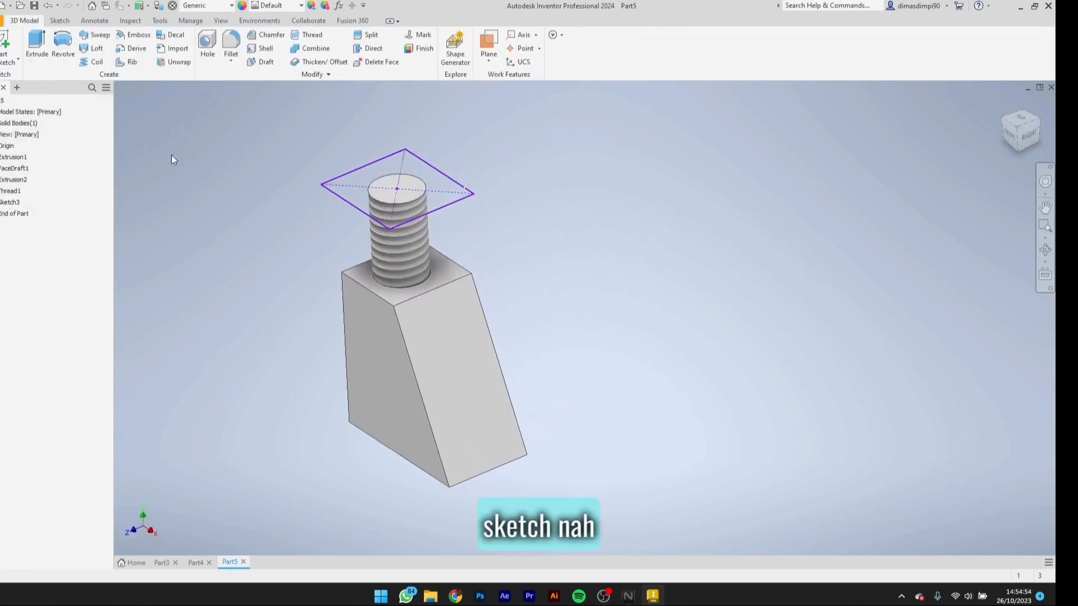
pyautogui.click(37, 43)
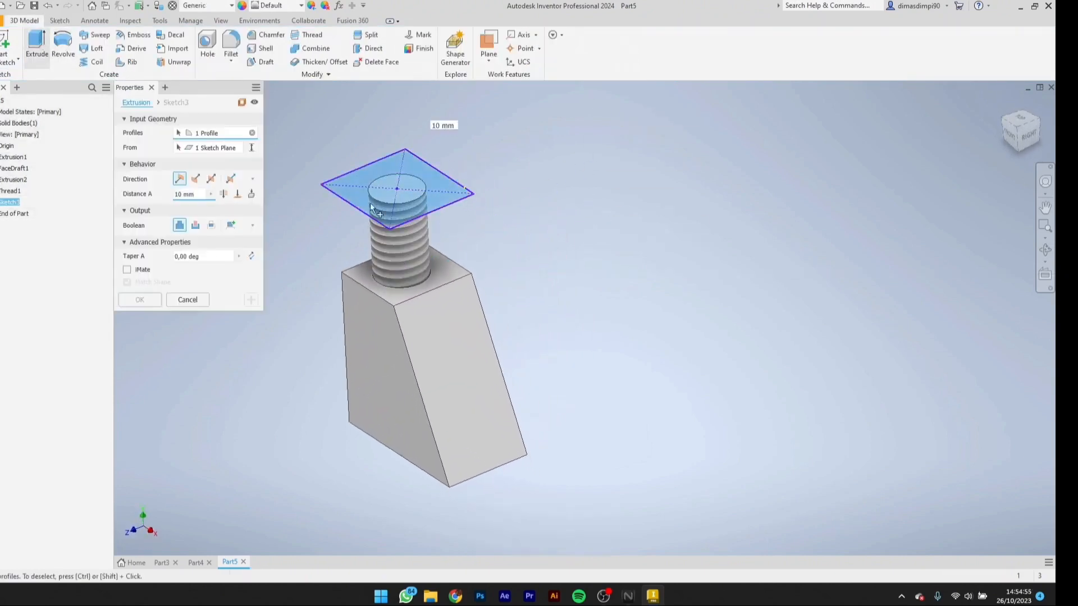
pyautogui.click(151, 306)
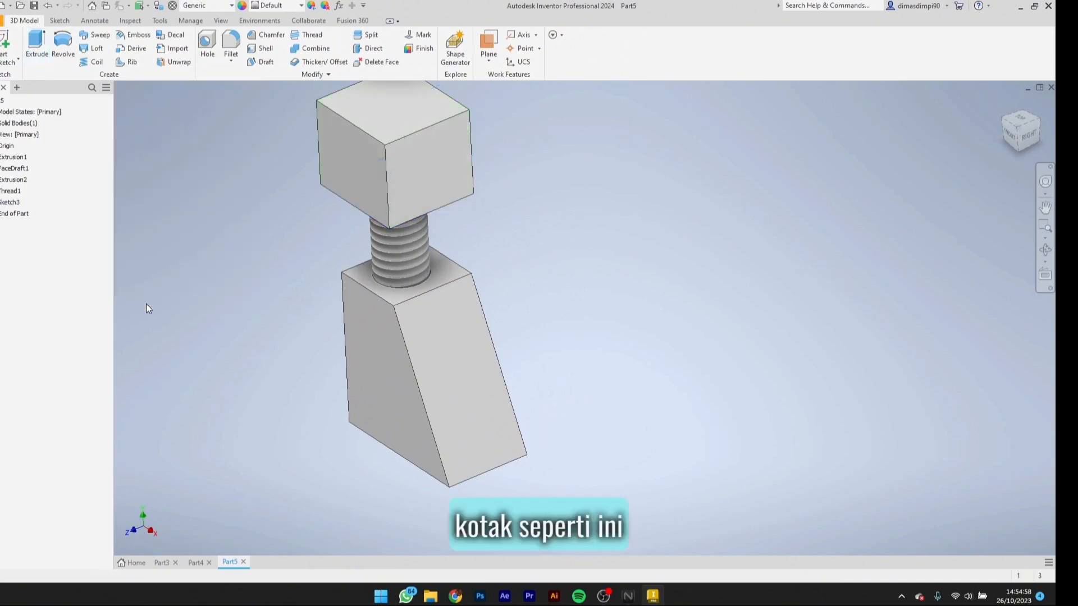
pyautogui.doubleClick(408, 159)
pyautogui.click(48, 49)
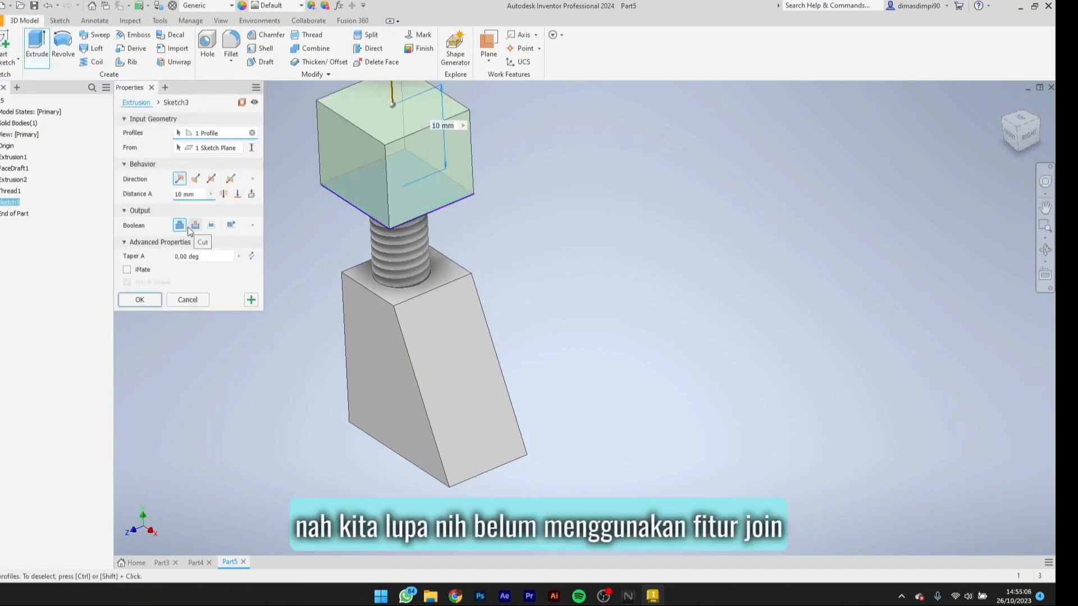
pyautogui.click(230, 225)
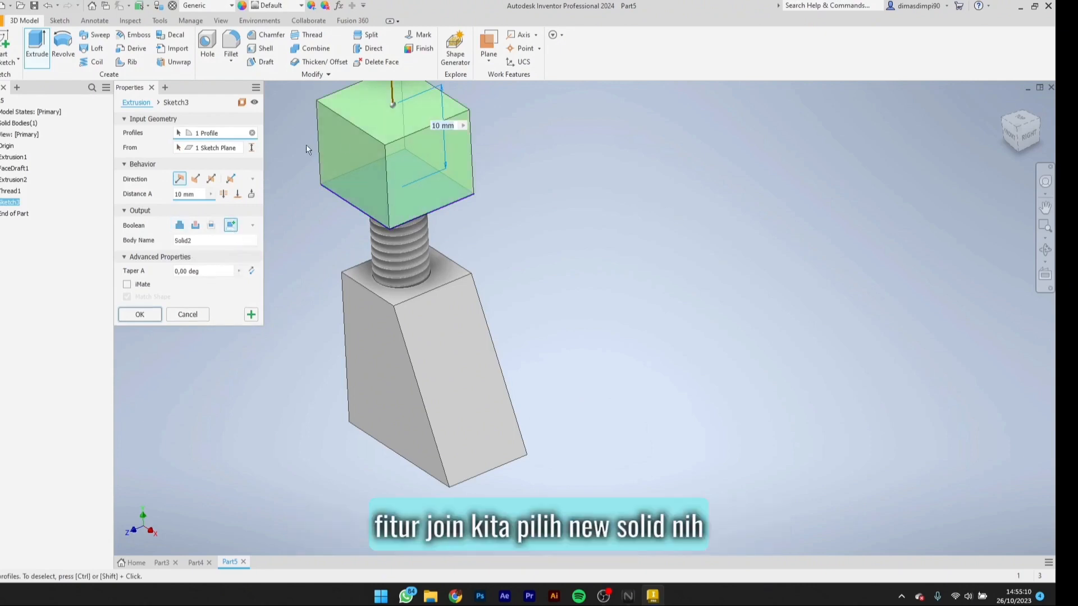
pyautogui.click(145, 316)
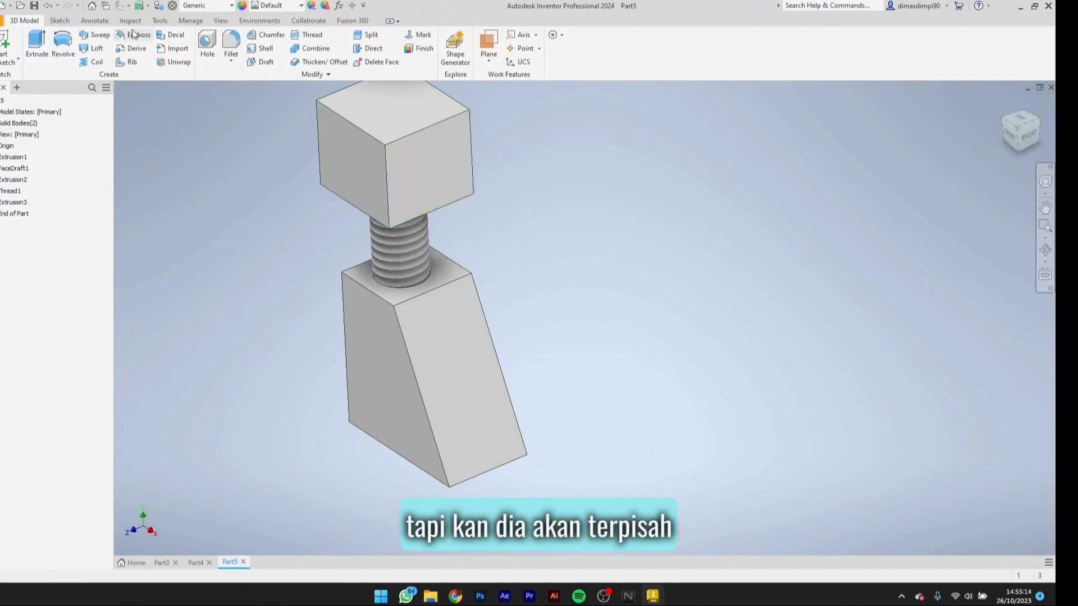
# Step: Combine the upper block as base body with the threaded lower solid as tool body, using Join
pyautogui.click(316, 49)
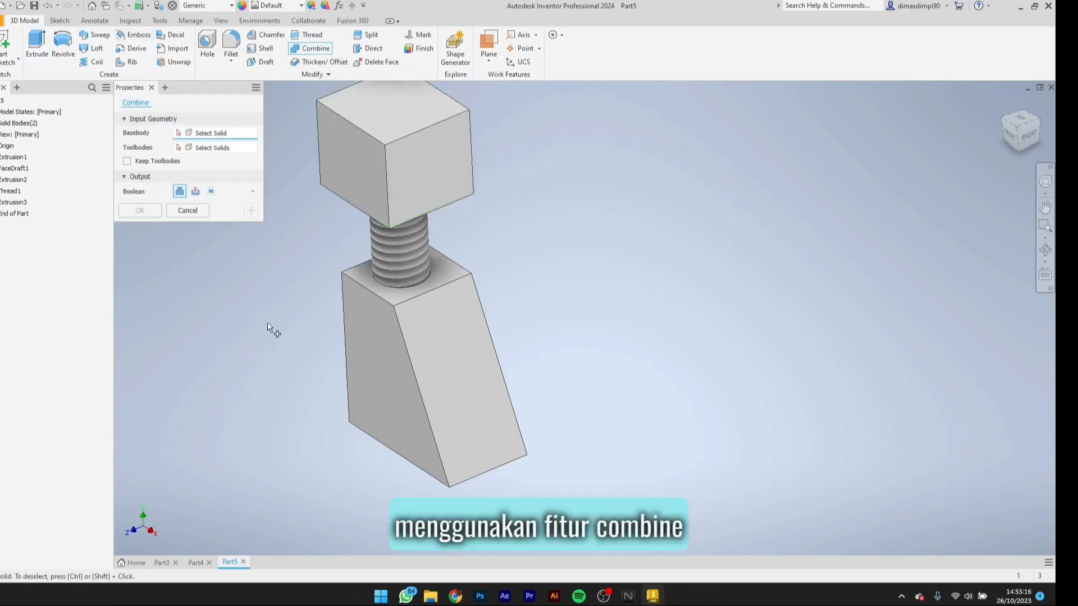
pyautogui.click(384, 174)
pyautogui.click(396, 241)
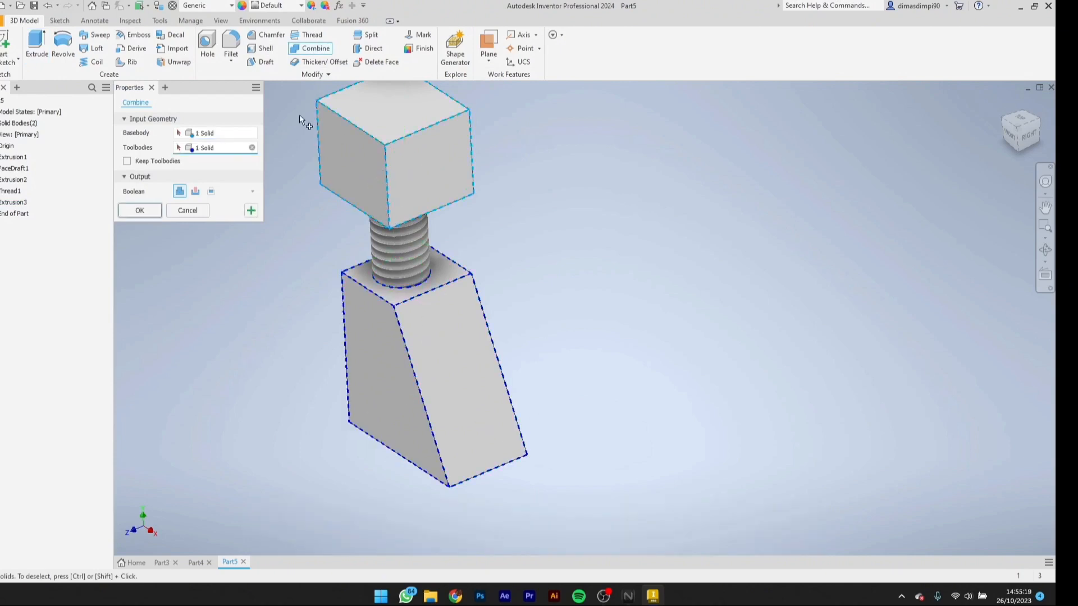
pyautogui.click(130, 211)
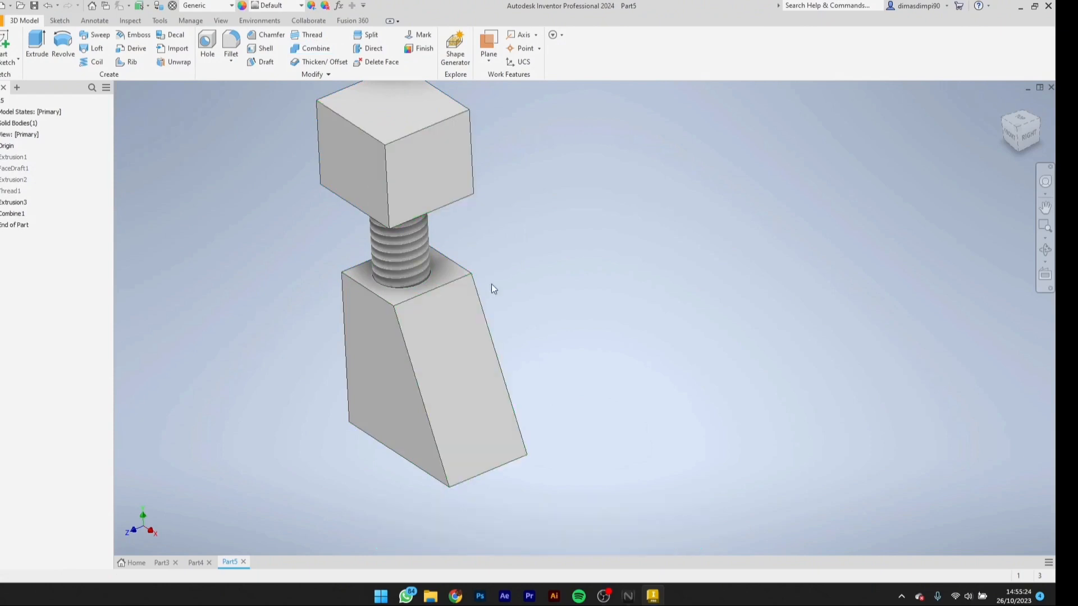
pyautogui.keyDown('shift'); pyautogui.moveTo(554, 379); pyautogui.dragTo(550, 338, button='middle'); pyautogui.keyUp('shift')
pyautogui.click(417, 410)
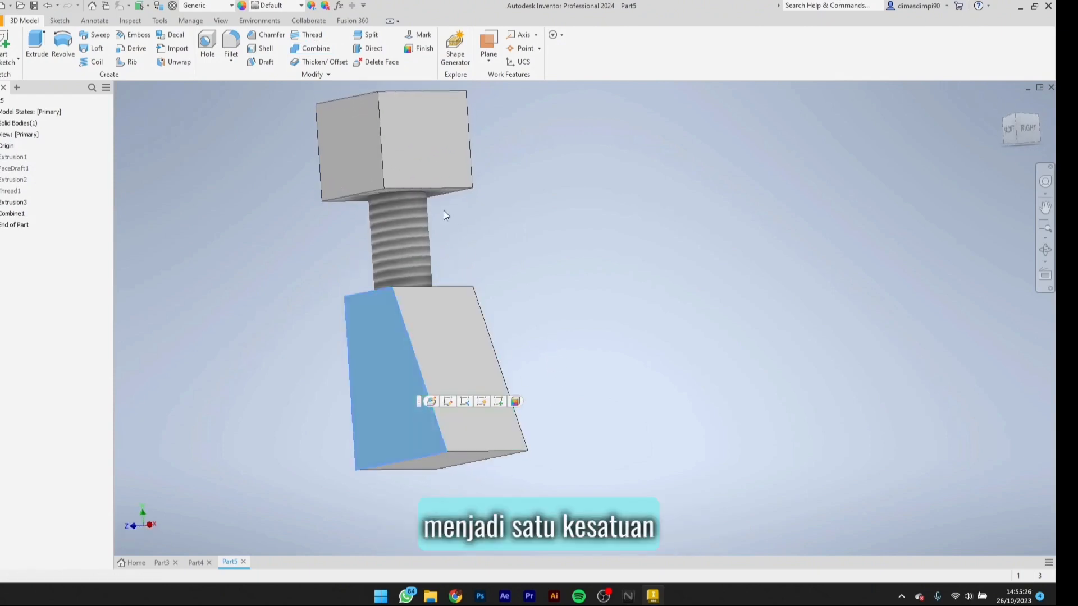
pyautogui.click(521, 210)
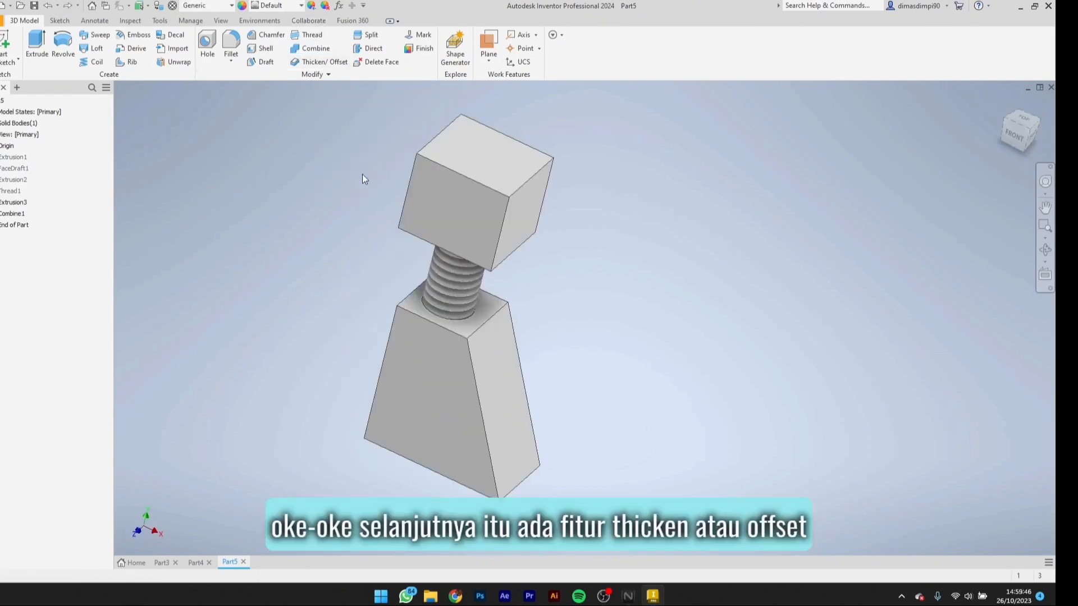
# Step: Thicken the upper block's right side face outward by 1 mm, joining the added material to the body
pyautogui.click(319, 62)
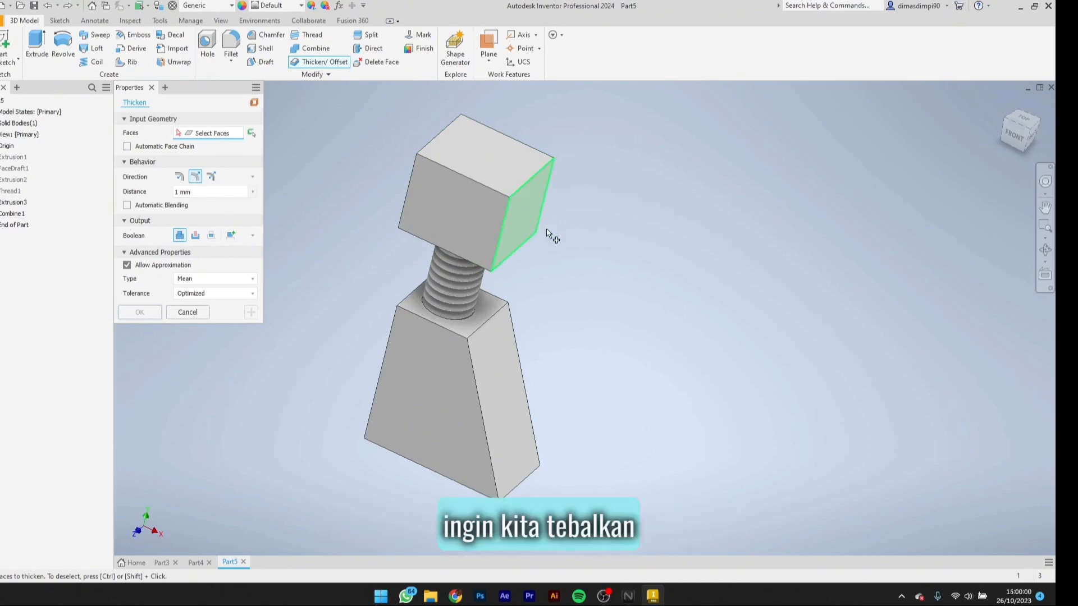
pyautogui.click(529, 214)
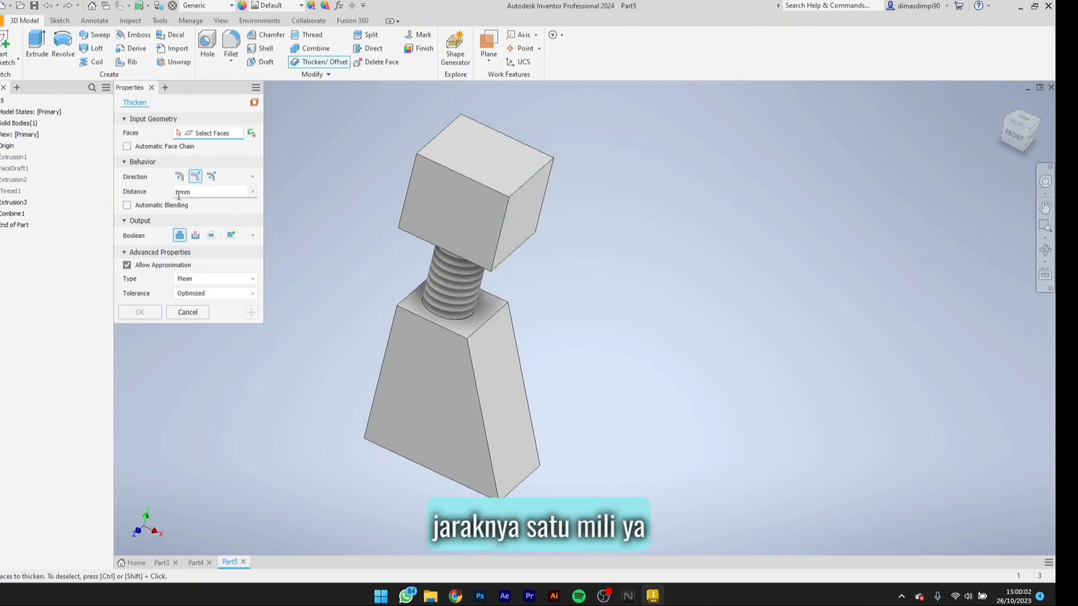
pyautogui.click(524, 207)
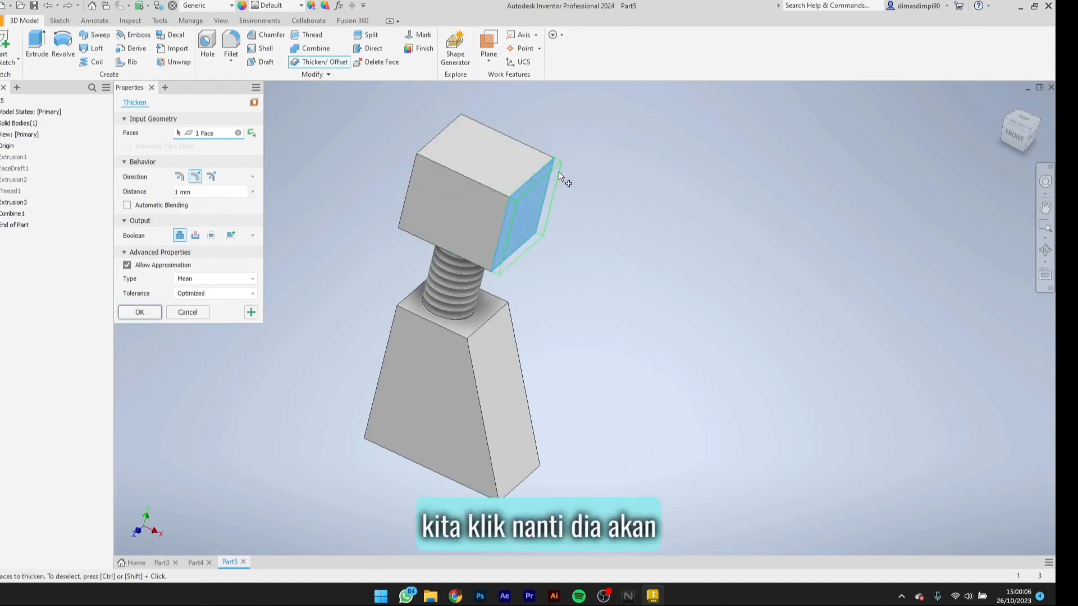
pyautogui.scroll(3, 559, 177)
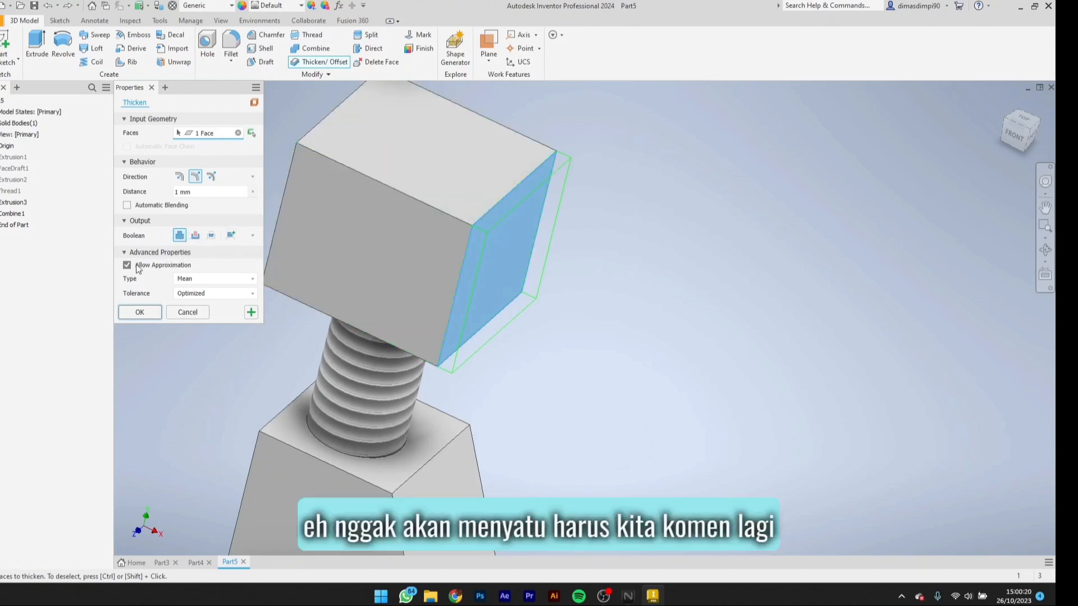
pyautogui.click(143, 311)
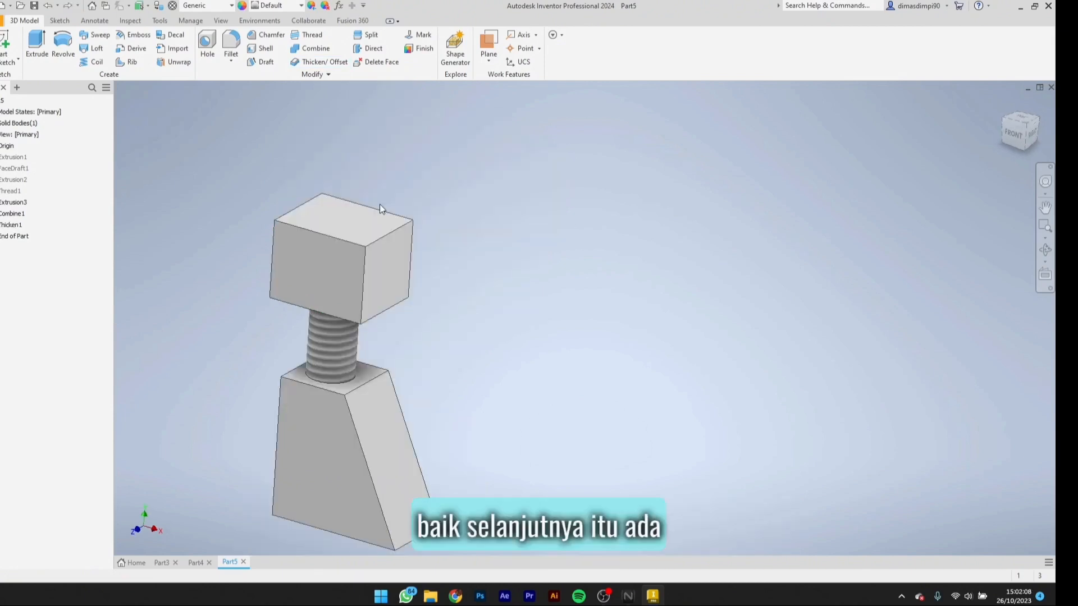
pyautogui.click(366, 35)
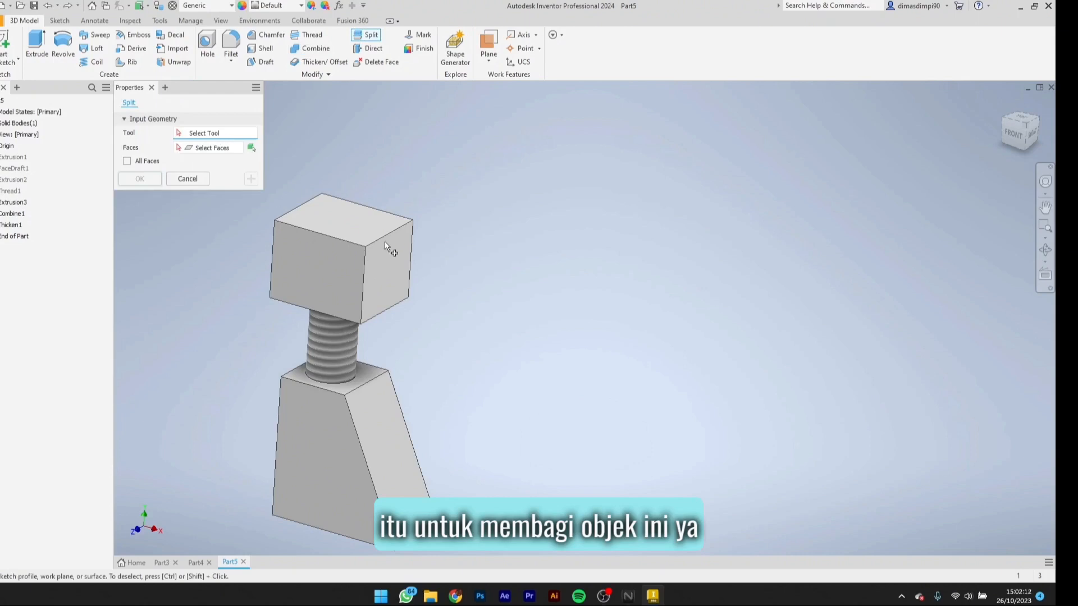
pyautogui.scroll(3, 357, 245)
pyautogui.press('Escape')
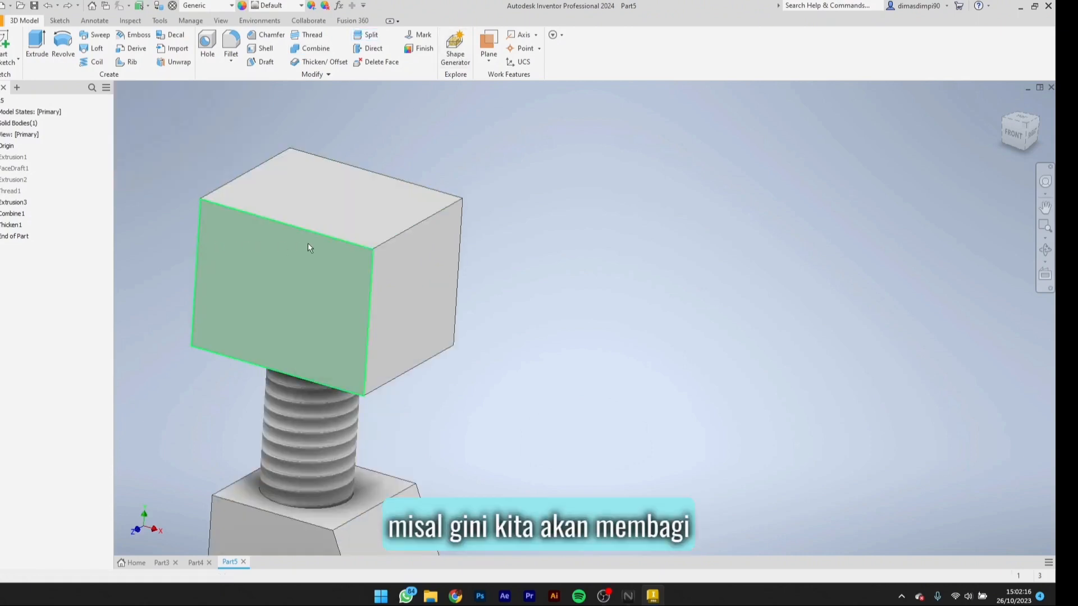
# Step: Create a work plane offset -3 mm from the upper block's top face
pyautogui.click(489, 60)
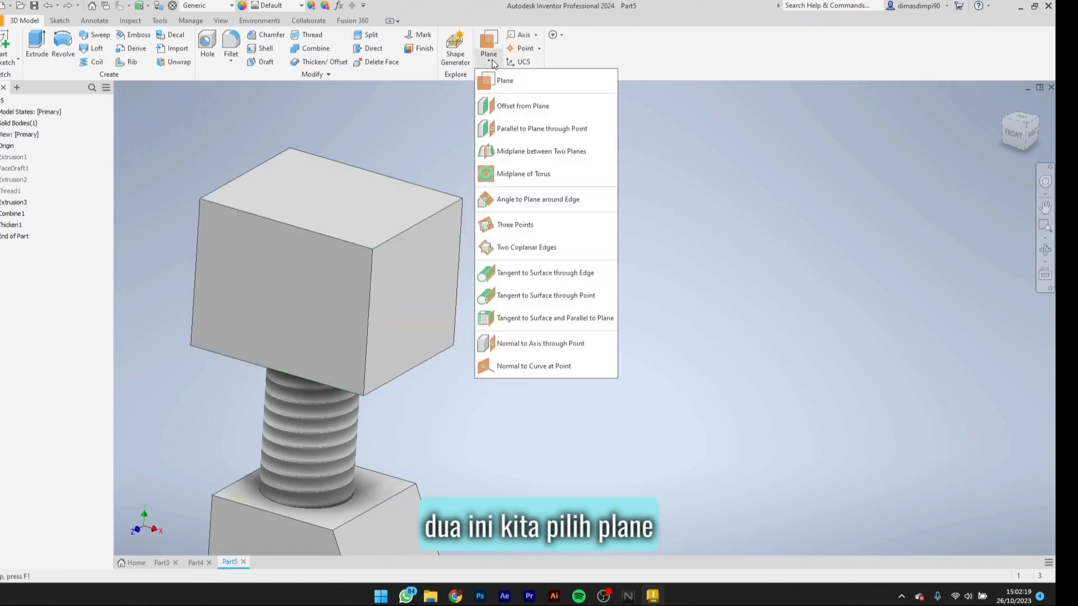
pyautogui.click(513, 106)
pyautogui.click(351, 216)
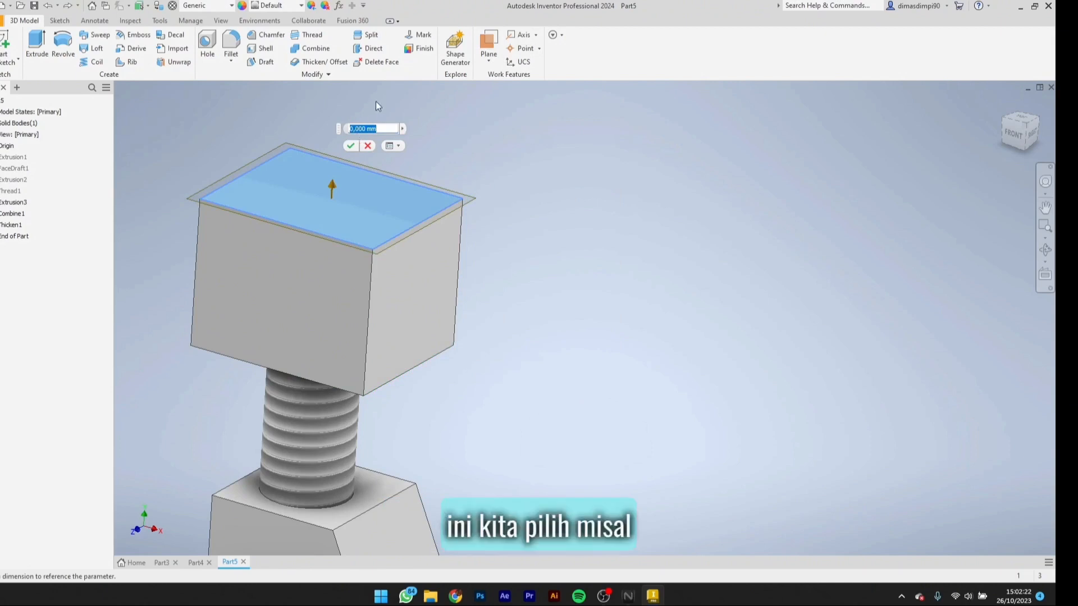
pyautogui.write('-3')
pyautogui.press('Return')
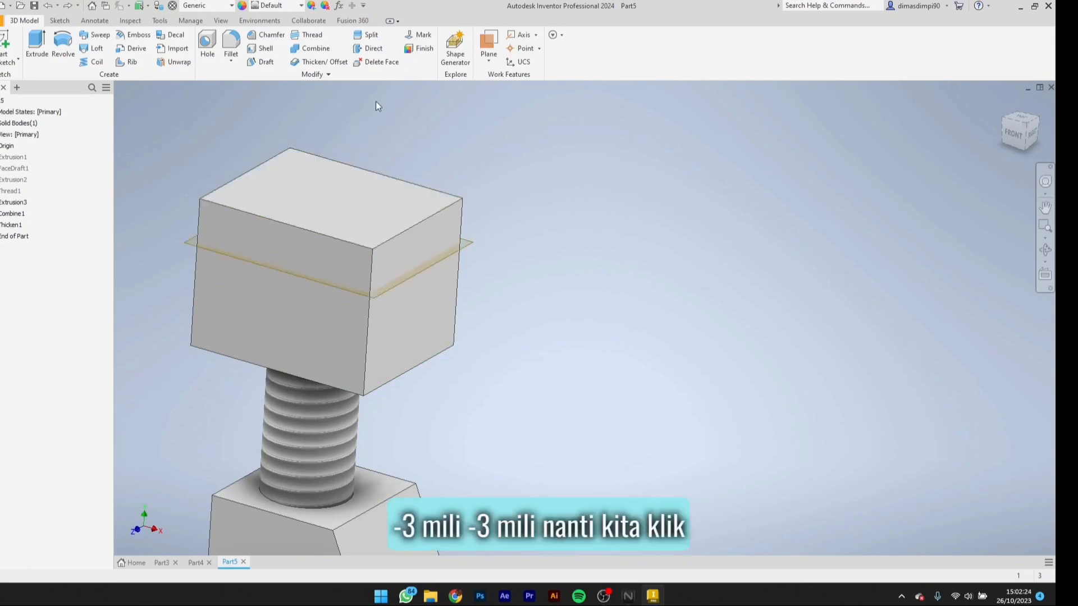
# Step: Split the upper block's front face with the offset work plane and check the two face regions by selecting them
pyautogui.click(366, 35)
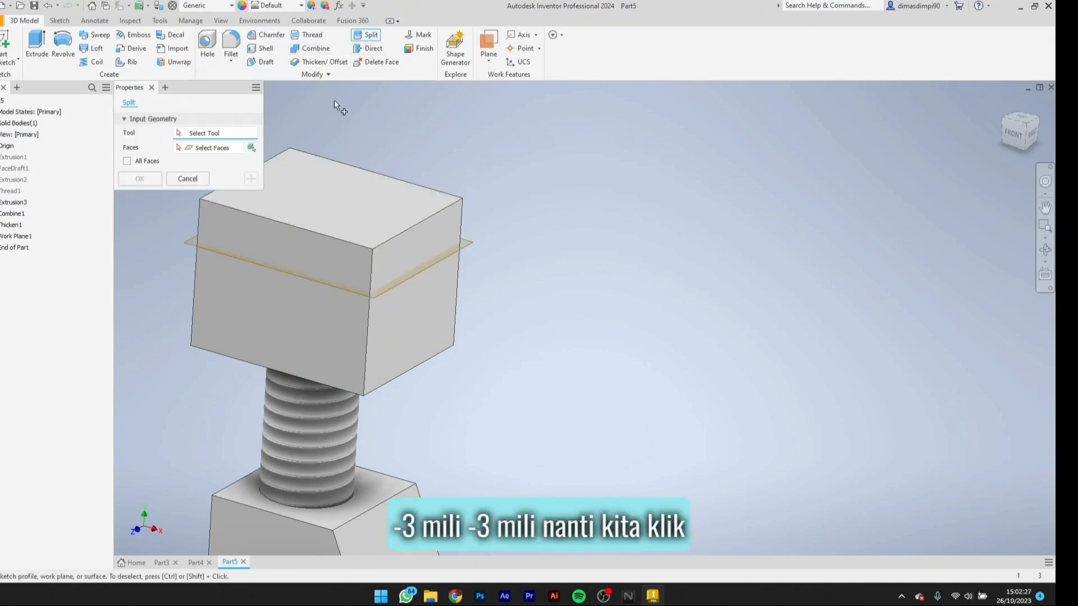
pyautogui.click(262, 265)
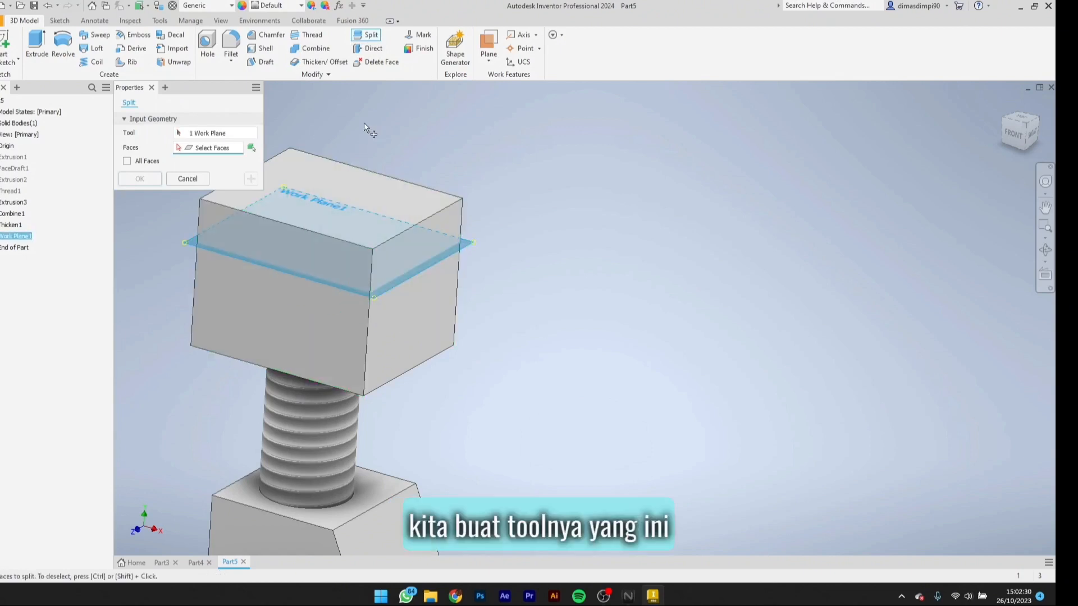
pyautogui.click(270, 272)
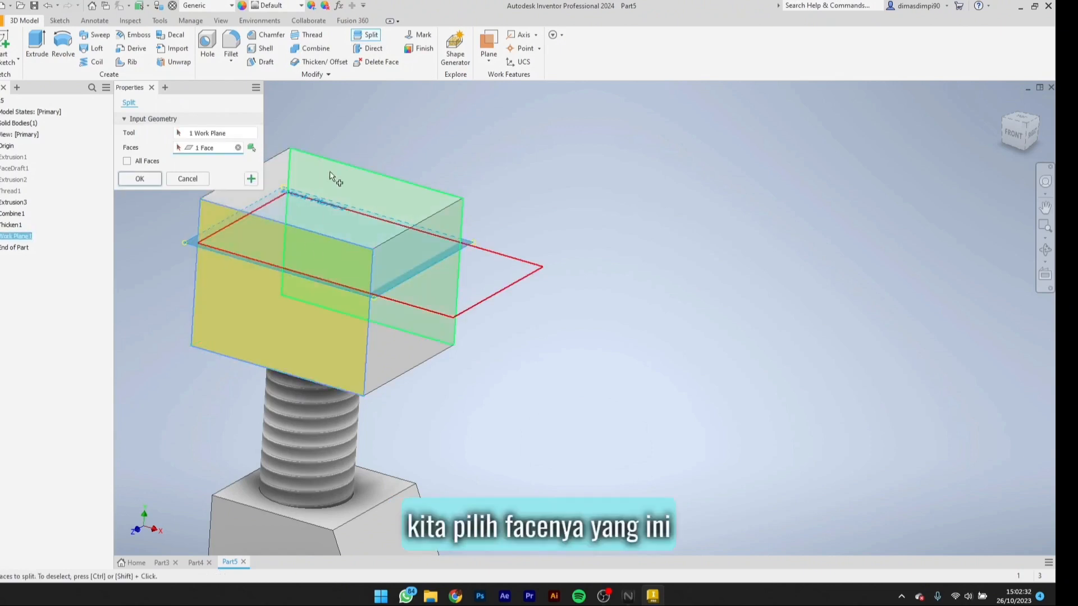
pyautogui.click(140, 179)
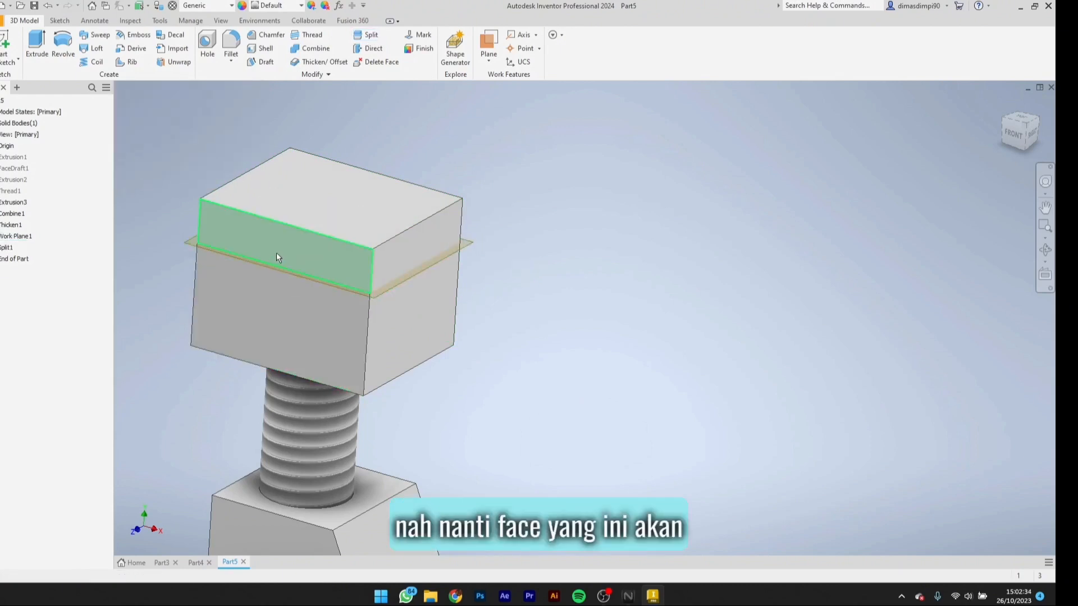
pyautogui.click(276, 253)
pyautogui.click(357, 334)
pyautogui.click(339, 269)
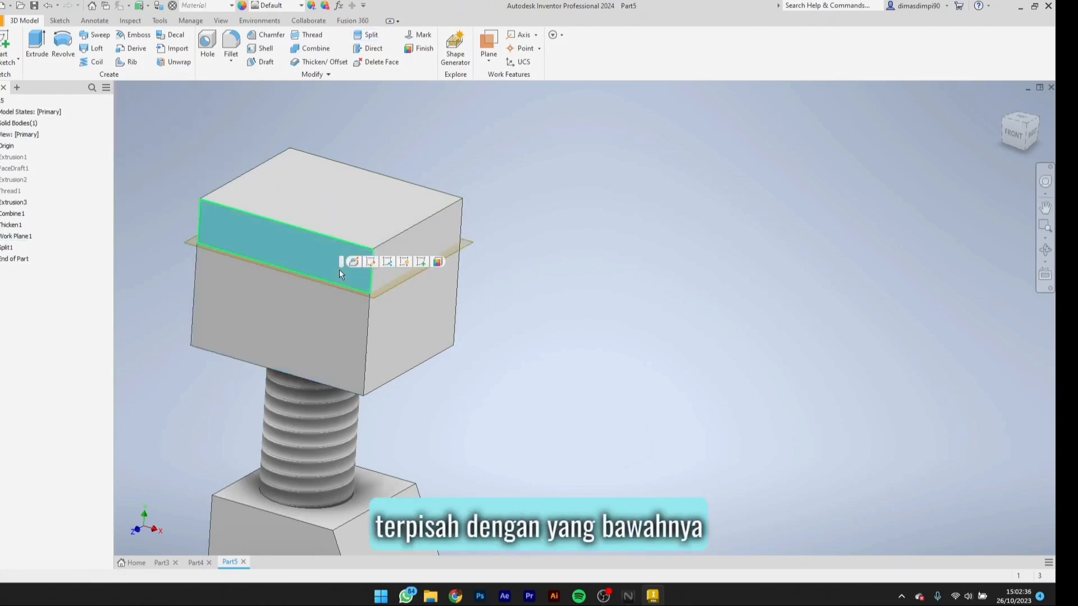
pyautogui.click(322, 313)
pyautogui.click(291, 268)
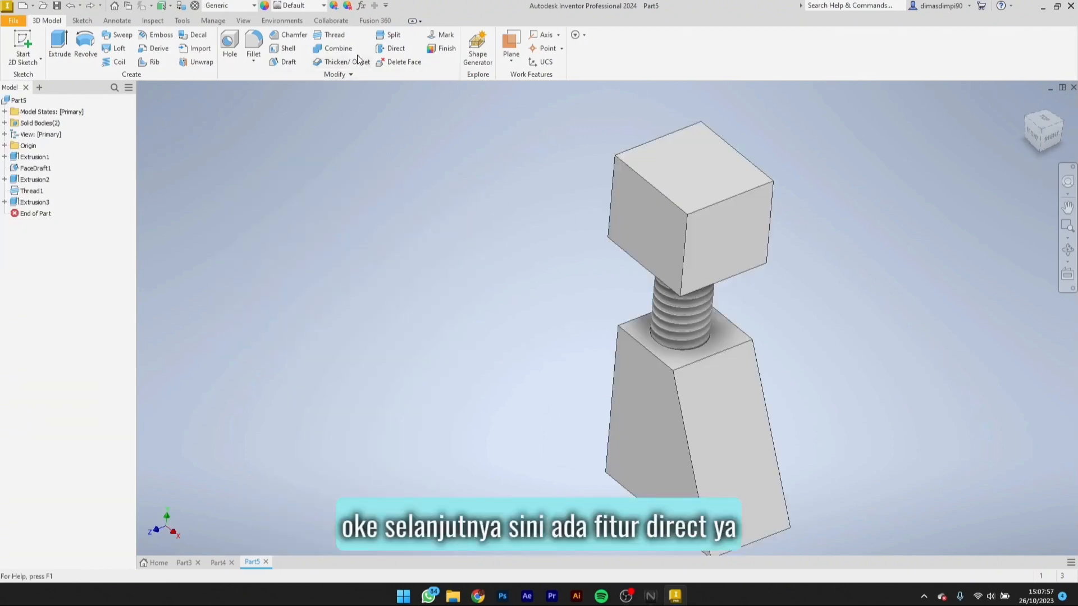
# Step: Scale the upper block solid uniformly by a factor of 2 with direct editing, and leave the command
pyautogui.click(387, 49)
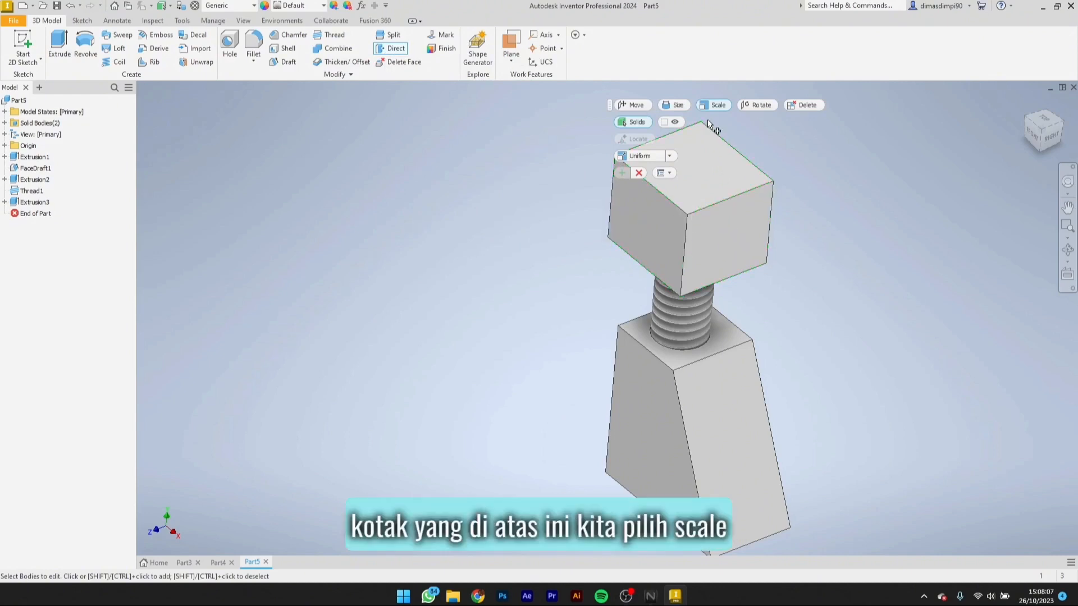
pyautogui.click(708, 242)
pyautogui.click(794, 225)
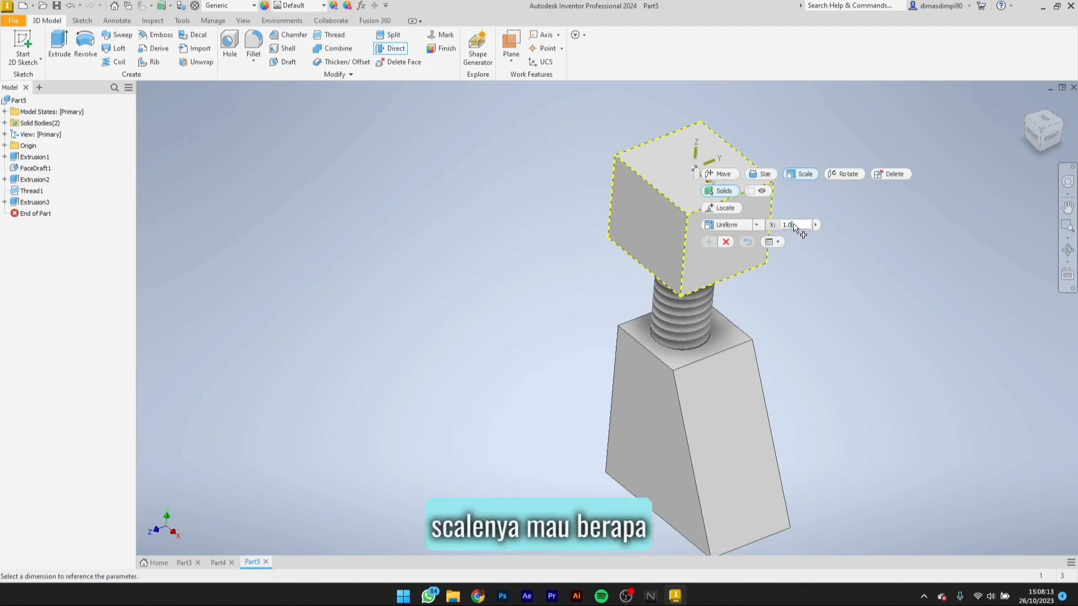
pyautogui.doubleClick(794, 225)
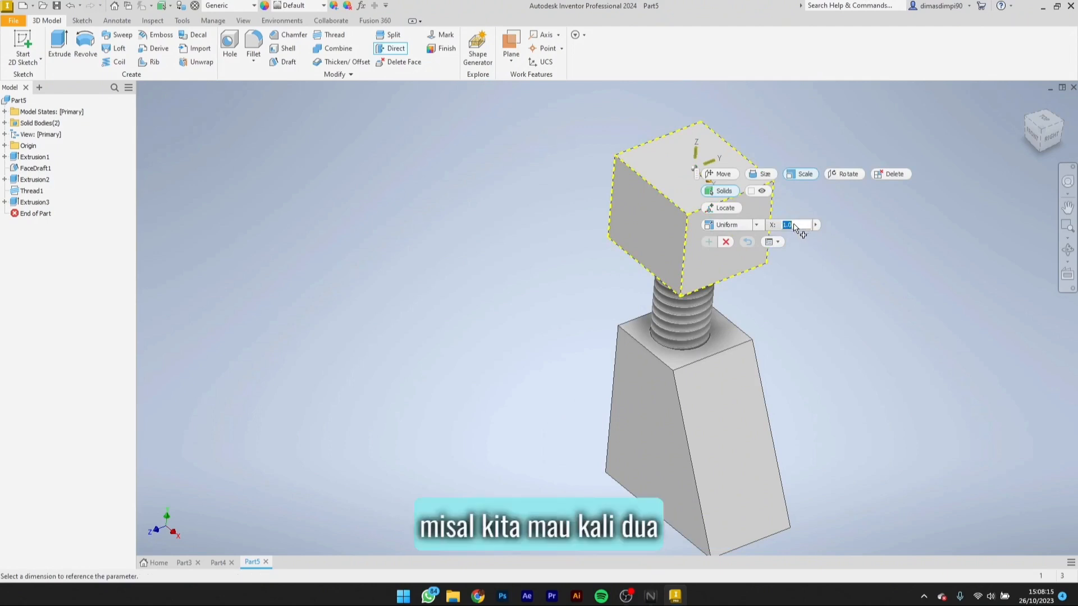
pyautogui.write('2')
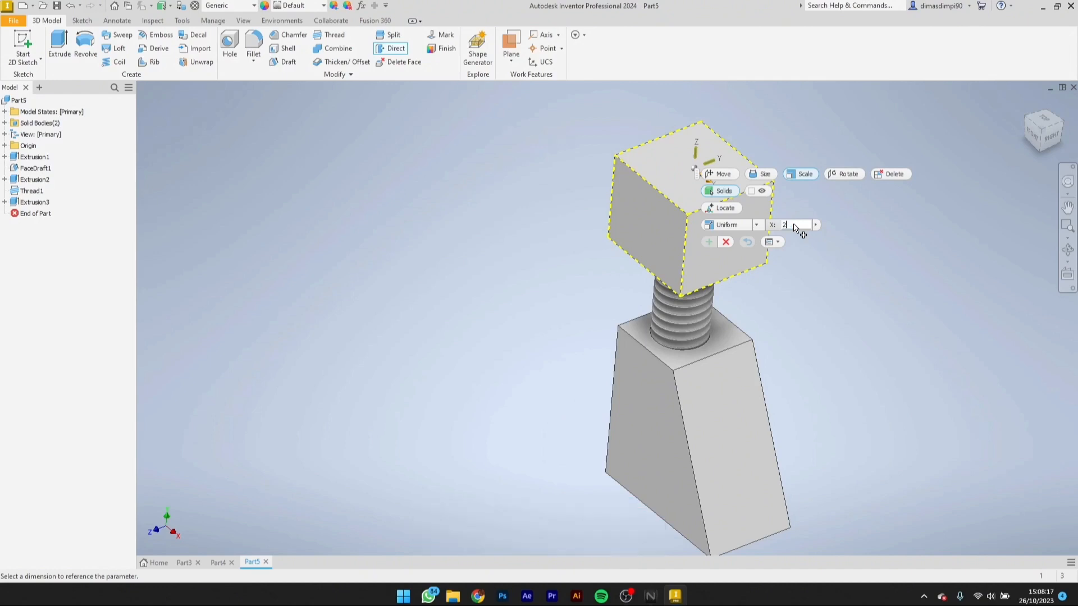
pyautogui.press('Return')
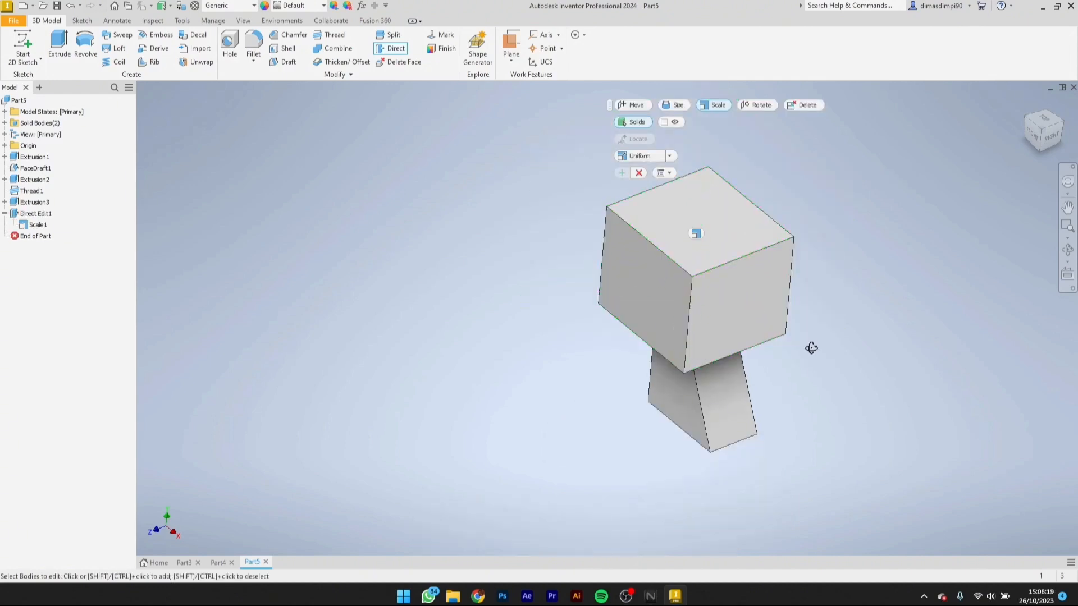
pyautogui.moveTo(810, 346)
pyautogui.keyDown('shift'); pyautogui.mouseDown(button='middle')
pyautogui.moveTo(803, 284)
pyautogui.moveTo(800, 353)
pyautogui.mouseUp(button='middle'); pyautogui.keyUp('shift')
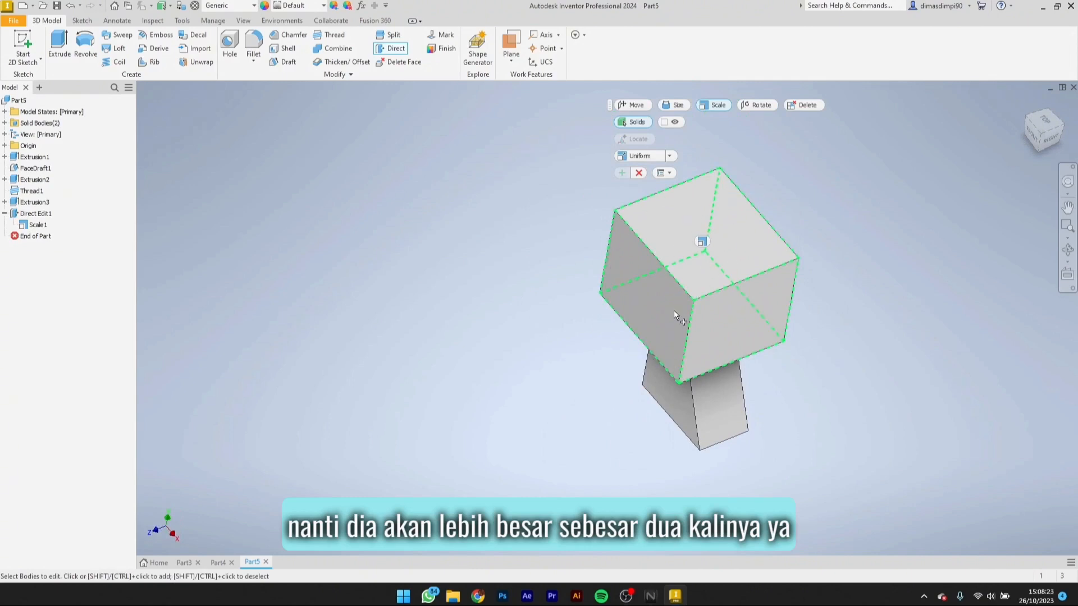
pyautogui.press('Escape')
pyautogui.keyDown('shift'); pyautogui.moveTo(838, 349); pyautogui.dragTo(836, 275, button='middle'); pyautogui.keyUp('shift')
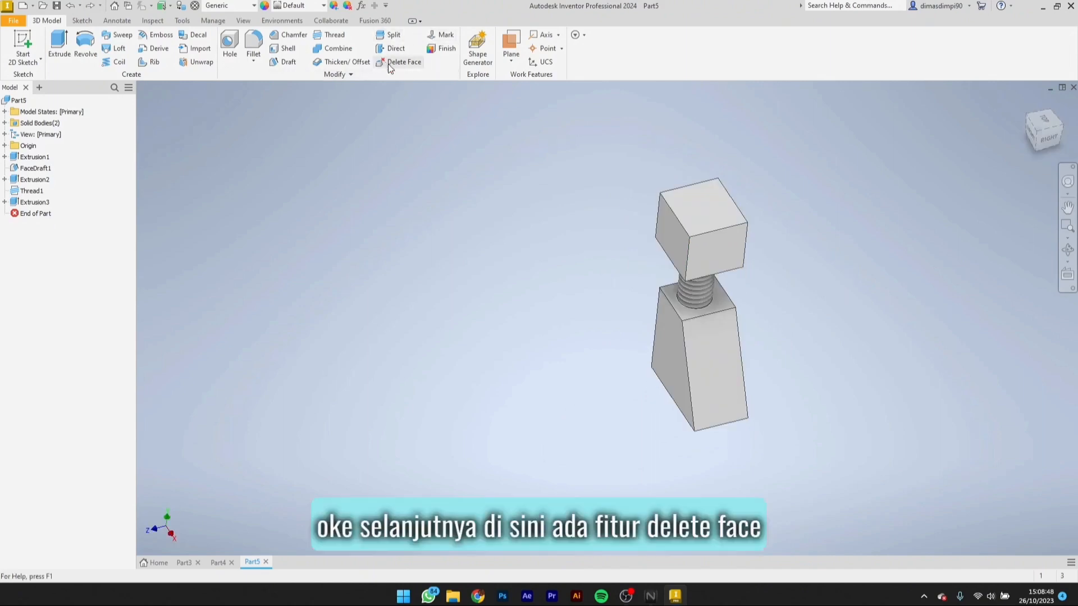
# Step: Delete the upper block's top face without healing the remaining faces
pyautogui.click(395, 62)
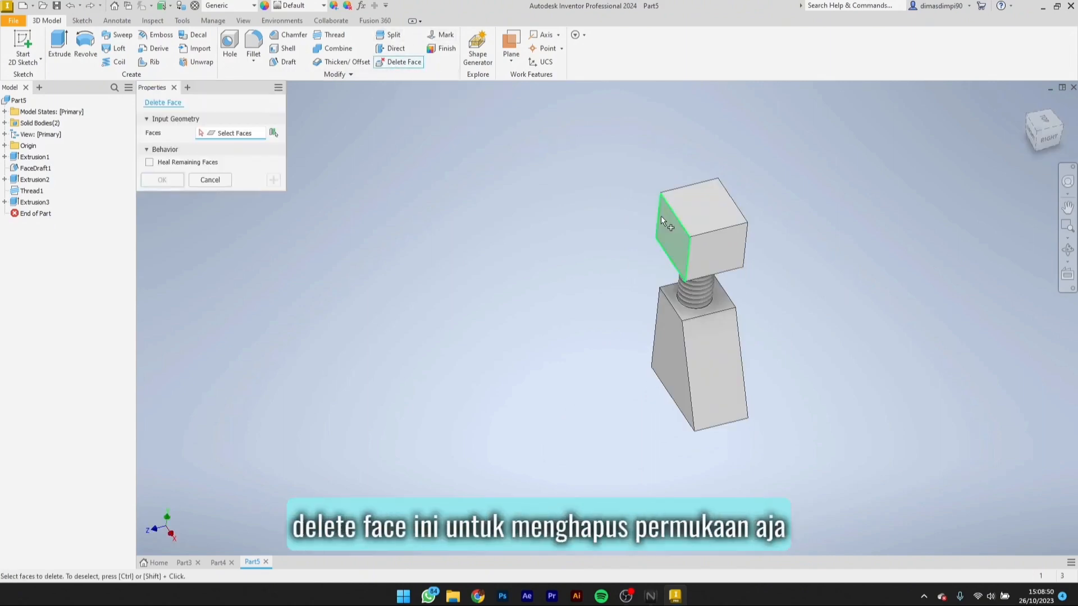
pyautogui.scroll(4, 702, 213)
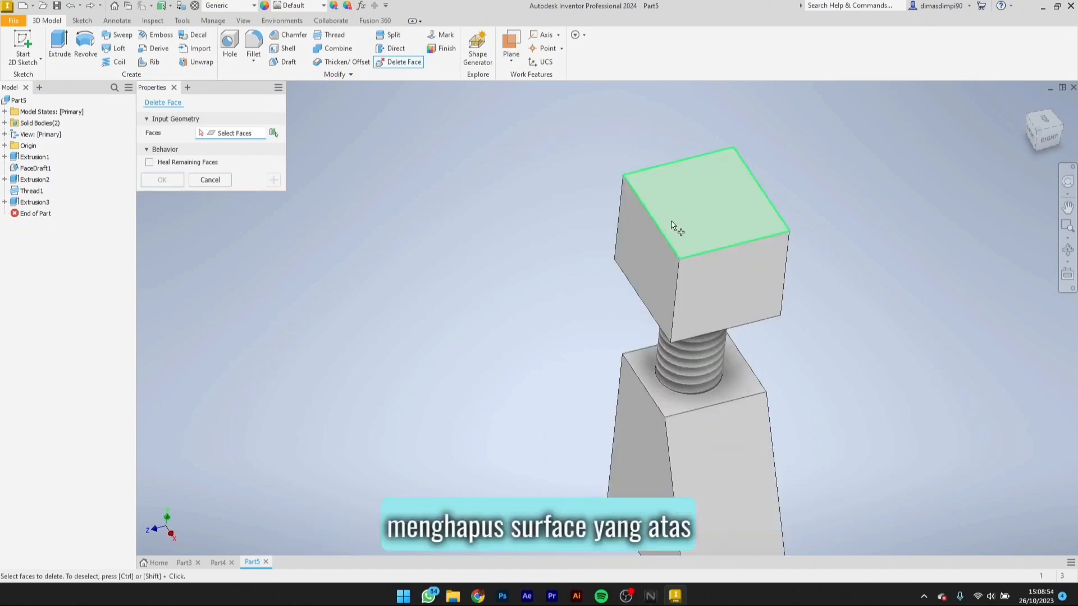
pyautogui.click(700, 211)
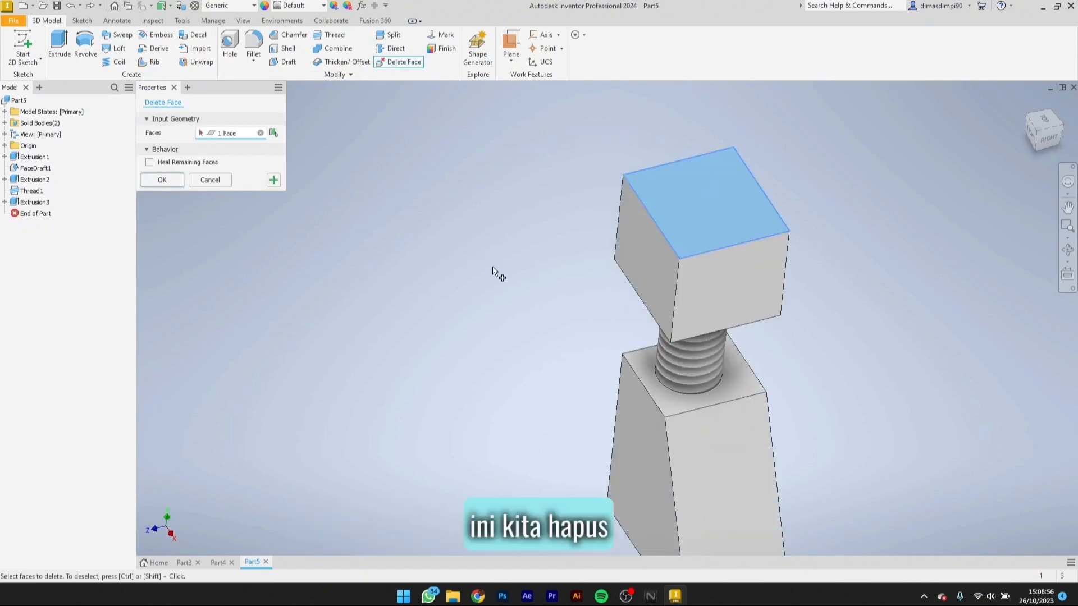
pyautogui.click(164, 180)
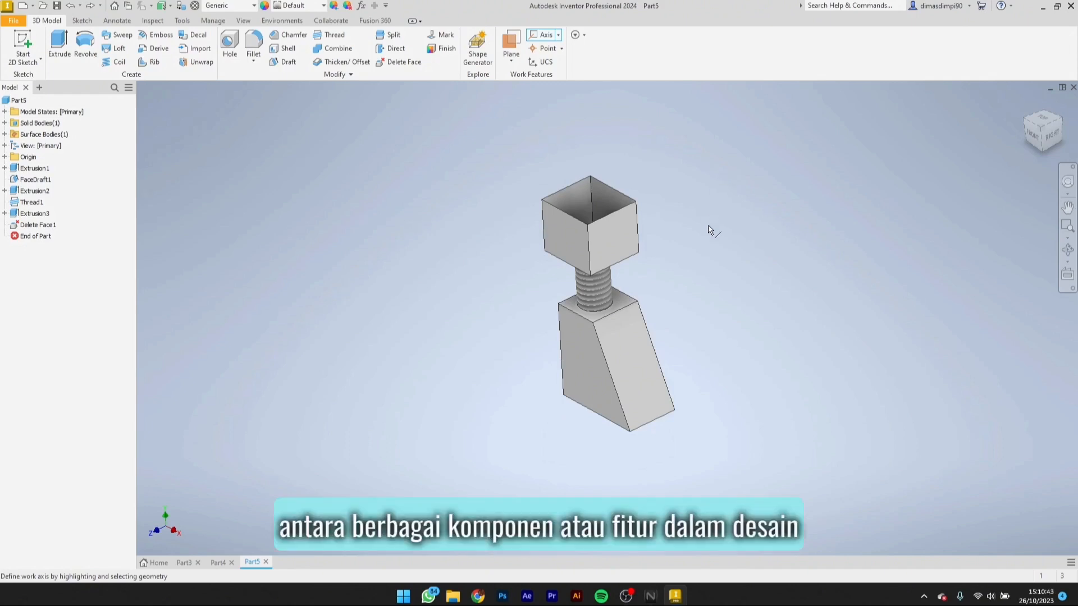
# Step: Create a work point on the upper block's lower front corner vertex using the vertex, sketch point or midpoint option
pyautogui.click(547, 50)
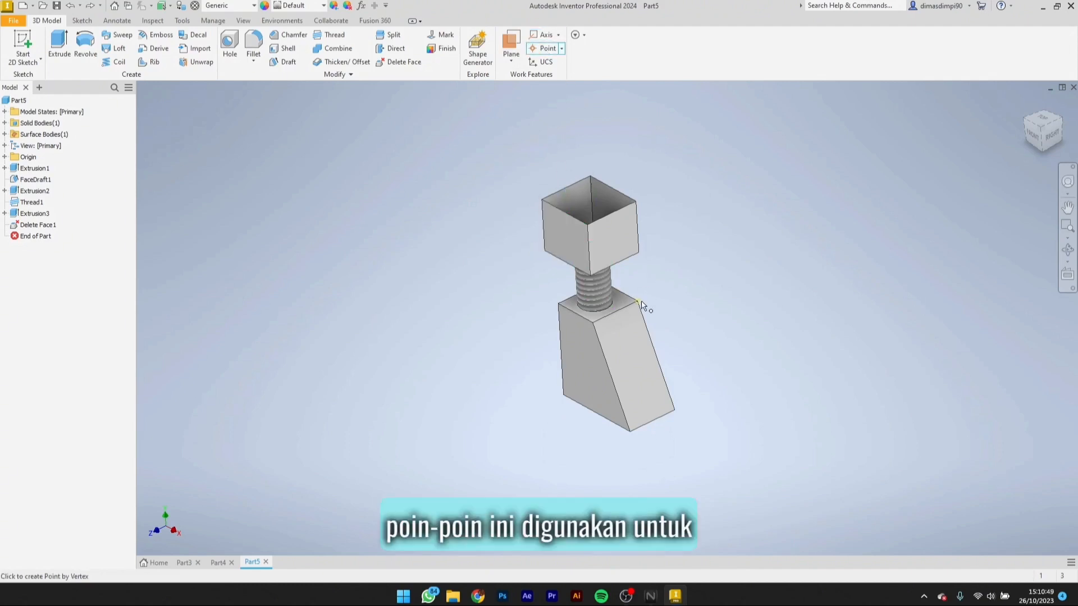
pyautogui.moveTo(659, 318)
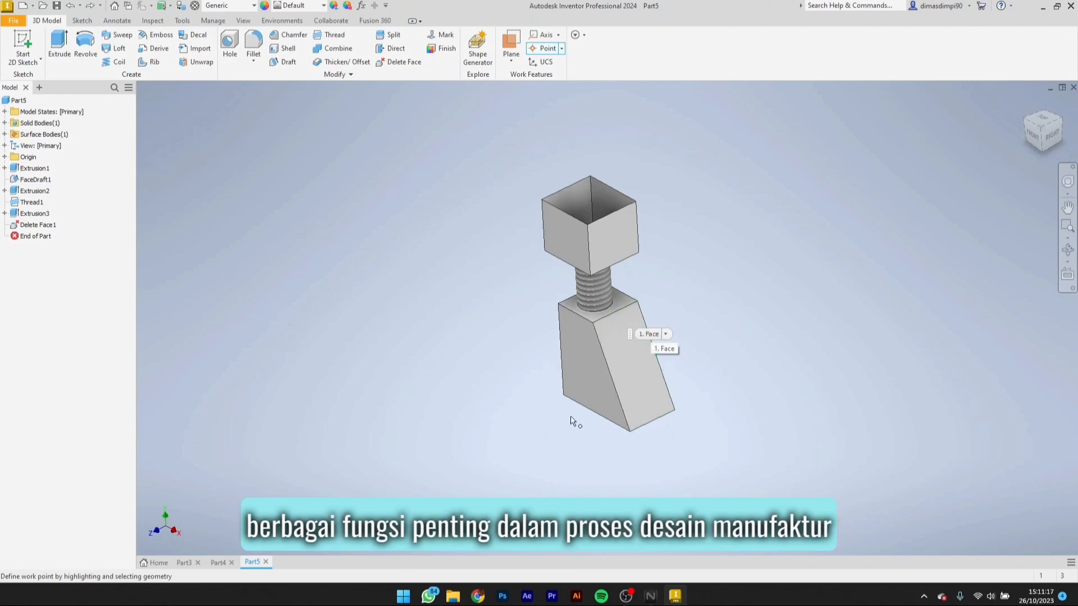
pyautogui.click(561, 48)
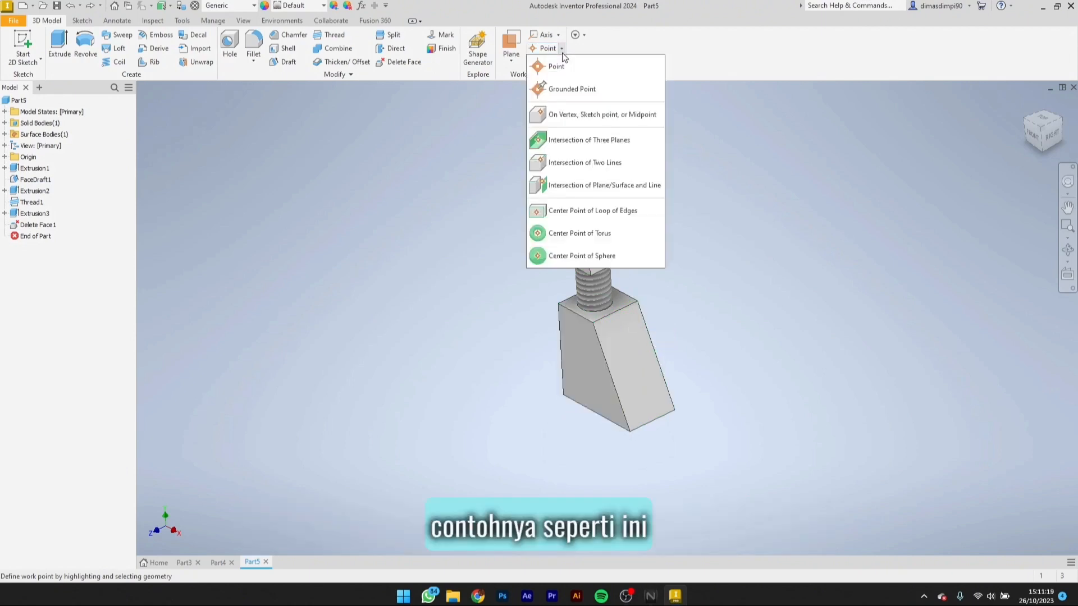
pyautogui.click(588, 119)
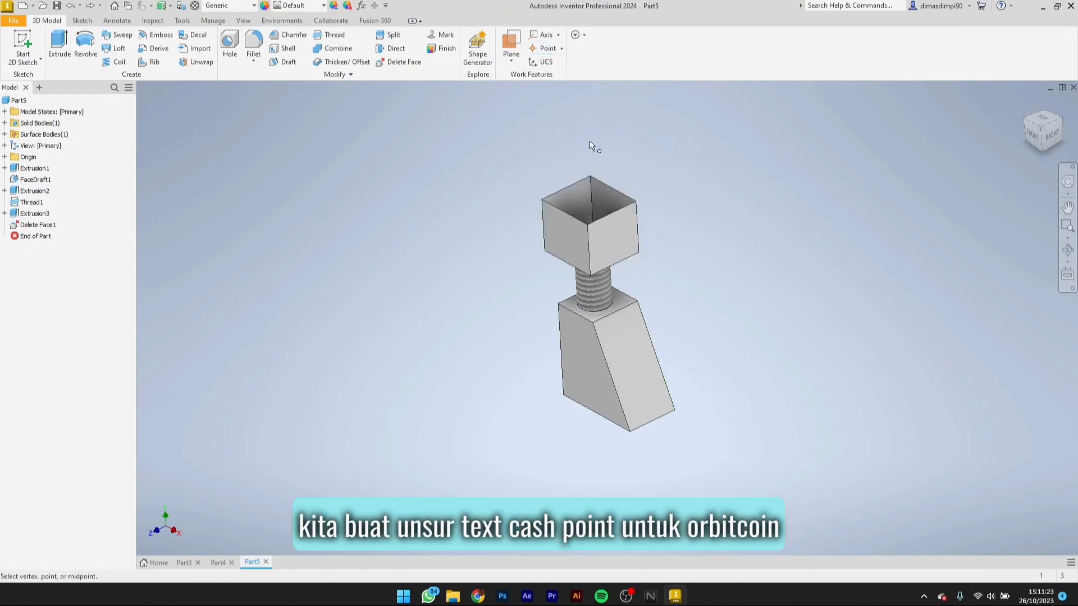
pyautogui.scroll(5, 562, 269)
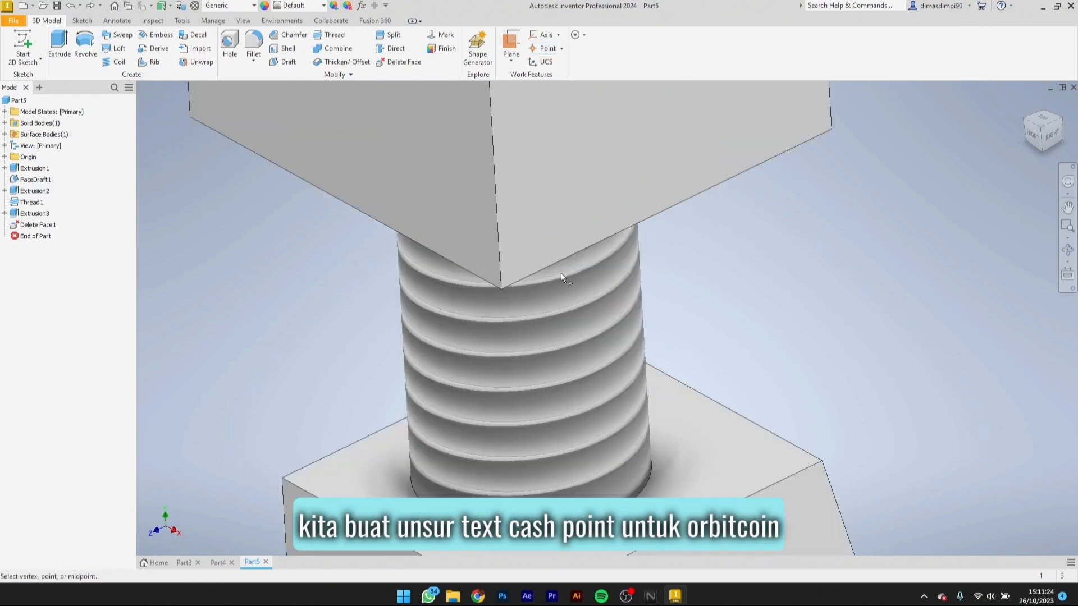
pyautogui.click(500, 288)
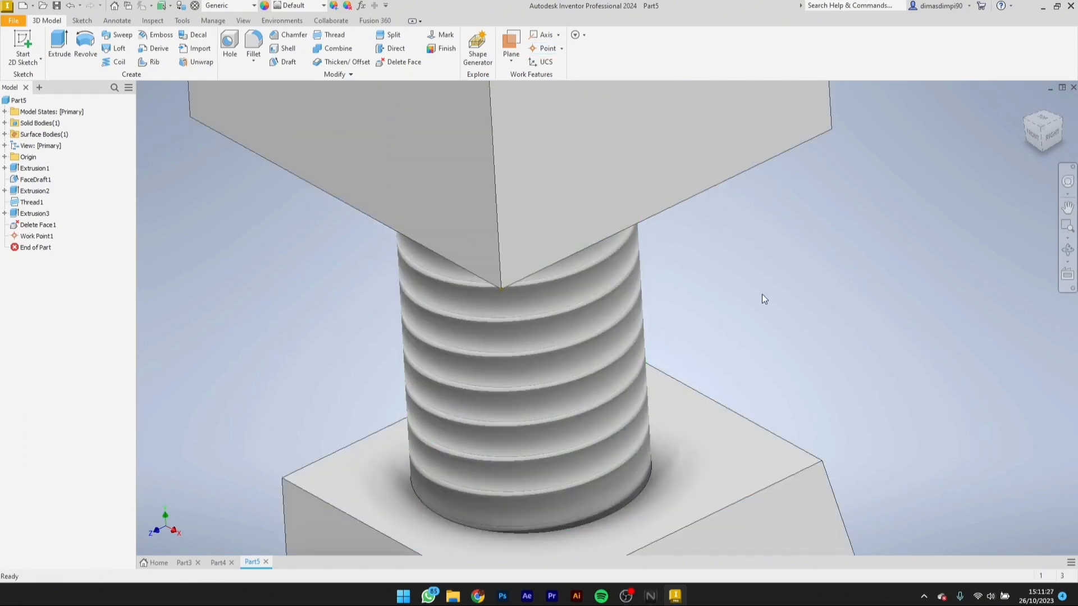
pyautogui.keyDown('shift'); pyautogui.moveTo(768, 320); pyautogui.dragTo(779, 256, button='middle'); pyautogui.keyUp('shift')
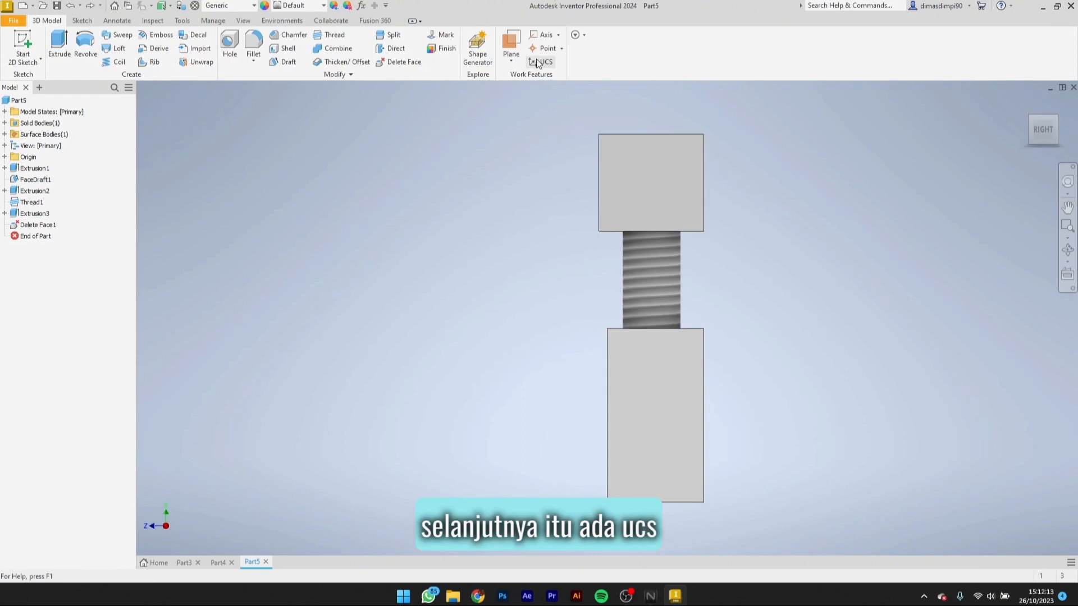
# Step: Try to place a user coordinate system in the empty space beside the threaded shaft
pyautogui.click(538, 62)
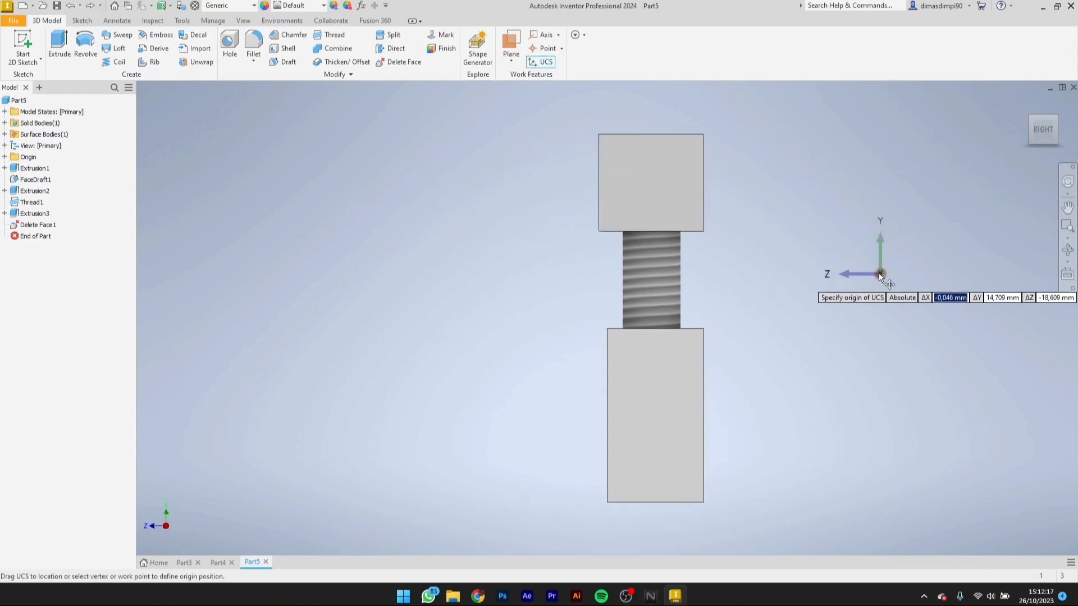
pyautogui.click(852, 247)
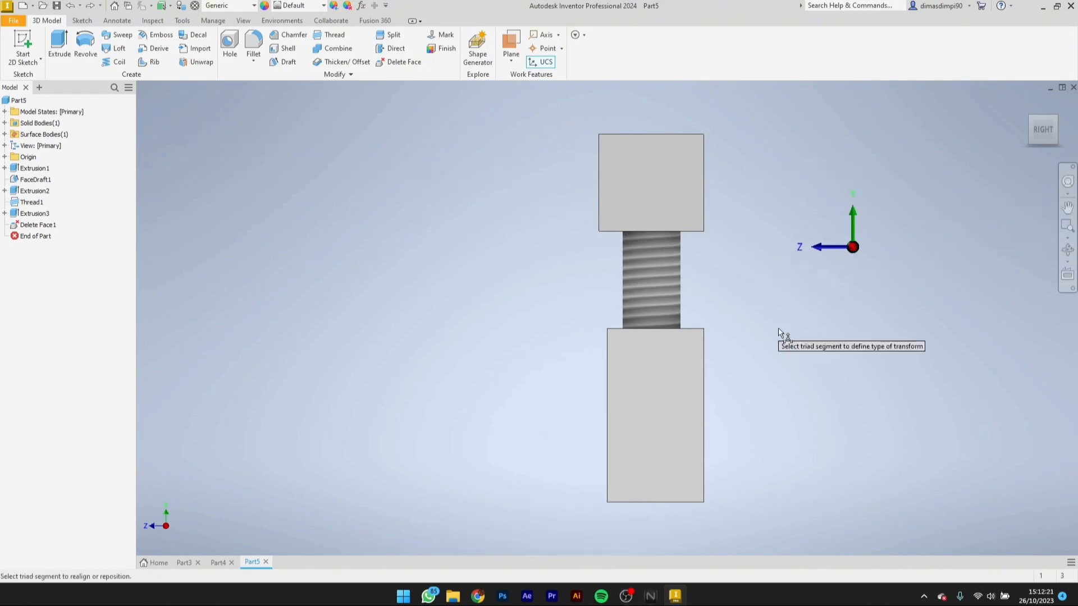
pyautogui.keyDown('shift'); pyautogui.moveTo(781, 332); pyautogui.dragTo(837, 289, button='middle'); pyautogui.keyUp('shift')
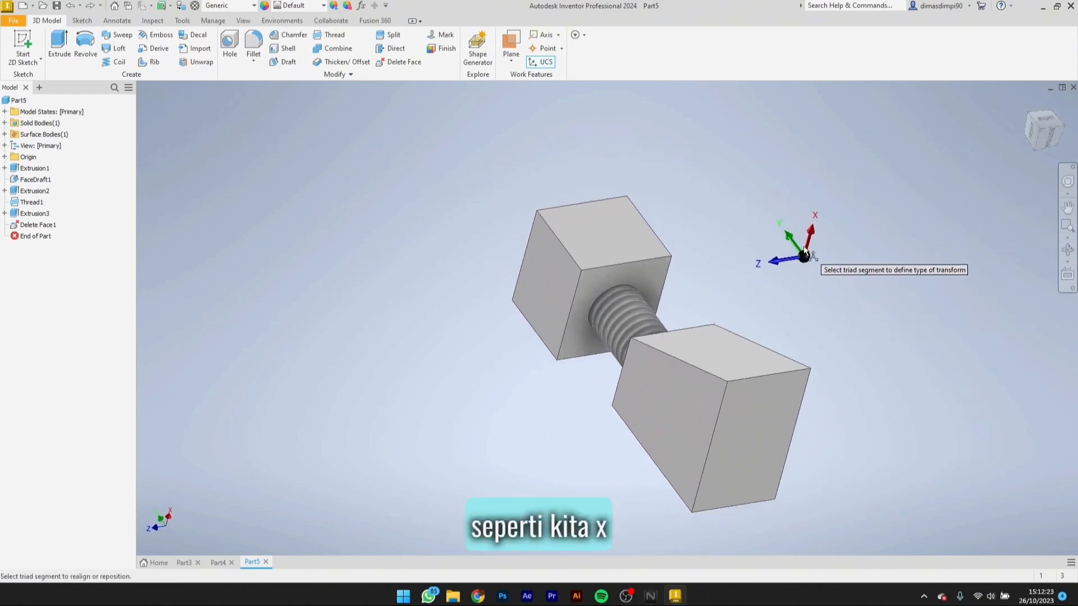
pyautogui.keyDown('shift'); pyautogui.moveTo(752, 286); pyautogui.dragTo(855, 301, button='middle'); pyautogui.keyUp('shift')
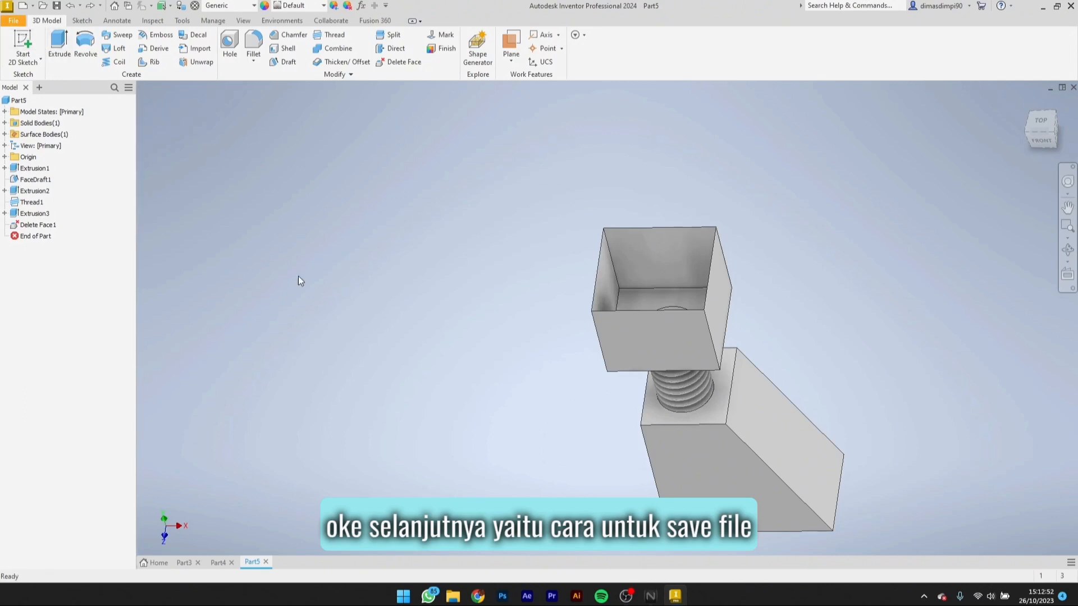
# Step: Start saving the part and choose the ZW CAD 3D folder on Local Disk (D:) as the location
pyautogui.keyDown('shift'); pyautogui.moveTo(818, 408); pyautogui.dragTo(713, 314, button='middle'); pyautogui.keyUp('shift')
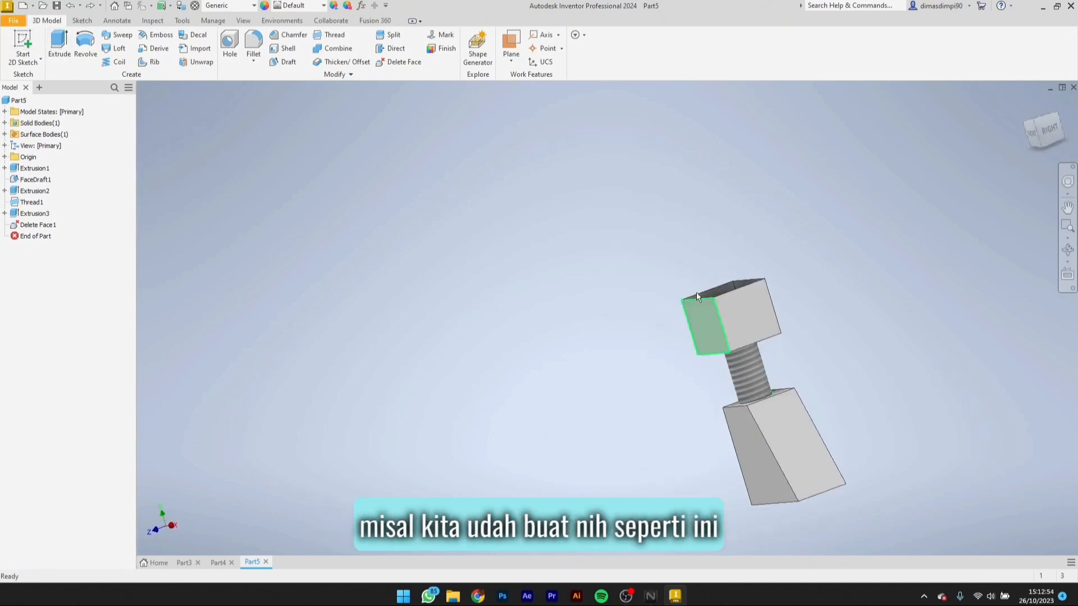
pyautogui.click(18, 22)
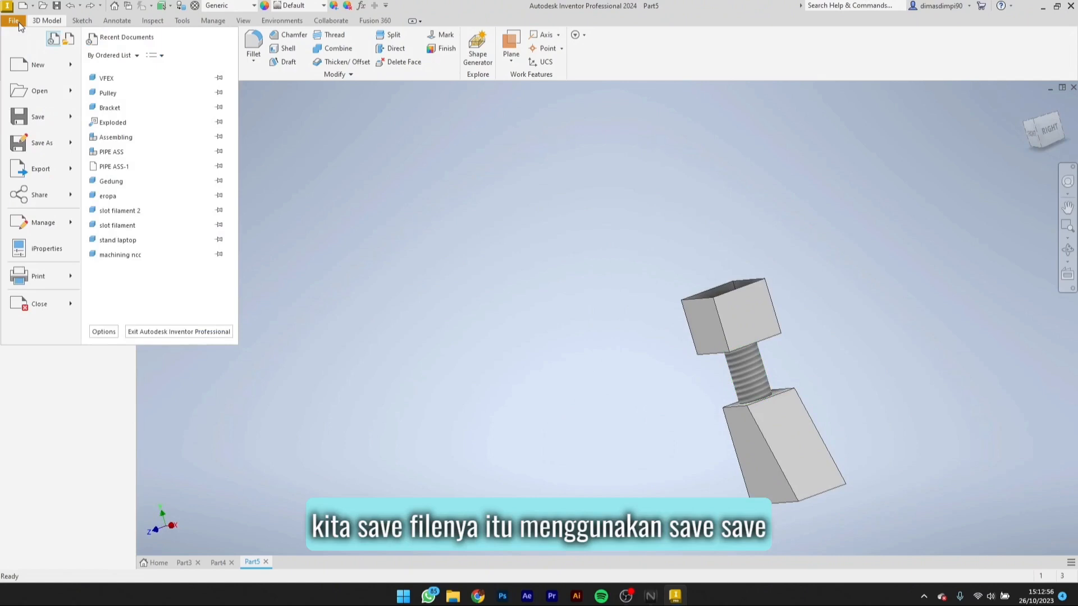
pyautogui.moveTo(71, 121)
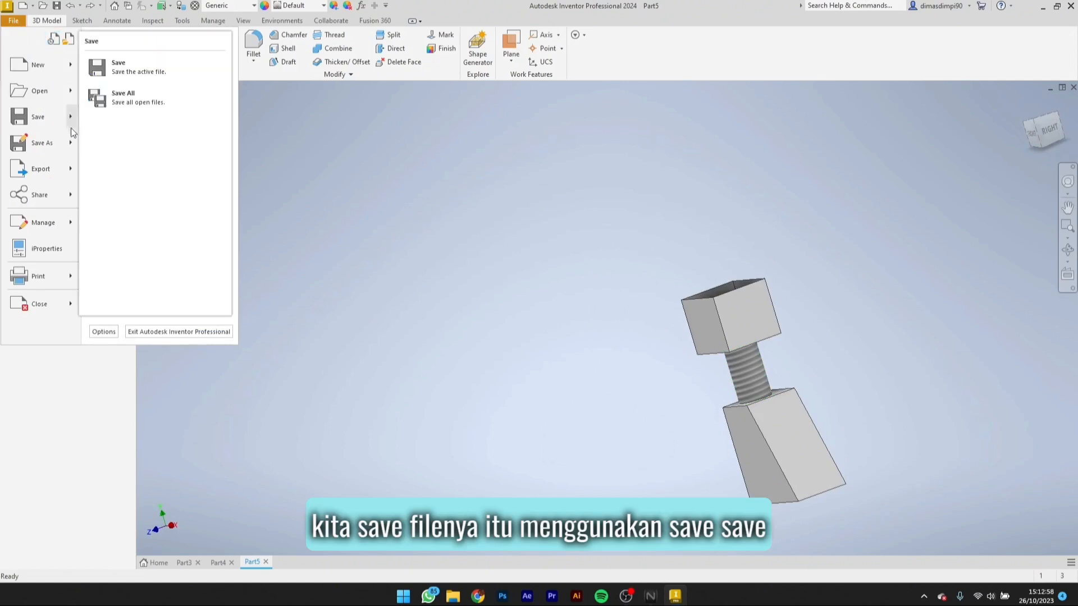
pyautogui.click(135, 77)
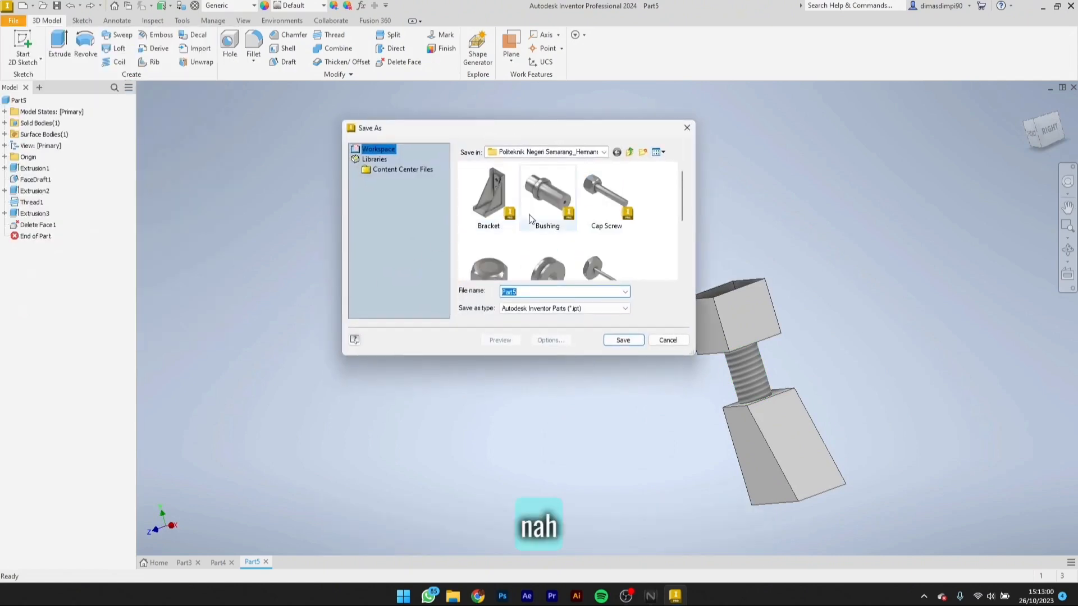
pyautogui.scroll(-5, 529, 224)
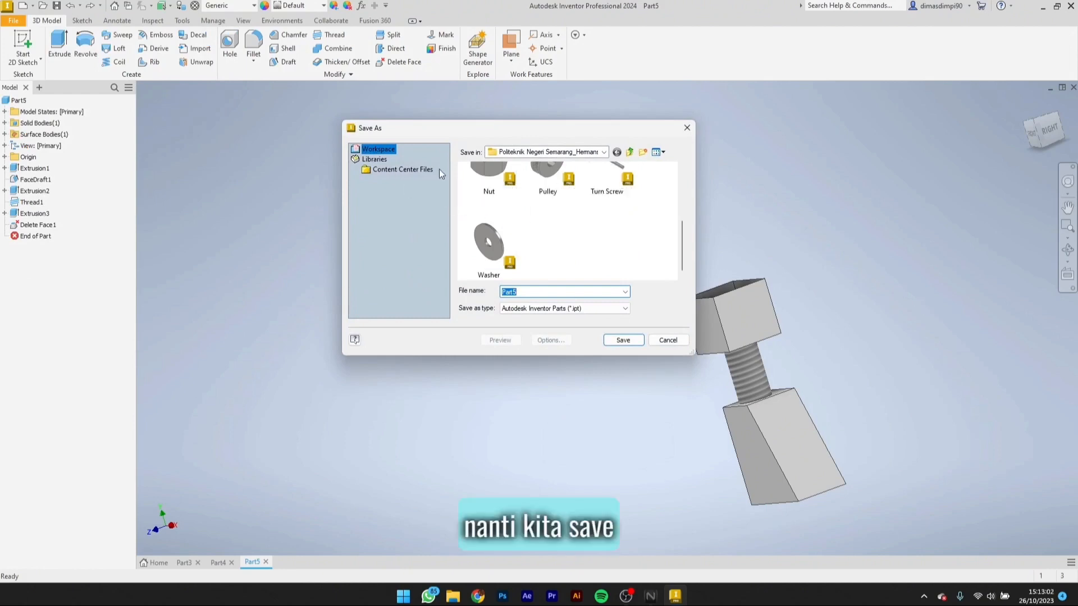
pyautogui.click(604, 152)
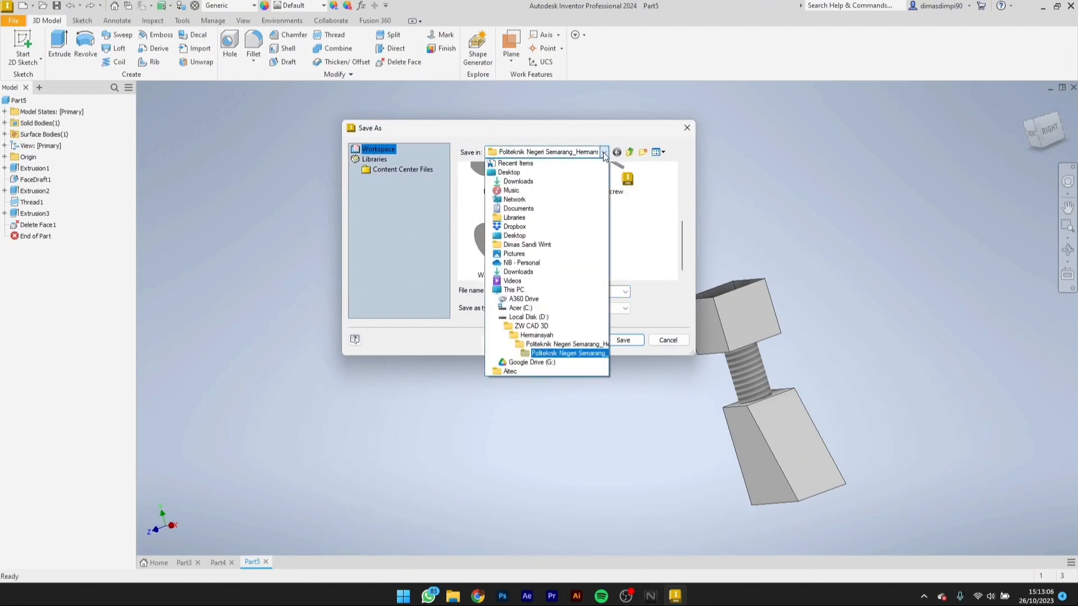
pyautogui.click(525, 328)
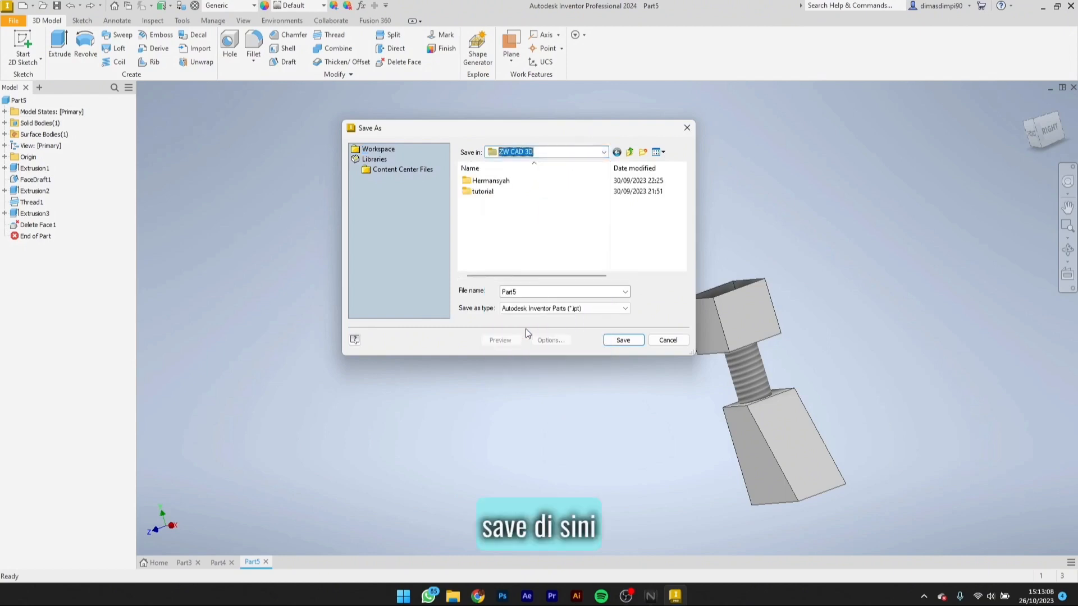
pyautogui.click(524, 237)
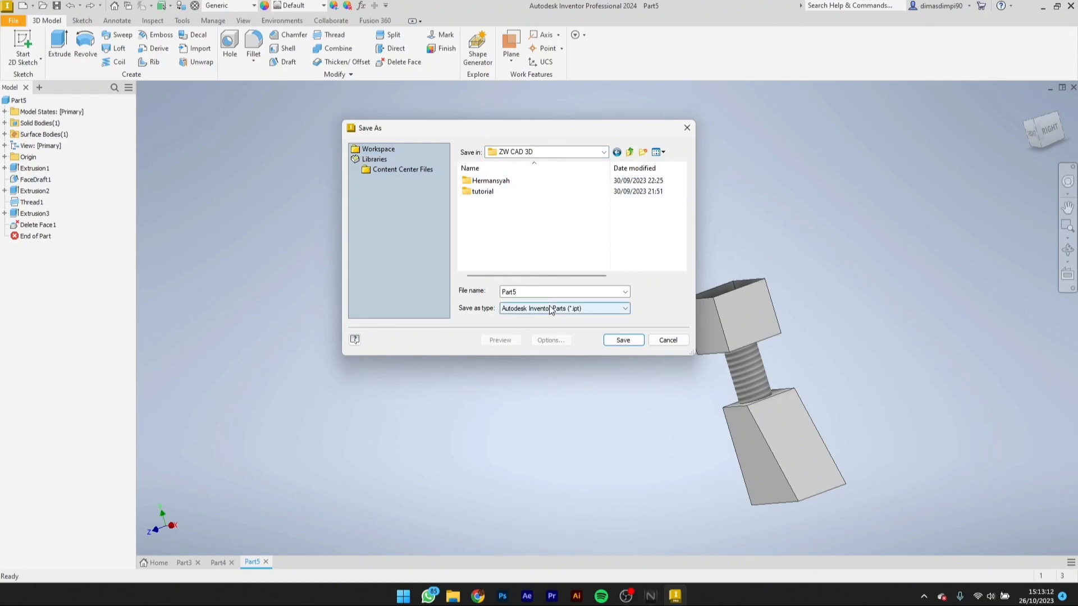
# Step: Name the file with the person's first name followed by 1 and save it as an Autodesk Inventor part (*.ipt)
pyautogui.doubleClick(522, 292)
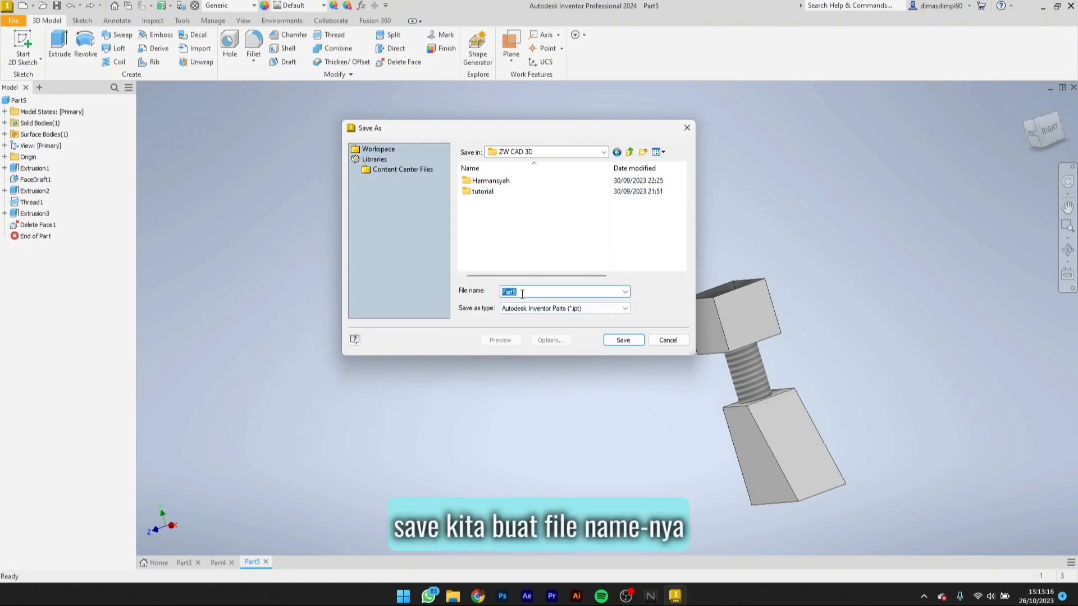
pyautogui.write('cHANDRA')
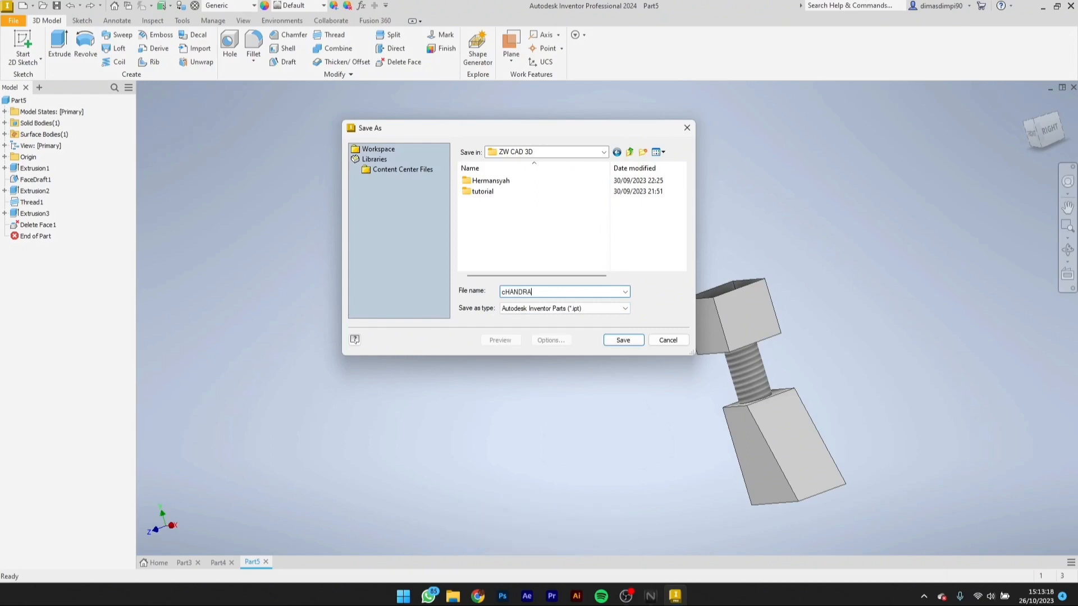
pyautogui.press('BackSpace')
pyautogui.press('BackSpace')
pyautogui.press('BackSpace')
pyautogui.press('BackSpace')
pyautogui.press('BackSpace')
pyautogui.press('BackSpace')
pyautogui.press('BackSpace')
pyautogui.press('capslock')
pyautogui.write('Chandra 1')
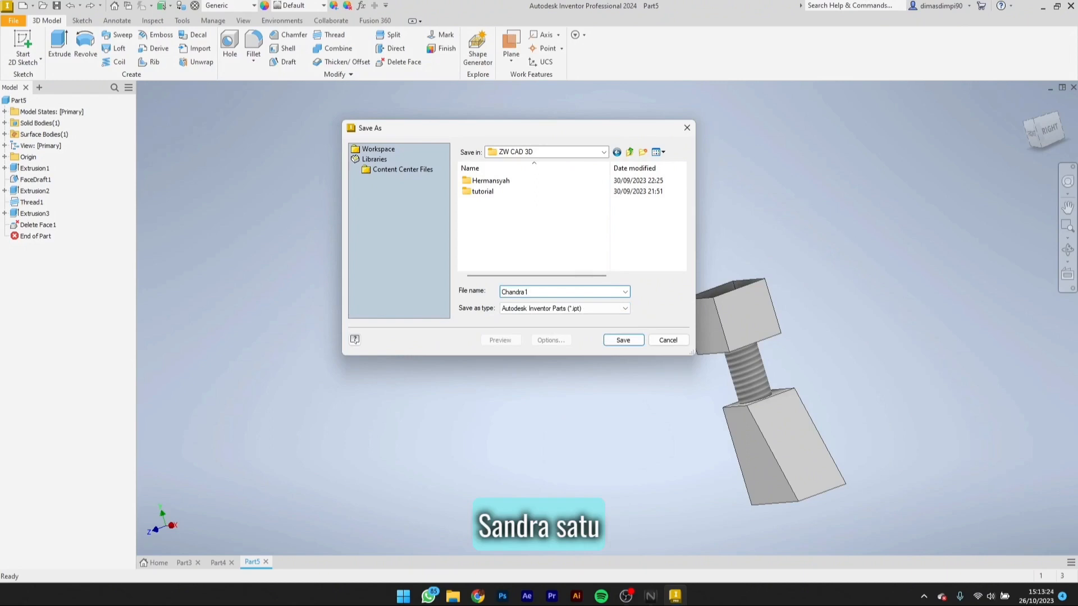
pyautogui.click(629, 340)
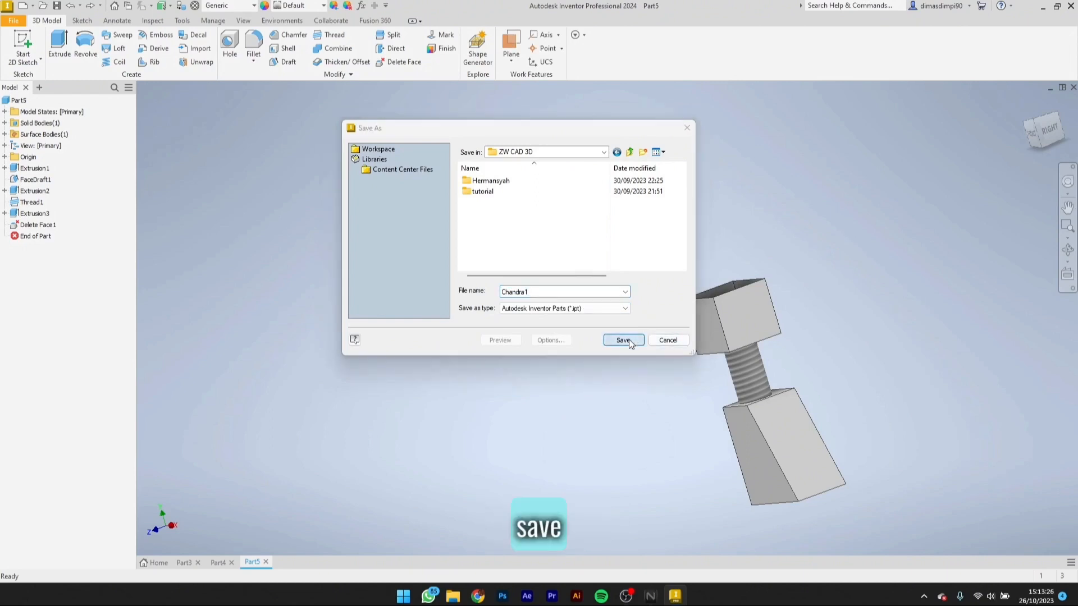
pyautogui.click(491, 311)
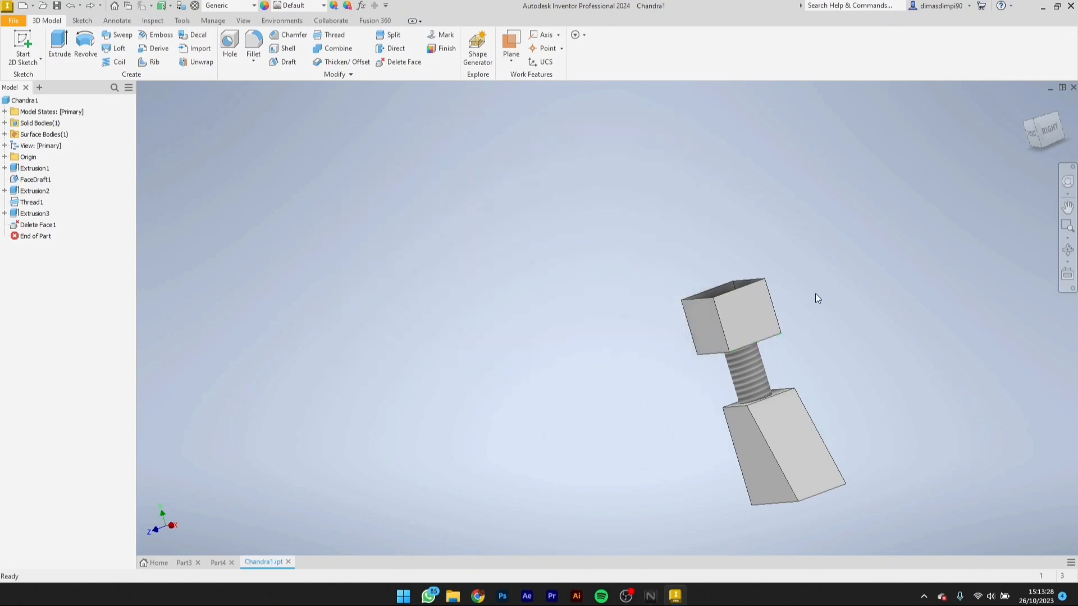
pyautogui.keyDown('shift'); pyautogui.moveTo(815, 294); pyautogui.dragTo(879, 313, button='middle'); pyautogui.keyUp('shift')
pyautogui.scroll(-3, 887, 425)
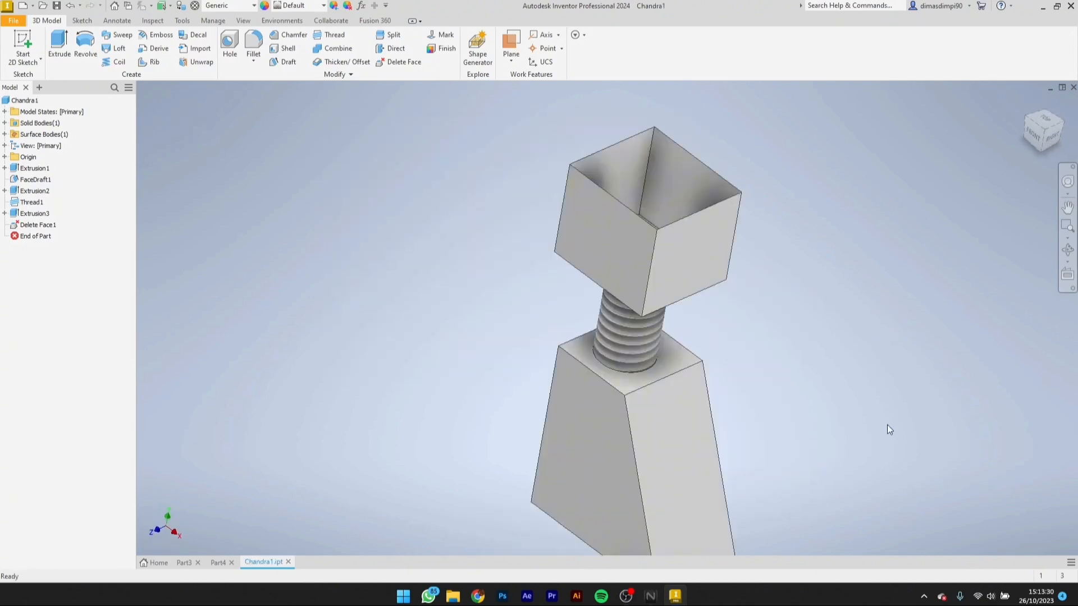
pyautogui.scroll(5, 888, 428)
pyautogui.scroll(-7, 918, 492)
pyautogui.scroll(5, 919, 492)
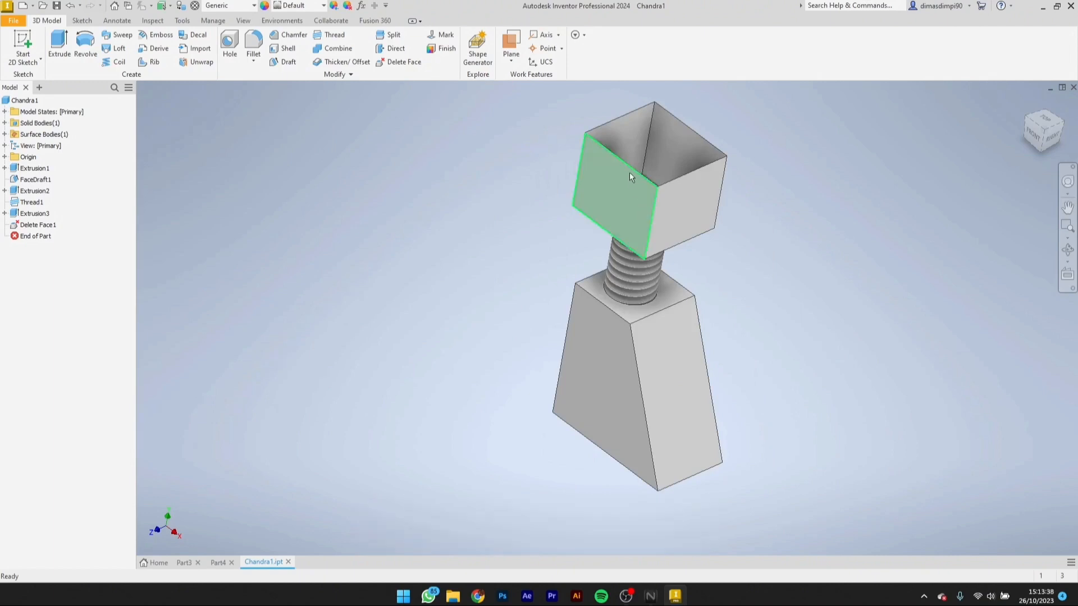
pyautogui.scroll(-8, 629, 173)
pyautogui.scroll(8, 629, 177)
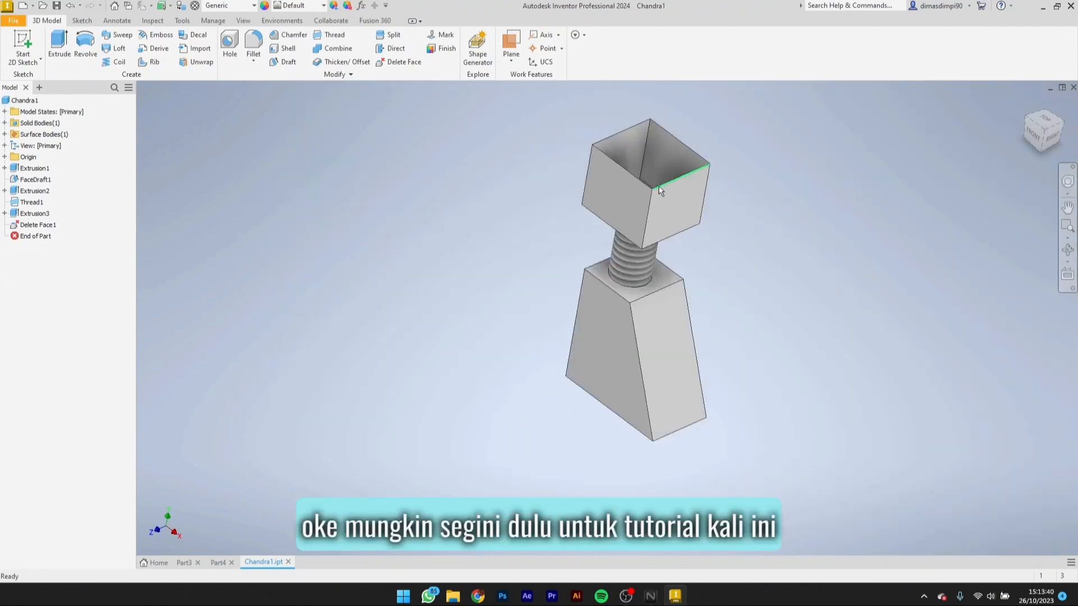
pyautogui.moveTo(675, 204)
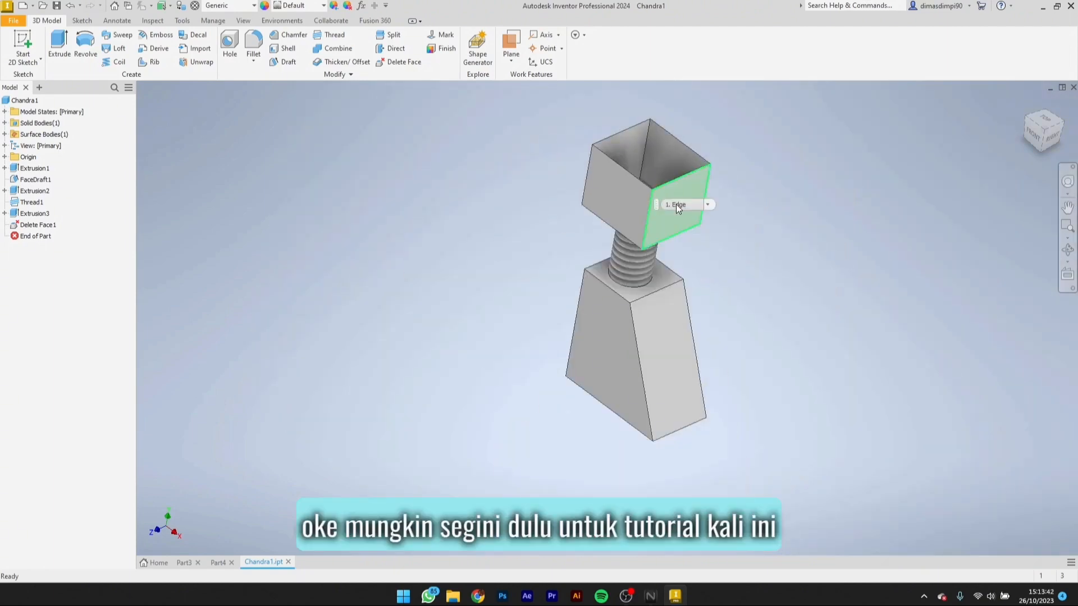